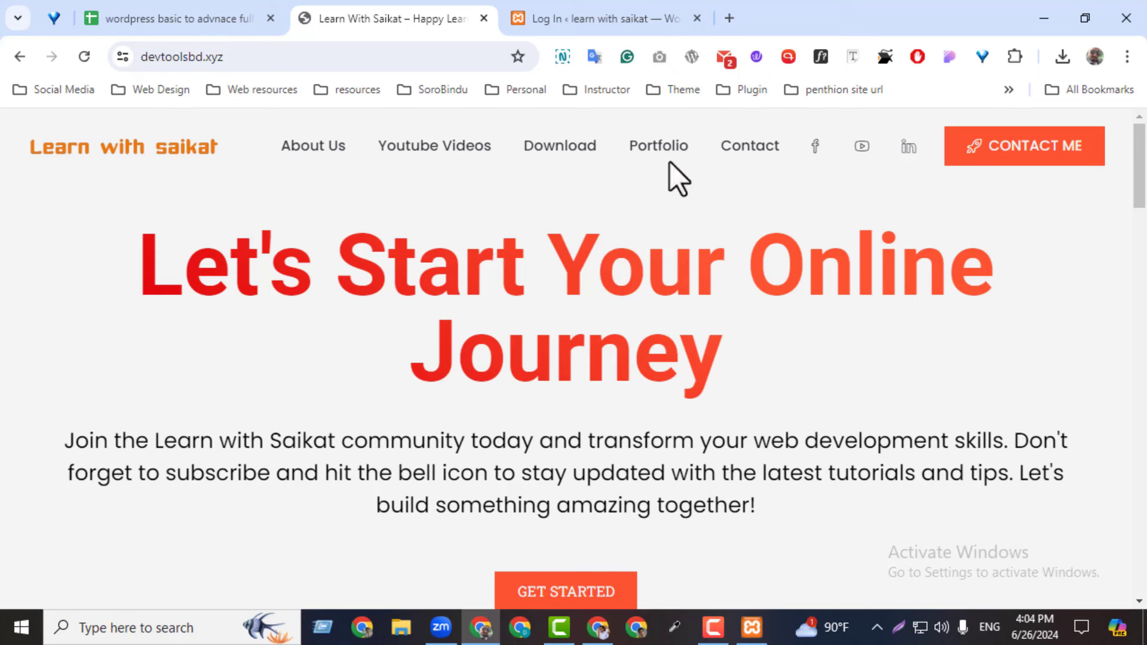
- Switch to the local WordPress login page, log in to the admin dashboard and dismiss the saved-passwords warning
click(583, 17)
click(664, 454)
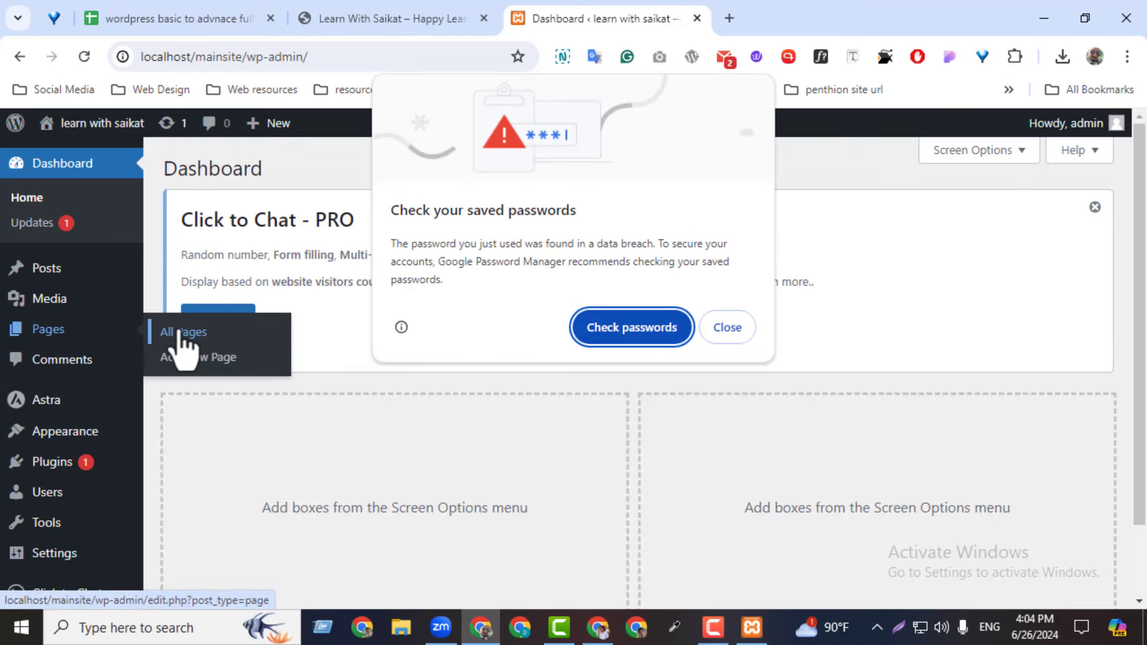
click(724, 327)
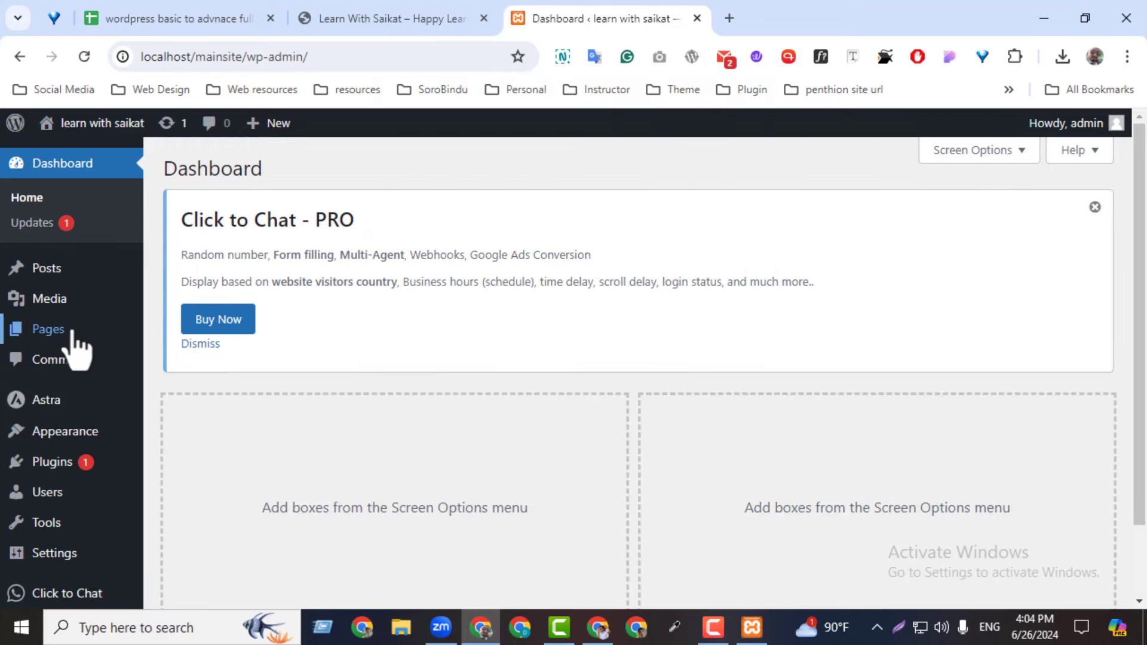
- Open the list of all pages and look over the existing entries
mouse_move(72, 332)
click(223, 334)
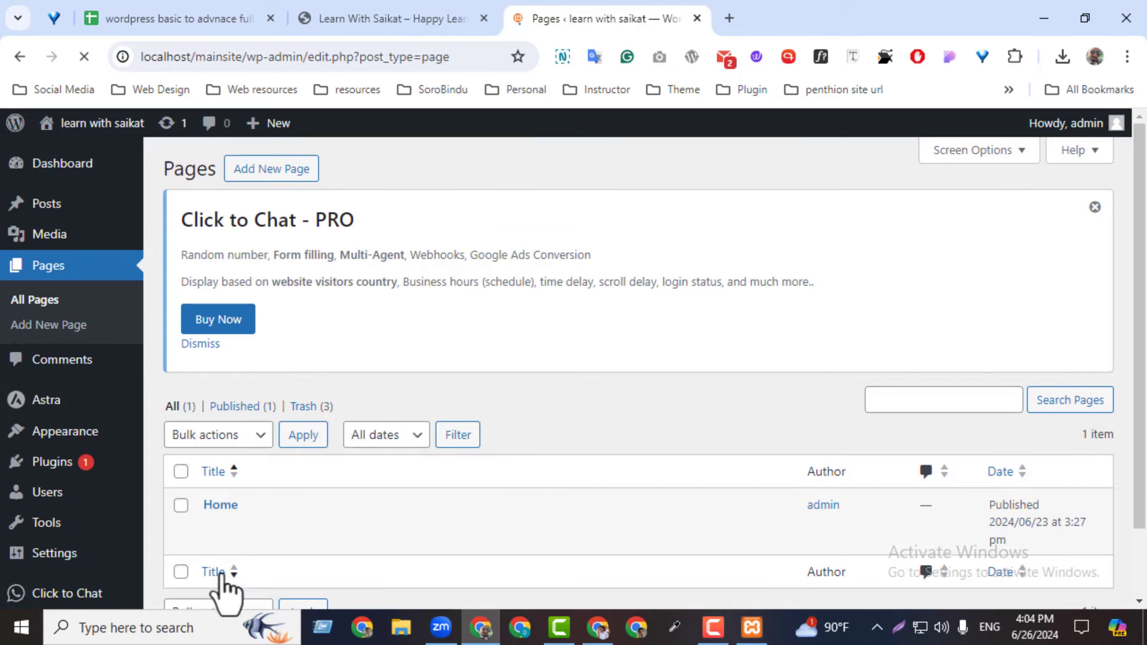
mouse_move(246, 522)
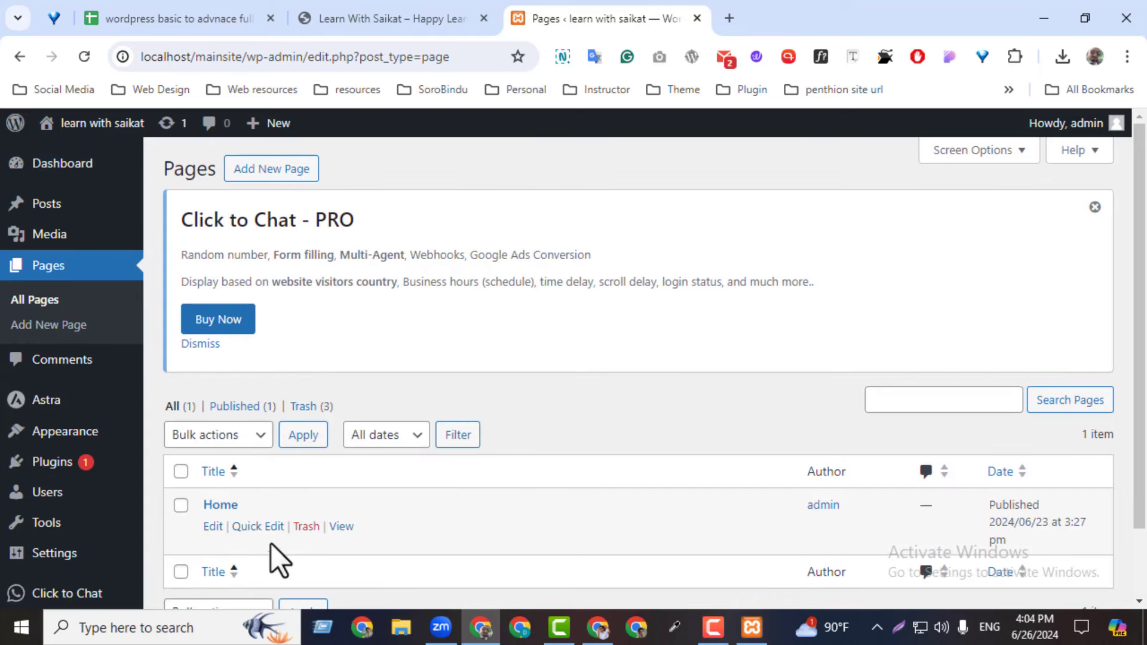
scroll(999, 423, down, 2)
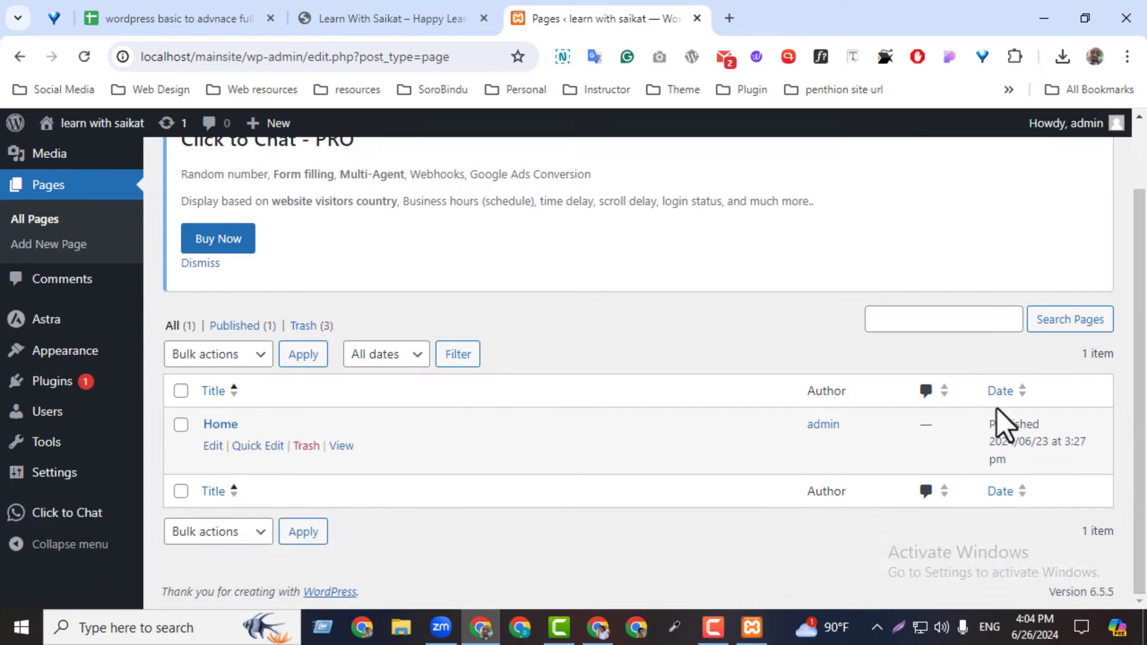
scroll(1142, 323, up, 2)
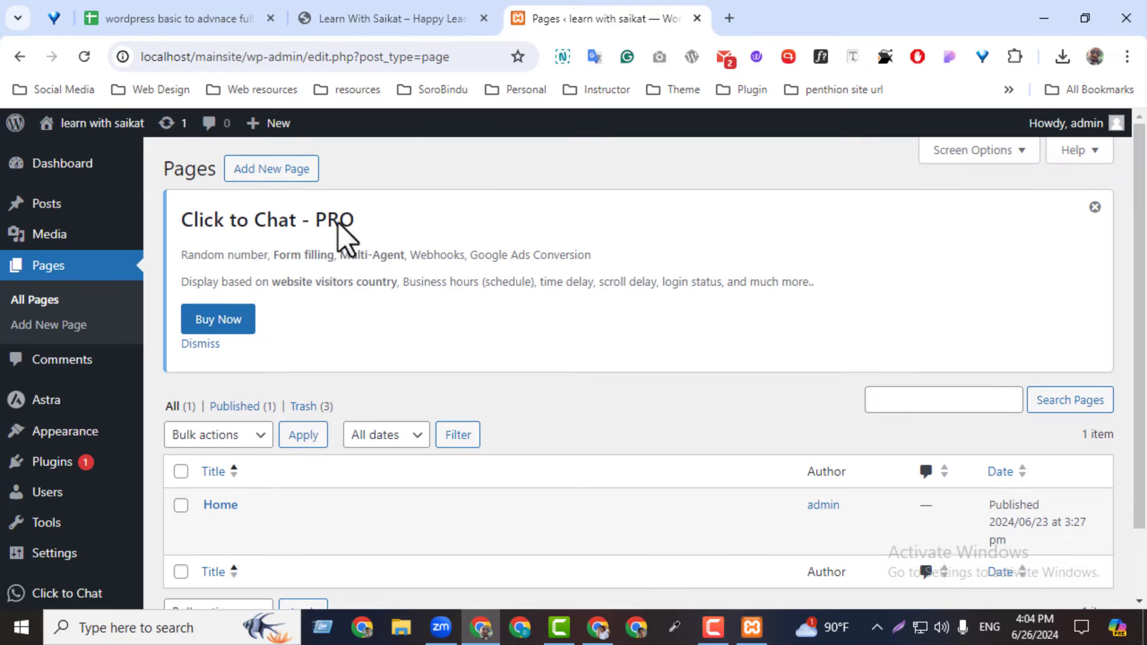
- Add a new page titled "Main page" and disable the display of its title
click(291, 199)
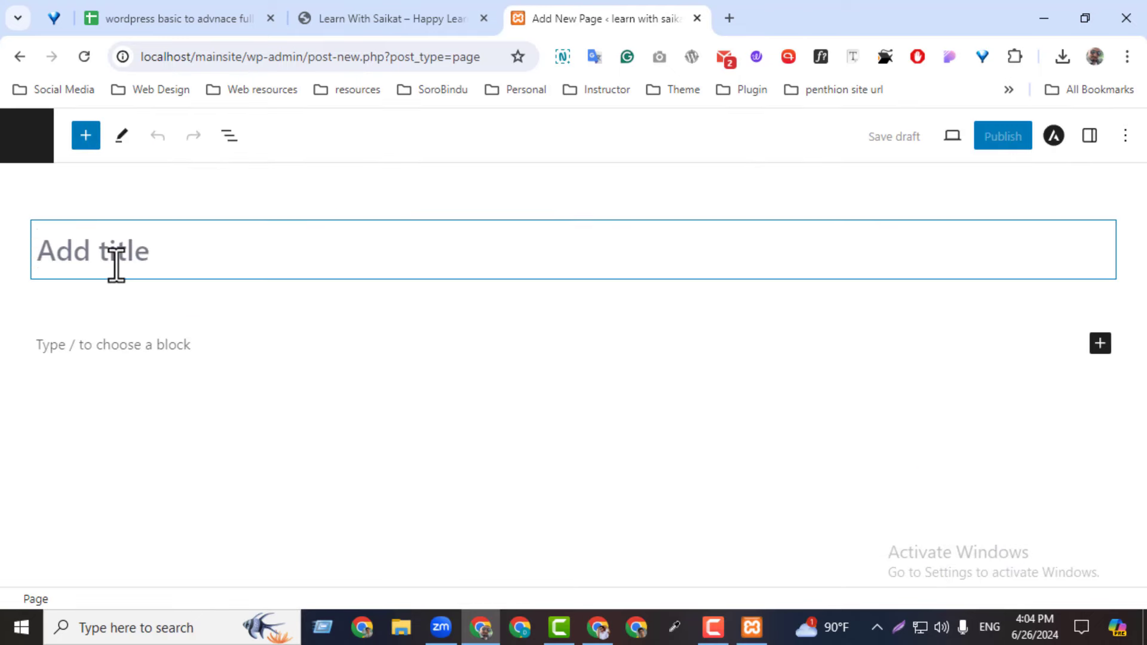
click(116, 266)
text(Mak)
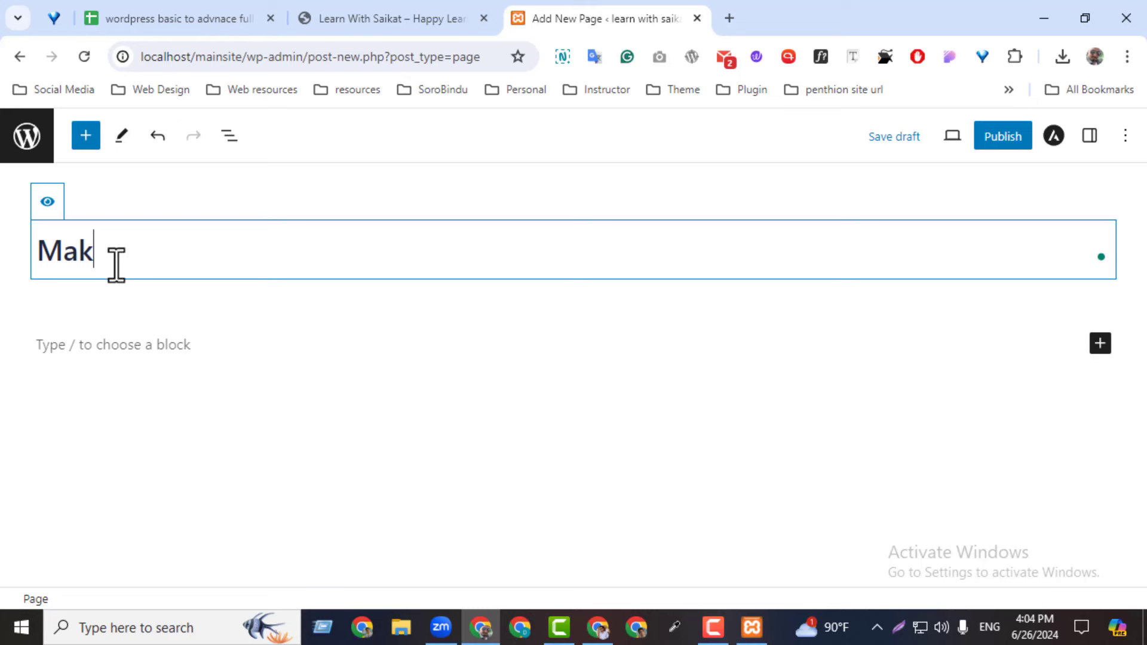
key(BackSpace)
text(in page)
click(49, 206)
- Publish the page and view its live version in a separate browser tab
click(996, 143)
click(994, 144)
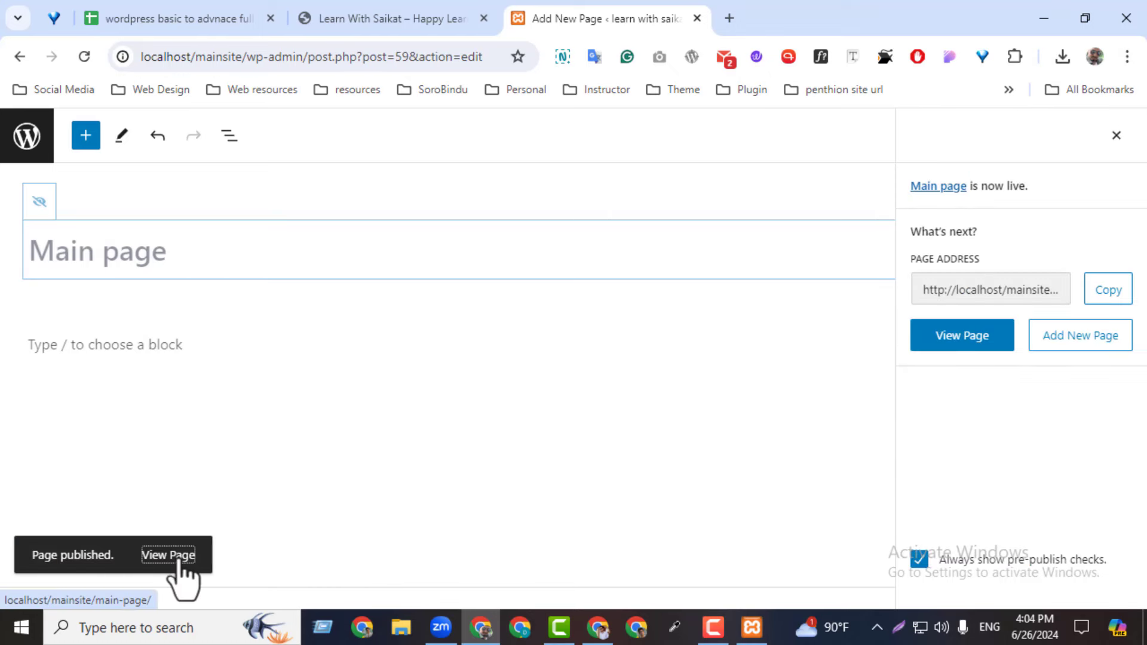
right_click(171, 555)
click(280, 190)
click(754, 21)
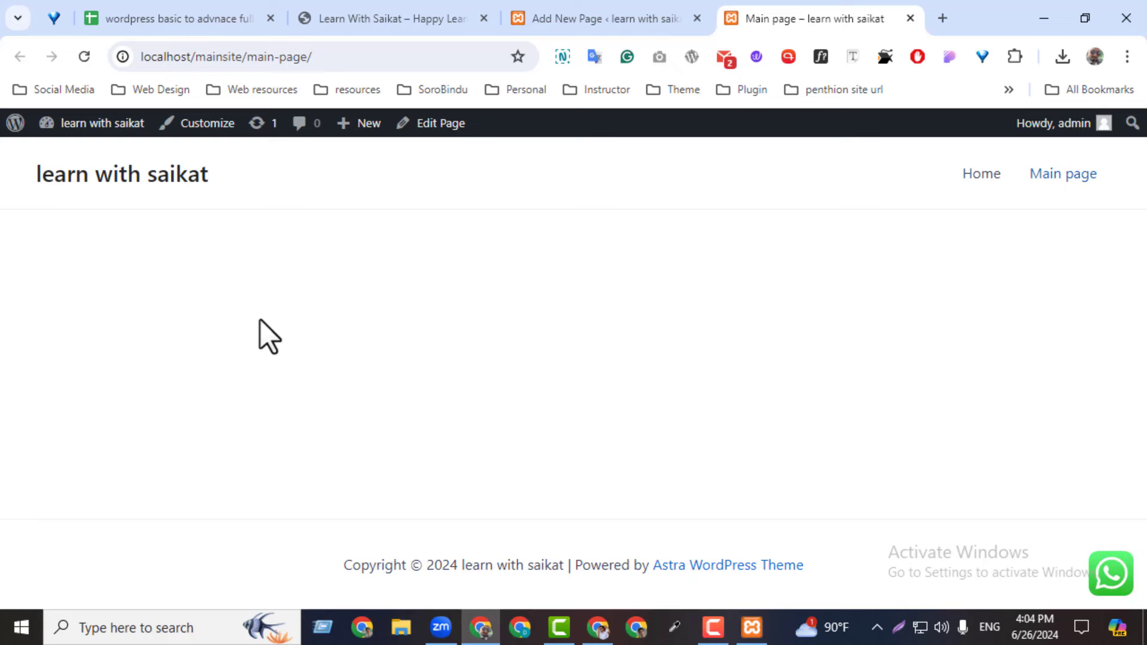
- Place the devtoolsbd.xyz tab directly after the page editor tab and show the reference site's hero section
click(594, 12)
drag(371, 12, 600, 6)
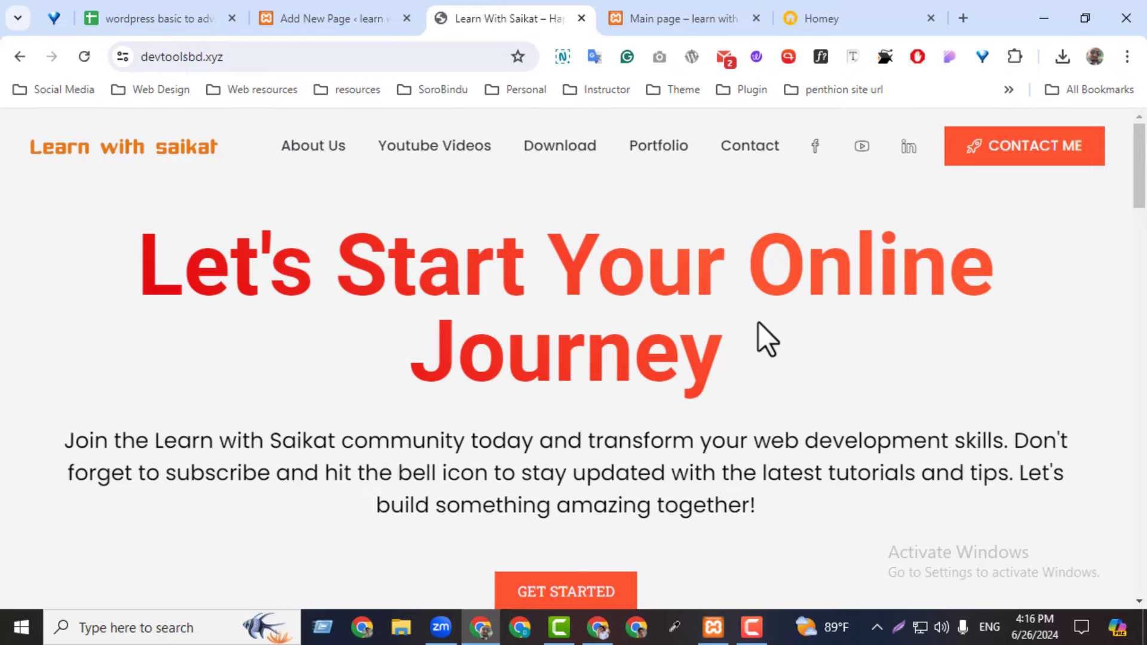
drag(1139, 197, 1092, 124)
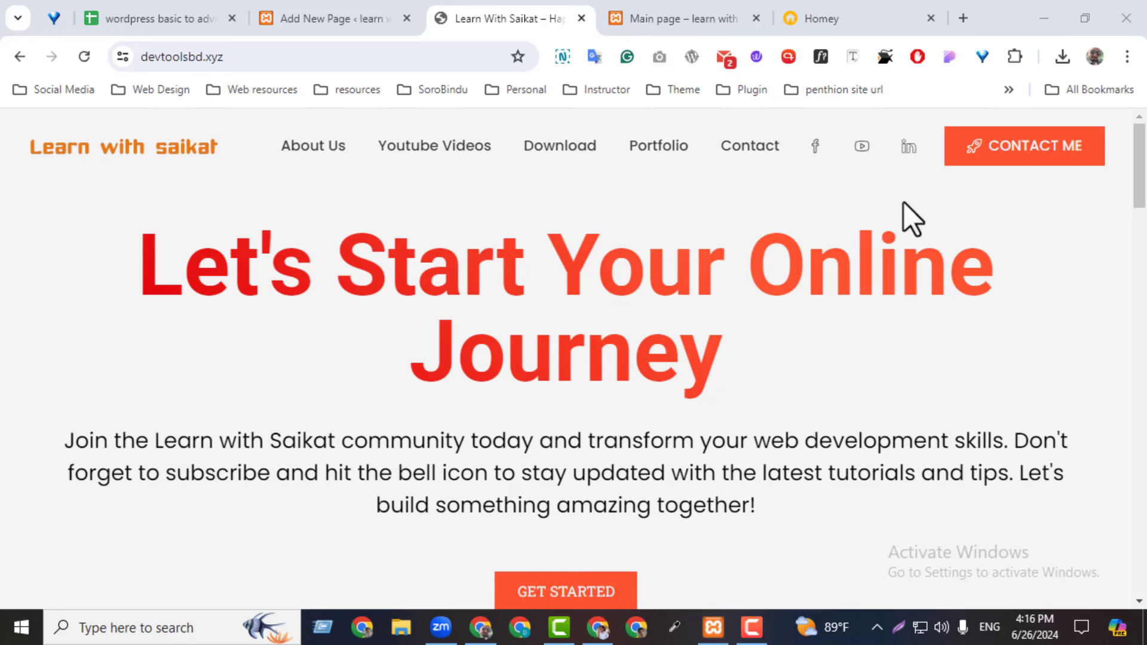
click(1141, 164)
scroll(1129, 180, down, 1)
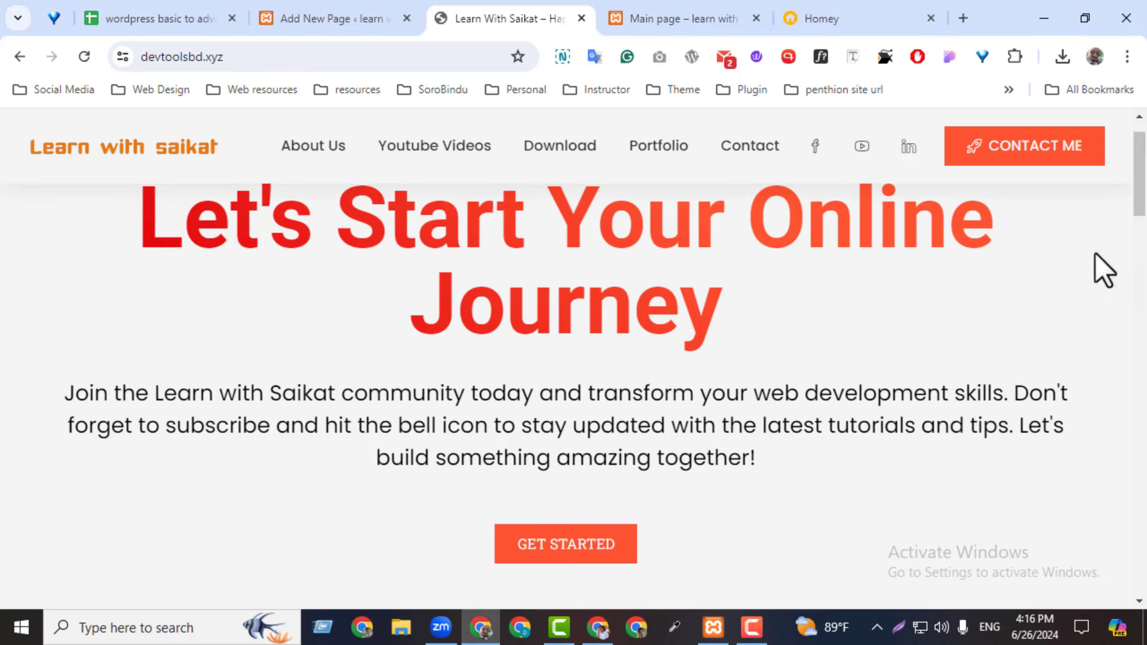
- Select the hero section as a screenshot area, outline its heading, paragraph, button and whole block with red rectangles, and discard the capture
click(898, 626)
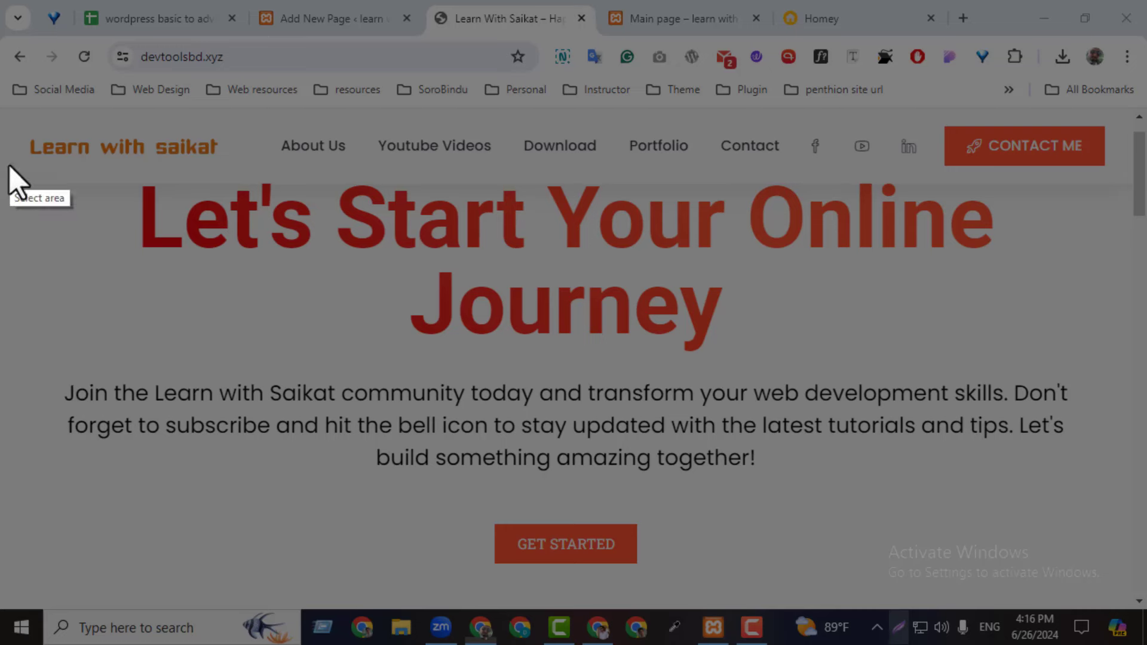
drag(7, 182, 1145, 597)
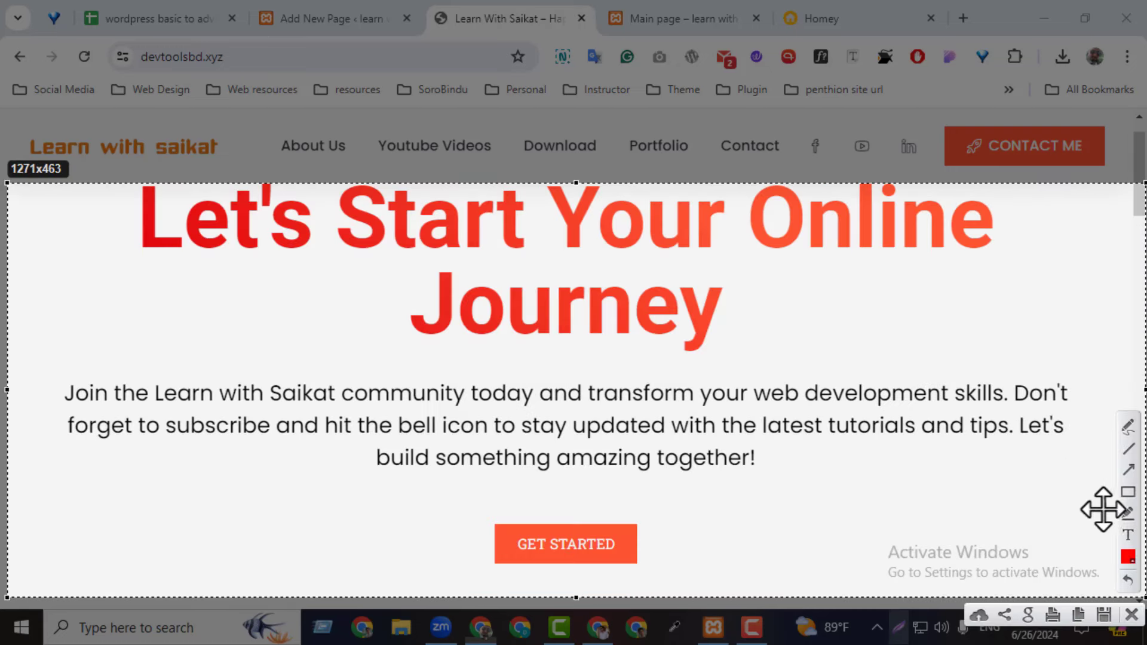
click(1128, 492)
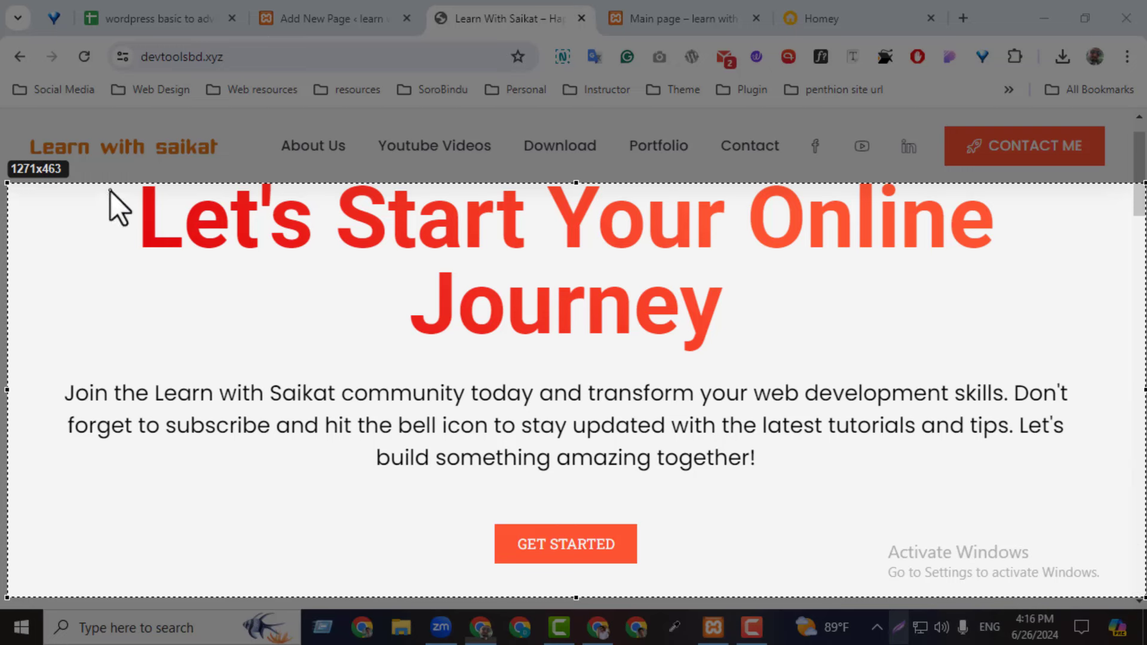
mouse_move(110, 191)
mouse_down()
mouse_move(861, 371)
mouse_move(1051, 349)
mouse_up()
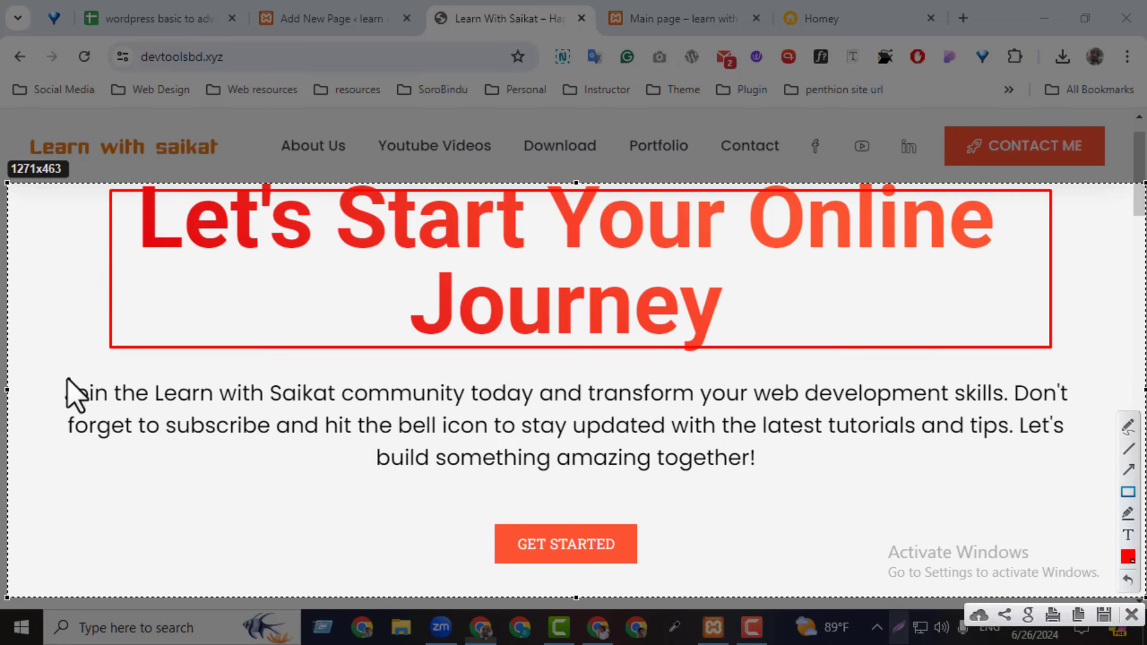
mouse_move(60, 372)
mouse_down()
mouse_move(87, 389)
mouse_move(999, 510)
mouse_move(1128, 477)
mouse_up()
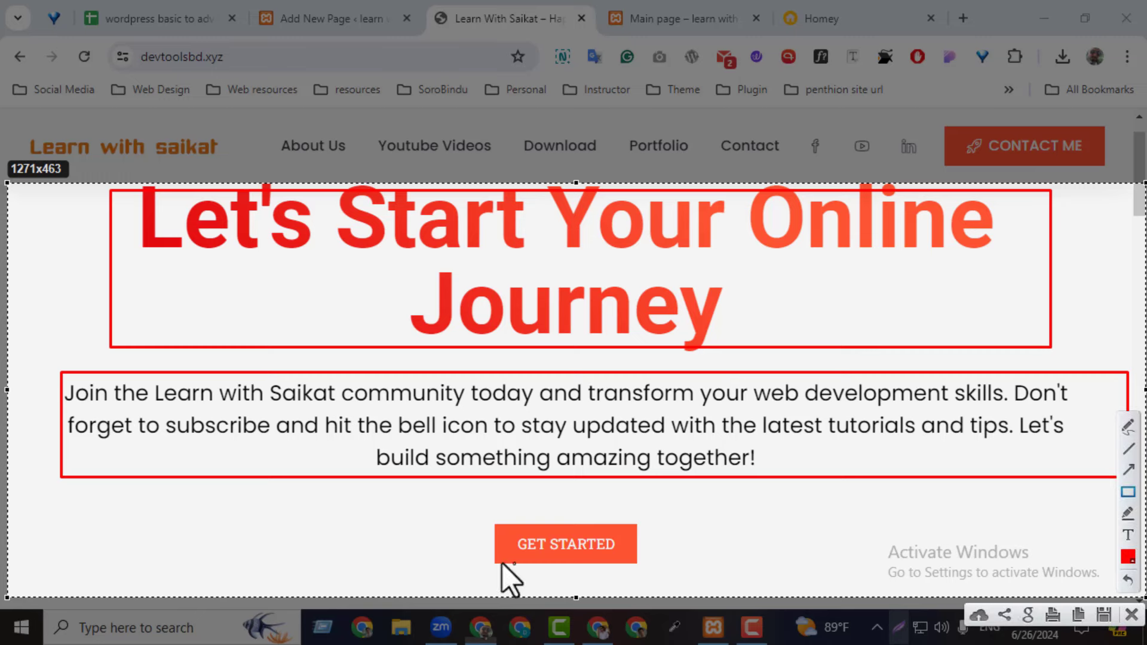
drag(425, 508, 727, 574)
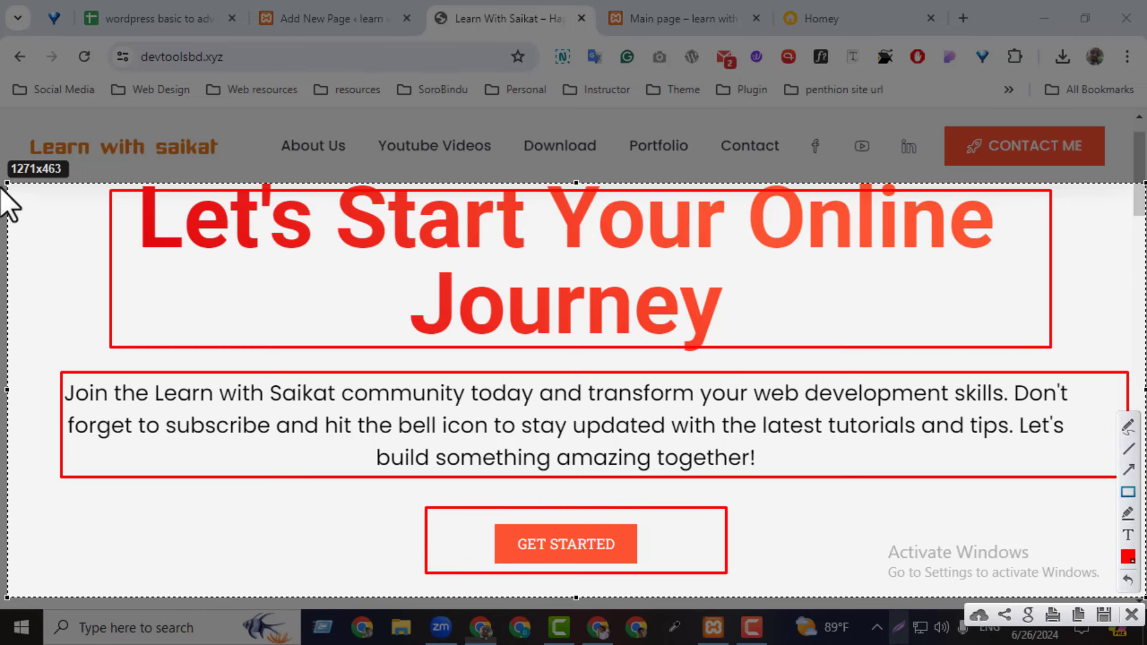
drag(1, 136, 1144, 613)
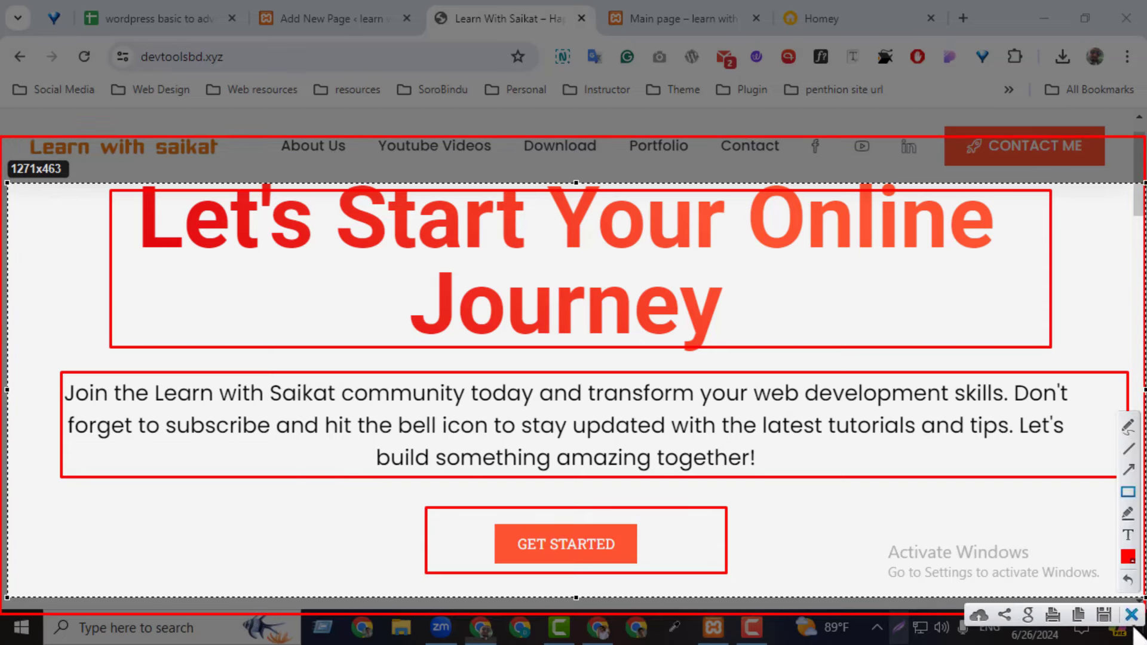
click(1131, 614)
scroll(1139, 167, up, 1)
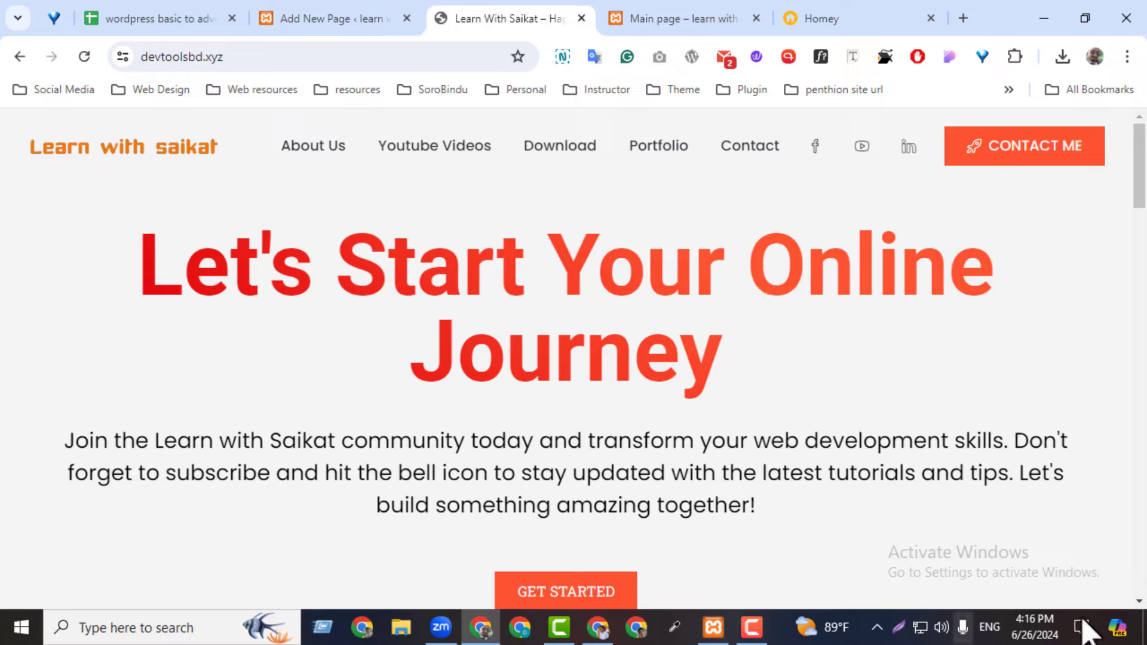
- Select the hero section from the top of the page, frame its heading, paragraph and Get Started button in red, and close the capture
click(898, 627)
drag(2, 163, 1146, 618)
click(1127, 512)
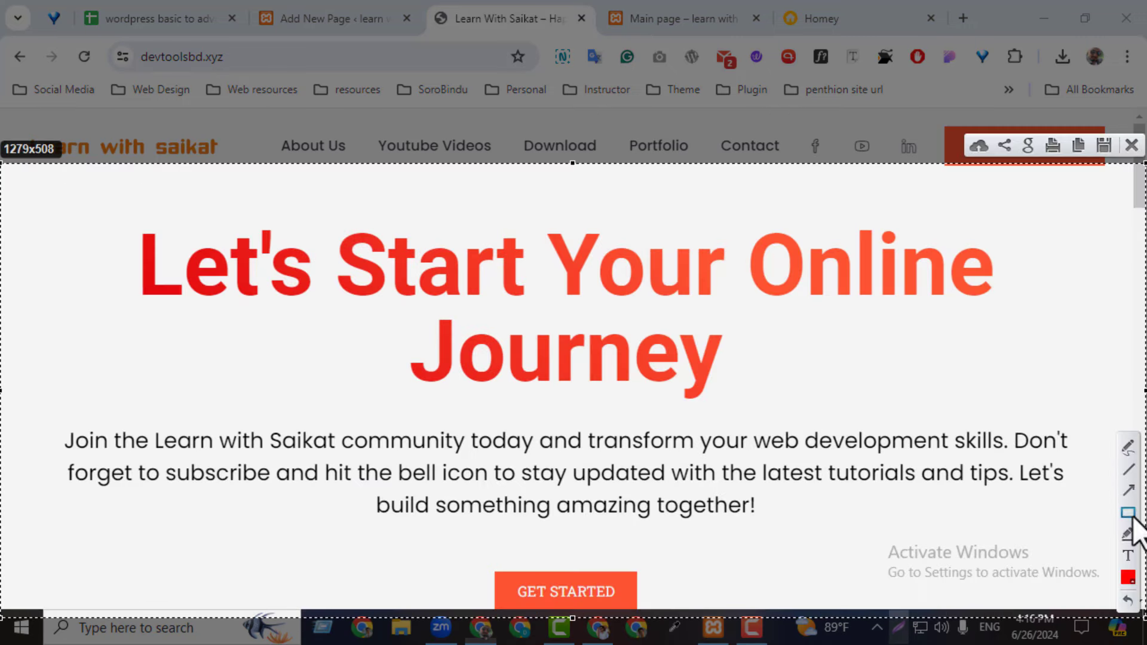
drag(82, 219, 1020, 400)
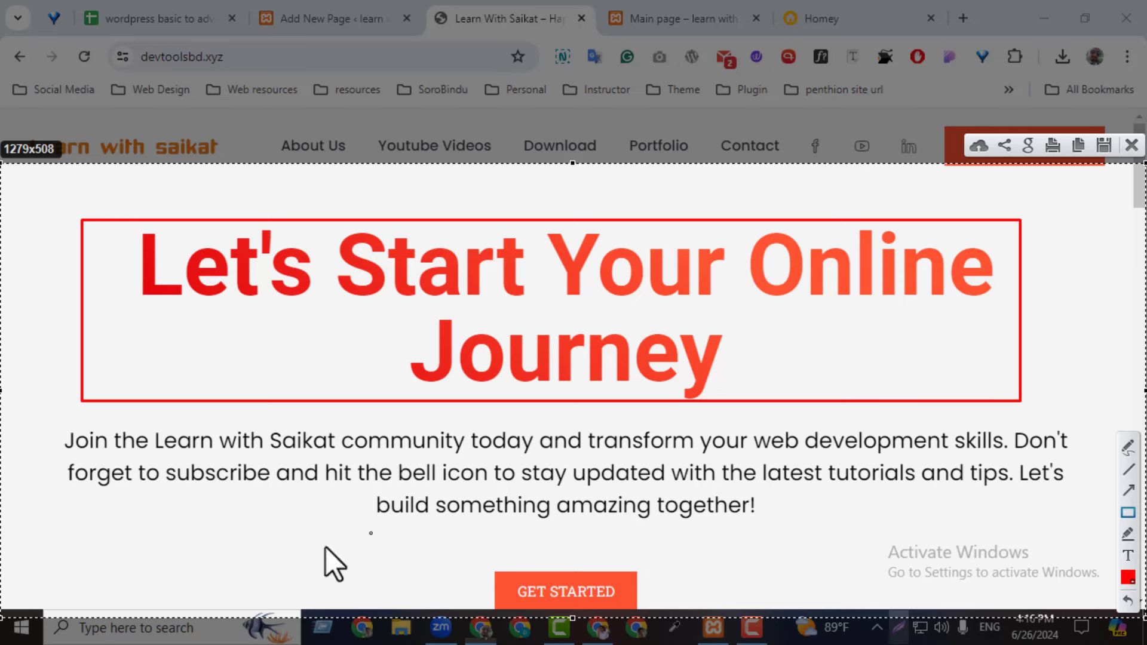
drag(51, 422, 1087, 535)
drag(479, 553, 660, 616)
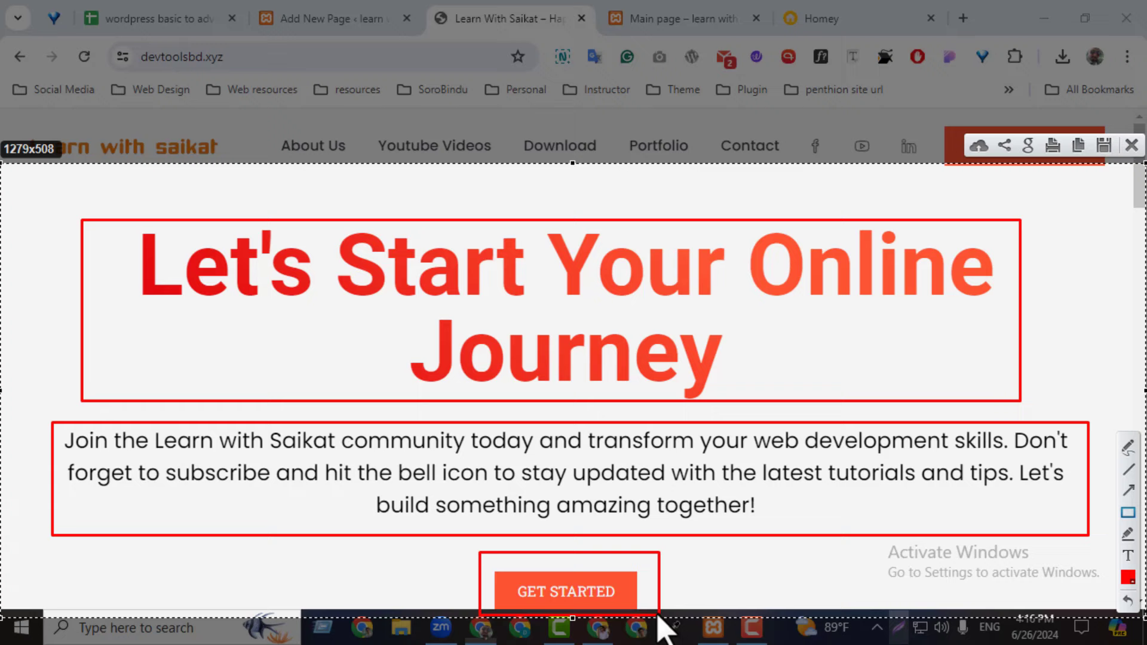
click(1132, 145)
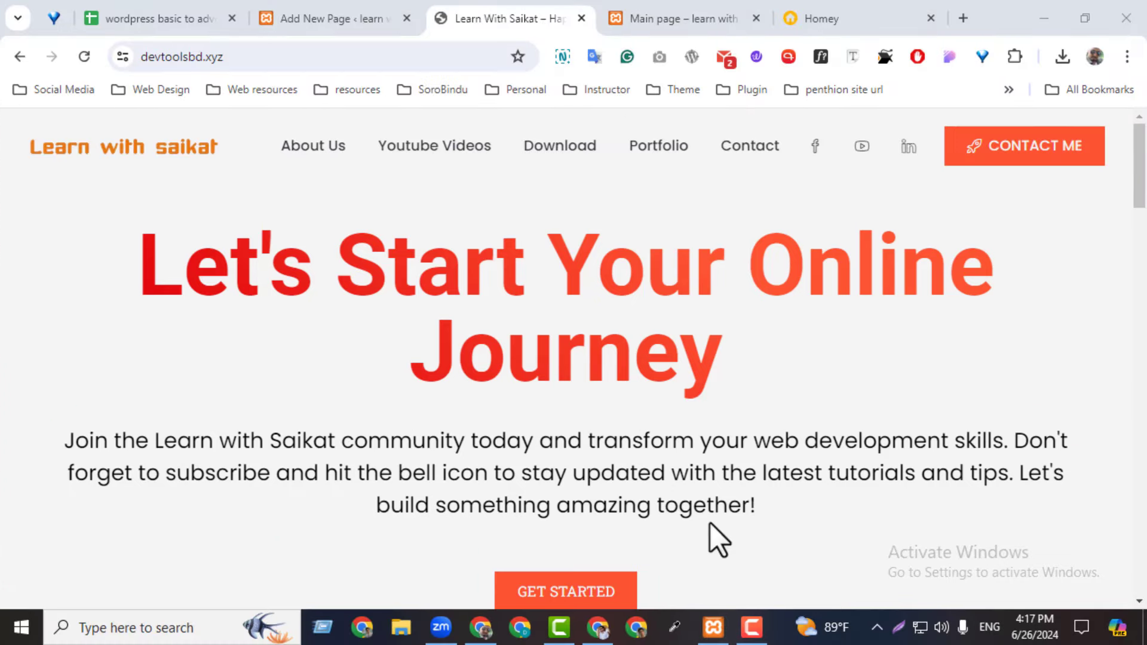
- Return to the Main page editor, close the publish summary and insert a Columns block with the 100 variation
key(ctrl+shift+Tab)
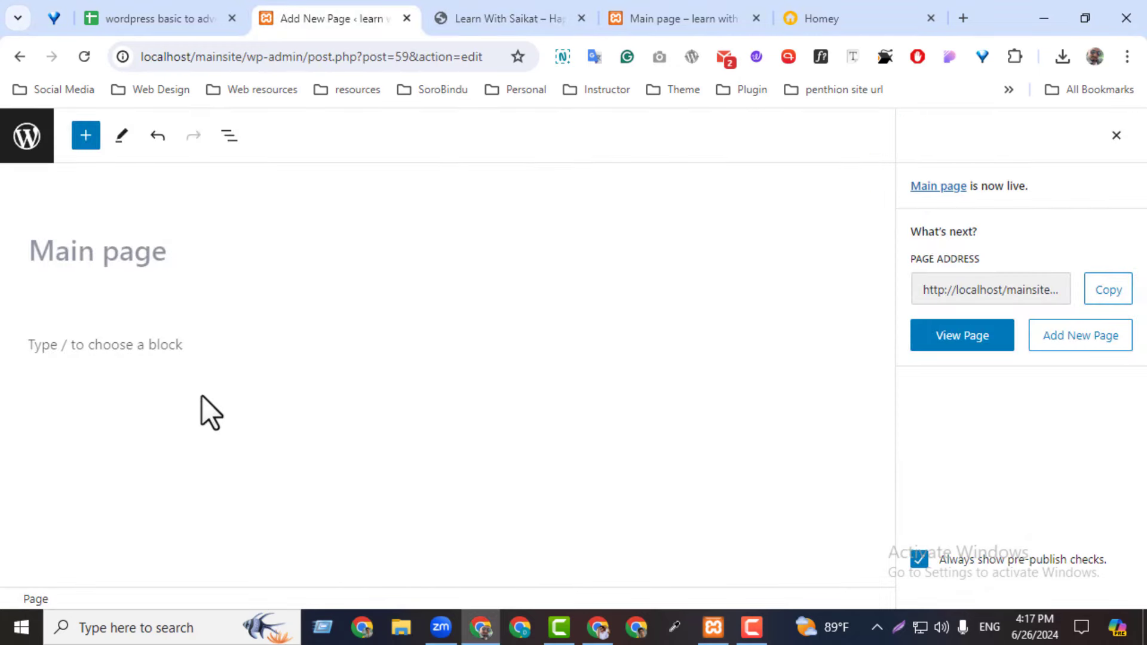
click(1116, 136)
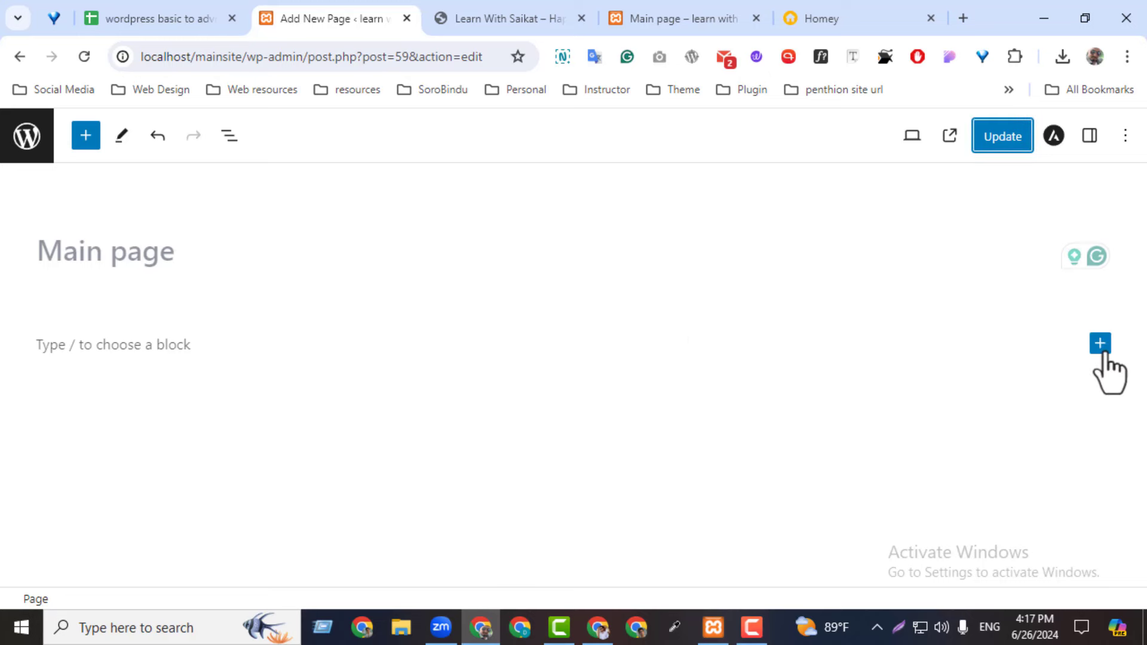
click(1100, 343)
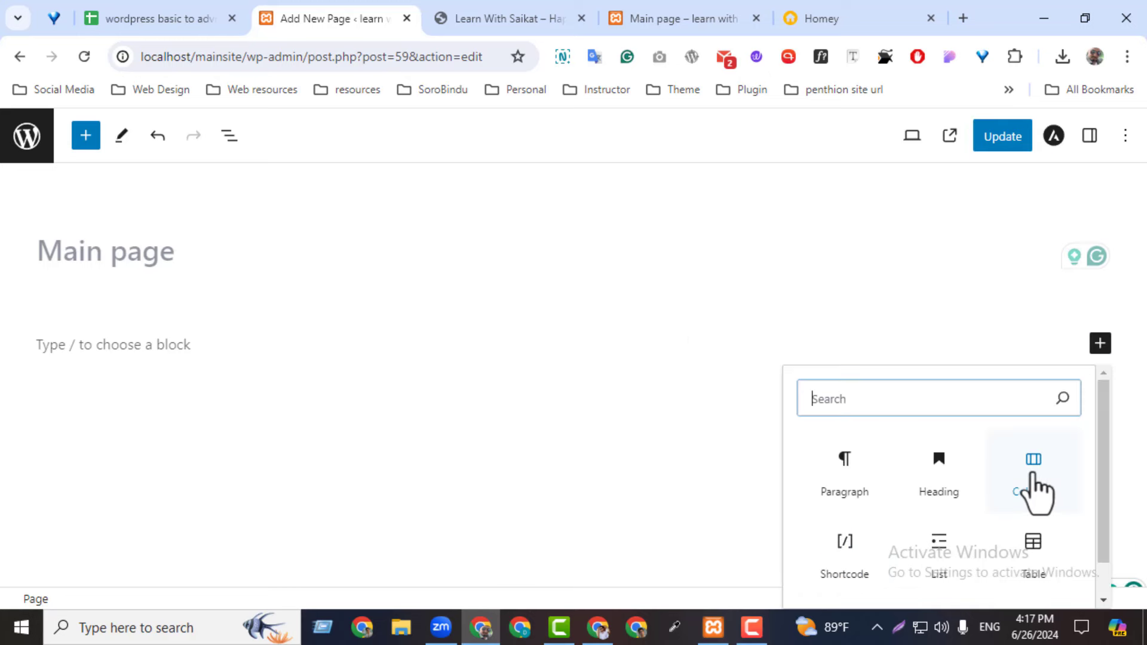
click(1033, 478)
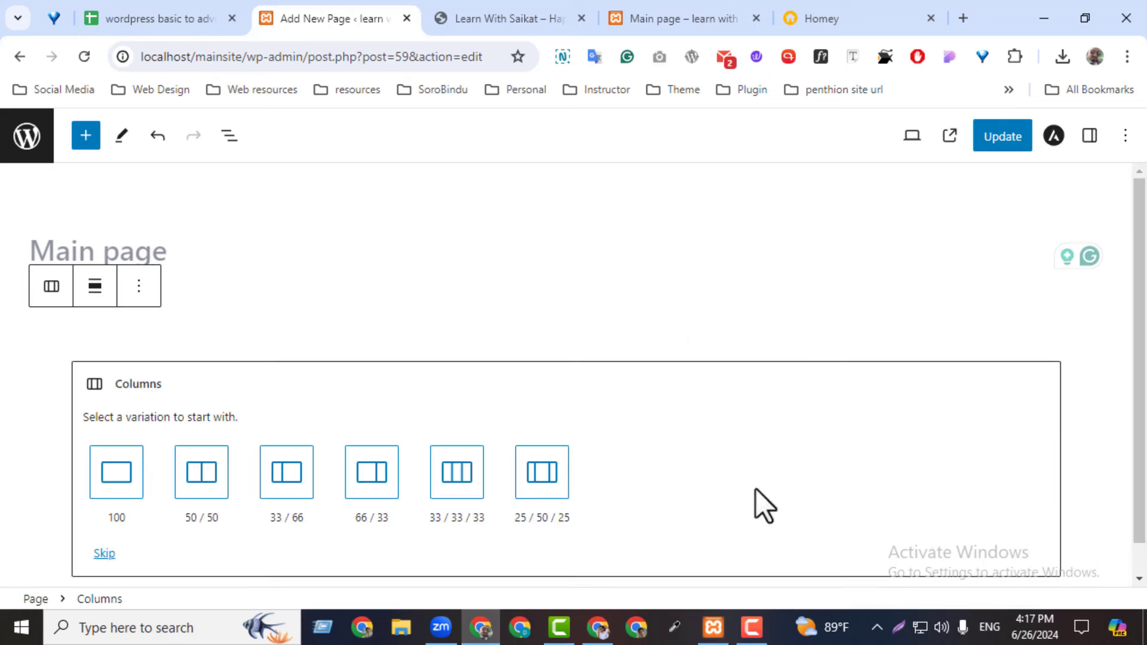
click(133, 482)
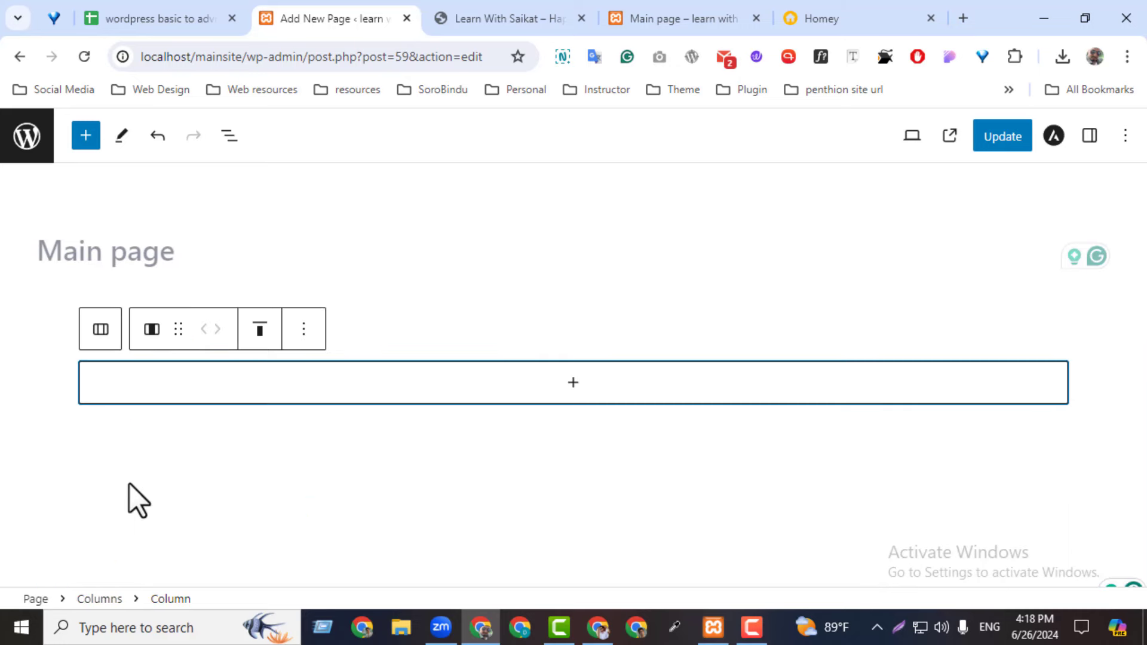
click(182, 262)
click(63, 318)
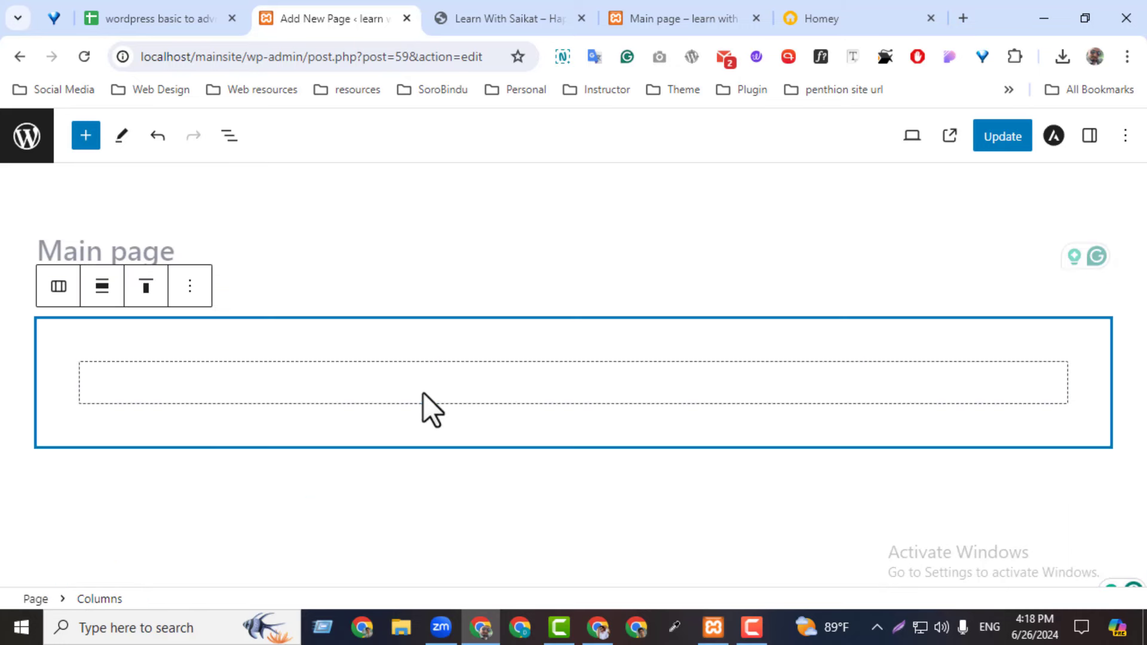
- Insert a Heading block in the column with the text "Let's Start Your Online Journey" copied from devtoolsbd.xyz, without a trailing empty line
click(582, 383)
click(573, 383)
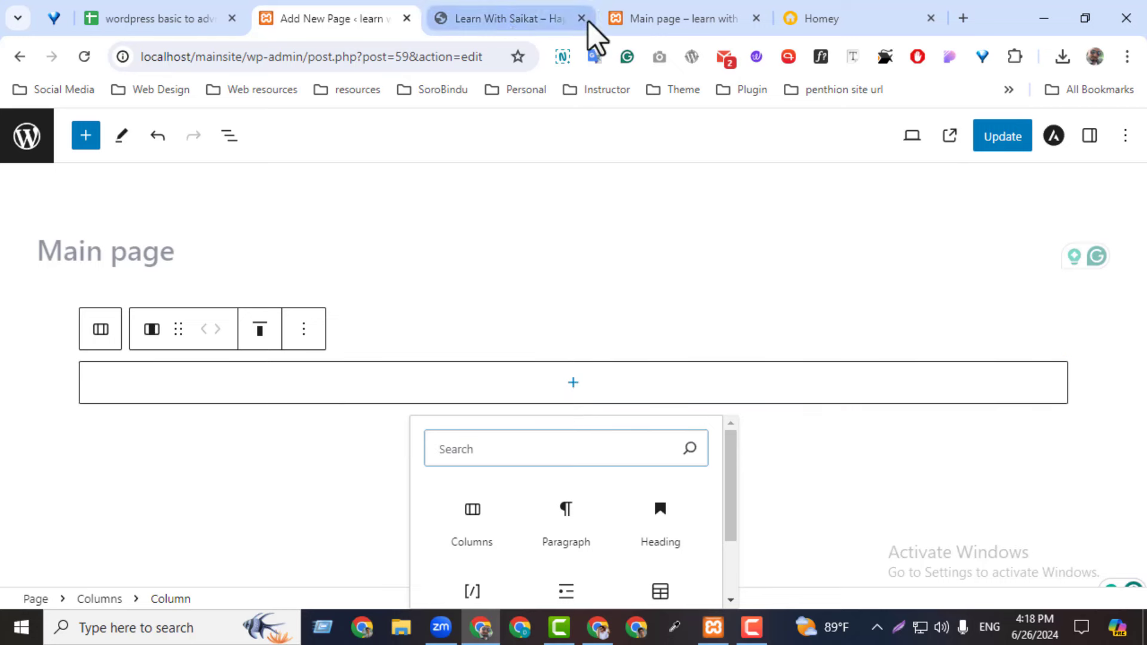
click(503, 24)
triple_click(483, 277)
key(ctrl+c)
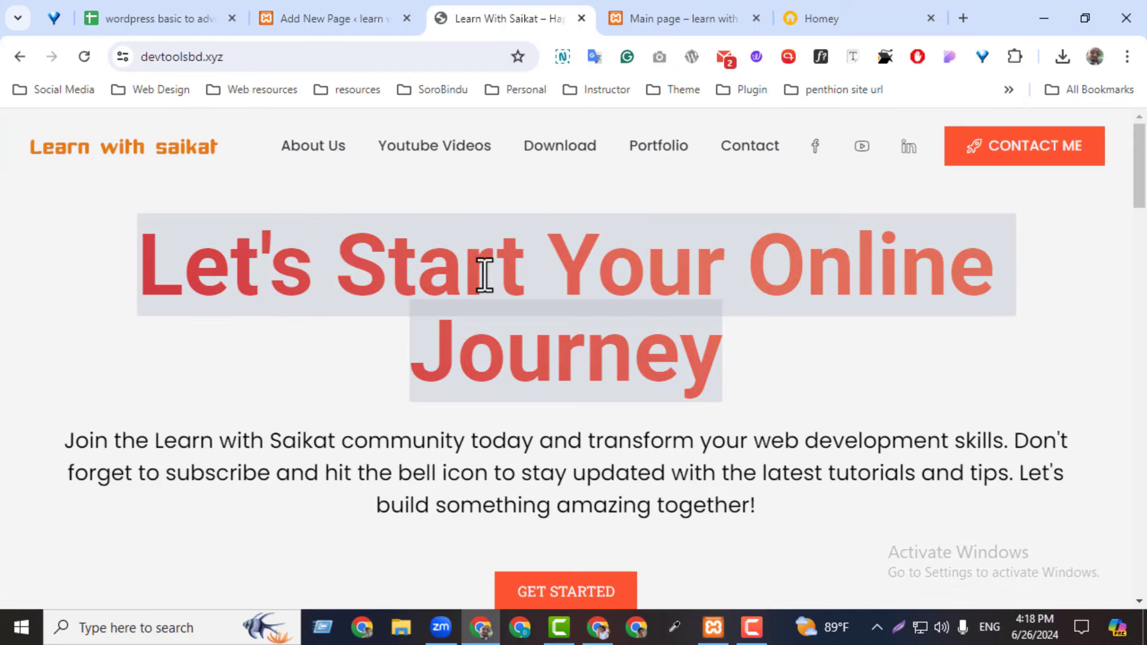
click(358, 27)
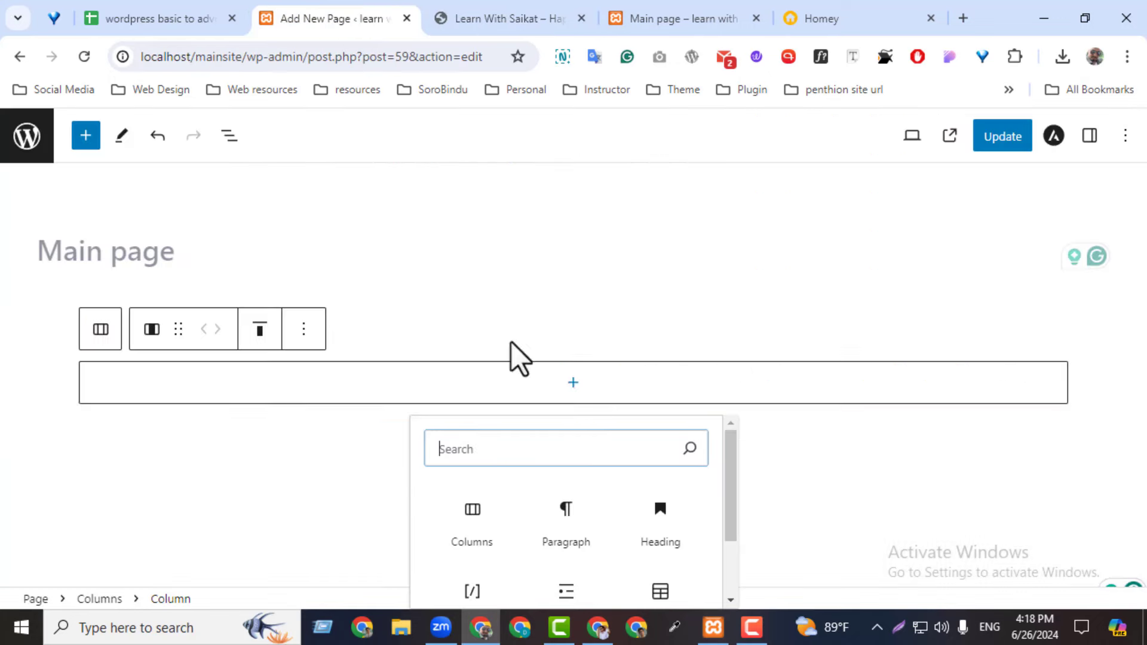
click(660, 526)
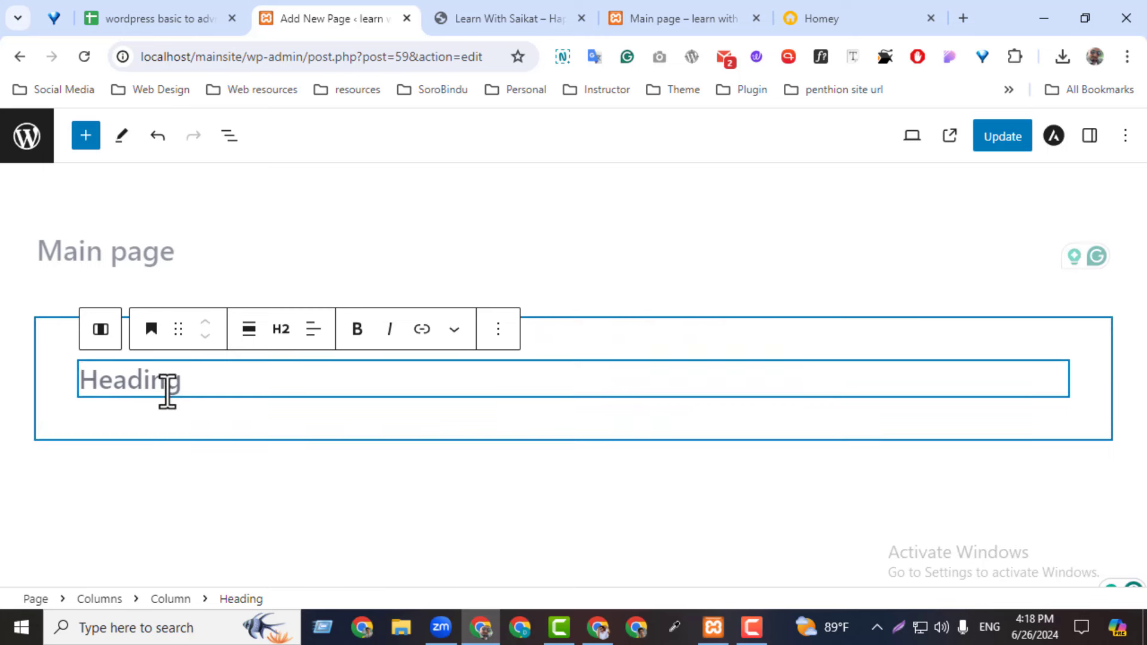
key(ctrl+v)
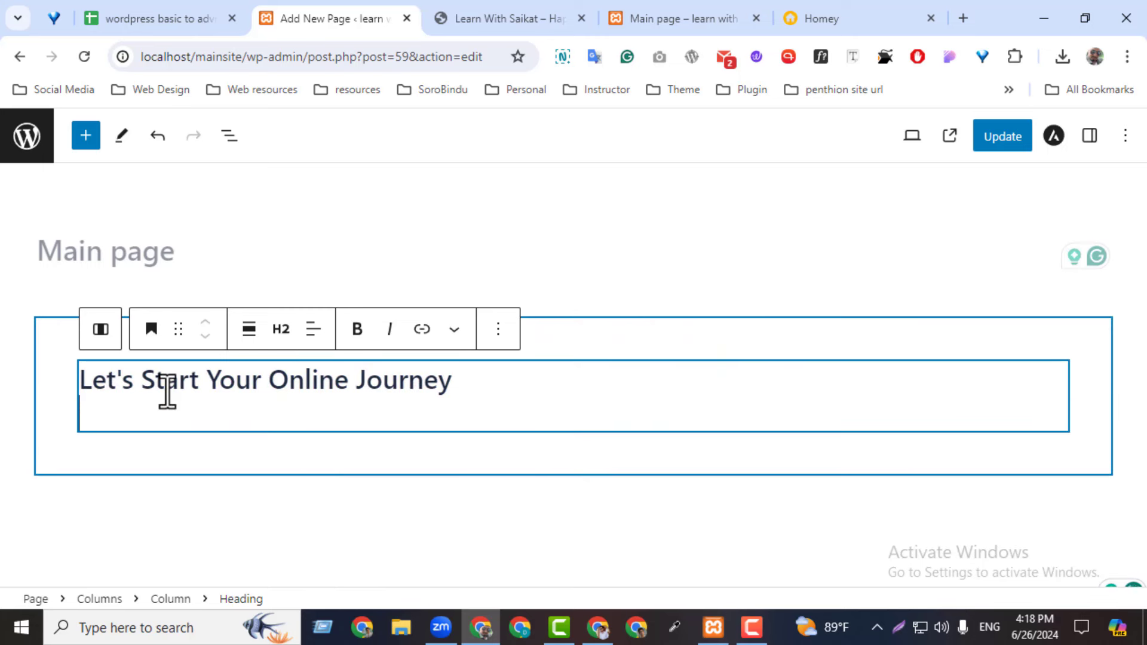
key(BackSpace)
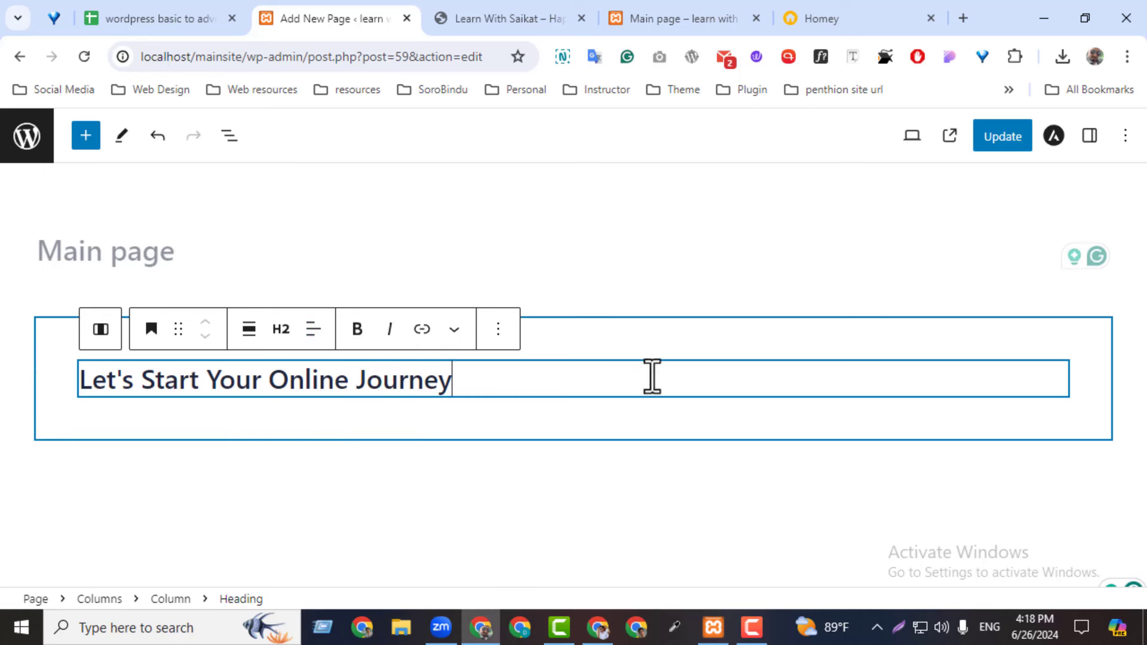
- Center the heading text and set its text color to Vivid red
click(313, 330)
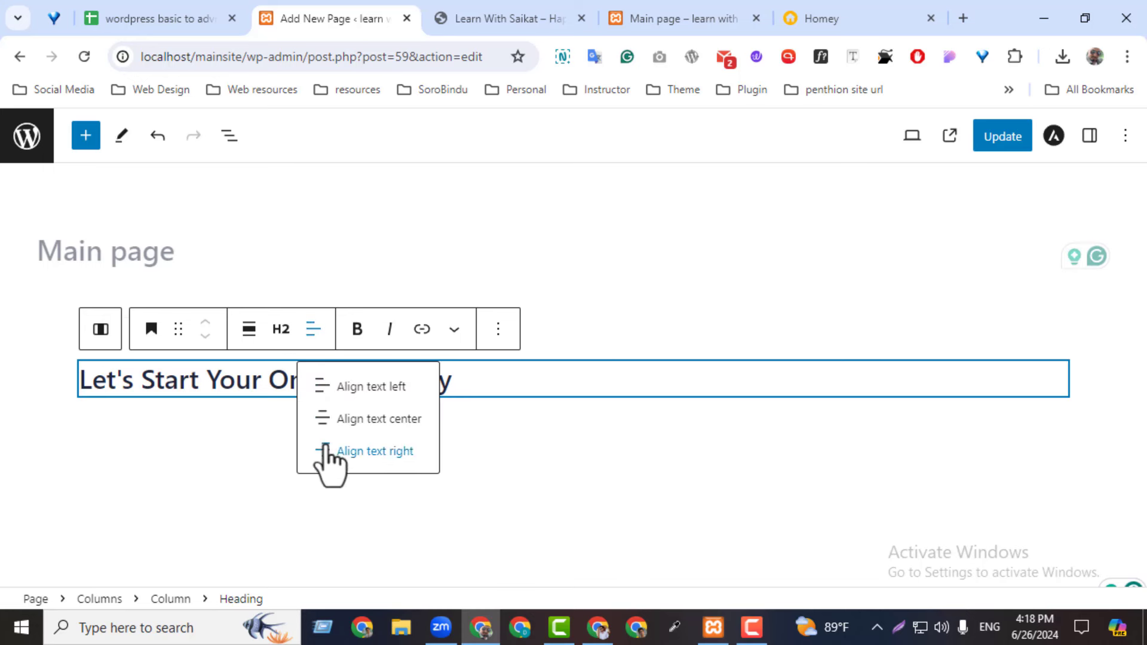
click(357, 420)
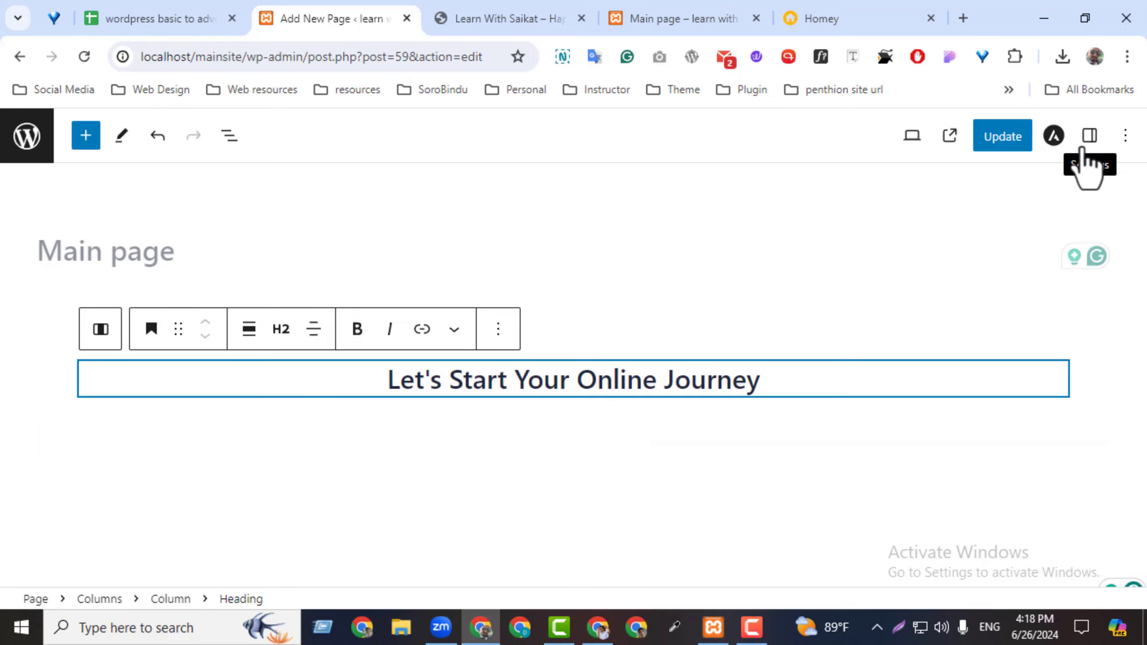
click(1090, 136)
click(935, 386)
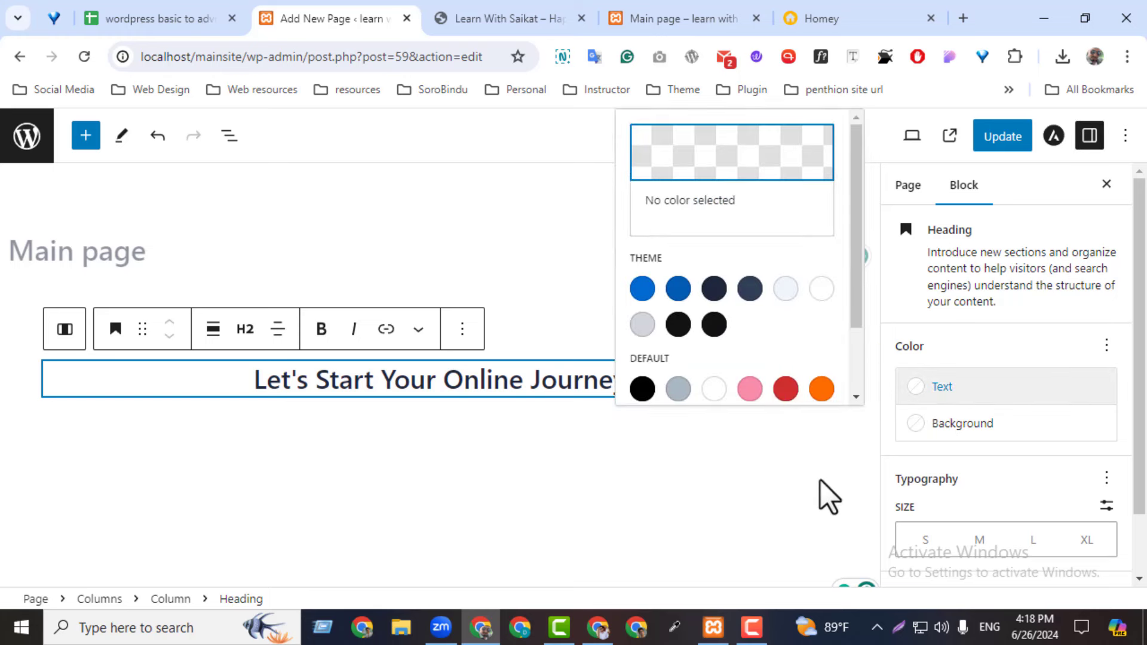
click(785, 389)
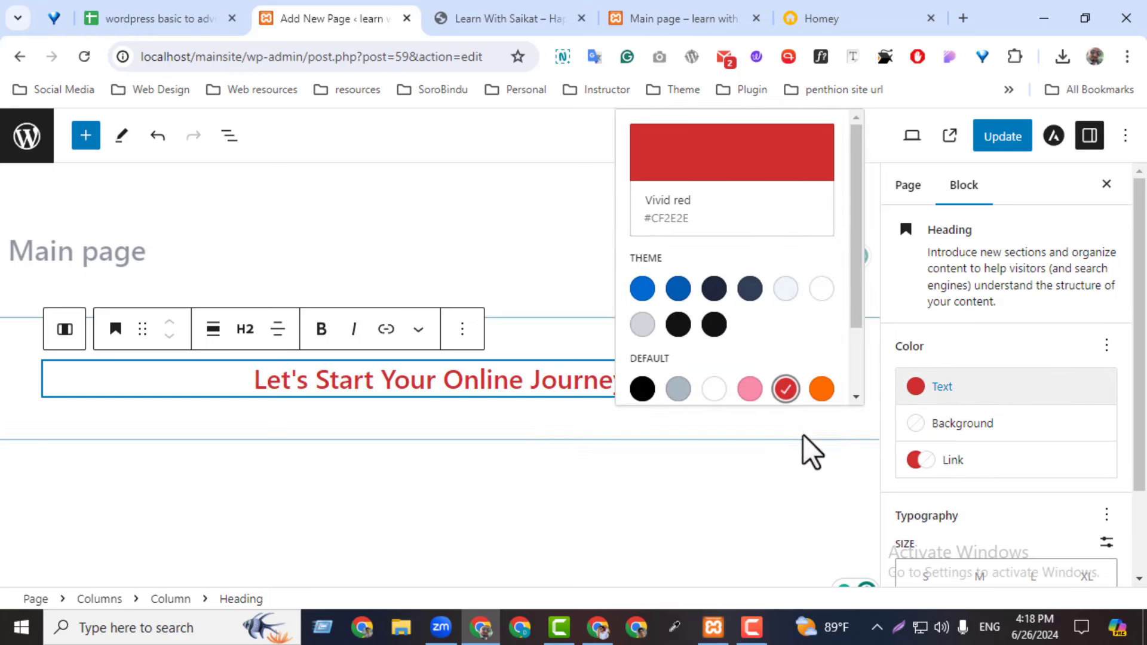
- Set a custom font size of 73 px for the heading and update the page
drag(1137, 350, 1121, 426)
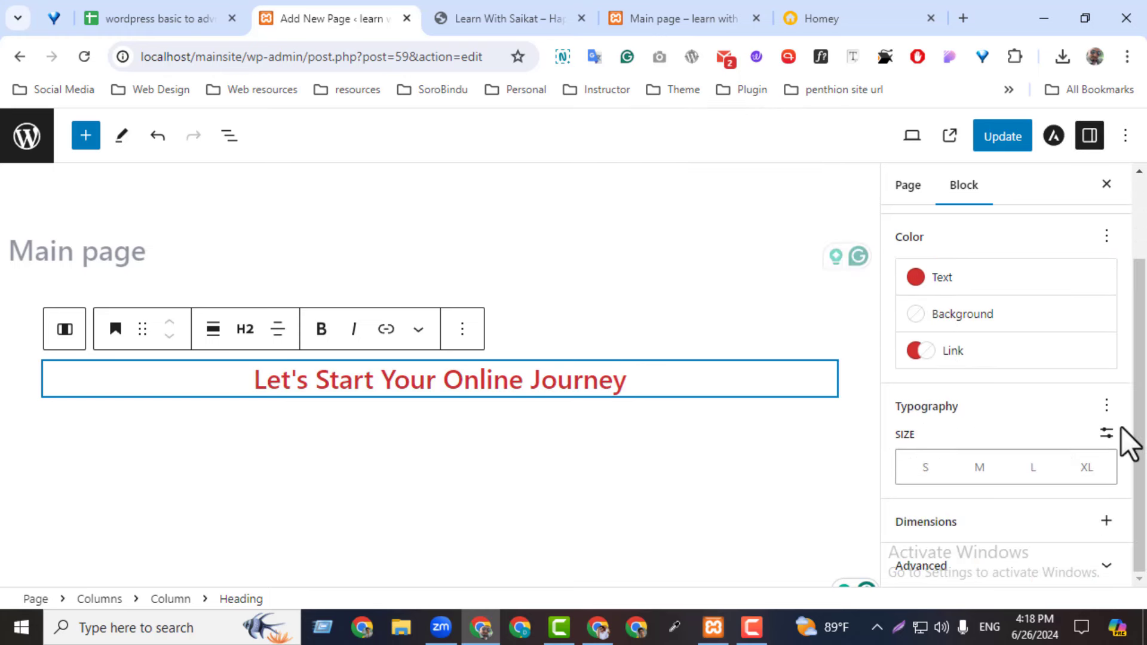
click(1106, 434)
drag(1063, 468, 1081, 468)
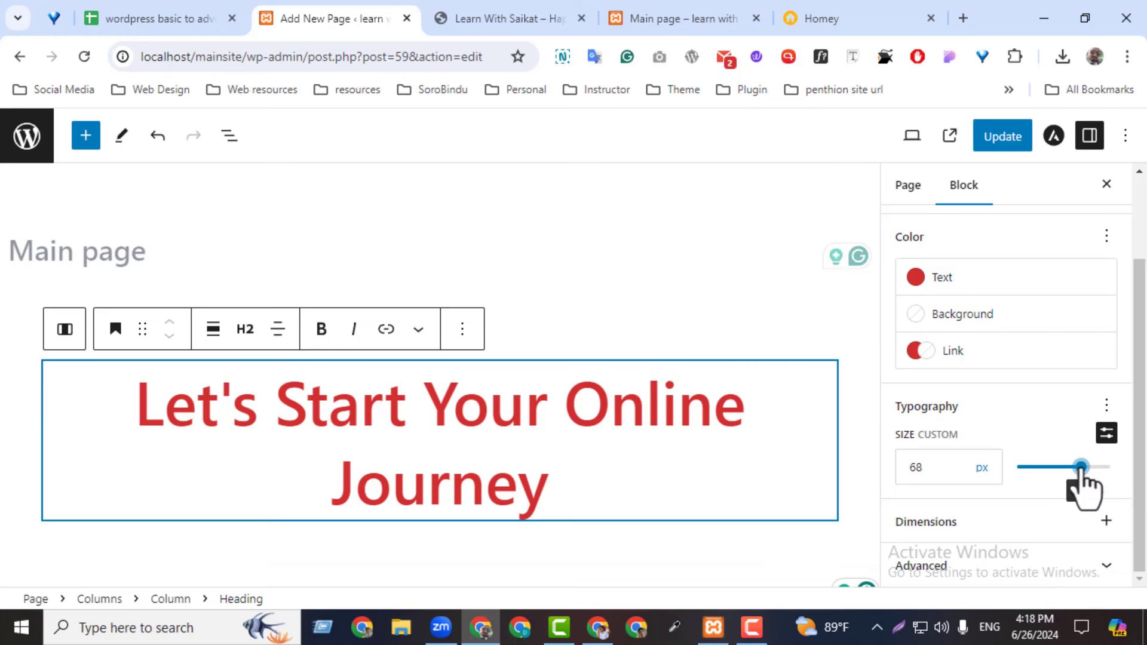
drag(1082, 469, 1085, 468)
click(1005, 148)
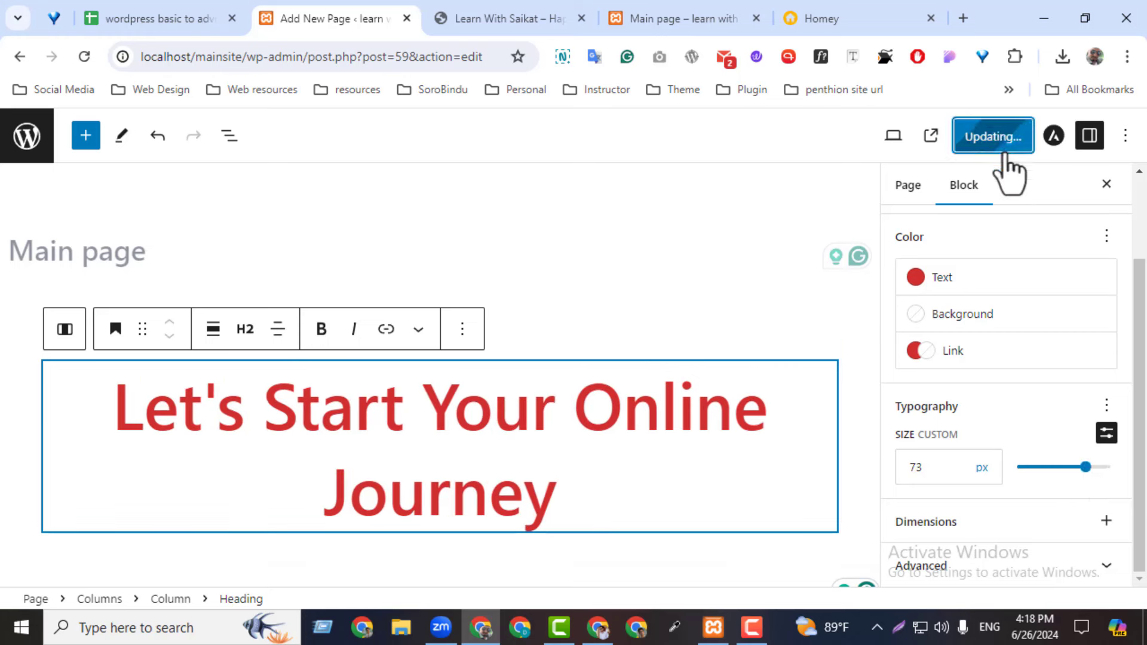
- Check the published heading against the reference site, increase its font size to 81 px and update the page
click(652, 19)
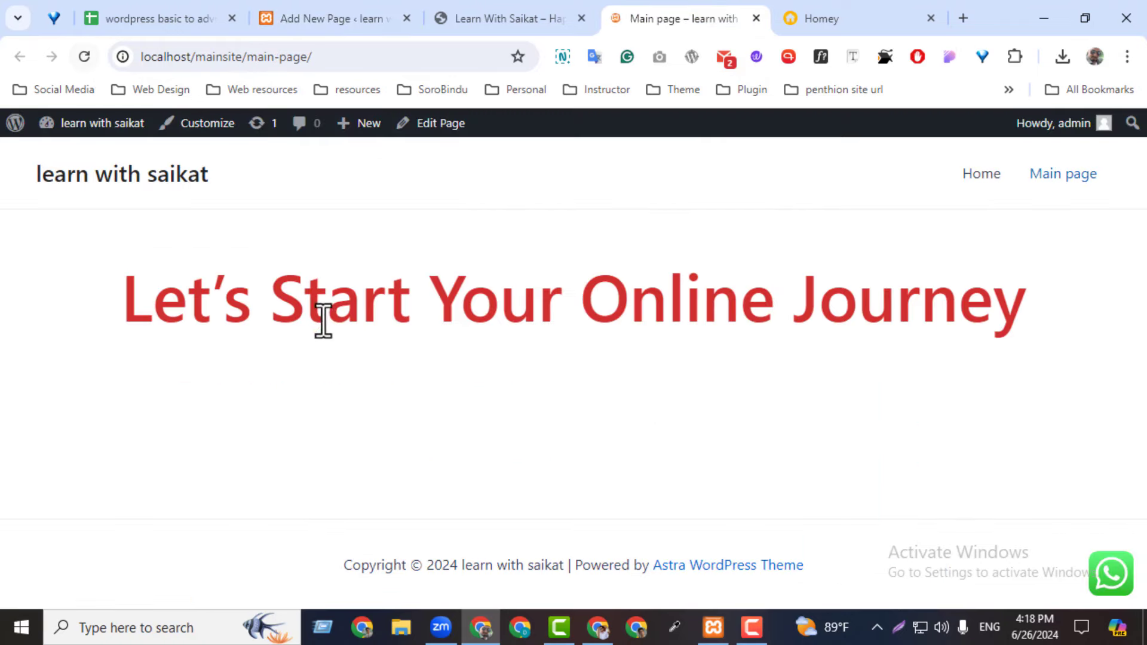
click(510, 21)
click(353, 14)
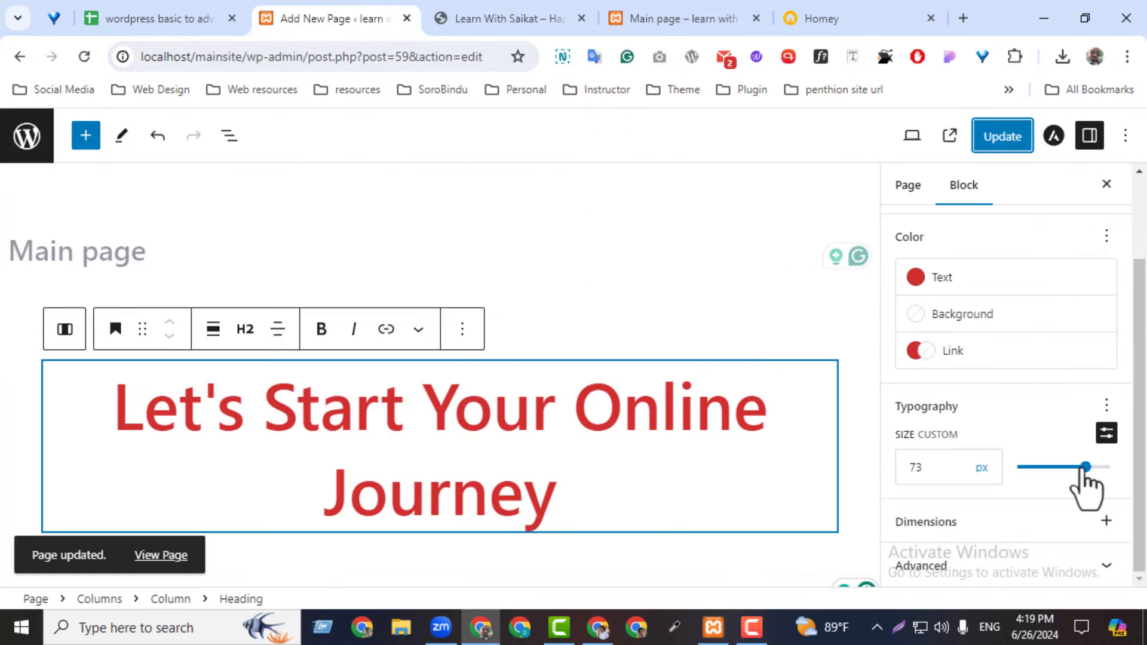
drag(1083, 469, 1092, 471)
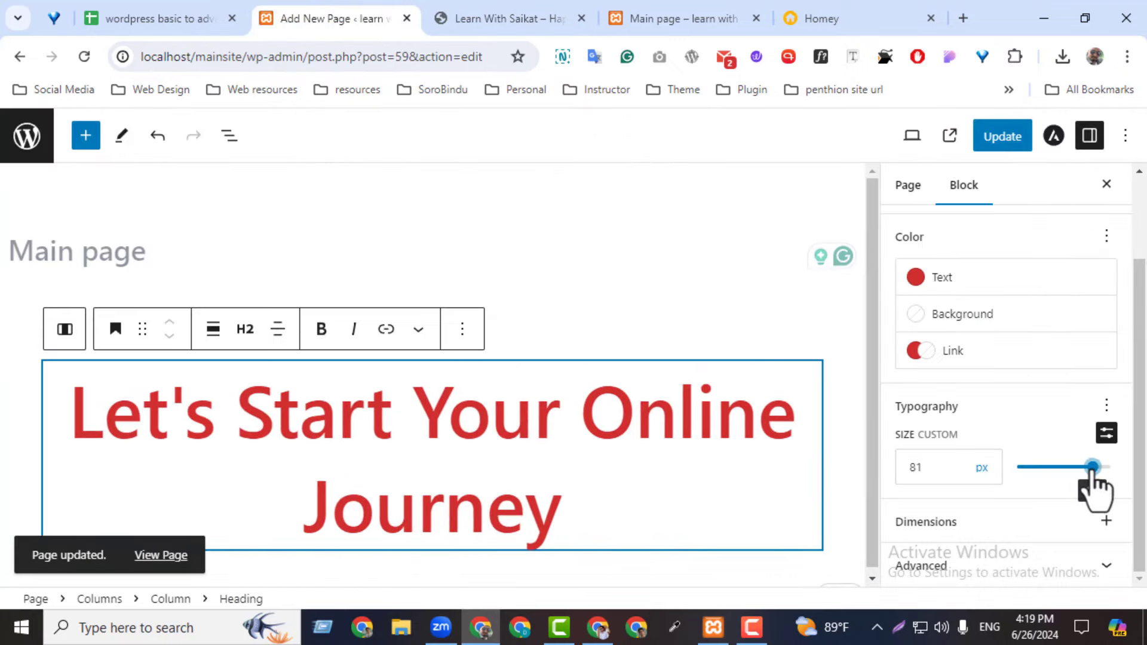
click(984, 140)
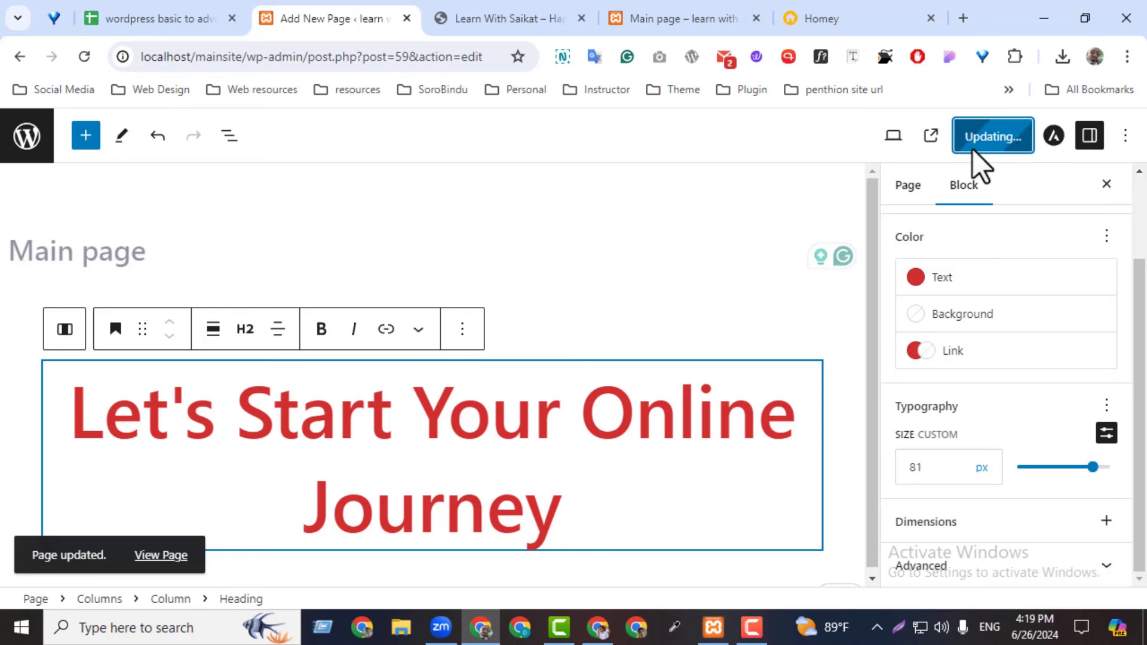
- Compare the heading's size and line wrapping on the published Main page with the devtoolsbd.xyz hero heading, and return to the editor
click(659, 18)
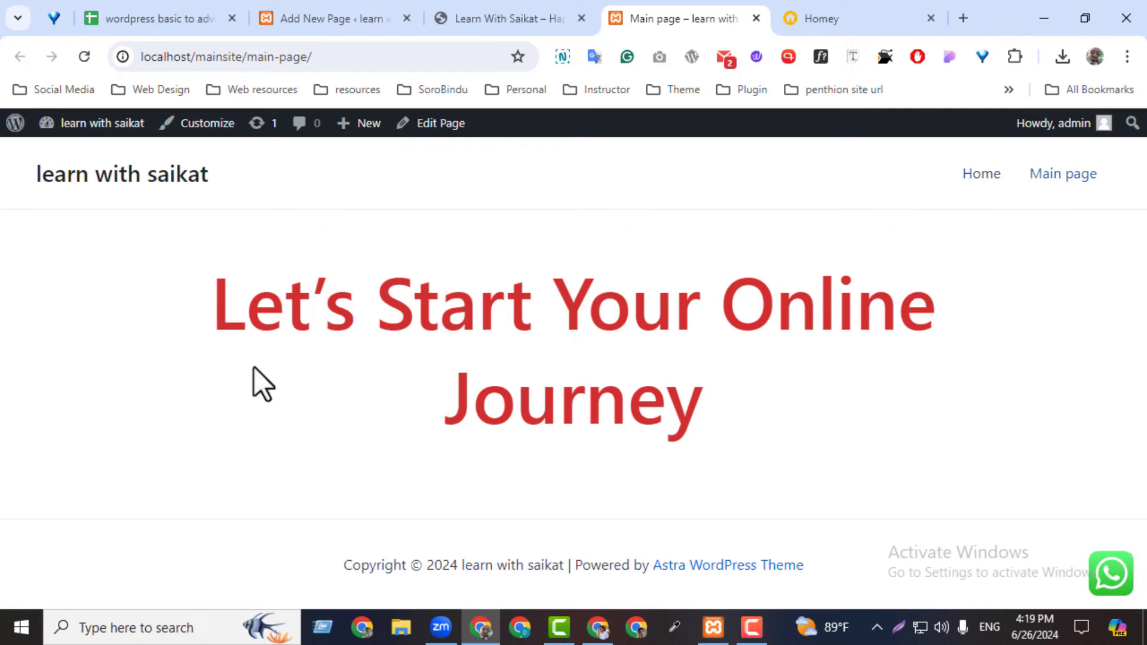
drag(214, 281, 909, 422)
click(909, 422)
click(505, 18)
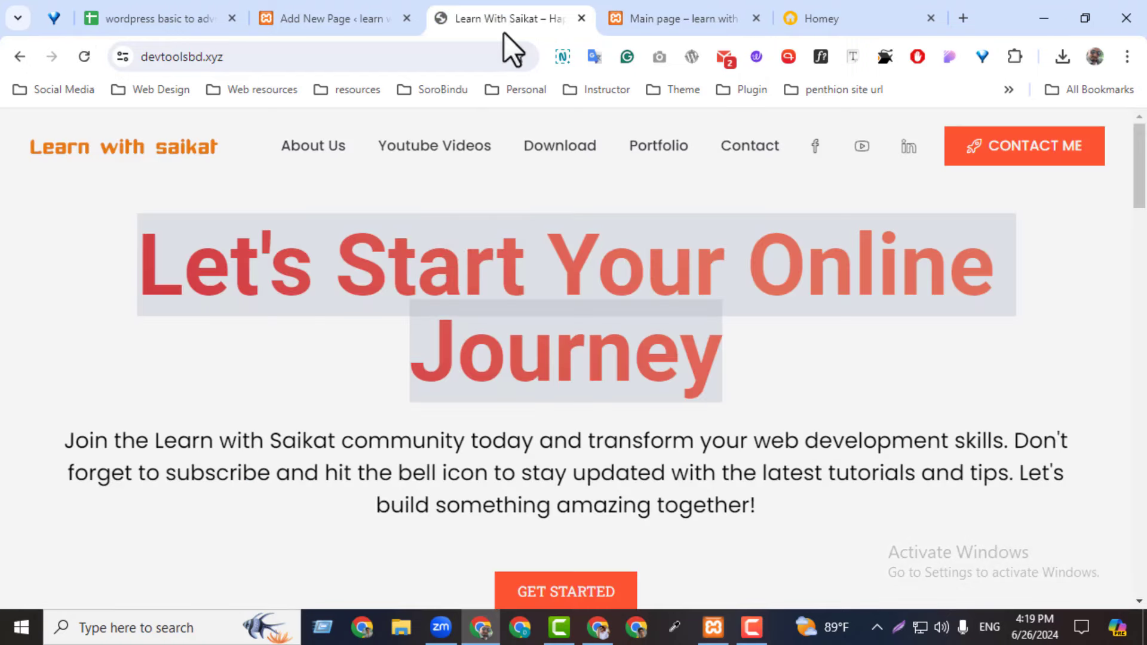
click(136, 251)
drag(136, 251, 795, 427)
click(849, 351)
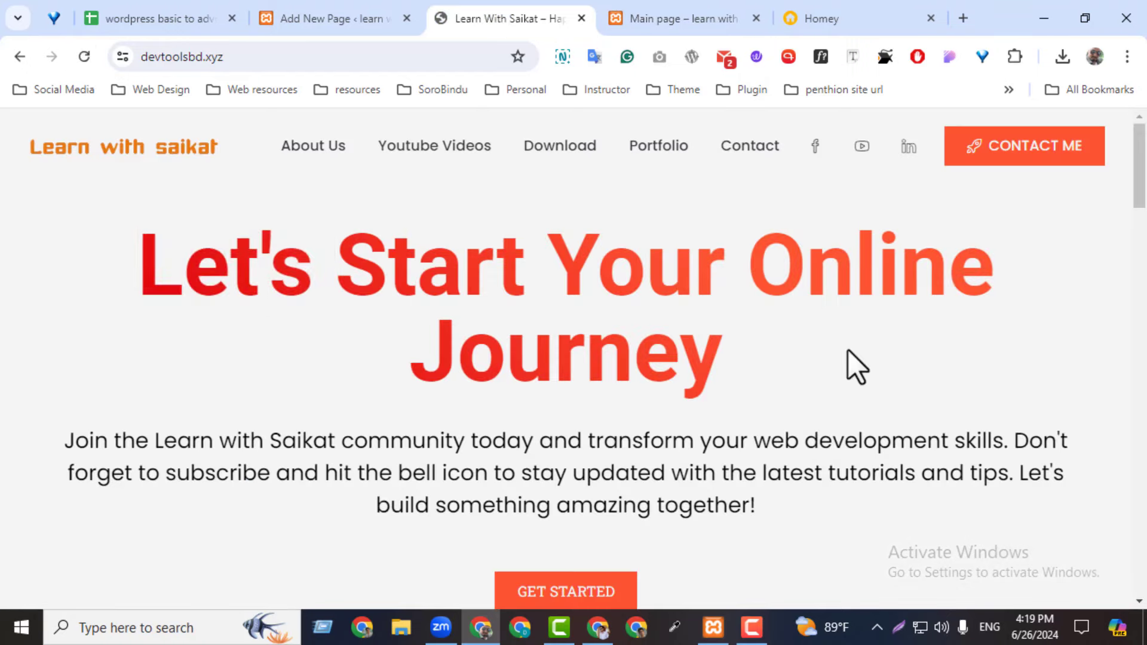
click(693, 20)
drag(505, 18, 335, 18)
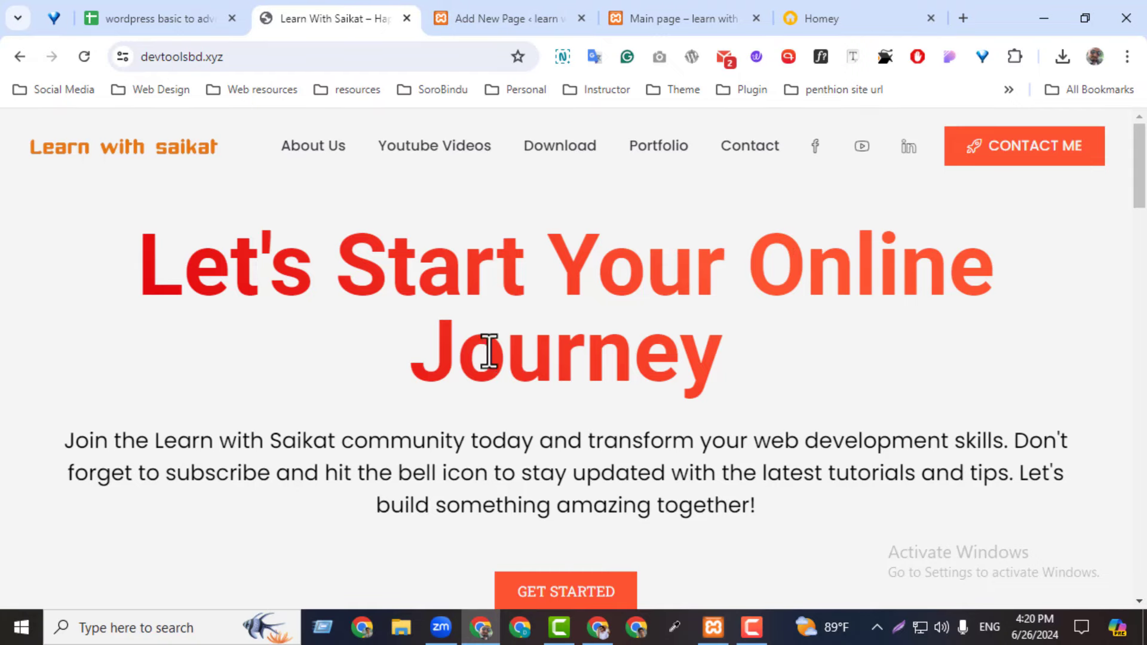
click(489, 20)
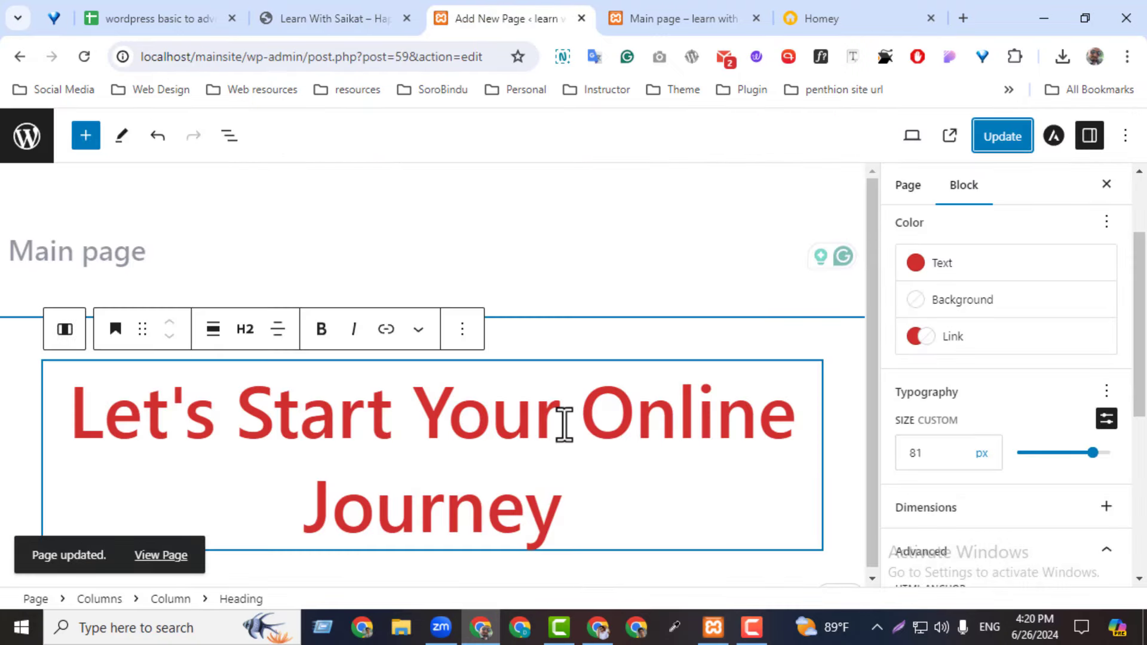
- Make the whole heading text bold and update the page
triple_click(318, 439)
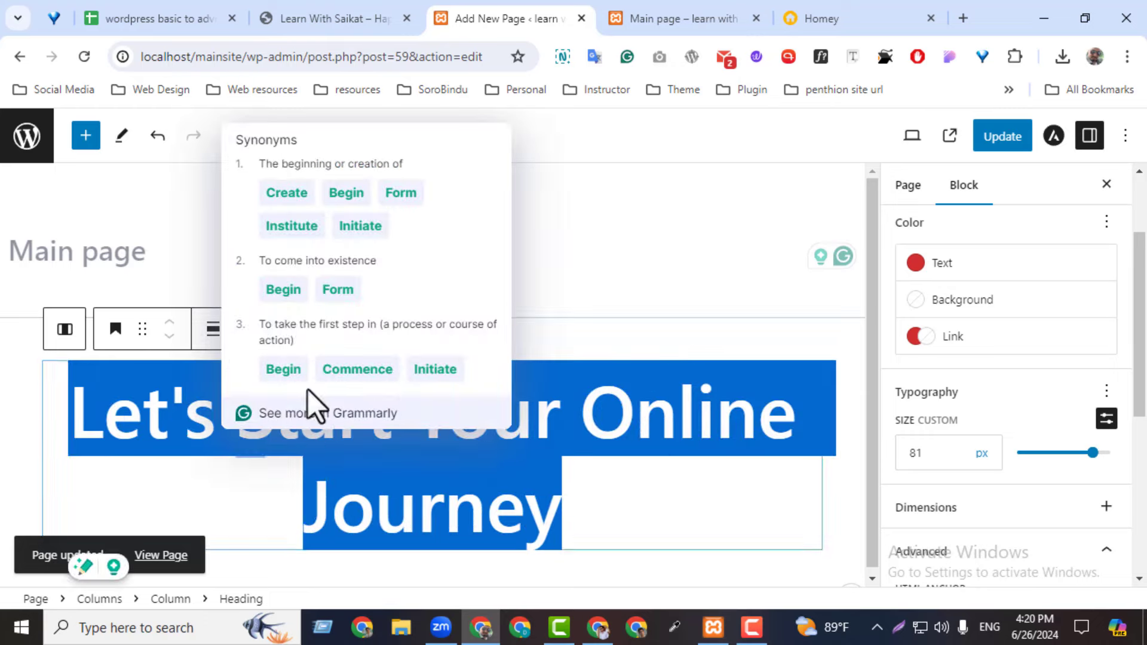
click(683, 332)
click(492, 461)
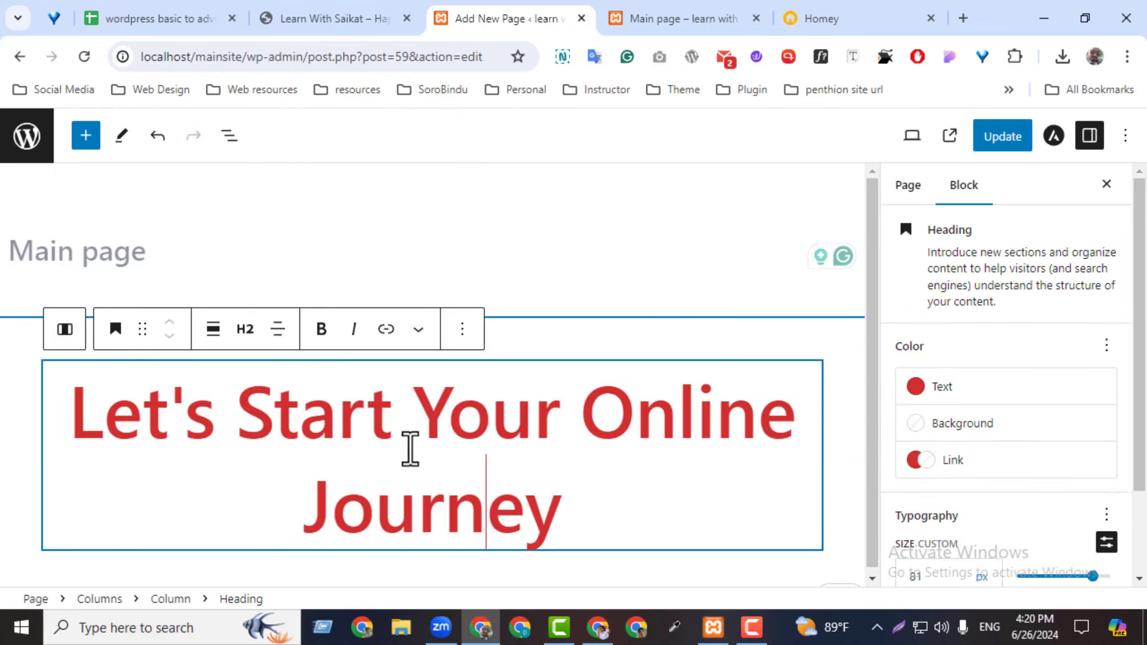
click(323, 342)
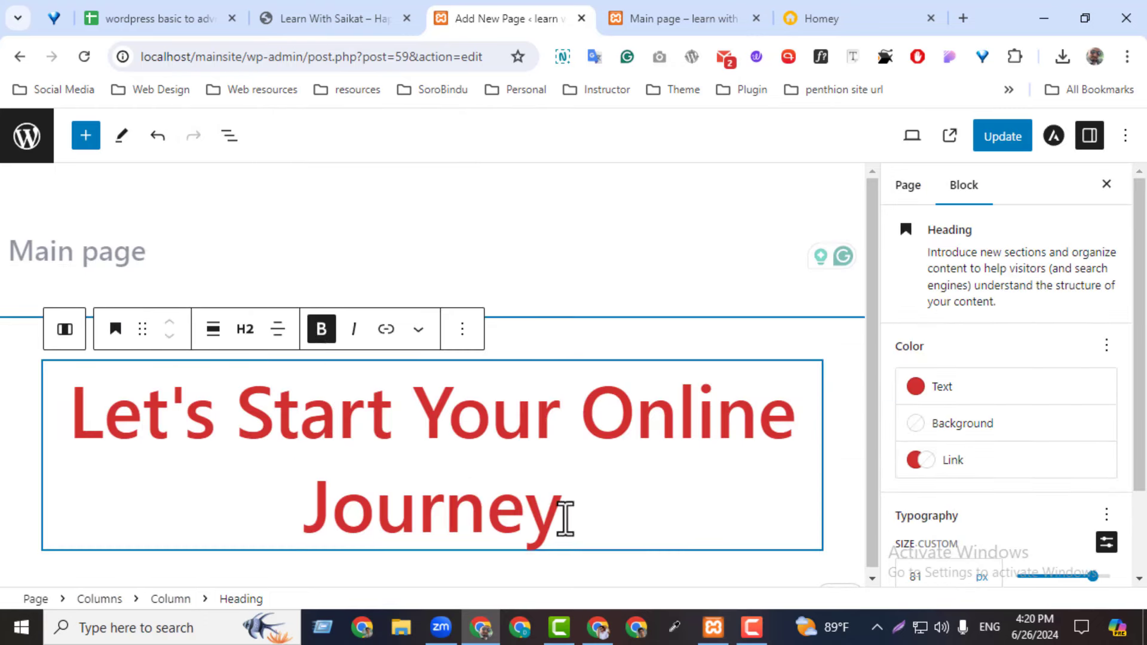
drag(567, 513, 82, 428)
click(329, 335)
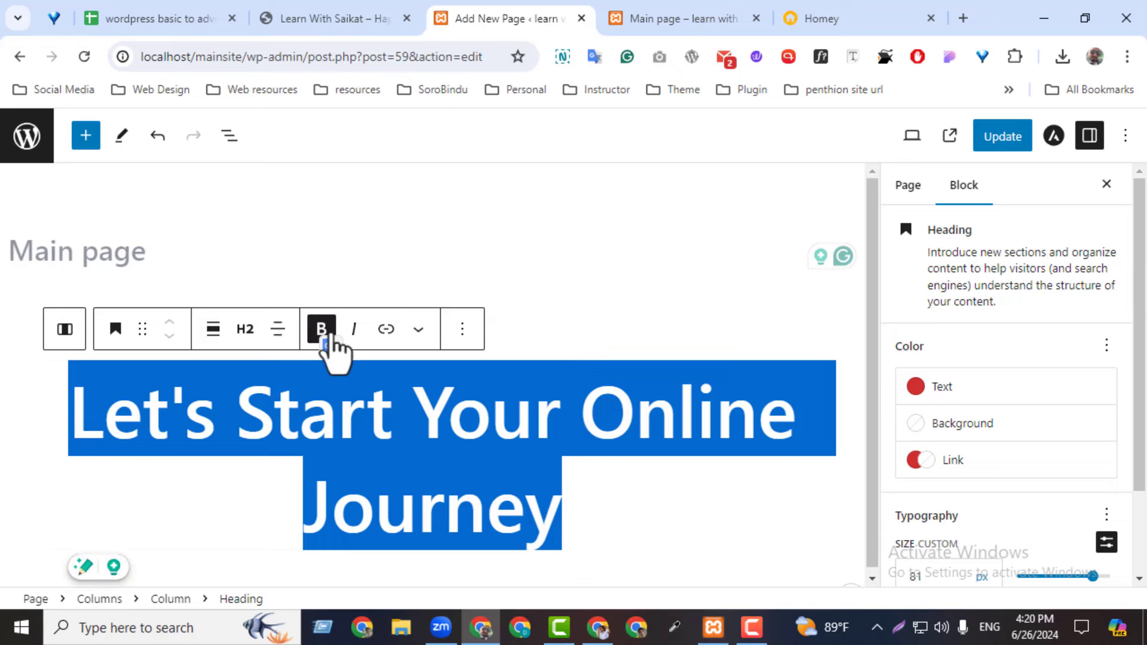
click(1005, 143)
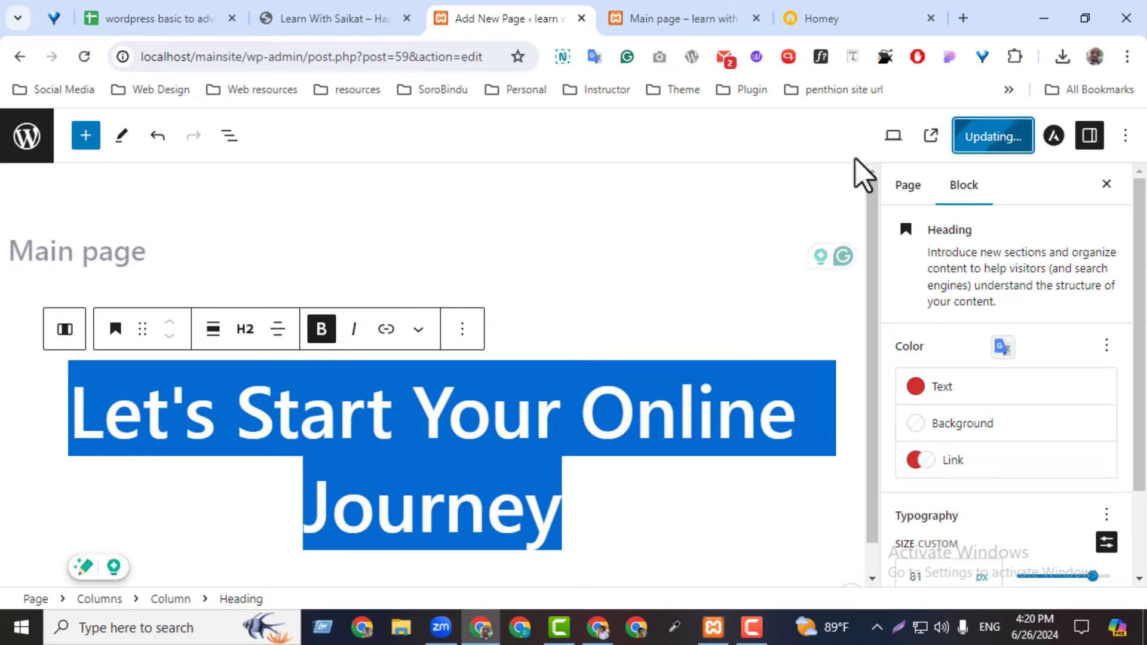
- Reload the published Main page, compare its bold heading with the devtoolsbd.xyz heading, and return to the page editor
click(684, 19)
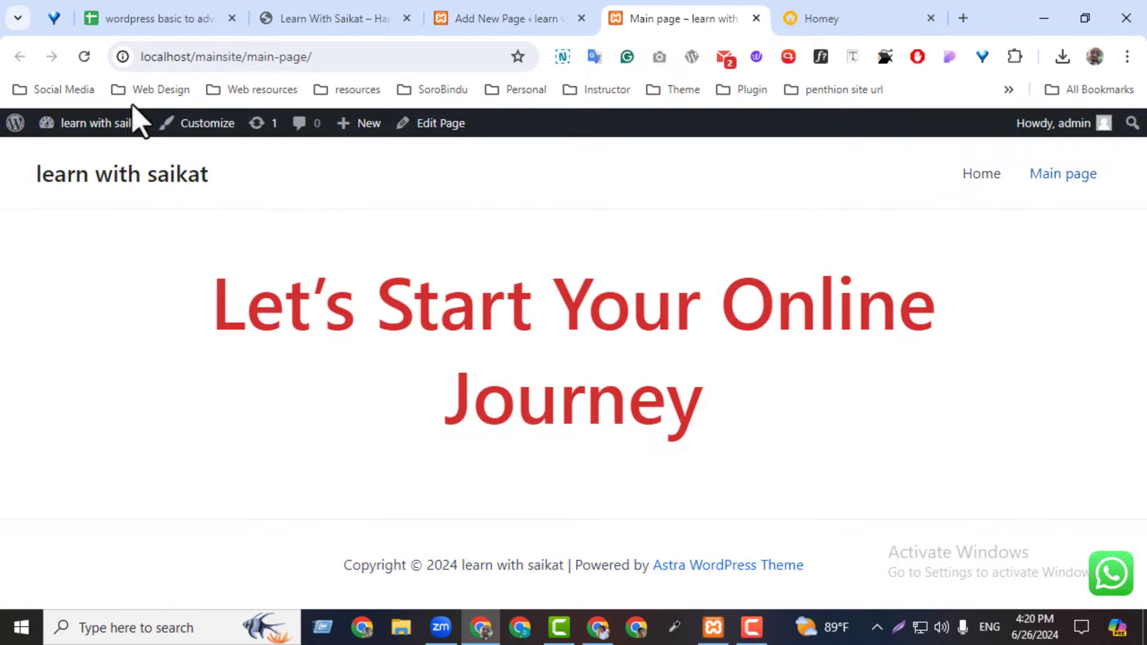
click(96, 62)
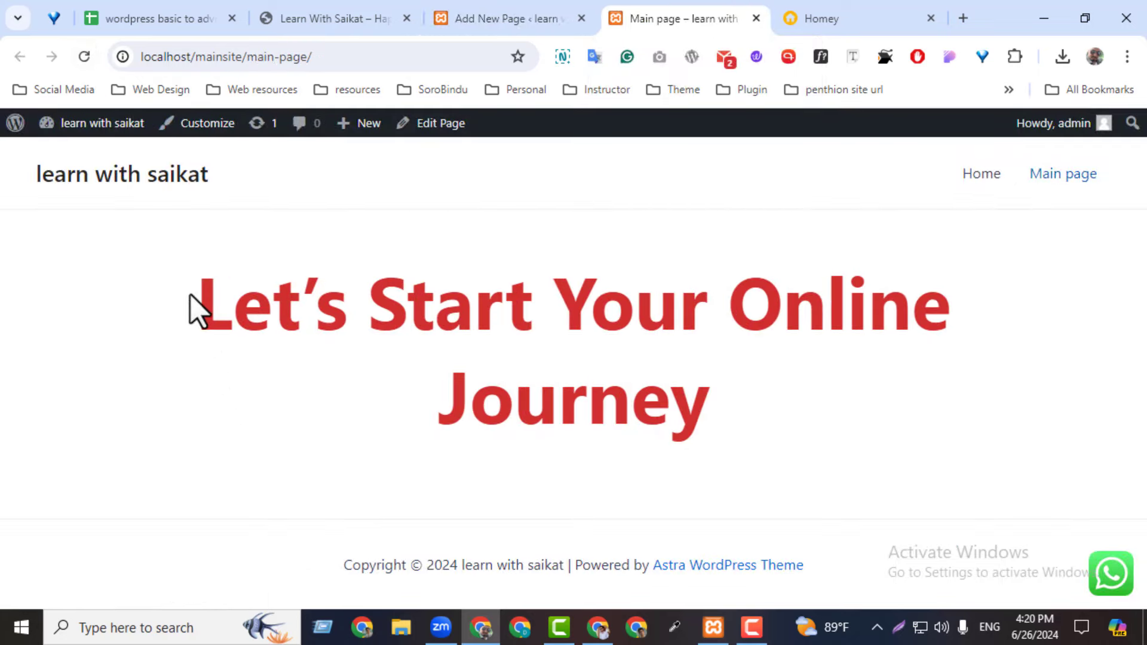
drag(190, 296, 709, 454)
click(858, 406)
click(560, 19)
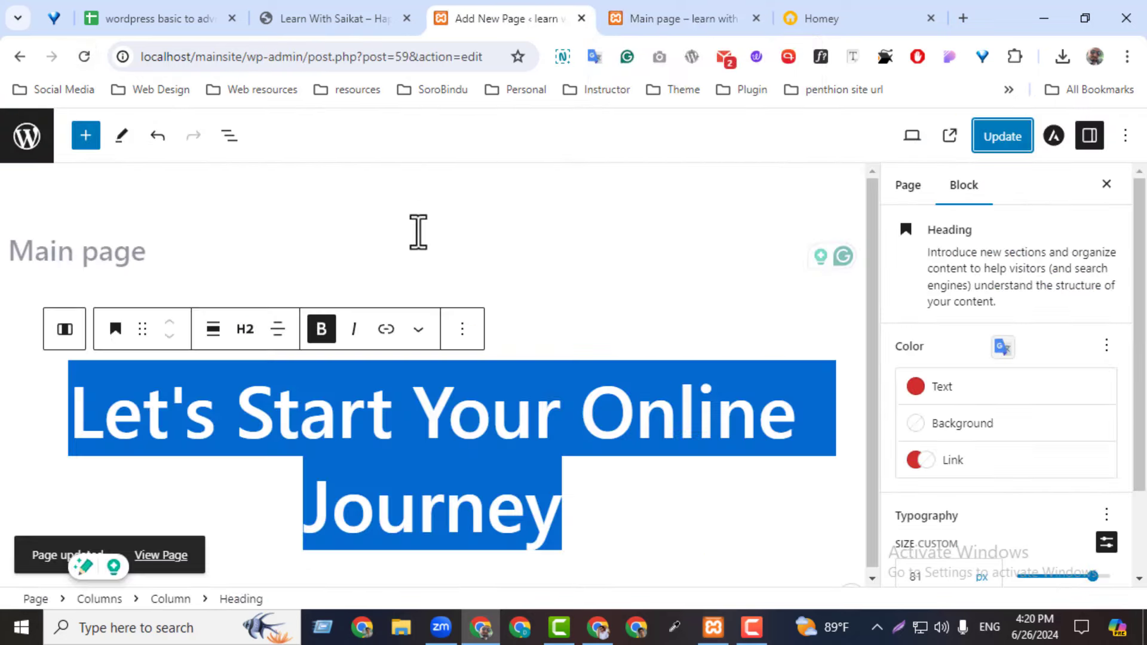
drag(321, 17, 496, 18)
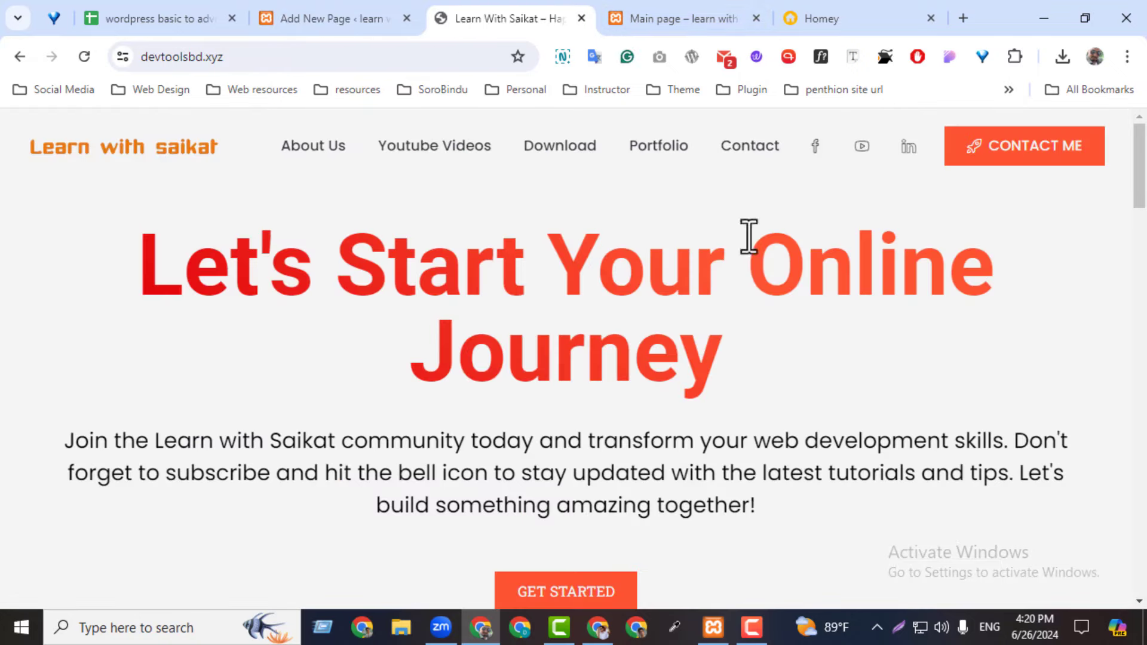
click(640, 18)
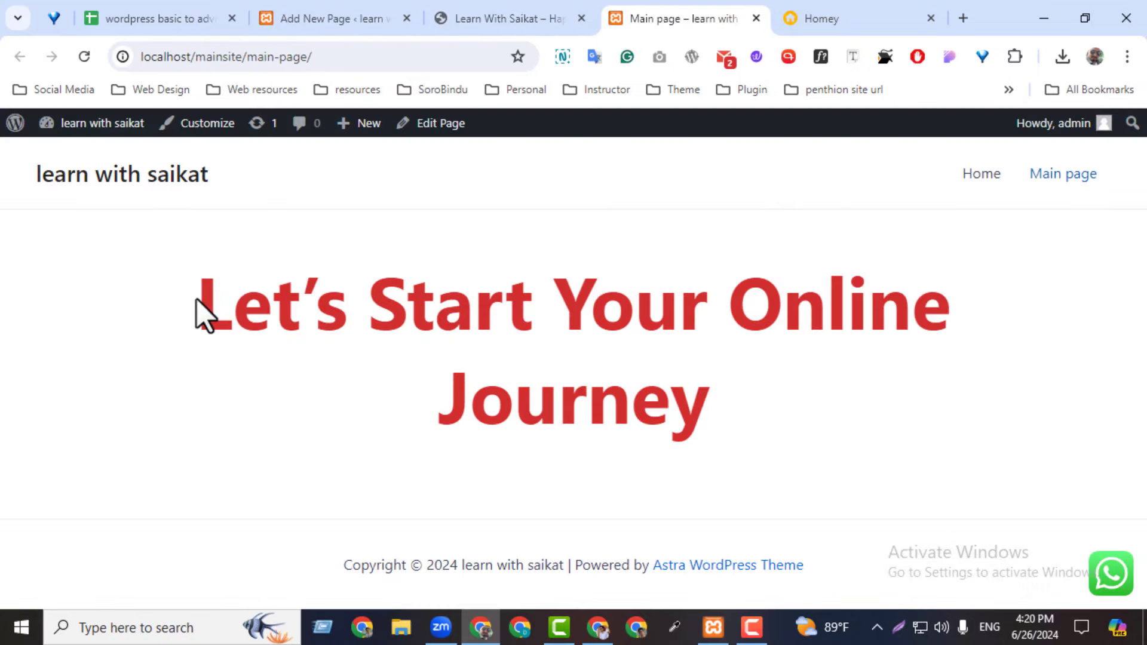
drag(197, 304, 803, 476)
click(849, 454)
click(526, 5)
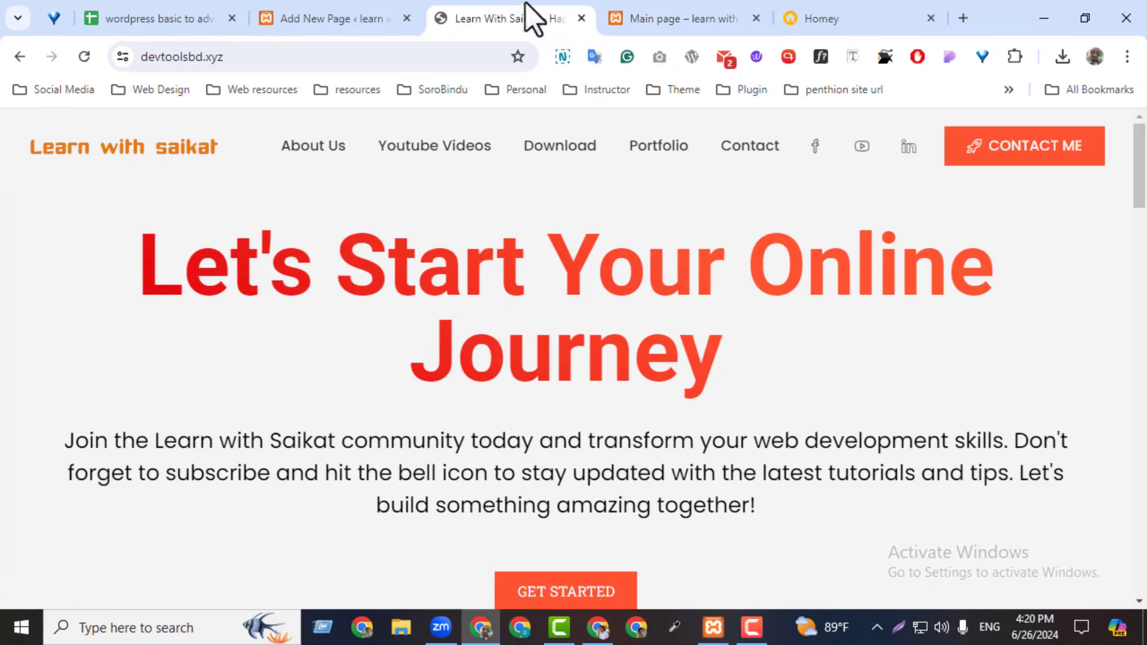
click(647, 15)
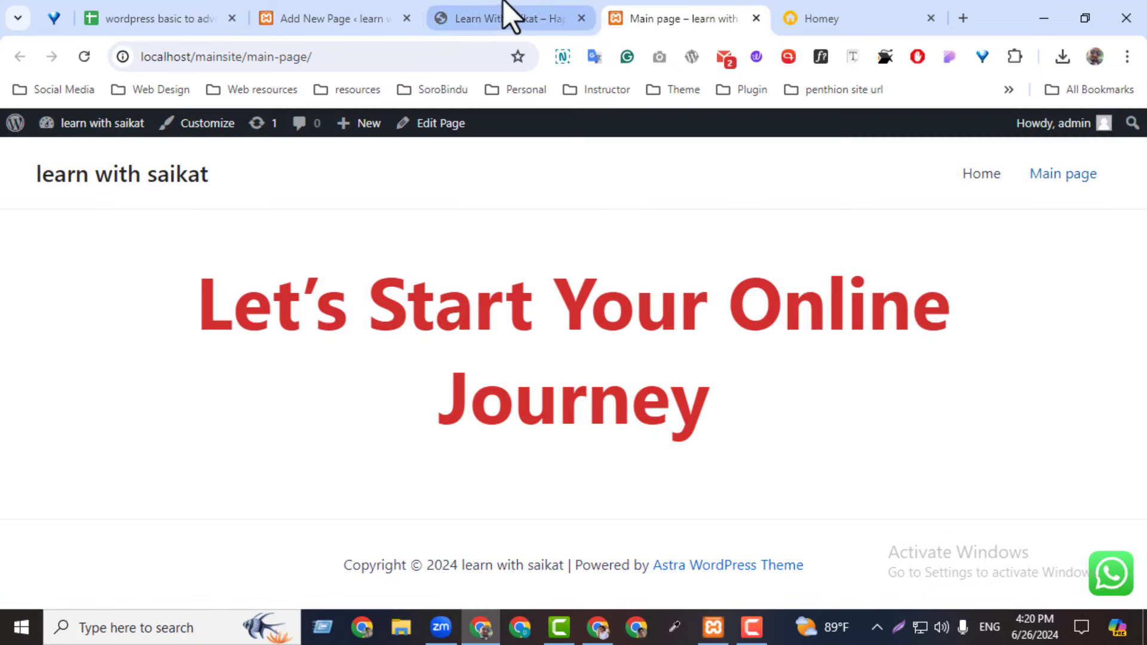
click(366, 15)
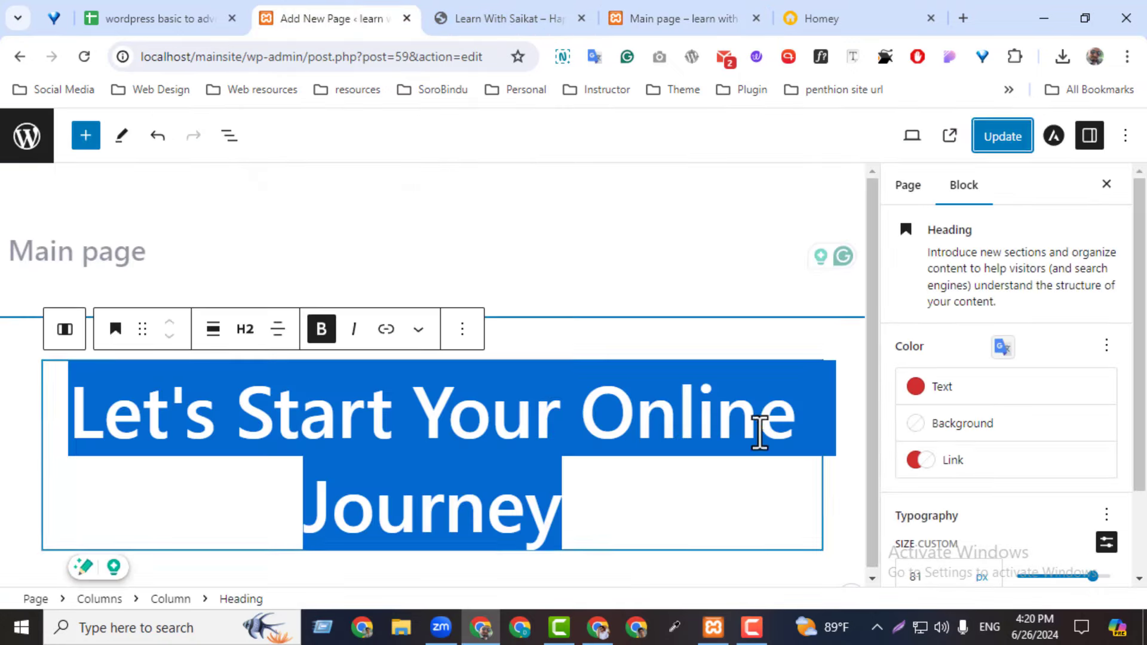
- Examine the theme and default color swatches available for the heading's text, and close the palette
click(919, 392)
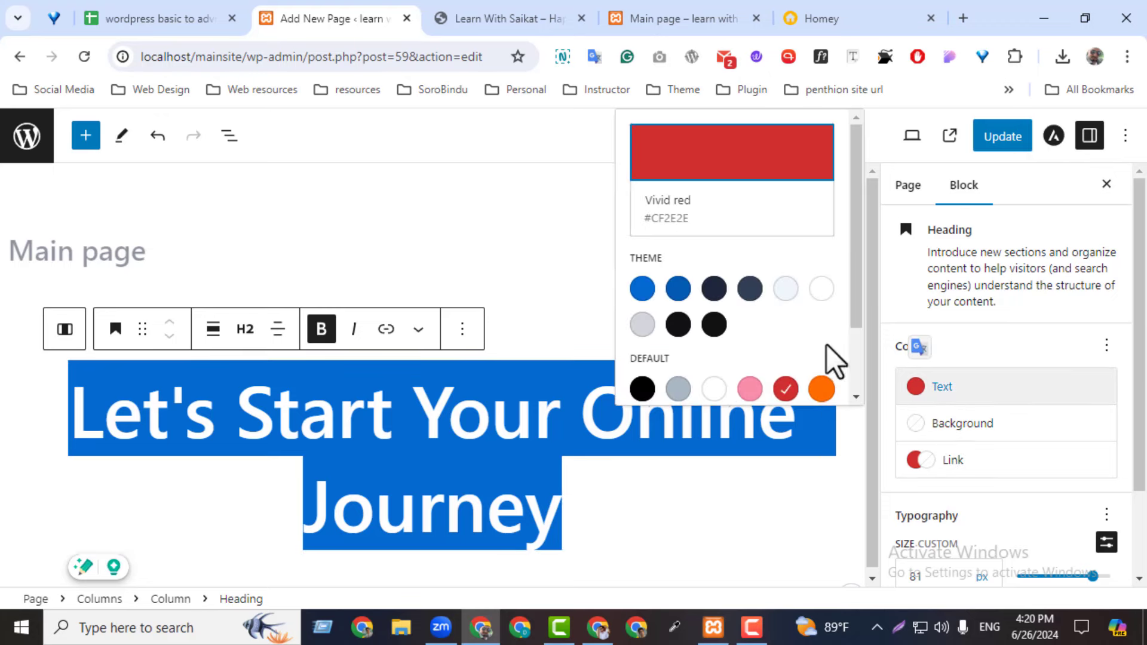
drag(861, 318, 852, 389)
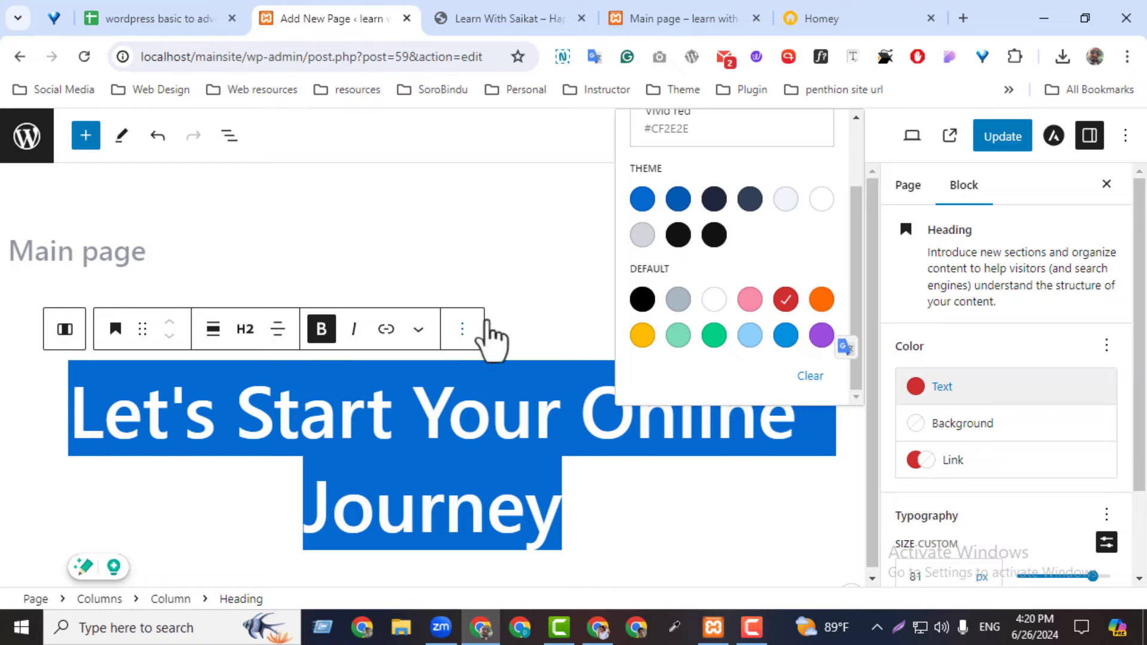
drag(856, 286, 861, 174)
click(525, 270)
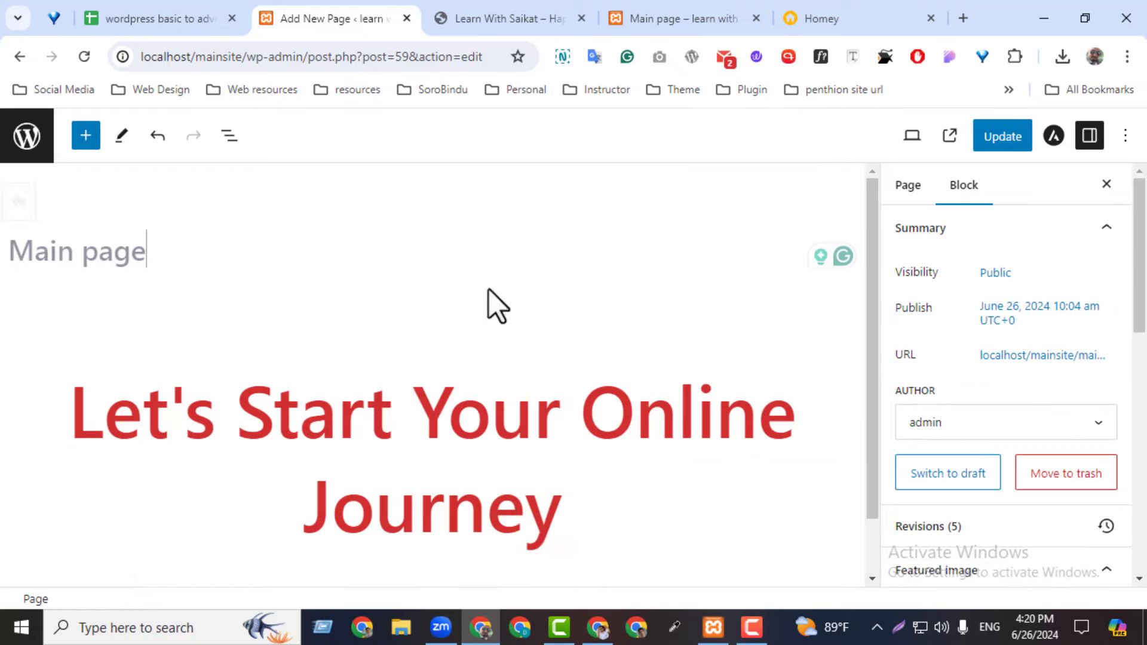
- Copy the introductory paragraph below the devtoolsbd.xyz hero heading and return to the page editor
click(465, 15)
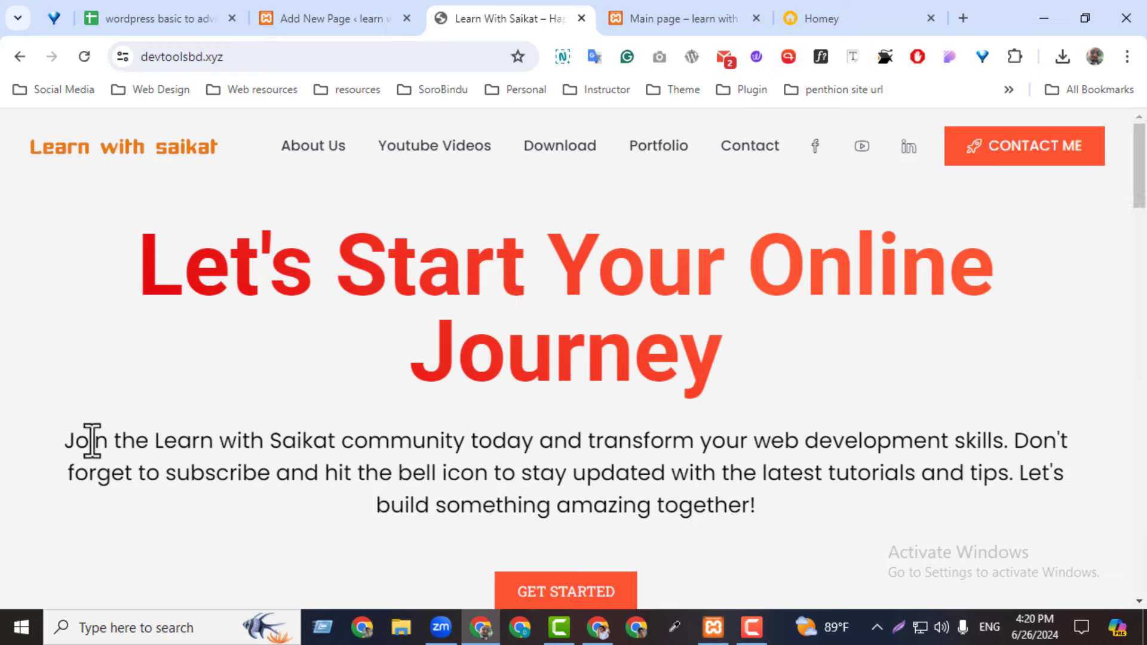
drag(77, 442, 768, 506)
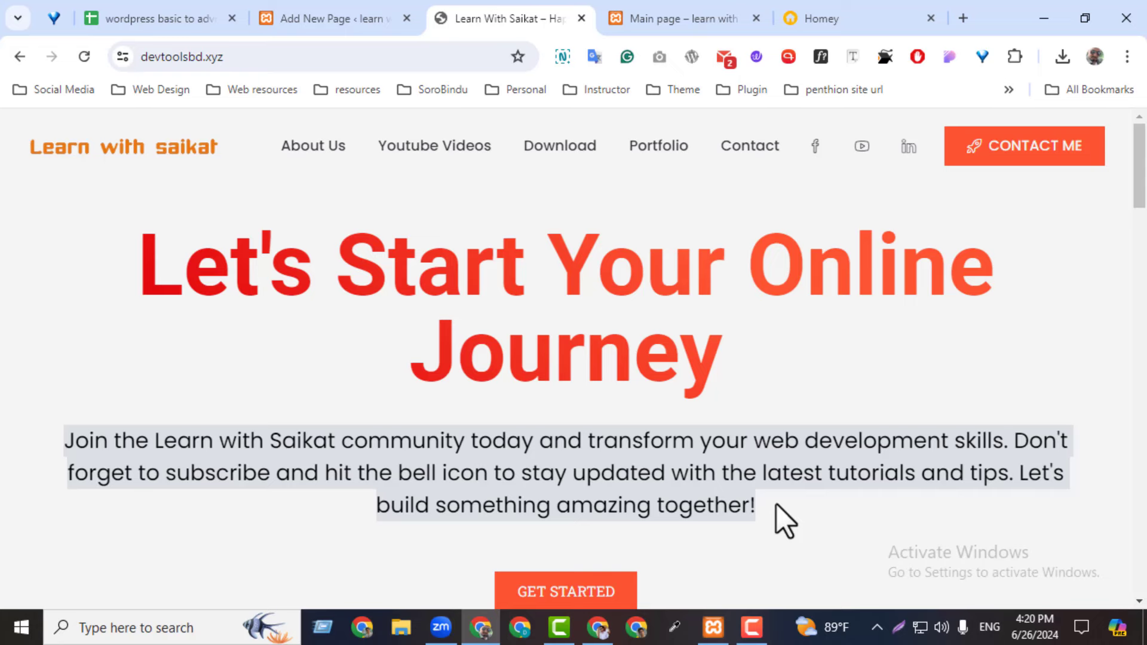
key(ctrl+shift+Tab)
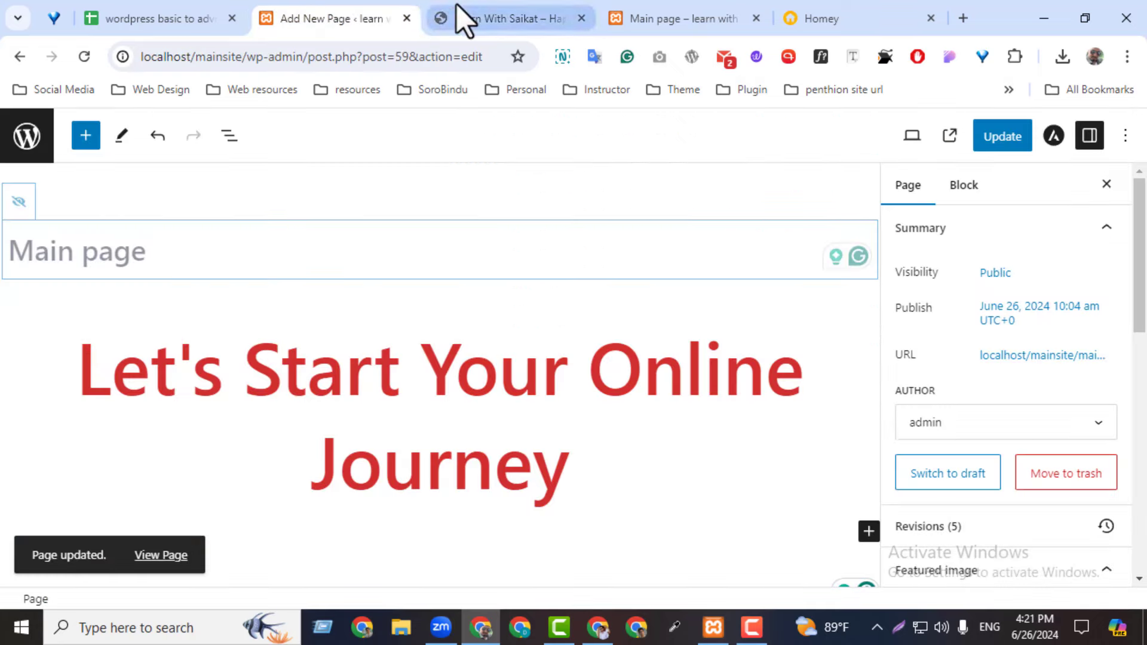
click(456, 7)
key(ctrl+shift+Tab)
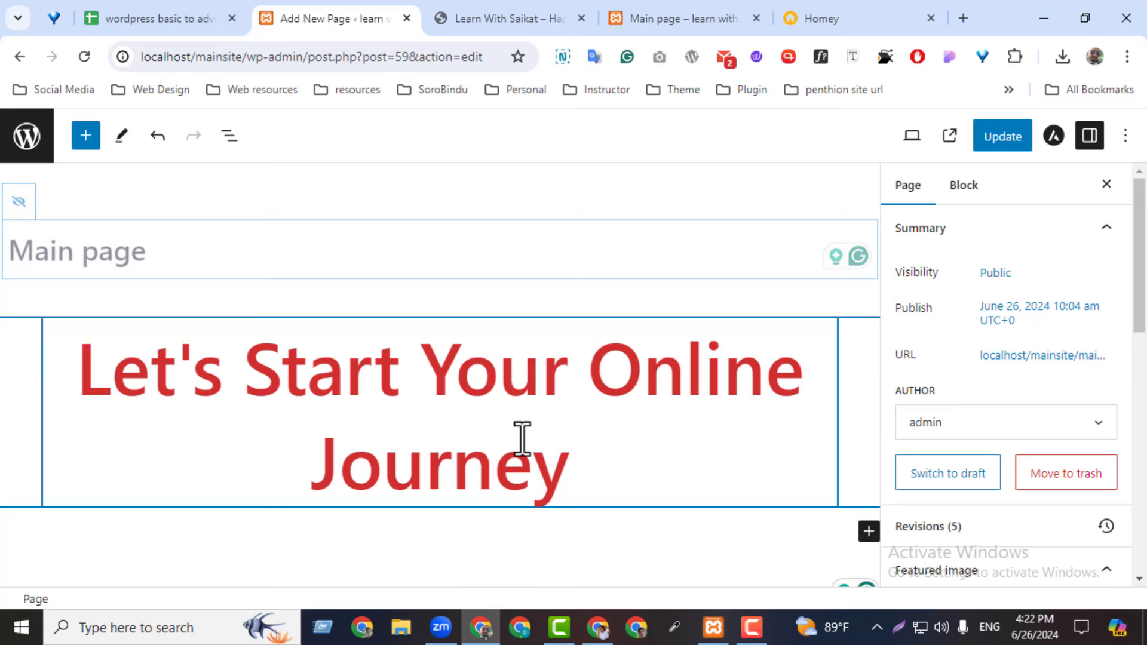
- Add an empty paragraph block directly after the "Let's Start Your Online Journey" heading
click(770, 375)
key(ctrl+a)
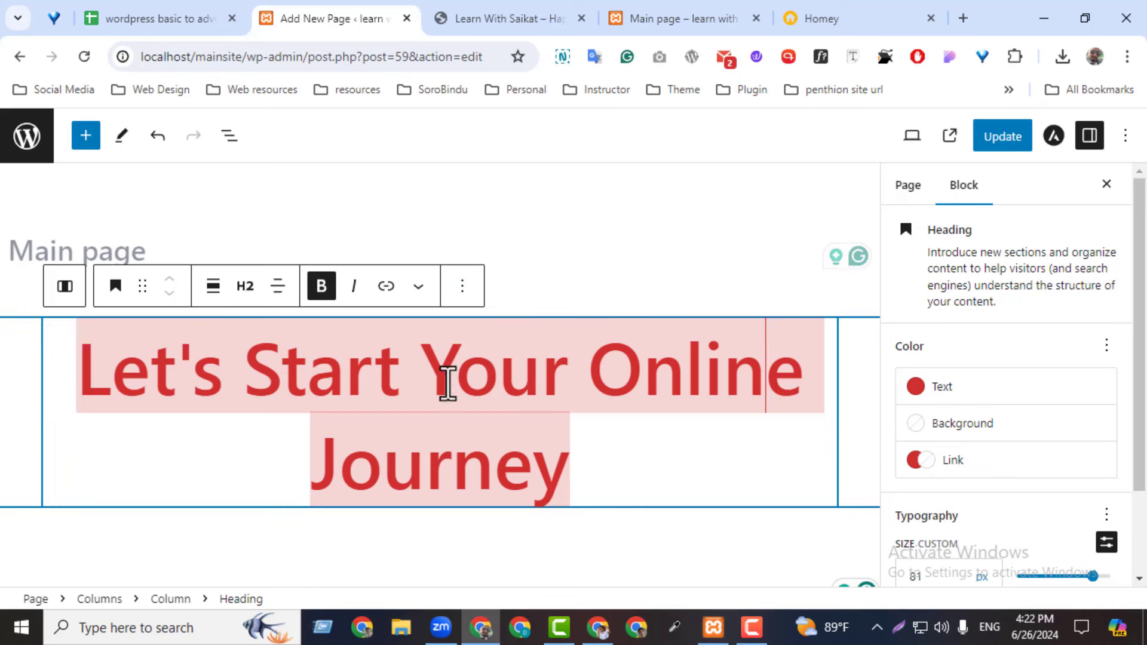
click(462, 286)
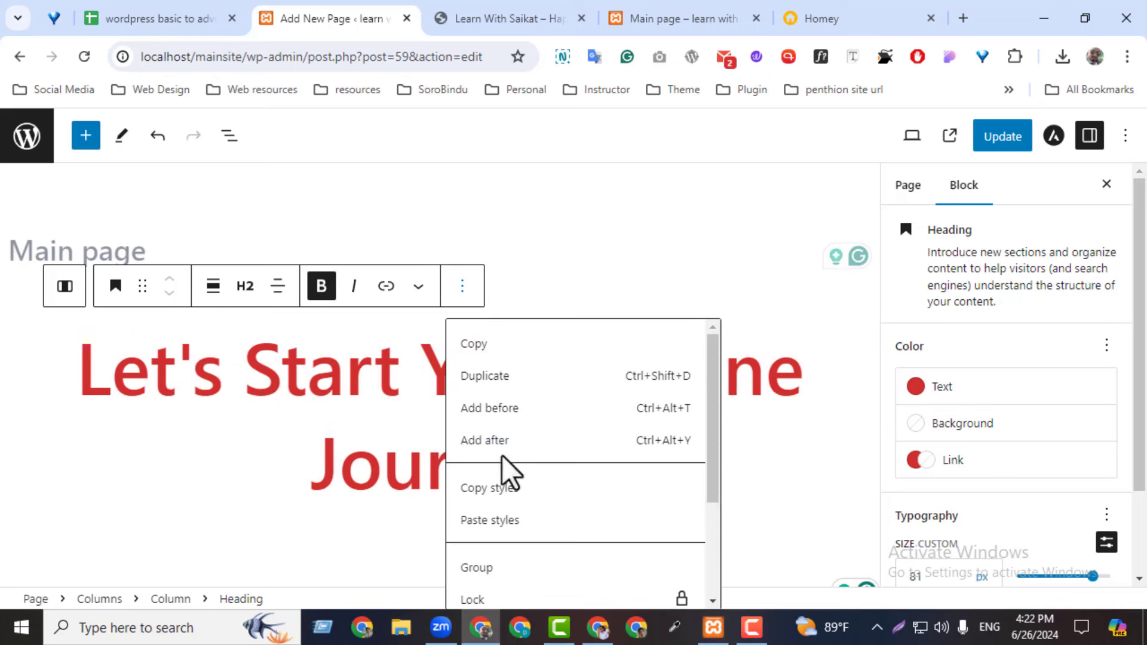
click(485, 441)
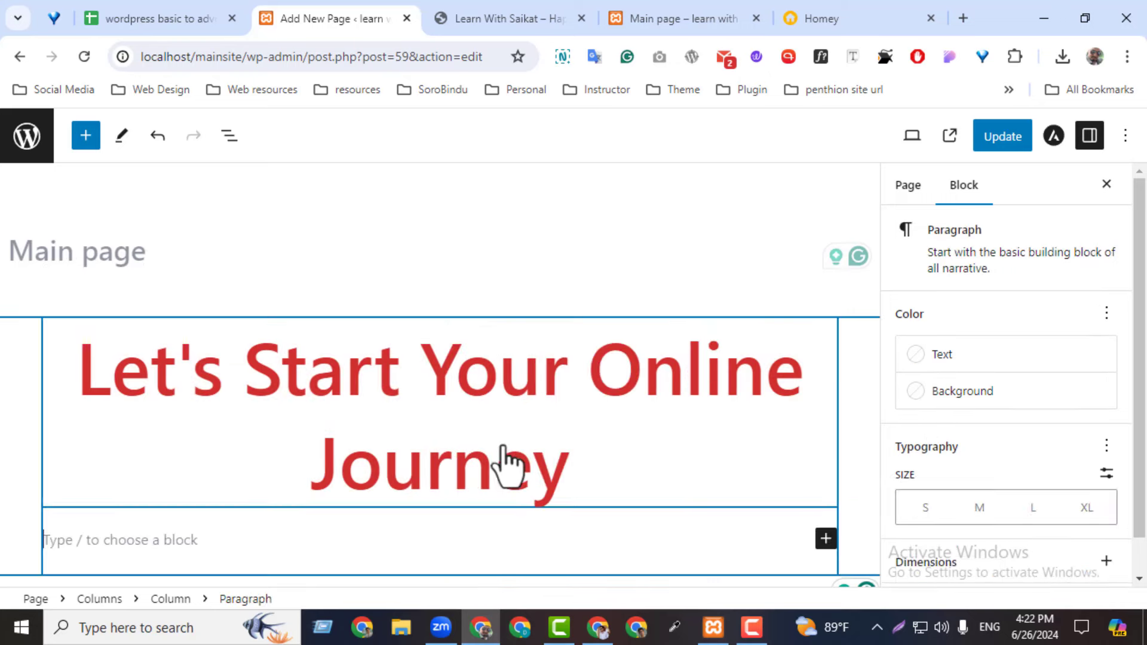
click(826, 539)
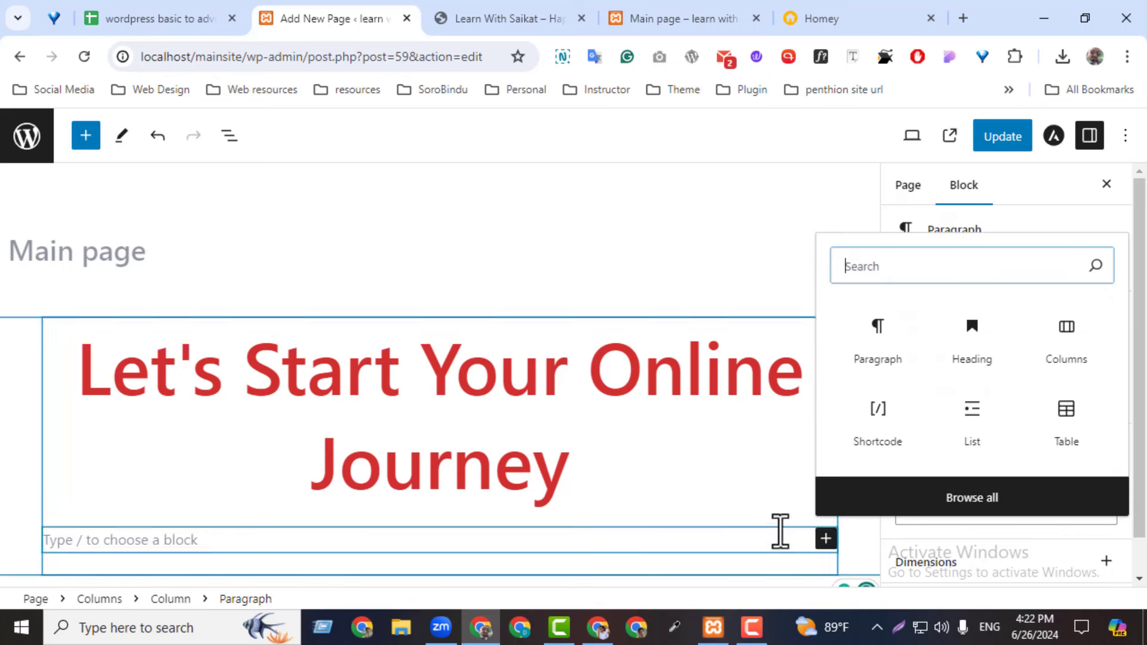
click(867, 347)
scroll(1016, 359, down, 1)
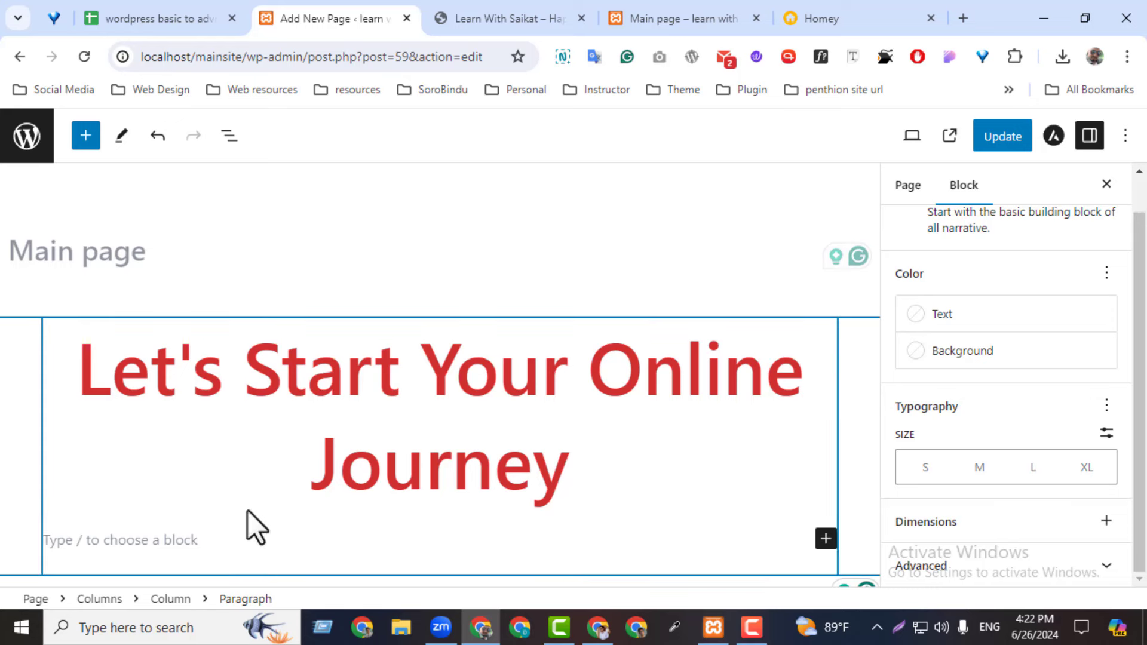
- Paste the copied text below the heading, delete the extra "GET STARTED" link paragraph and update the page
key(ctrl+v)
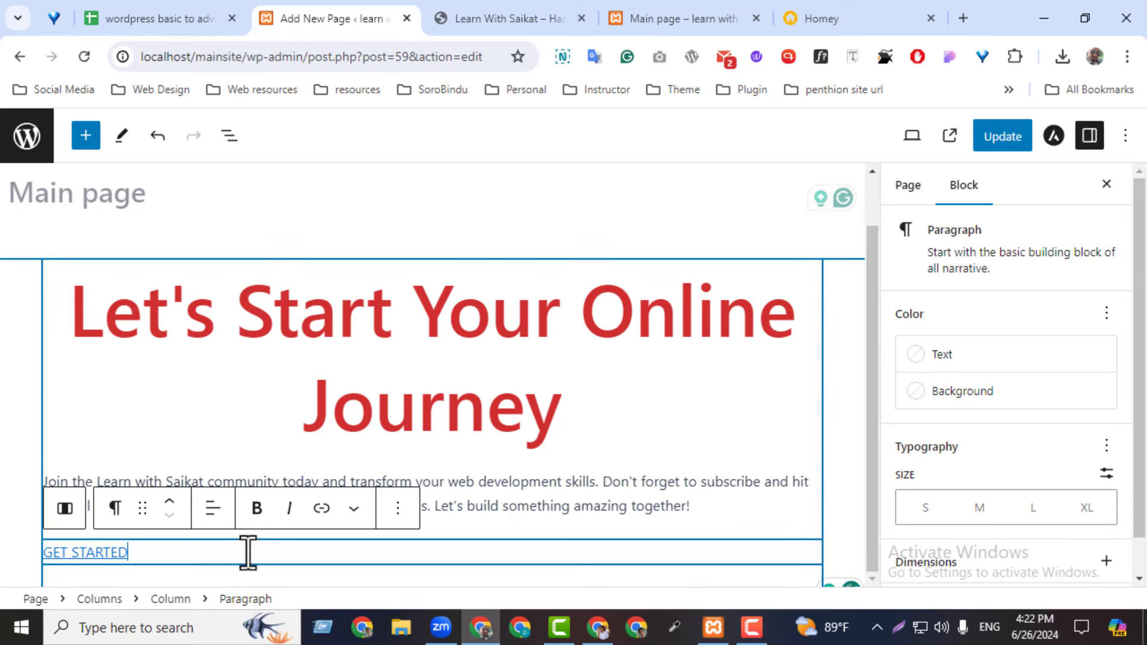
drag(179, 550, 42, 555)
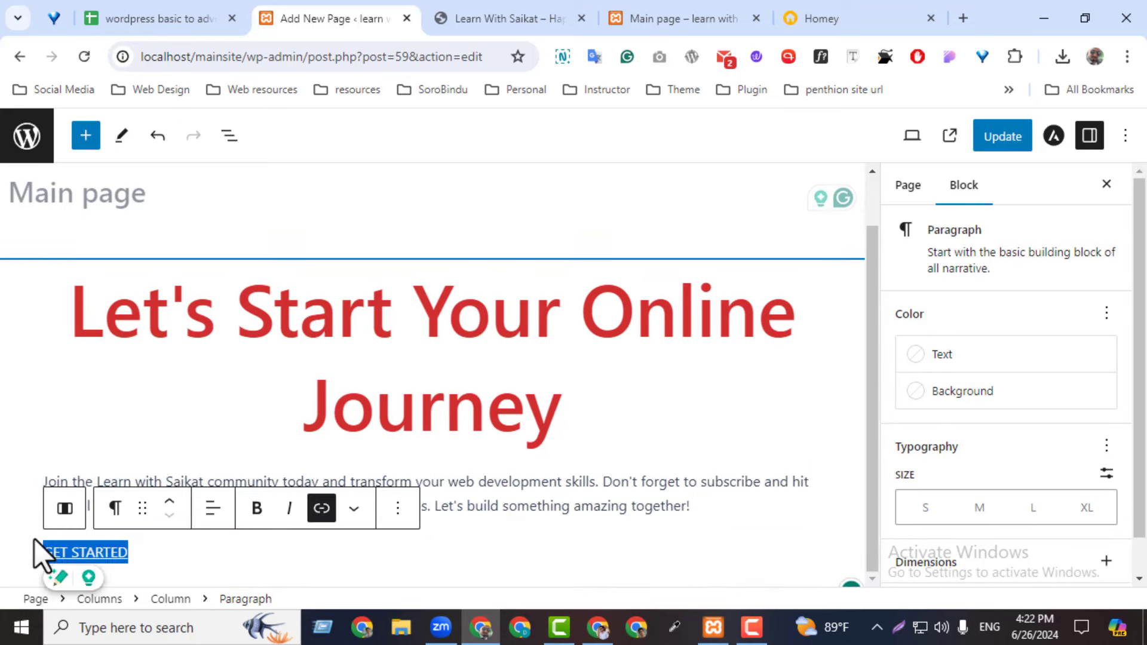
key(BackSpace)
key(BackSpace)
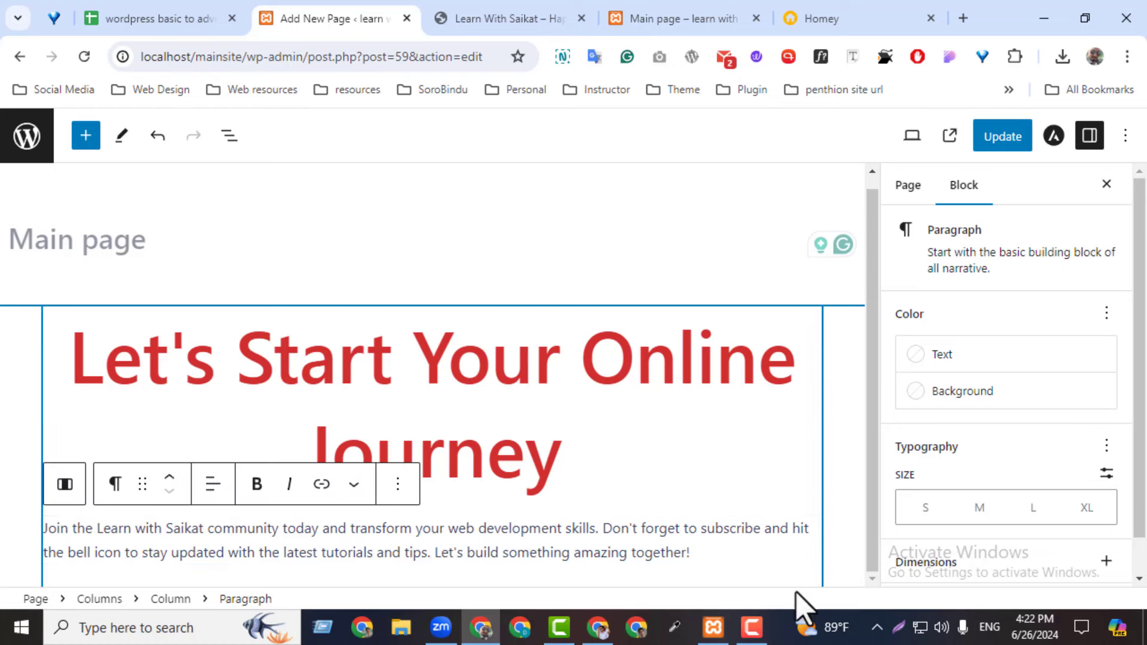
click(1004, 150)
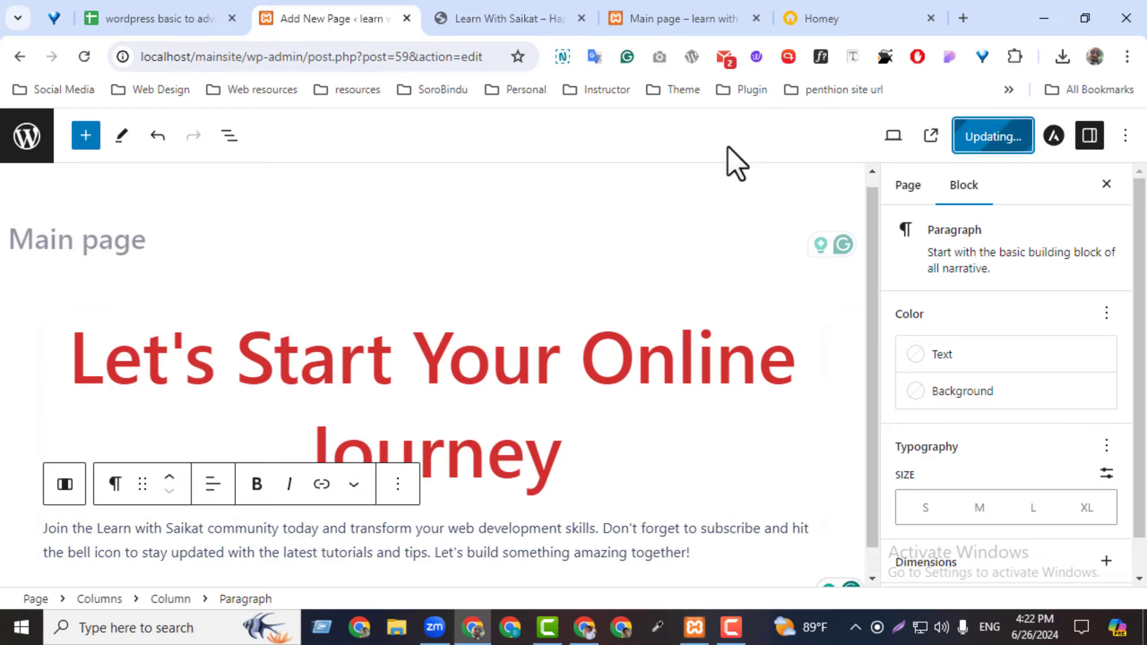
- Compare the paragraph's alignment, color and size on the published Main page with the devtoolsbd.xyz hero paragraph
click(639, 19)
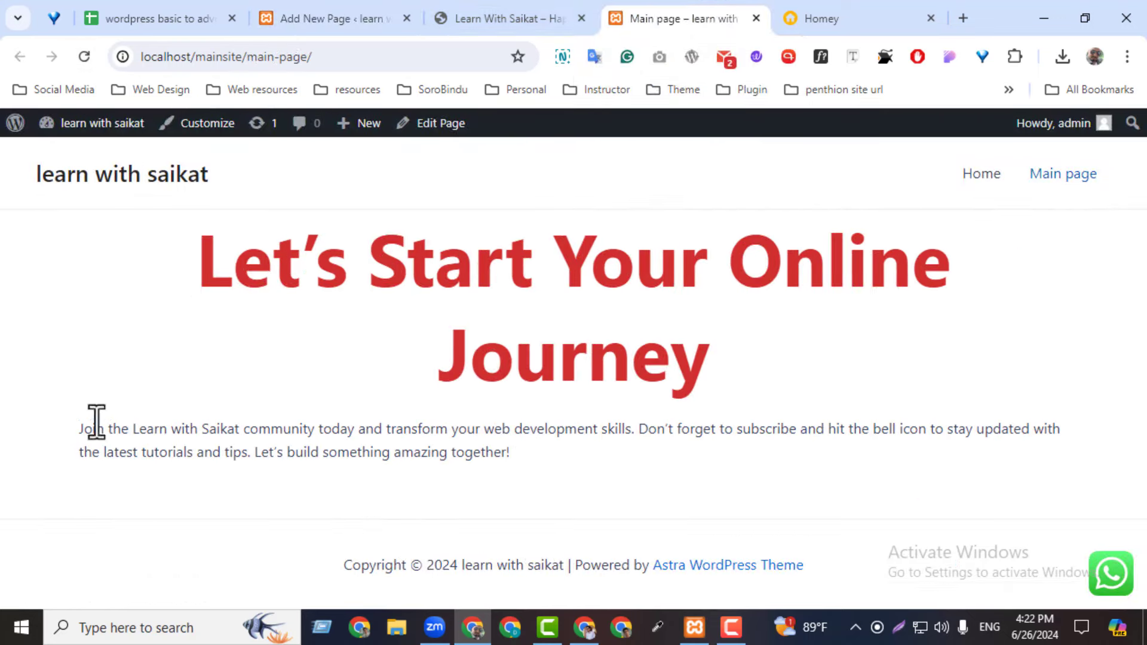
drag(207, 440, 787, 480)
click(787, 479)
click(553, 19)
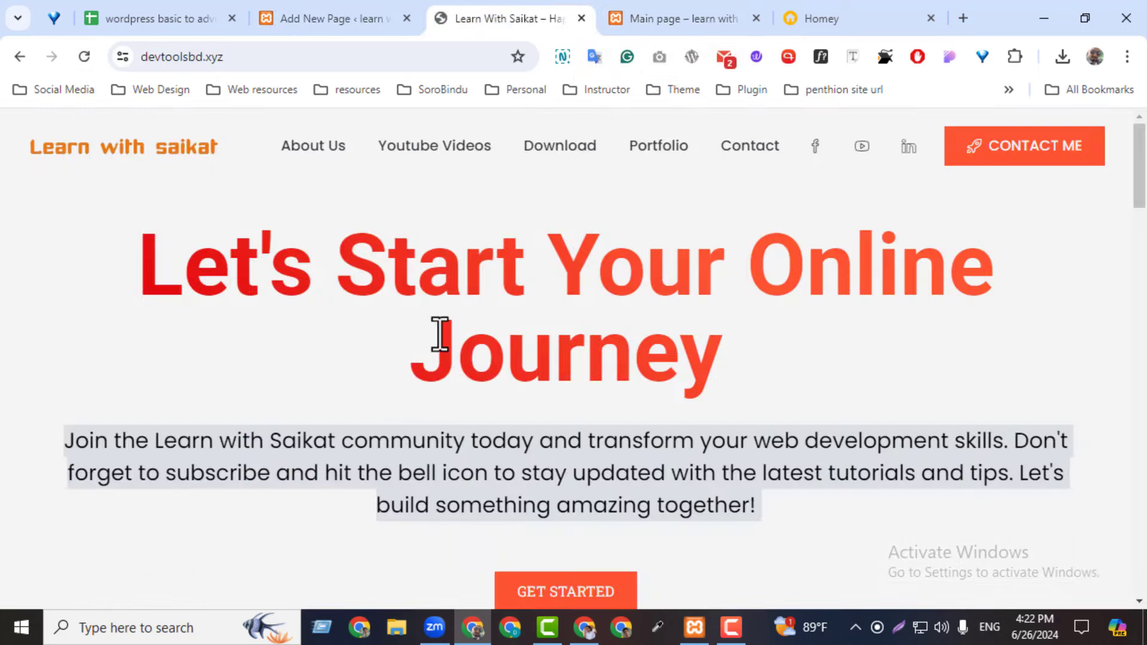
click(399, 457)
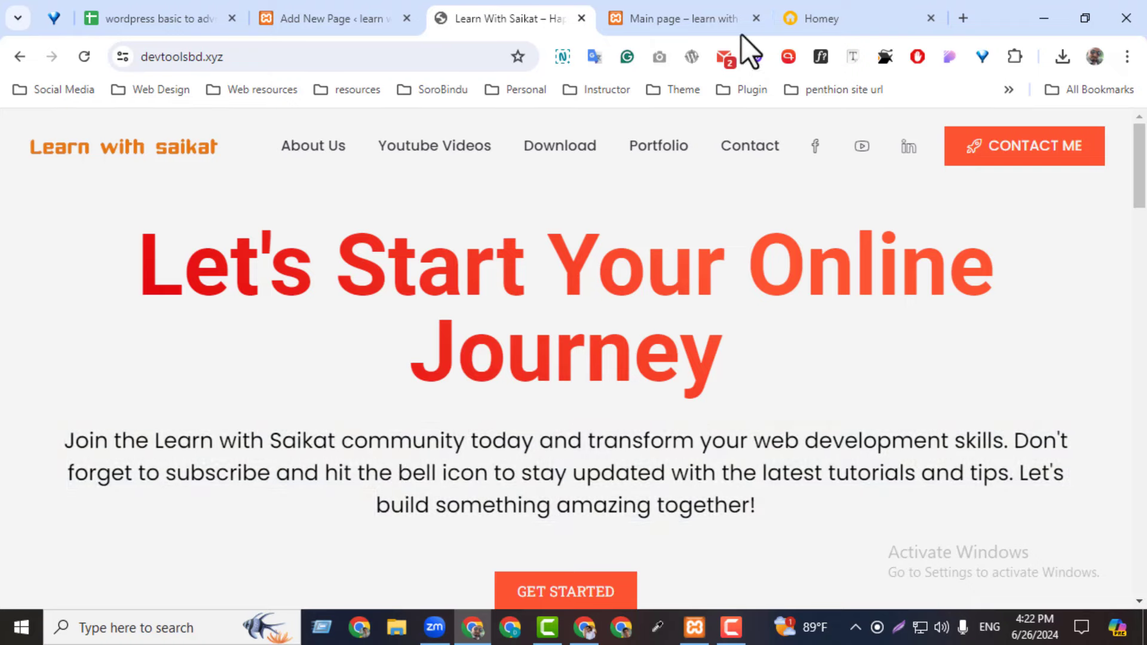
click(633, 29)
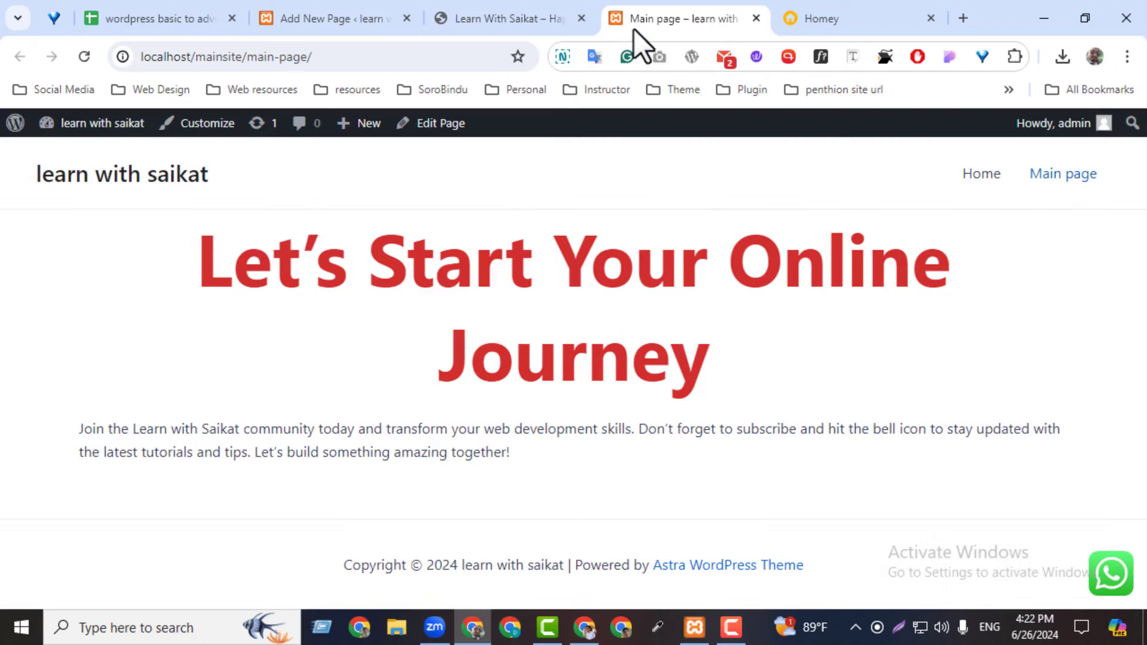
- In the page editor, center the paragraph text and set its text color to the black Theme Color 9
click(325, 19)
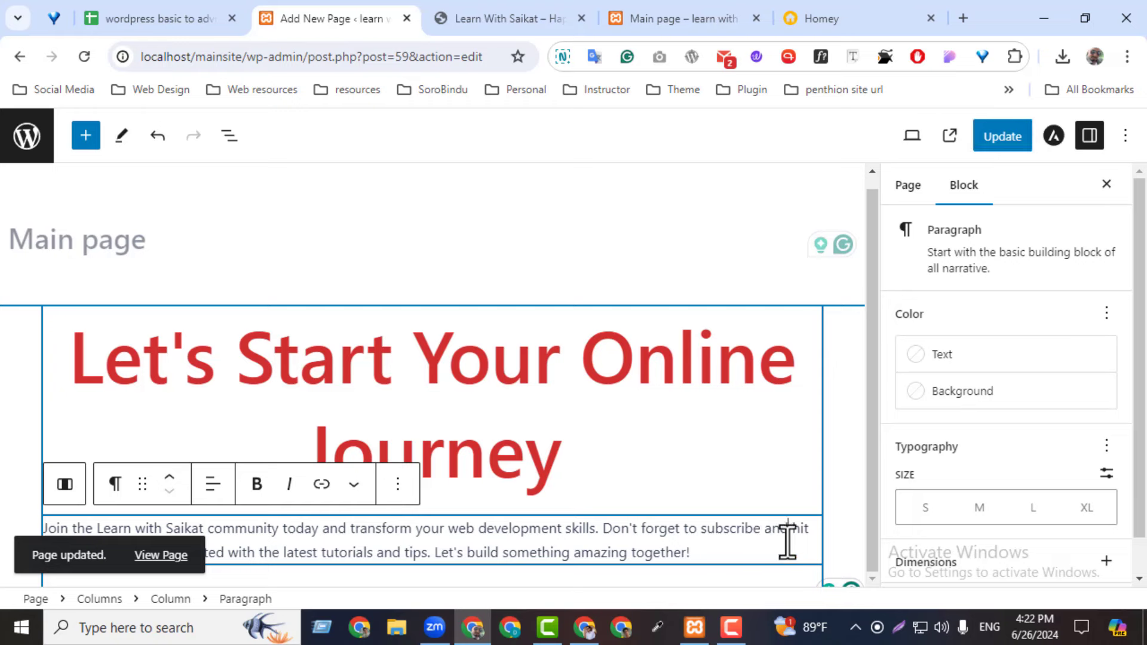
click(213, 485)
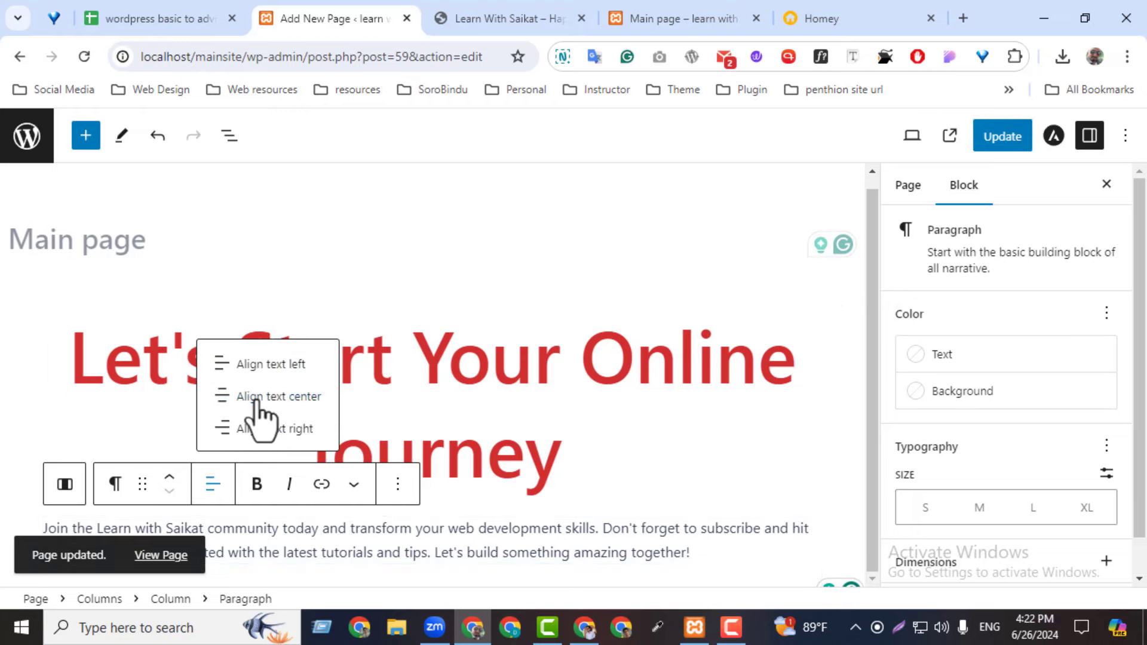
click(257, 398)
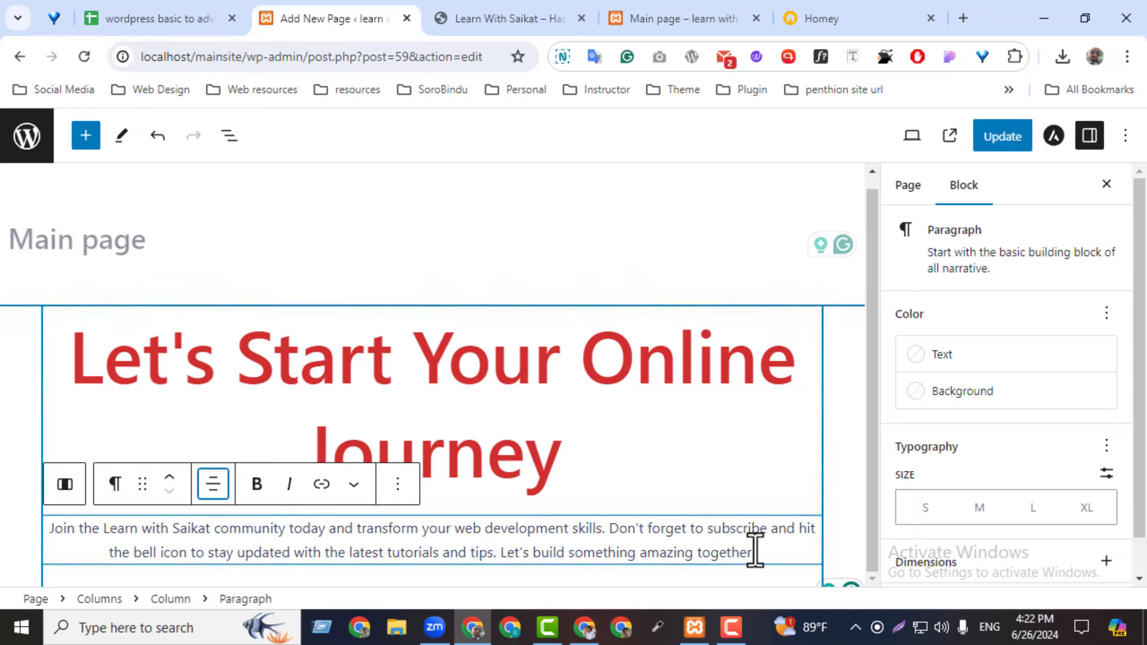
click(934, 359)
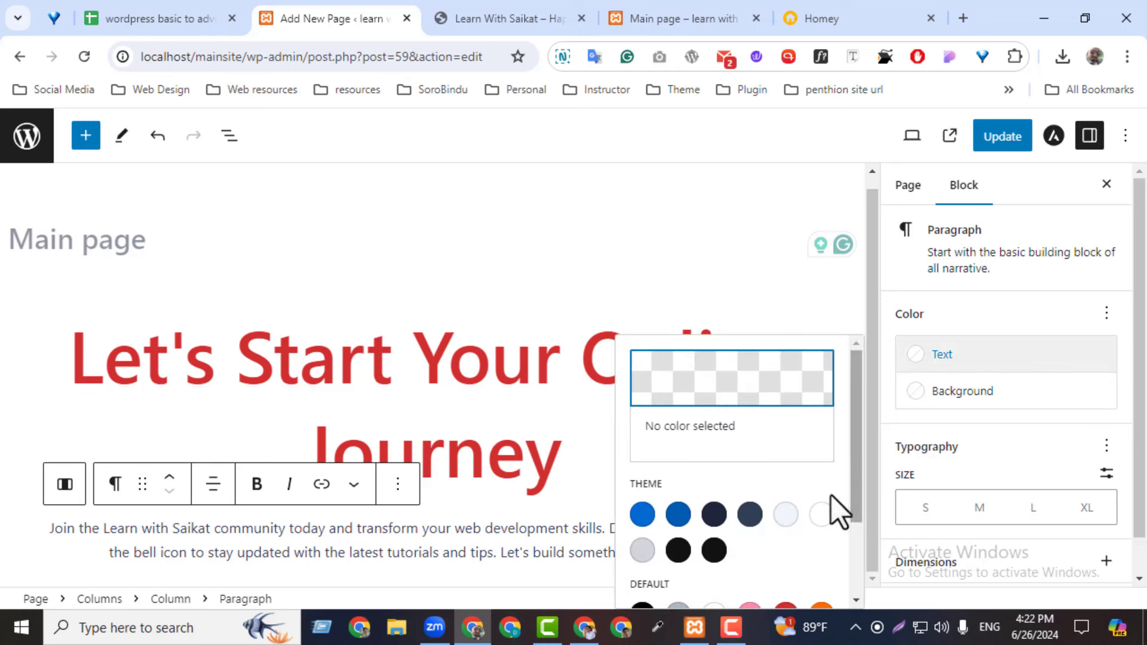
click(714, 550)
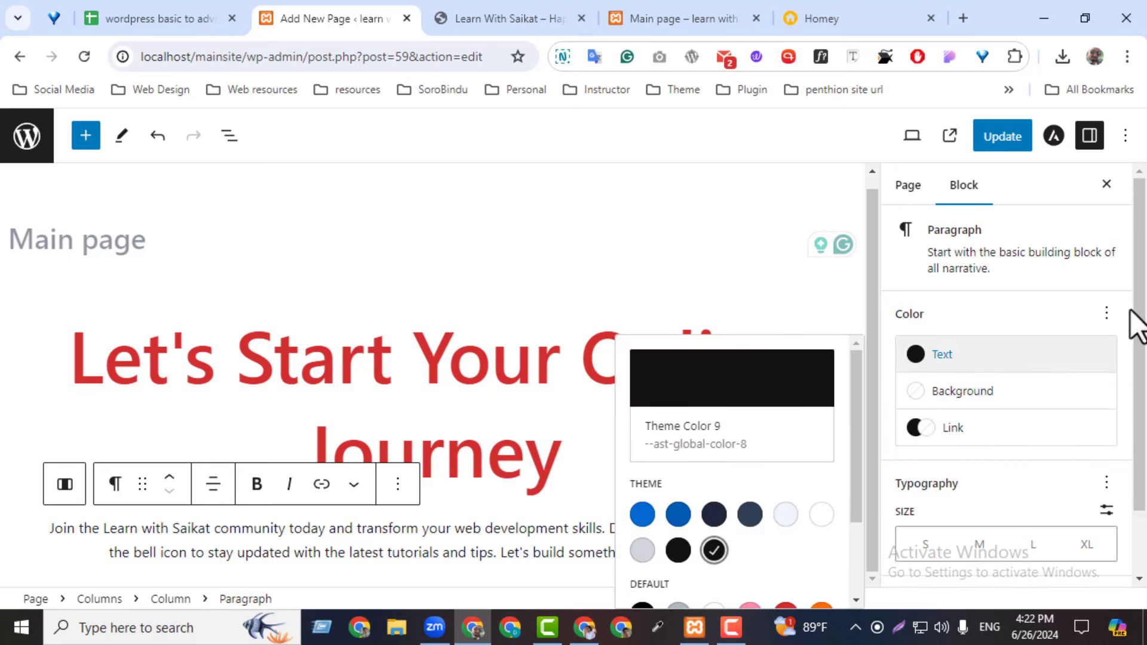
- Switch the paragraph to a custom font size of 24 px and update the page
click(1104, 512)
drag(1071, 551, 1039, 544)
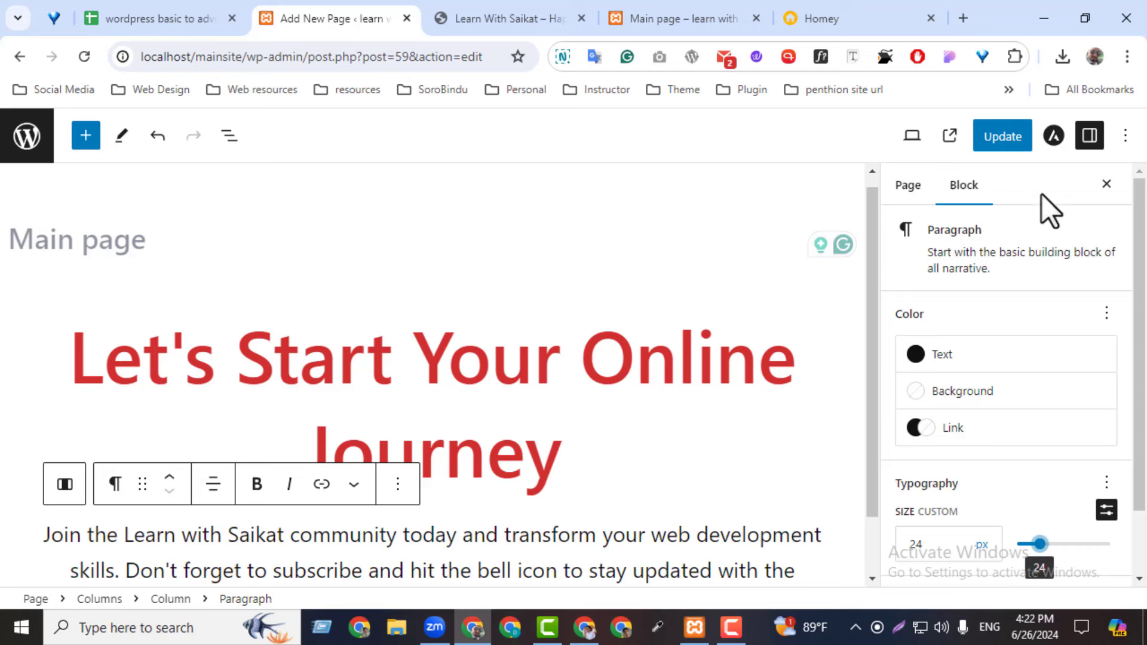
click(1009, 143)
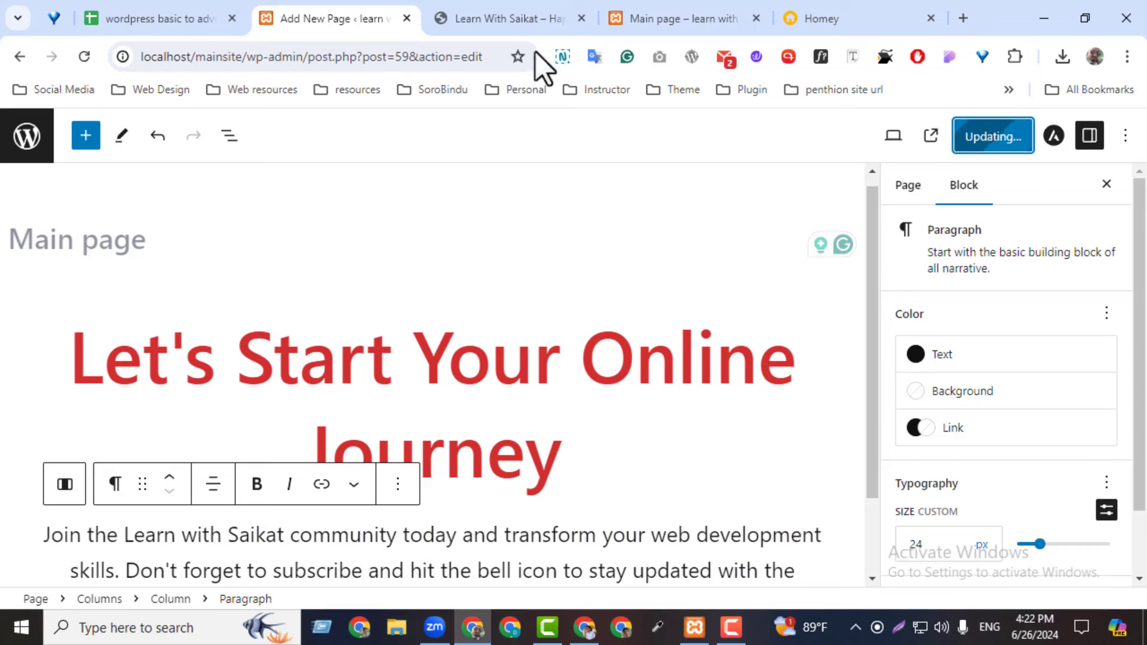
- Compare the enlarged paragraph's size and line wrapping on the published Main page with the devtoolsbd.xyz paragraph
click(613, 23)
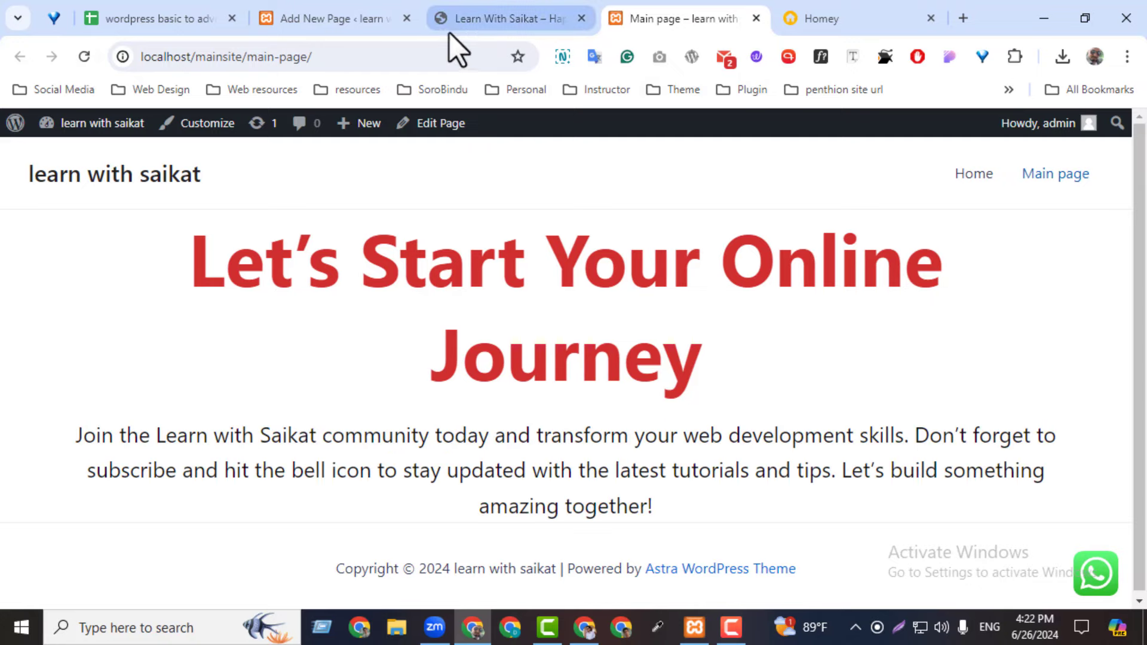
click(449, 33)
drag(354, 499, 469, 128)
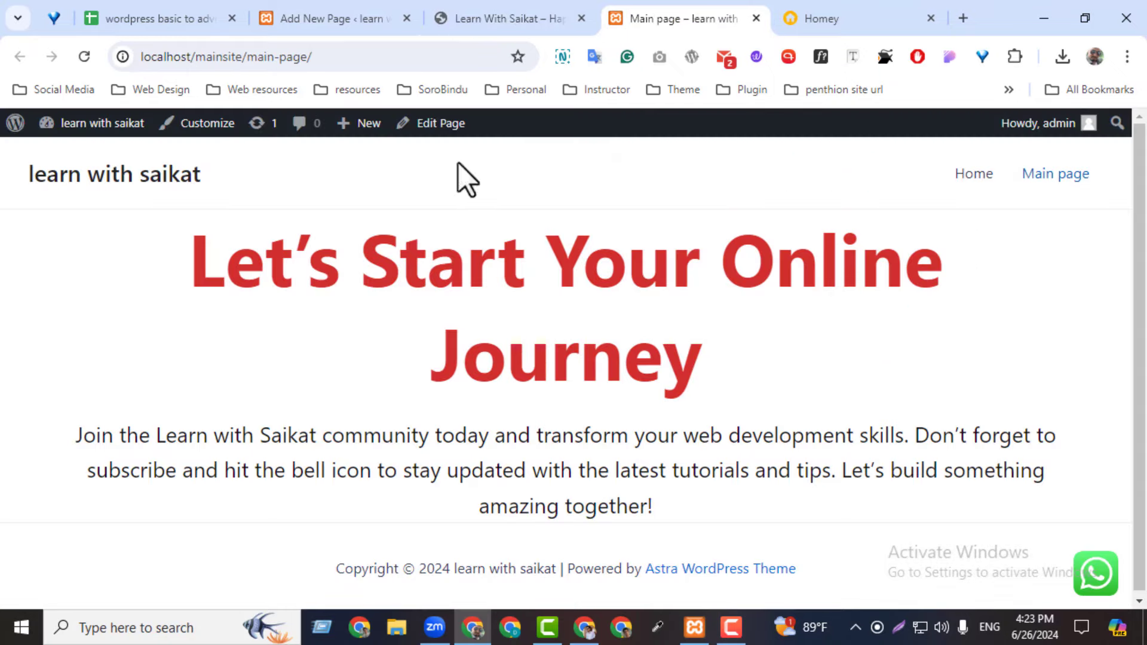
click(475, 19)
- Return to the page editor, set the paragraph's font size to 25 px and update the page
click(347, 17)
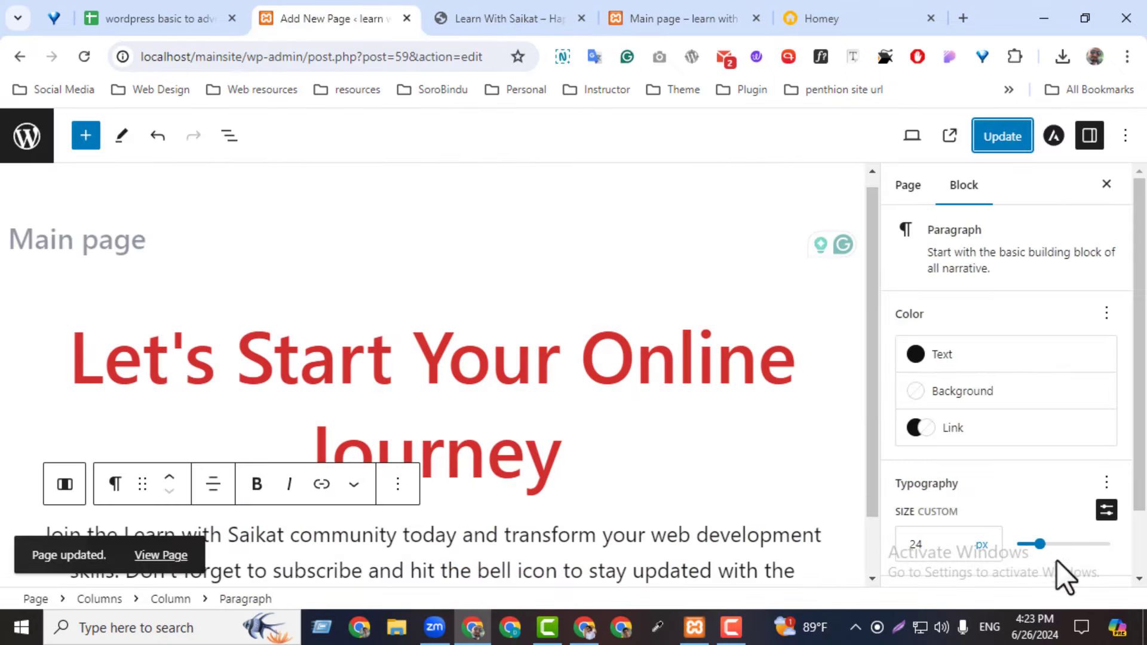
click(1041, 544)
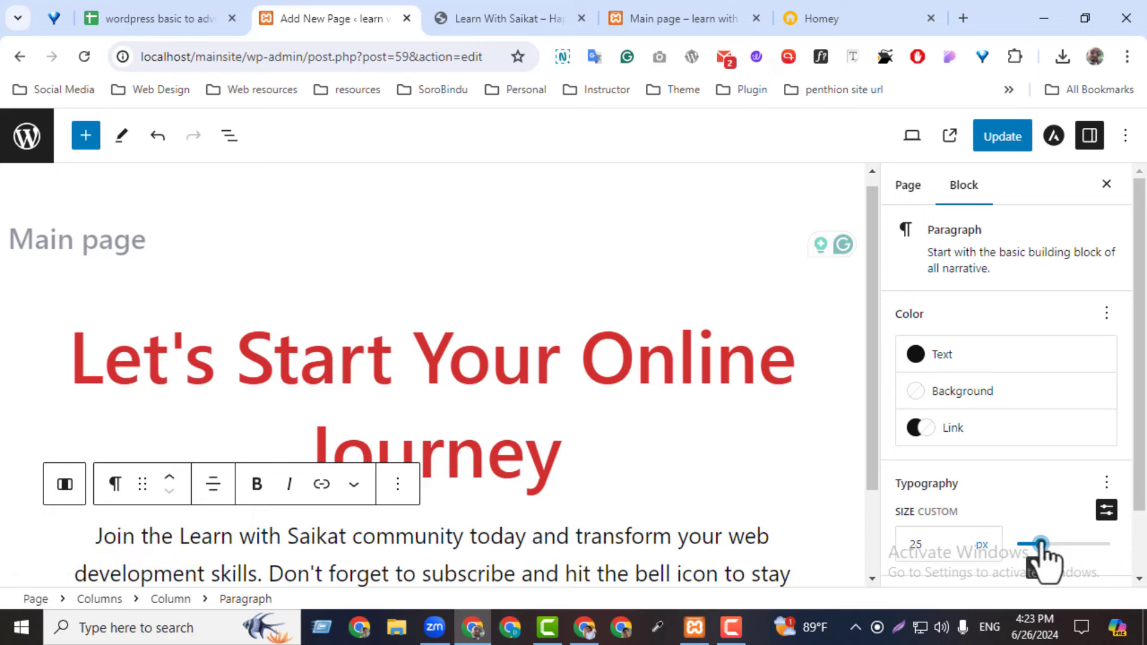
click(1002, 143)
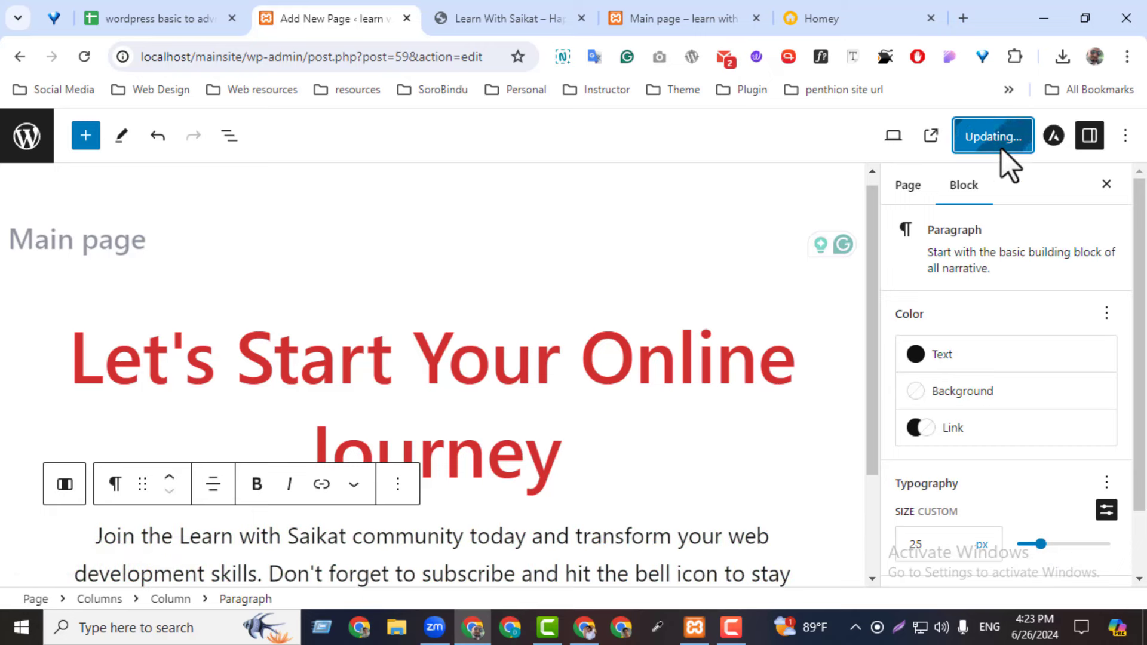
- Check the resized paragraph on the published Main page against the devtoolsbd.xyz hero section and return to the editor
click(676, 18)
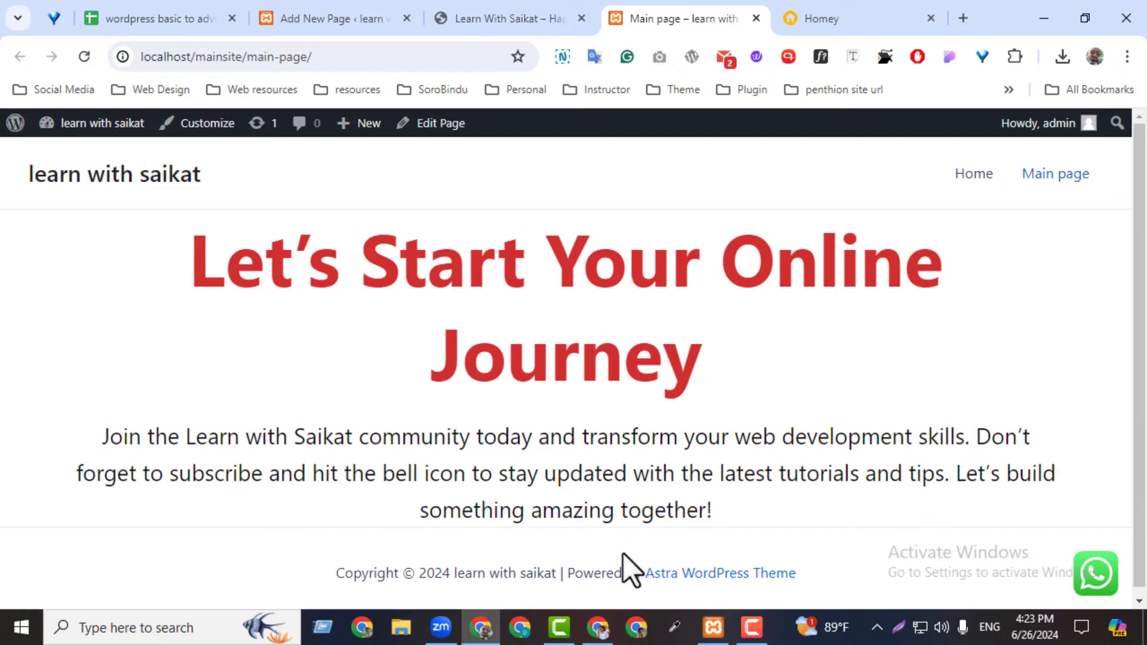
drag(723, 533, 84, 262)
click(325, 317)
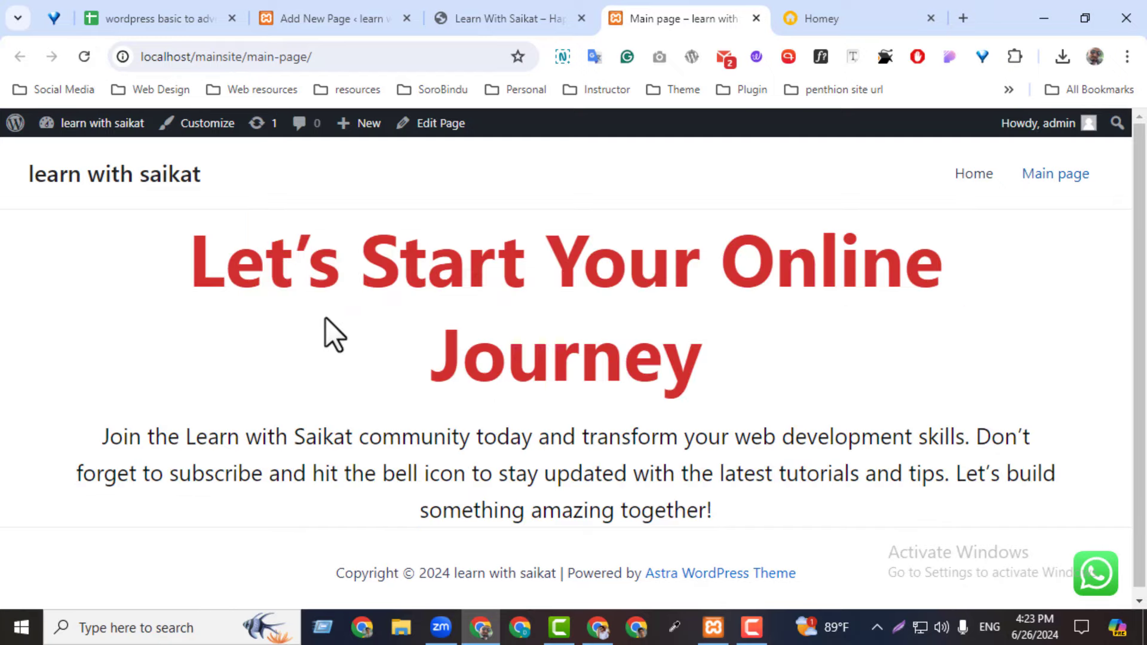
click(477, 19)
click(334, 18)
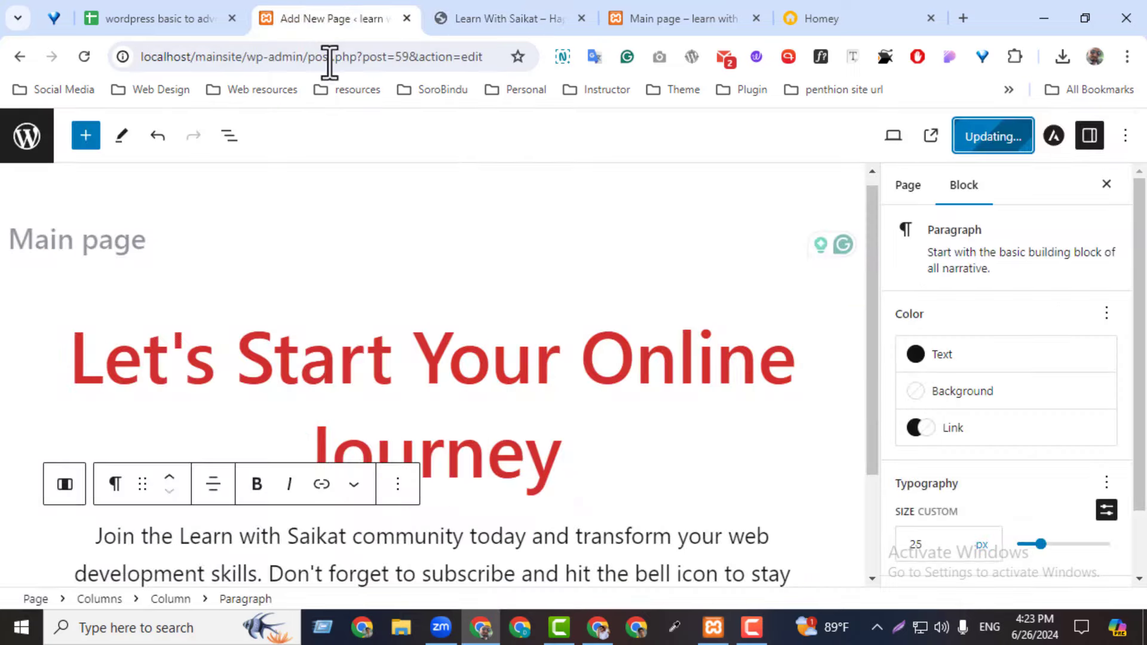
- Add a block after the hero paragraph and insert a Buttons block there
click(1106, 184)
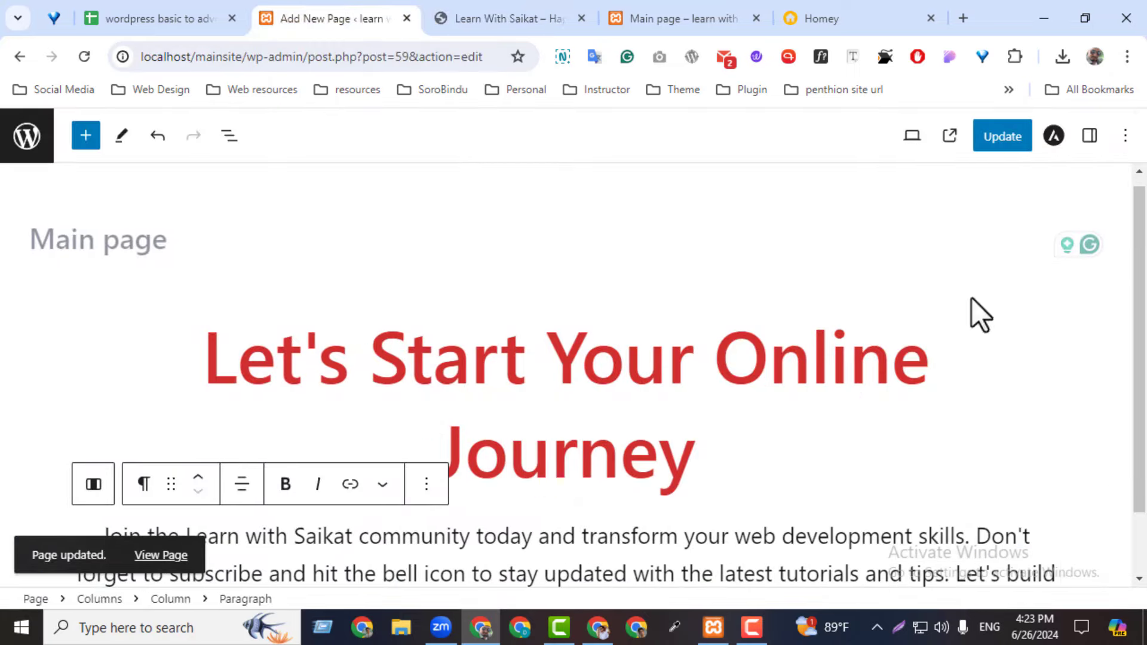
scroll(1141, 486, down, 1)
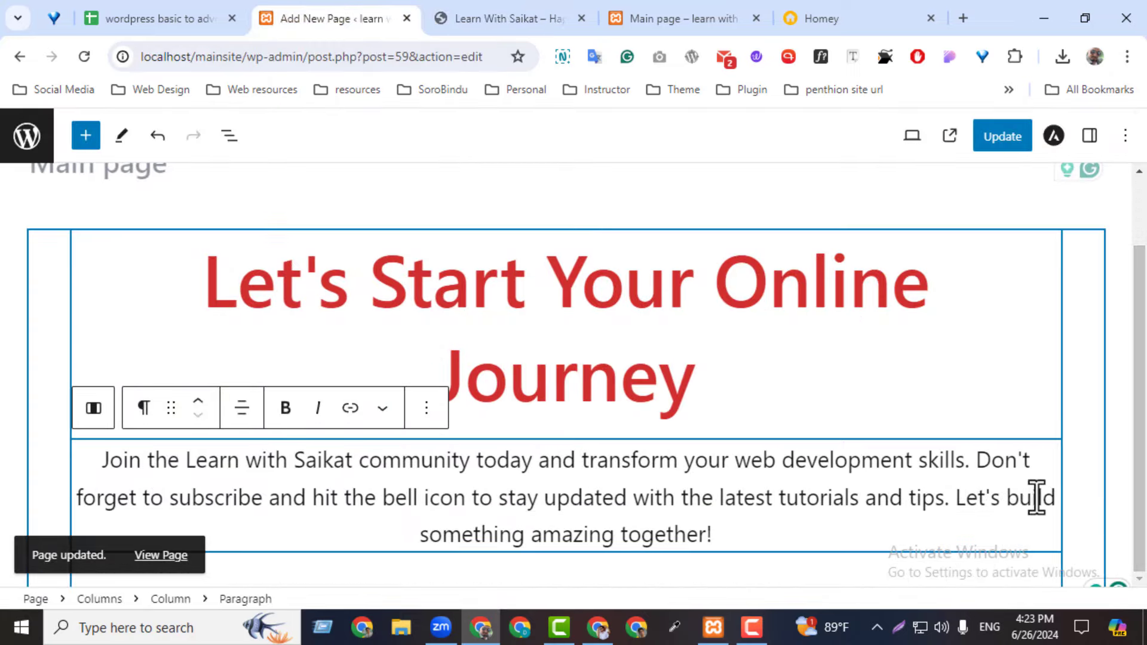
click(427, 409)
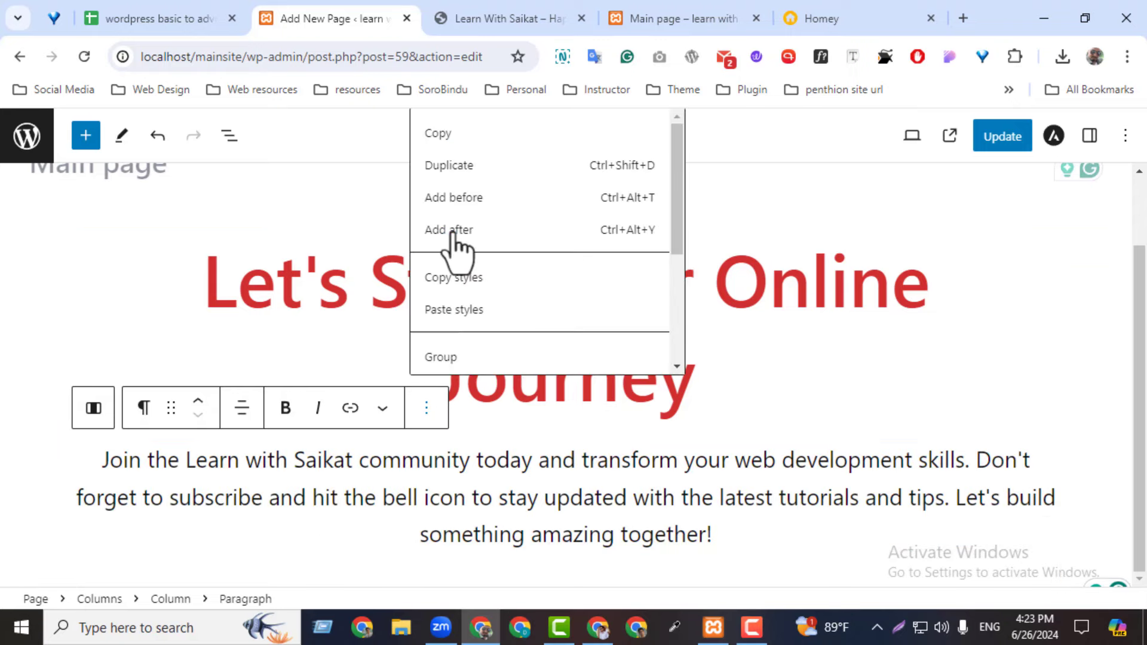
click(452, 232)
click(1050, 552)
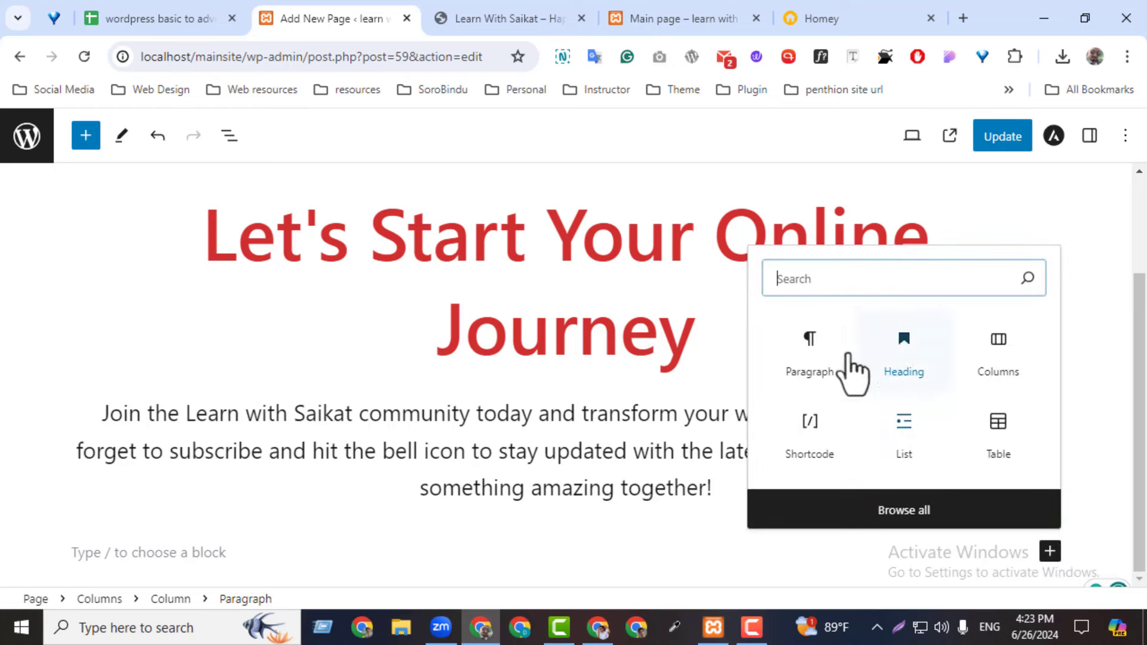
text(bu)
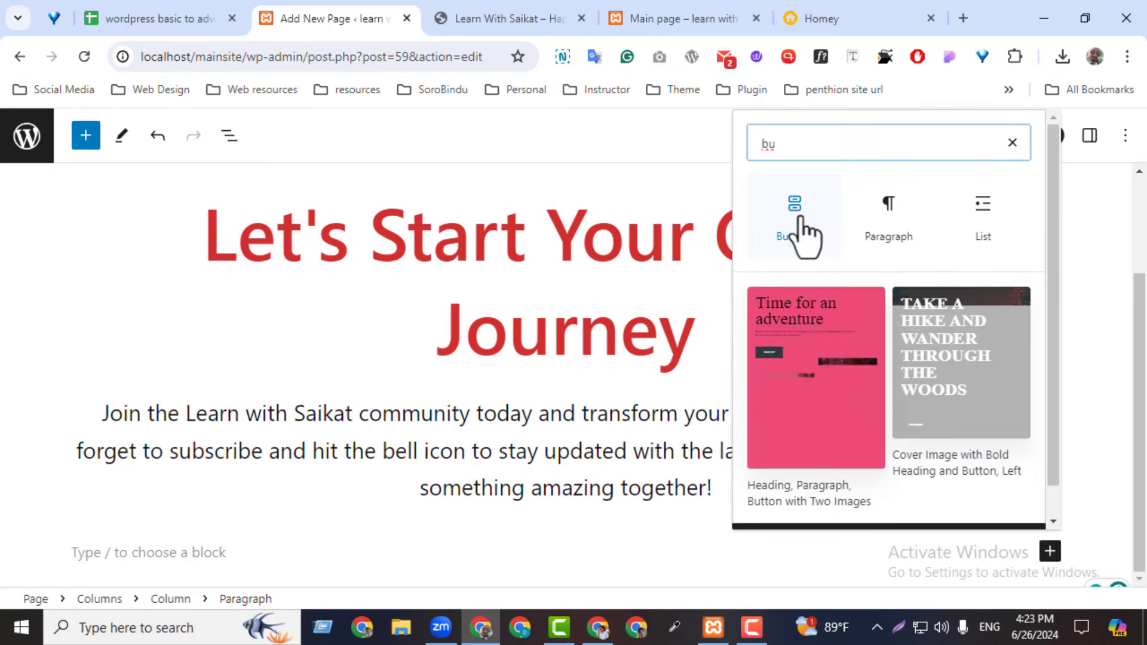
click(801, 230)
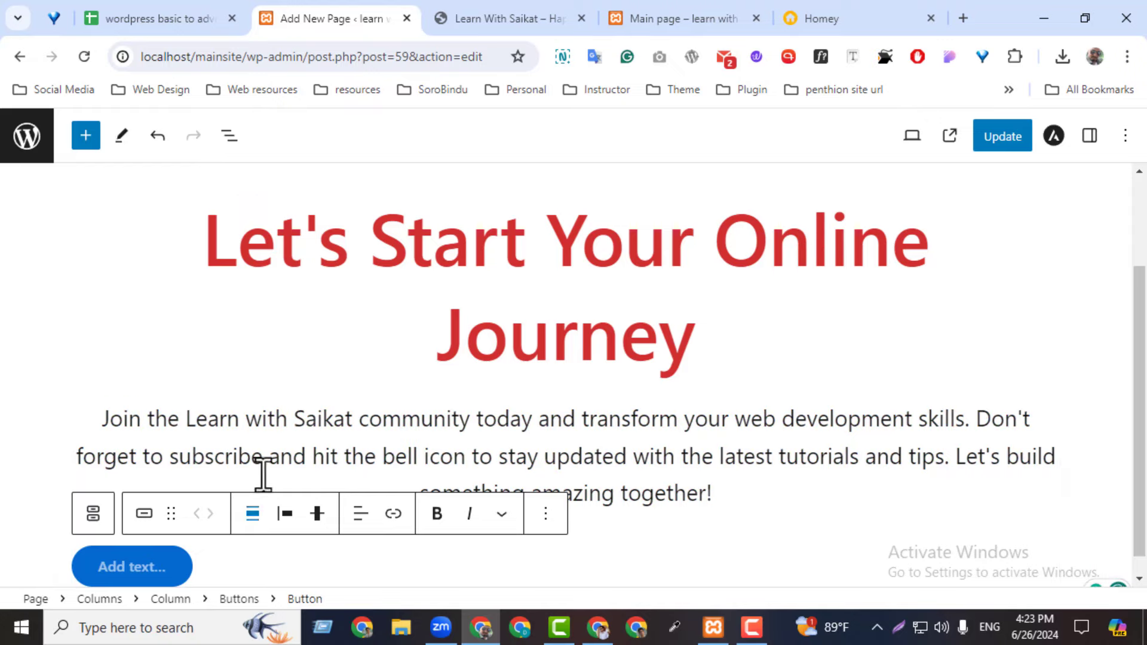
- Check the button wording on the devtoolsbd.xyz hero section and label the new button GET STARTED
click(536, 24)
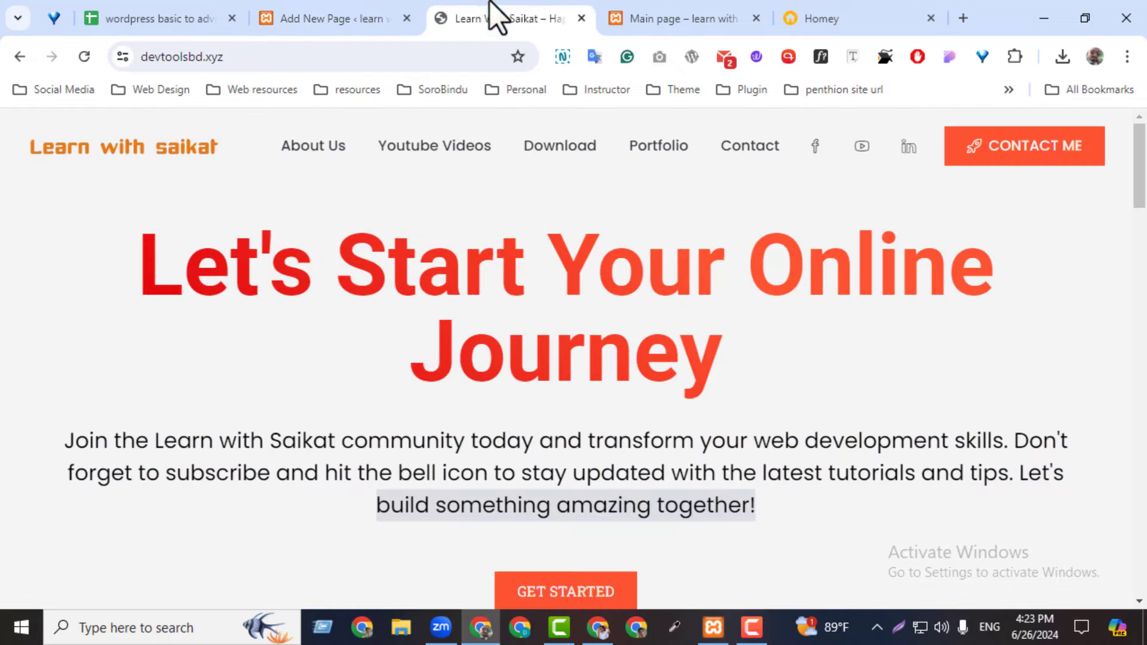
click(324, 17)
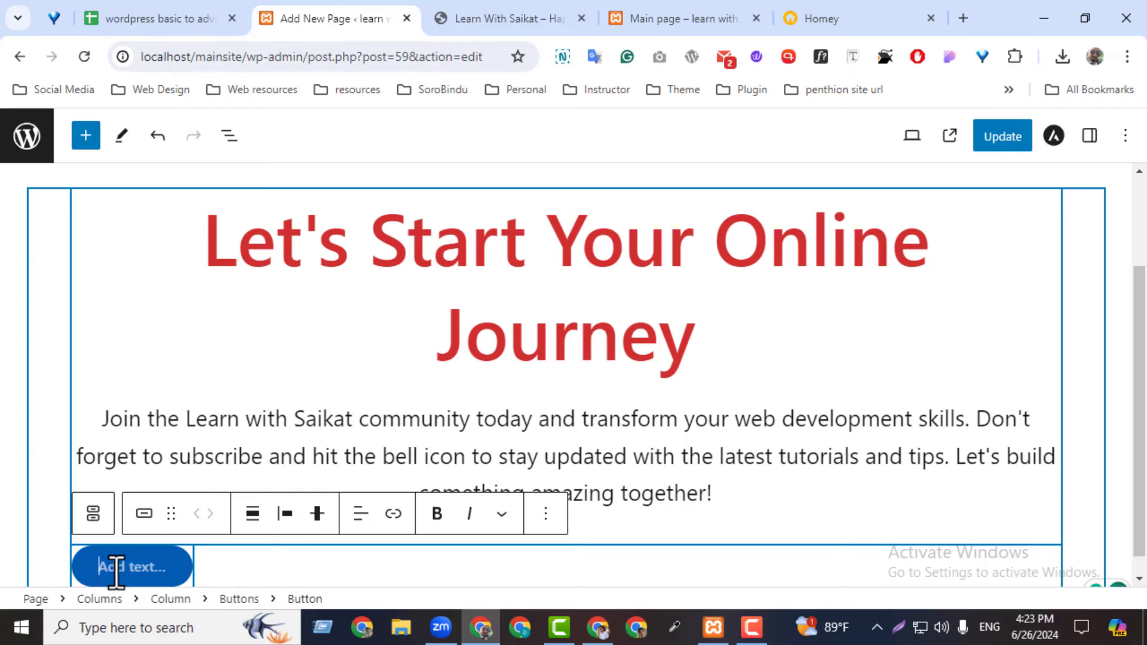
text(GET STARTED)
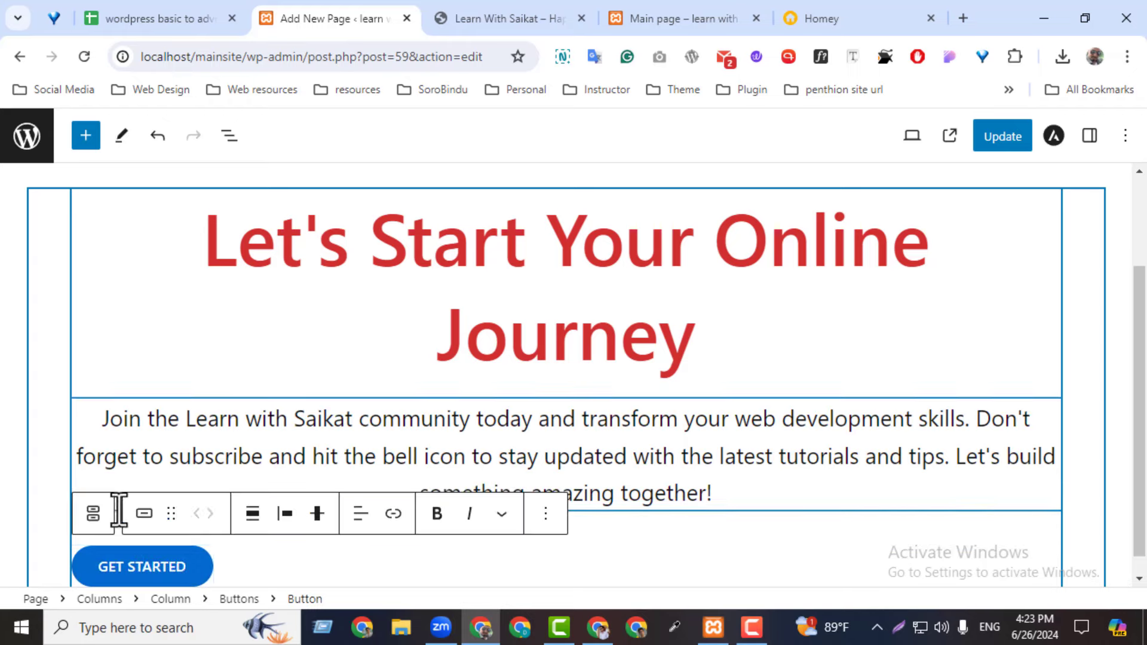
- Center the GET STARTED button's text and justify the button to the center of its column
click(363, 518)
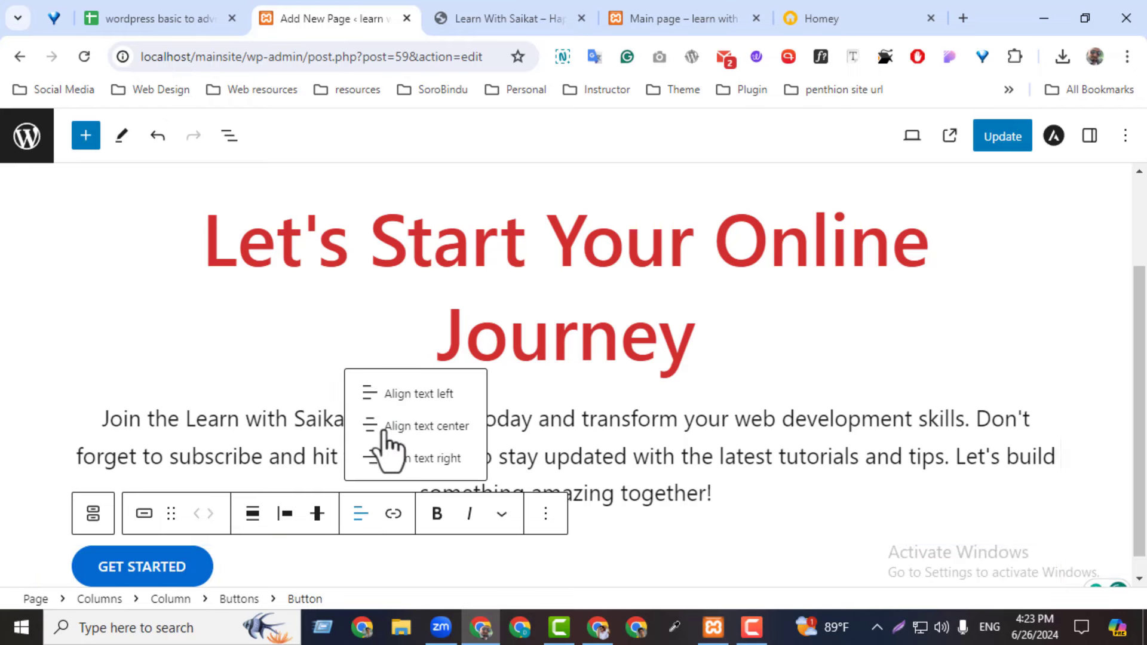
click(384, 431)
click(283, 513)
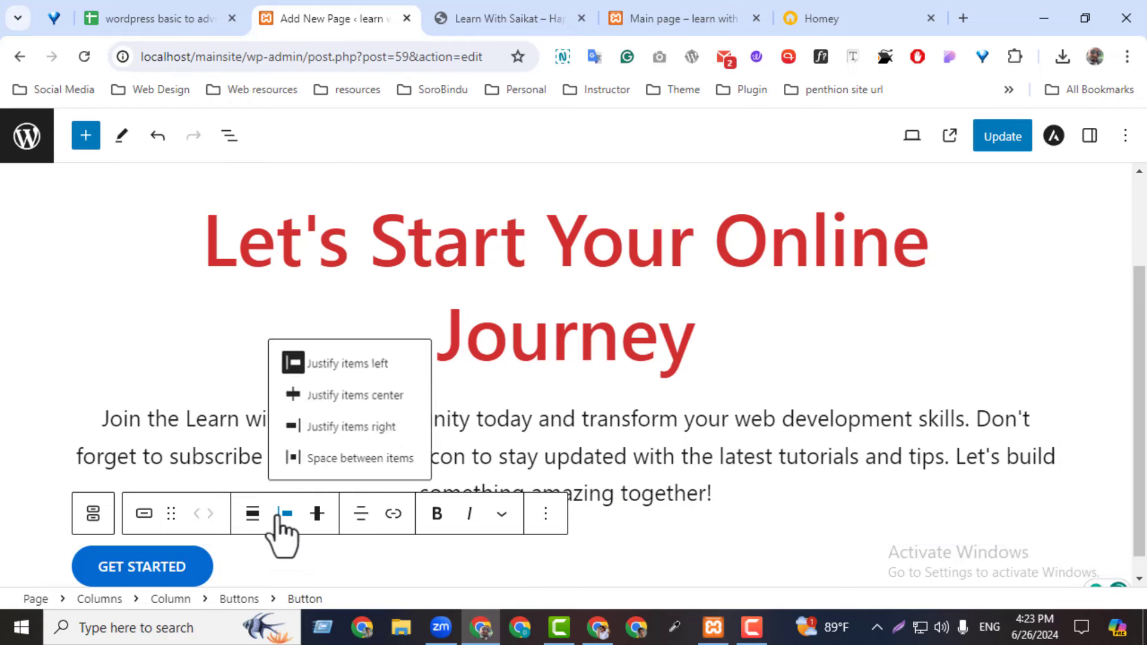
click(325, 395)
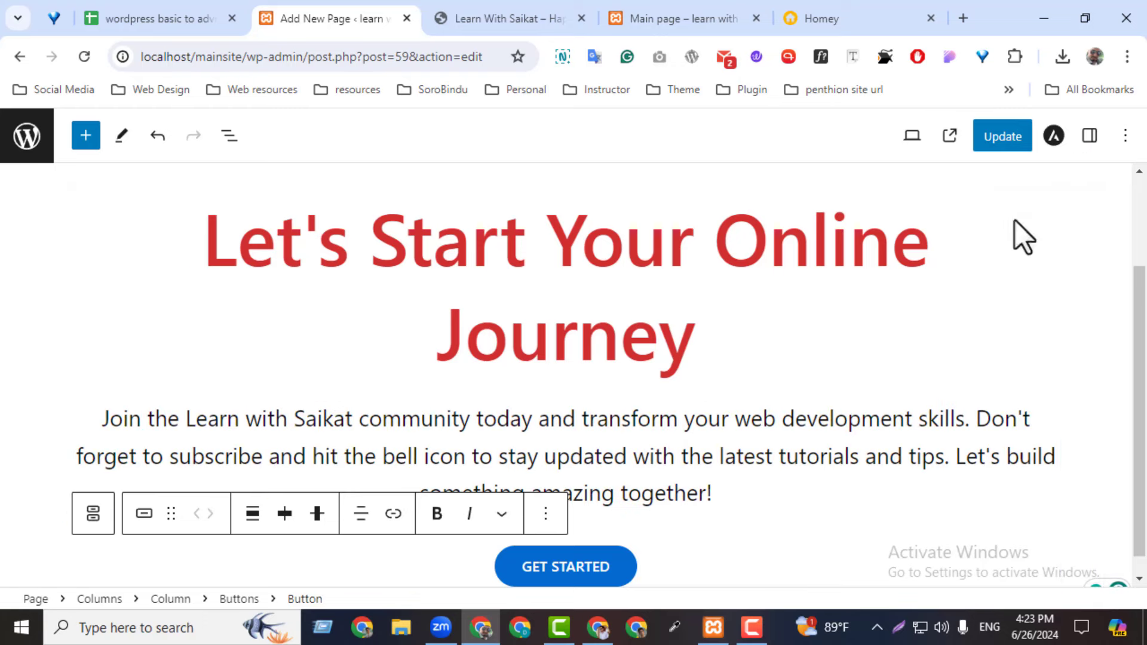
- Give the GET STARTED button white text and a solid red background, and update the page
key(ctrl+shift+comma)
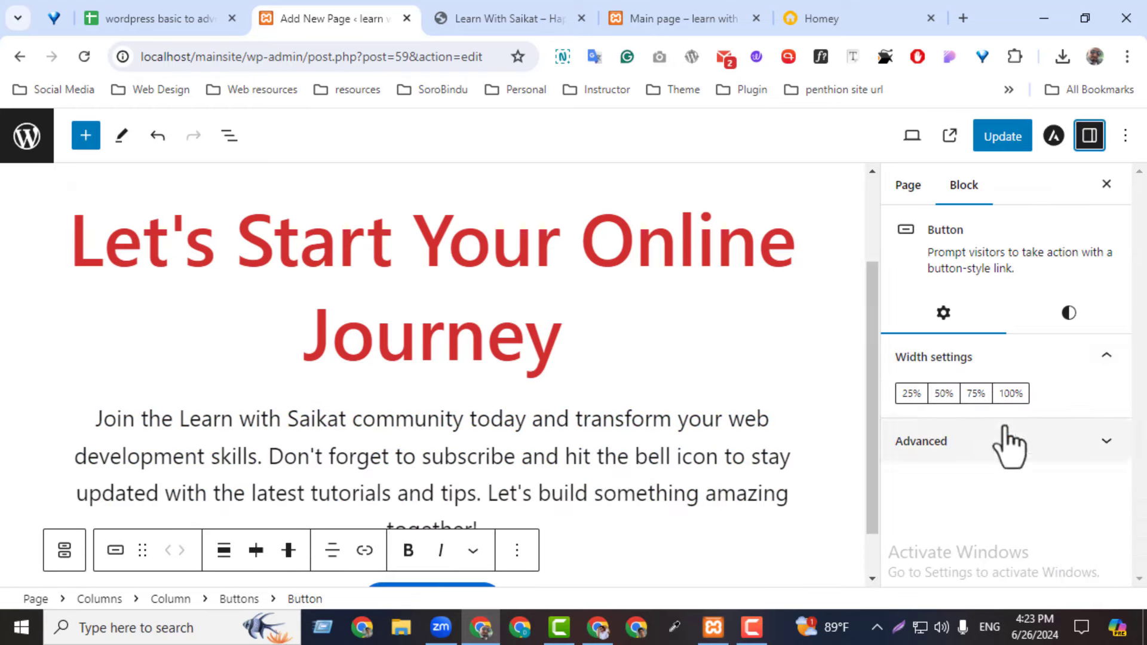
click(1069, 312)
click(932, 496)
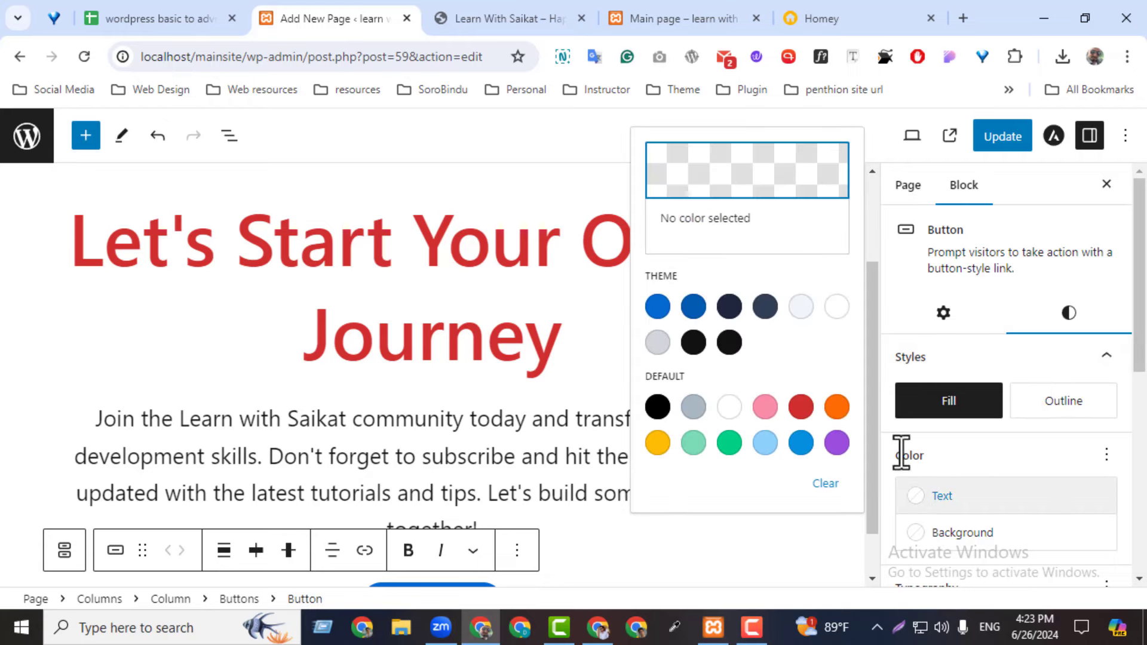
click(836, 308)
click(928, 541)
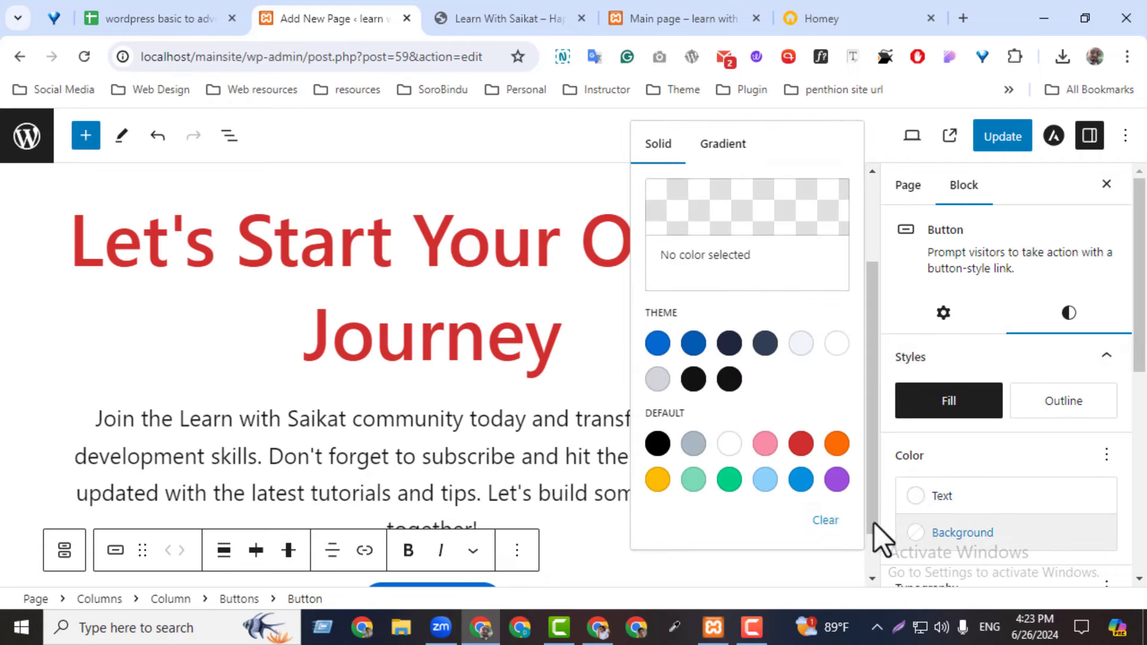
click(800, 445)
scroll(1006, 384, down, 3)
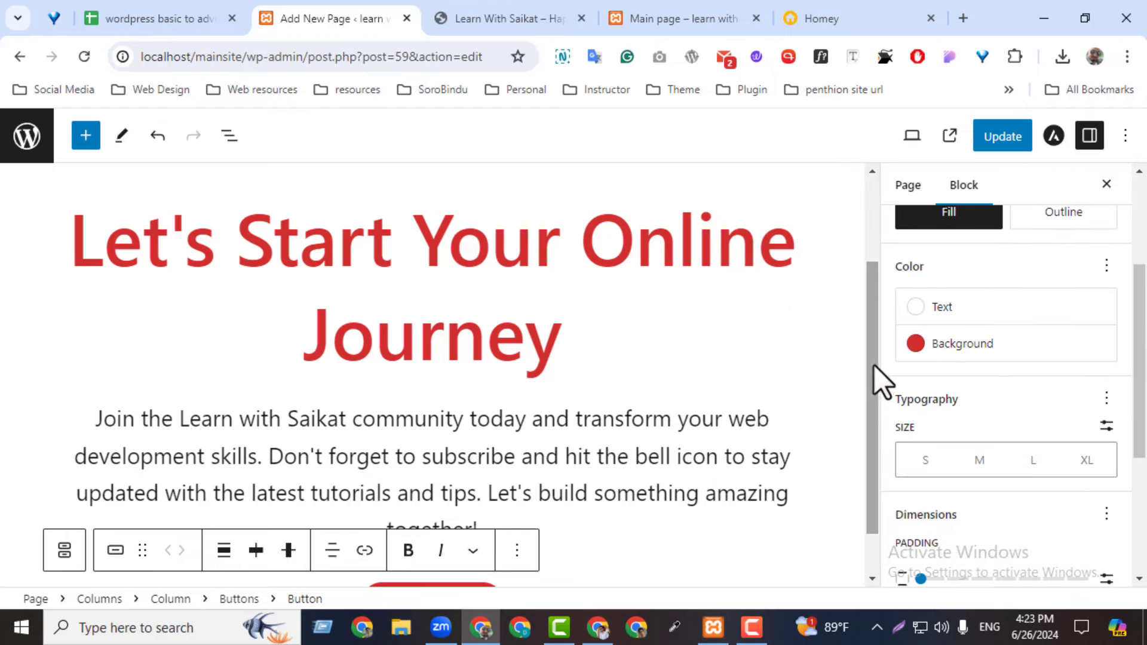
scroll(875, 418, down, 1)
click(1106, 184)
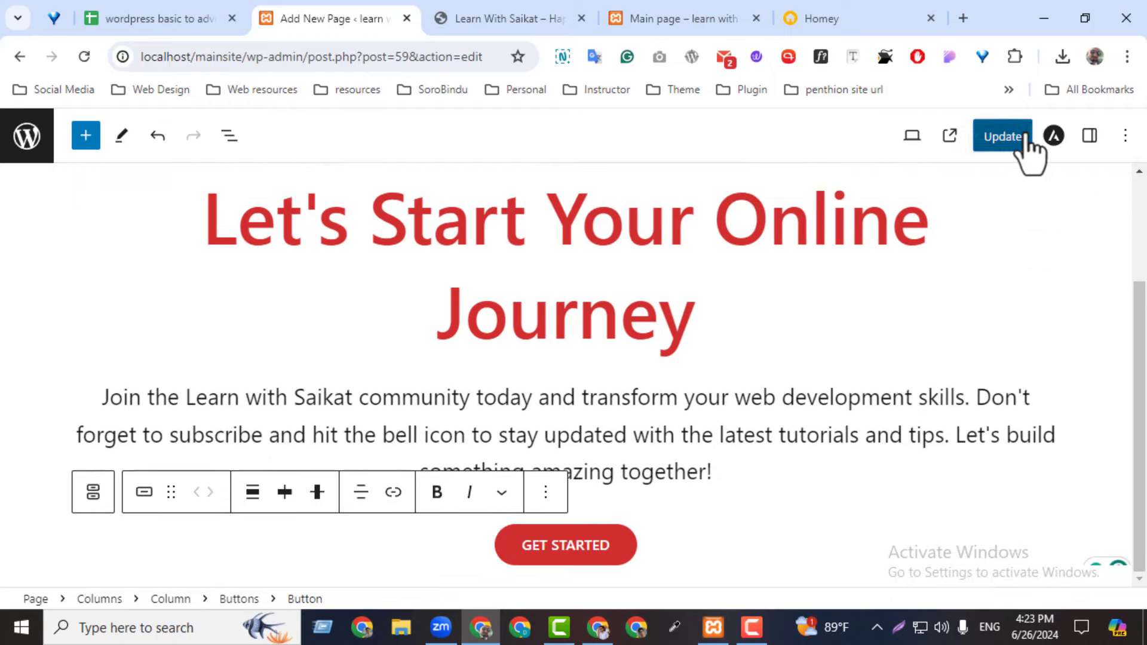
click(1025, 137)
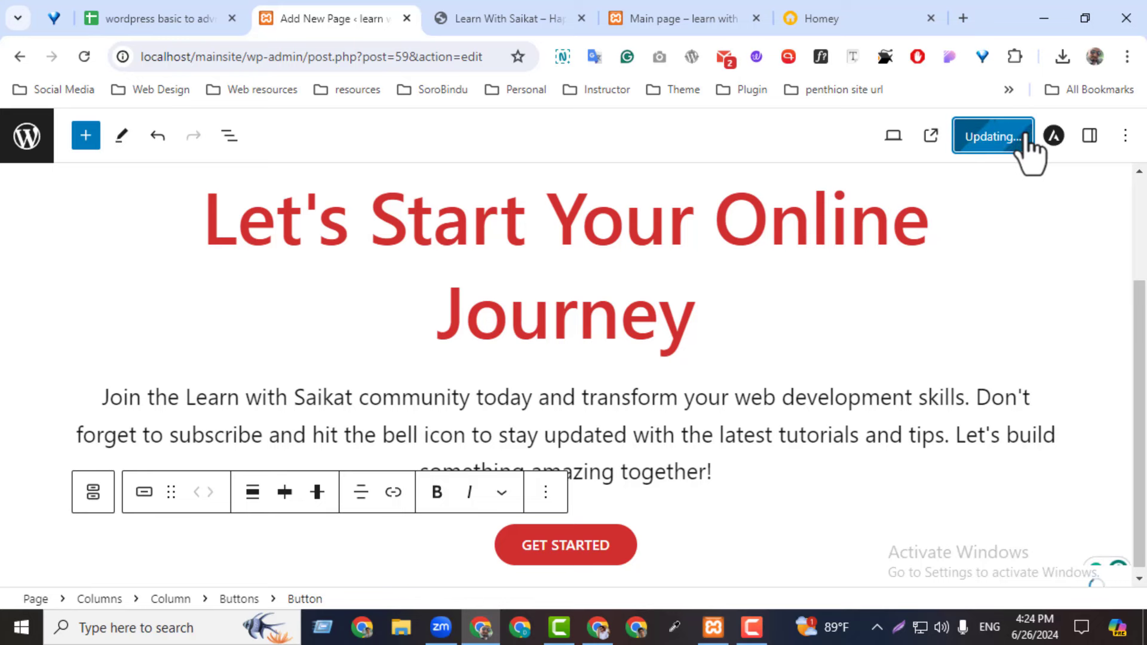
- Reload the published Main page and compare its new button with the one in the devtoolsbd.xyz hero section
click(679, 18)
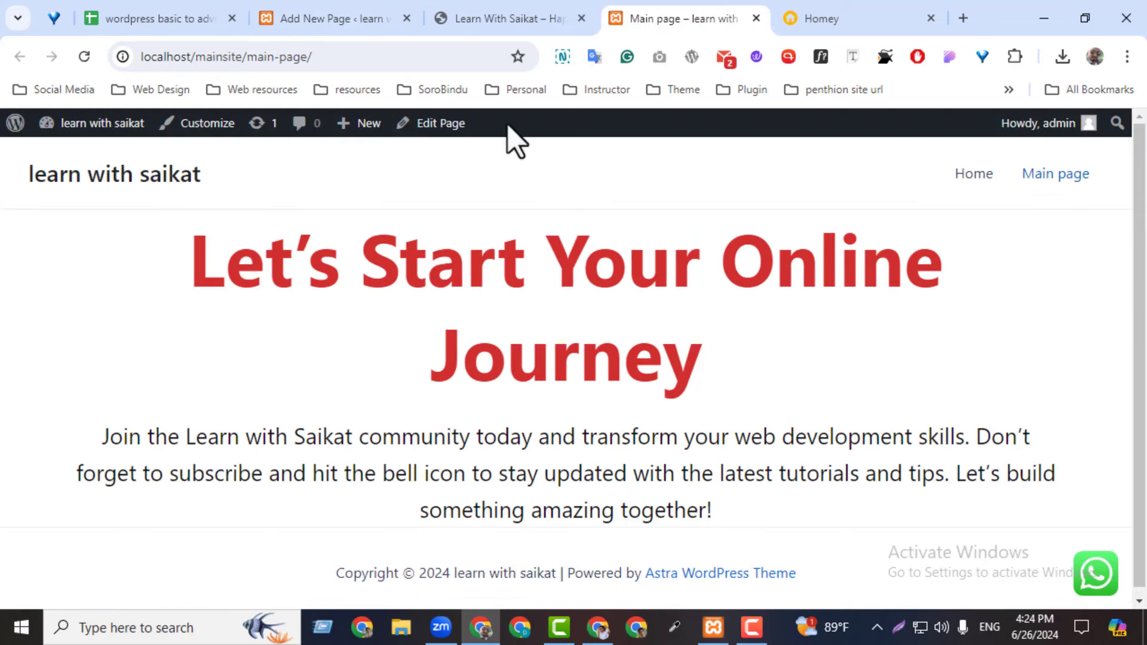
click(78, 65)
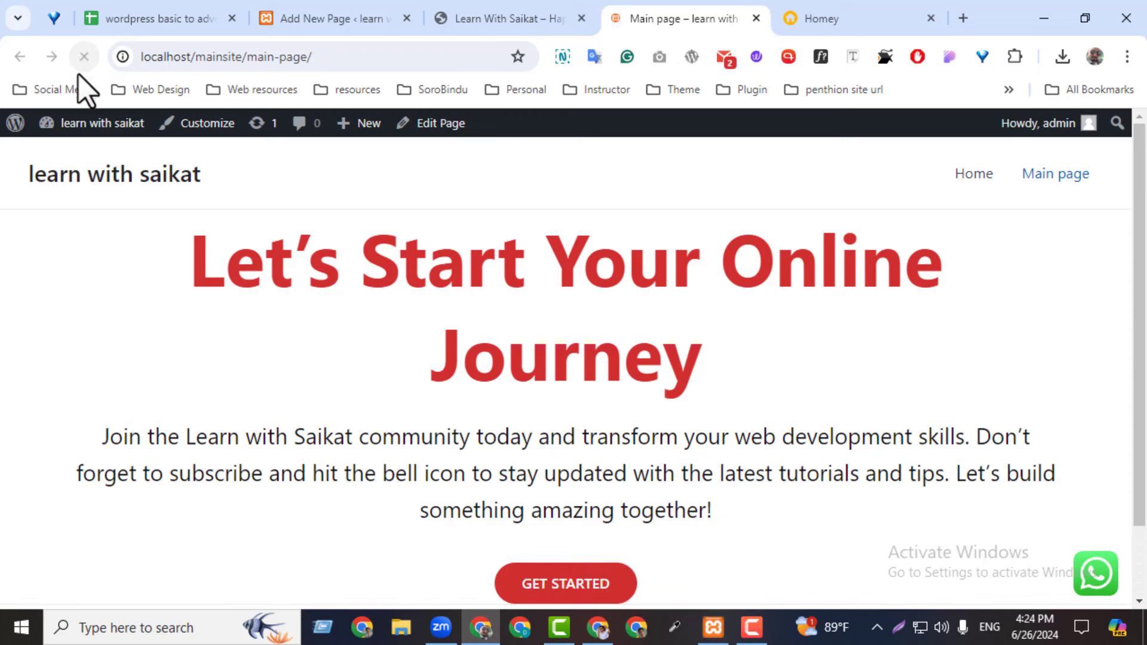
scroll(1133, 239, down, 2)
scroll(1133, 239, up, 2)
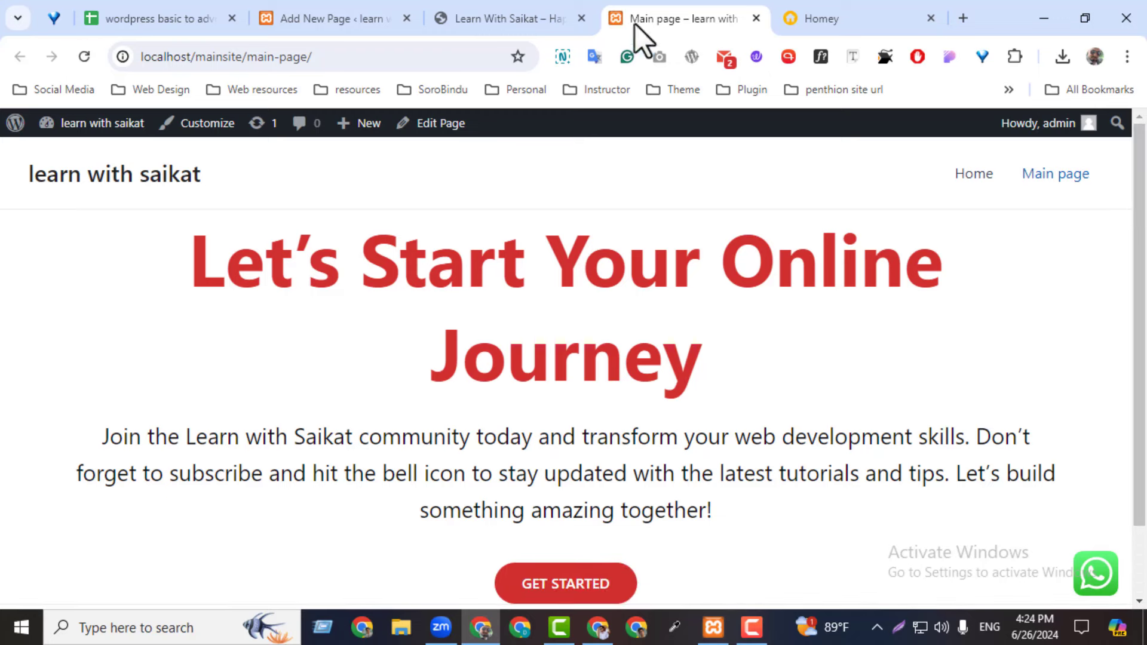
click(534, 18)
drag(211, 305, 845, 564)
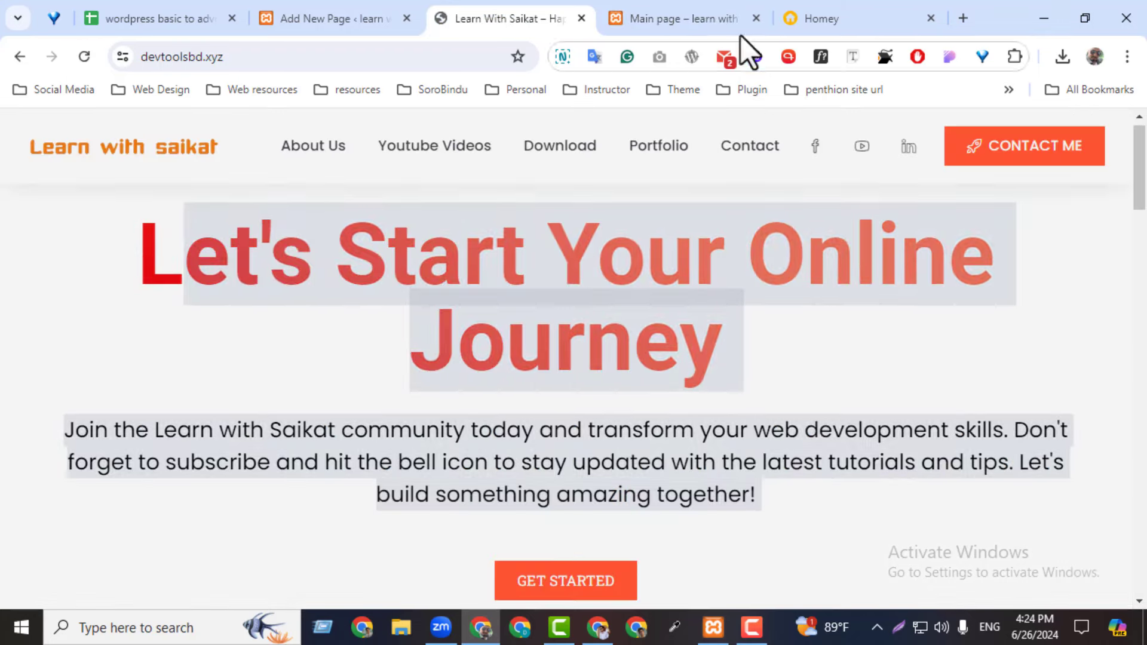
click(740, 35)
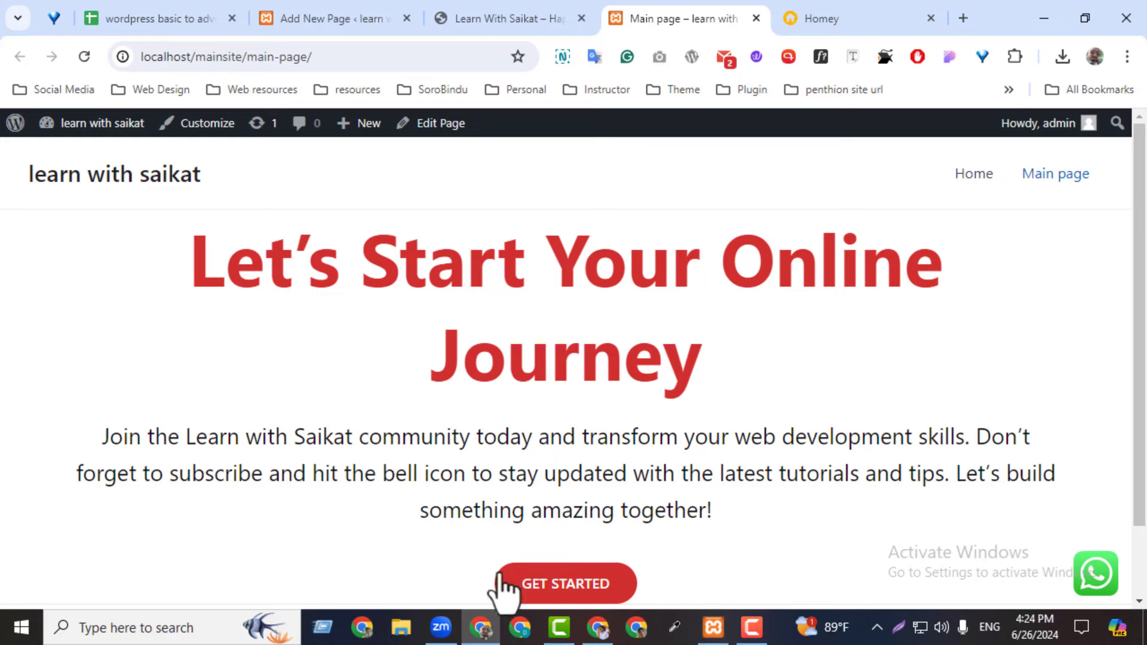
- Return to the page editor, set the GET STARTED button's border radius to 0 px and update the page
click(277, 17)
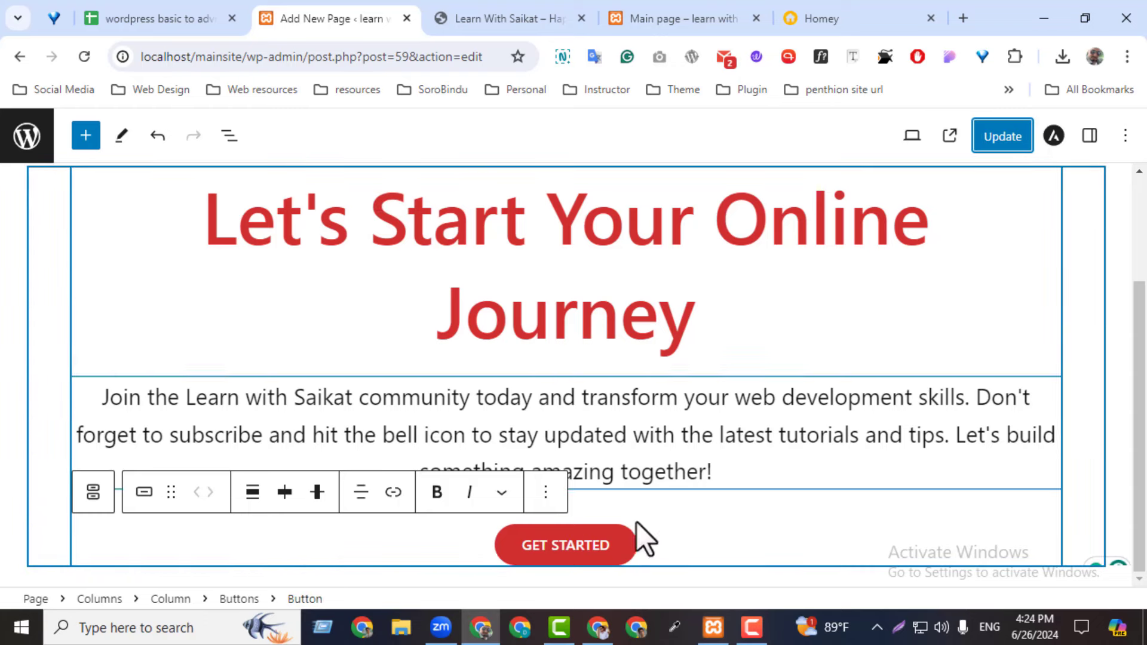
click(568, 544)
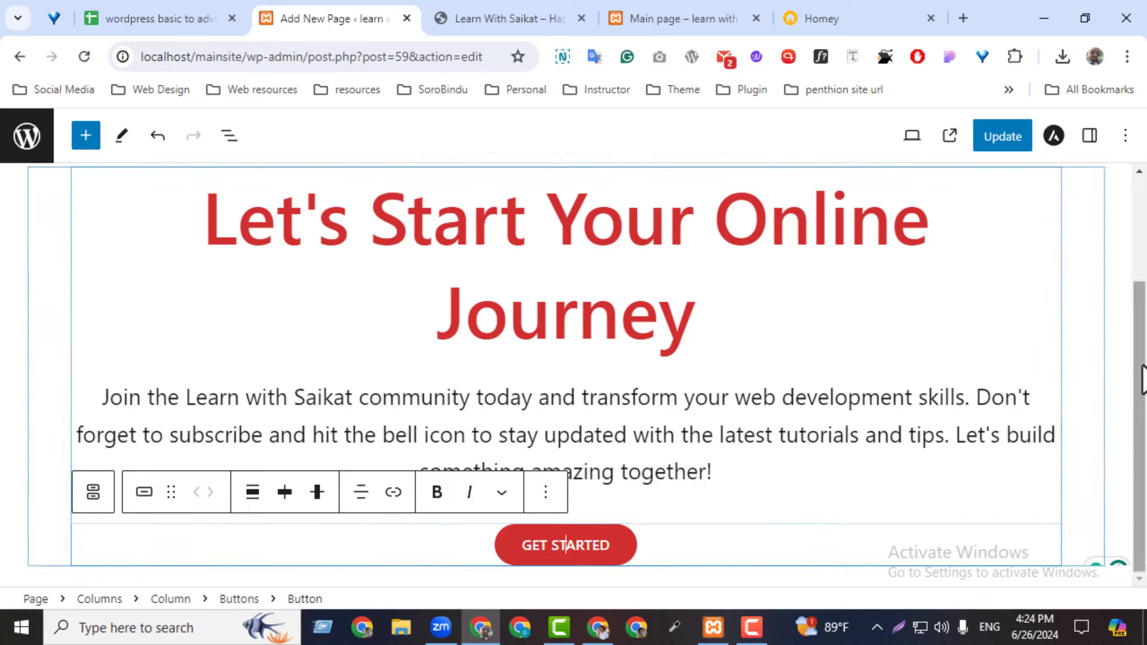
click(1090, 136)
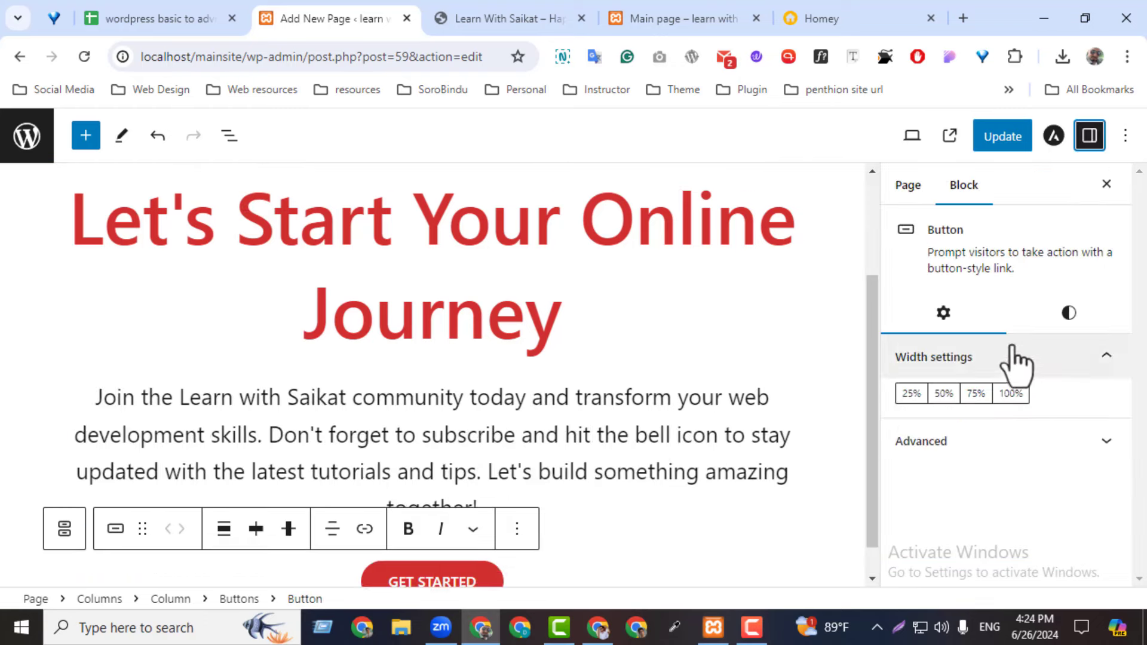
click(1068, 313)
drag(1134, 299, 1122, 491)
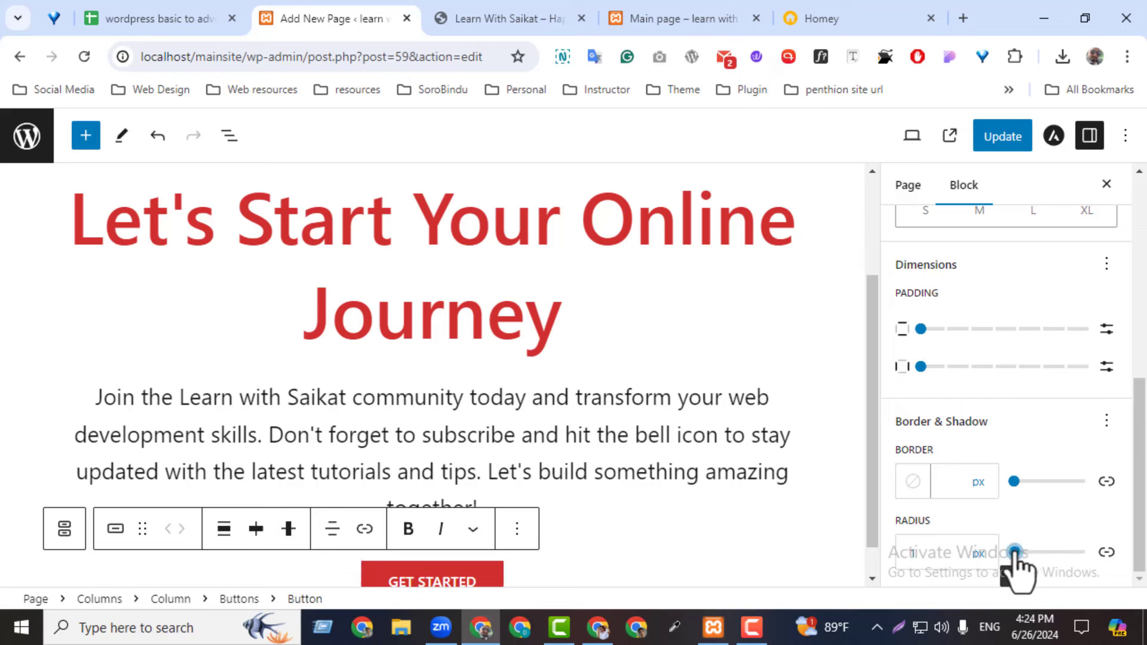
drag(1027, 555, 973, 554)
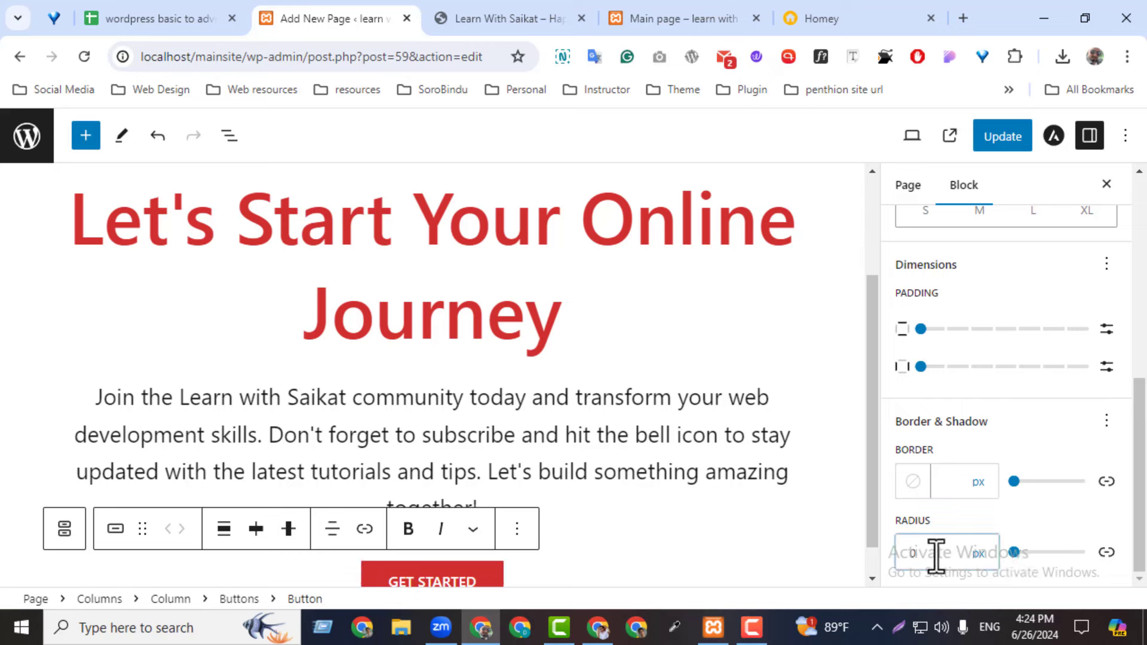
click(999, 139)
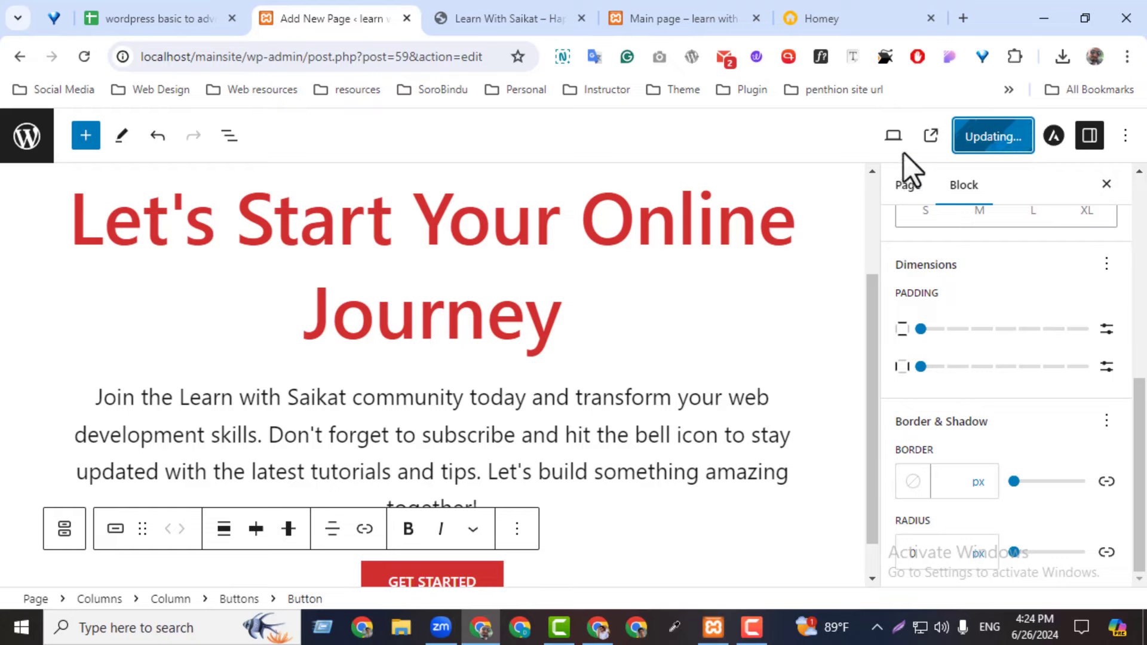
- Reload the published Main page and compare the button's corners and the whole hero section with devtoolsbd.xyz
click(657, 24)
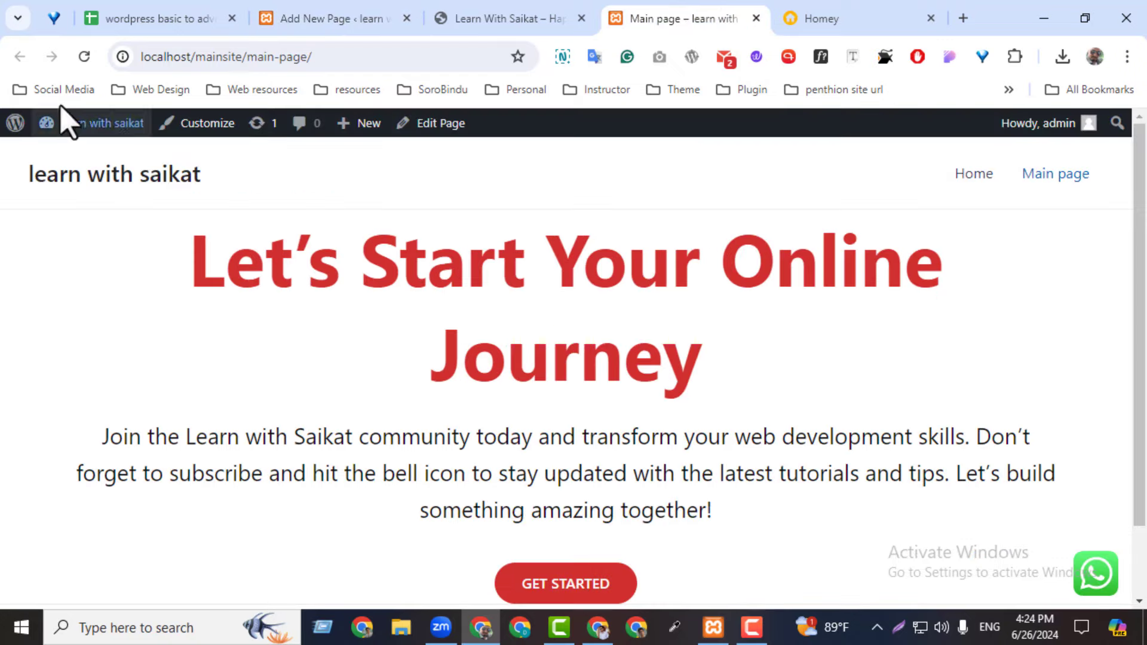
click(84, 56)
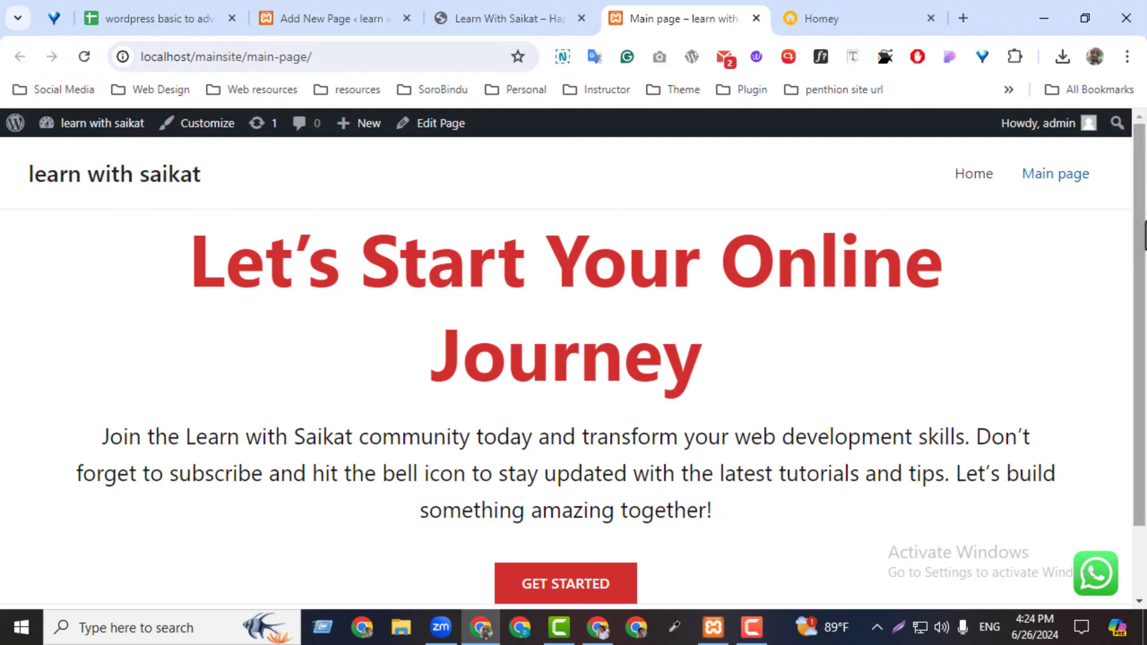
scroll(1145, 357, down, 2)
scroll(1143, 329, up, 2)
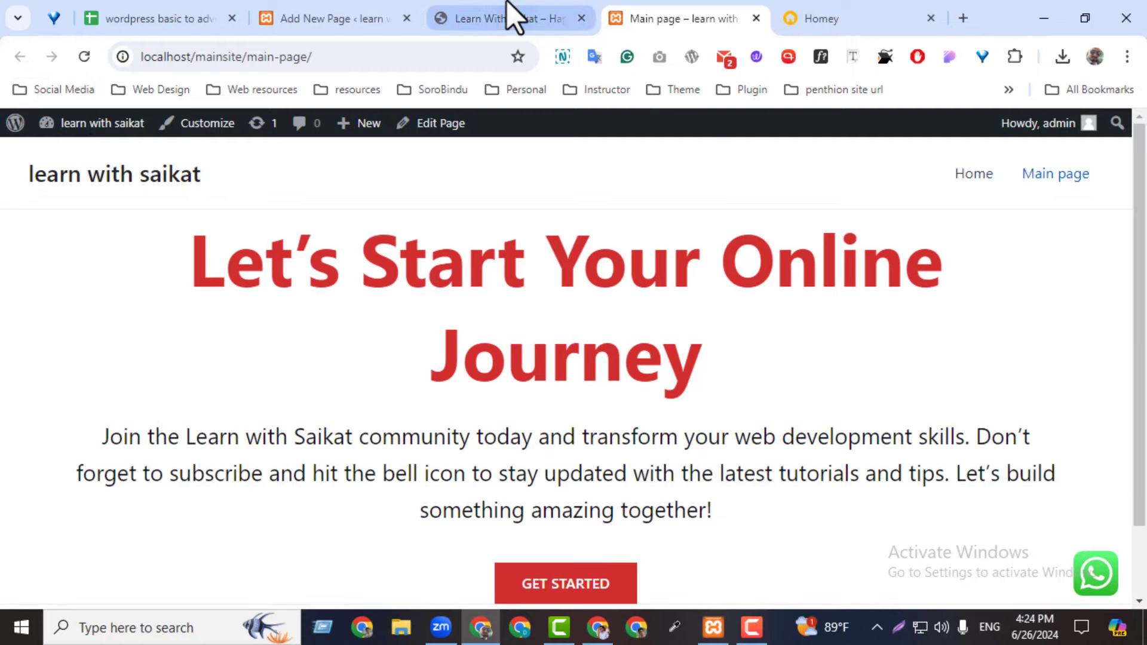
click(512, 14)
click(775, 377)
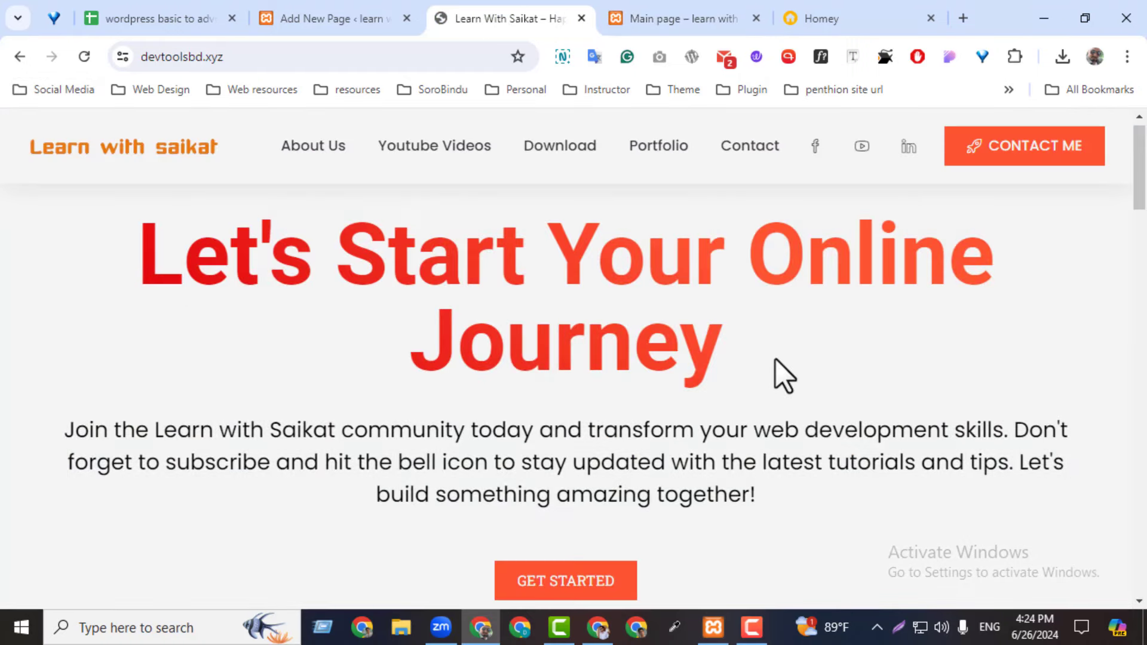
click(681, 13)
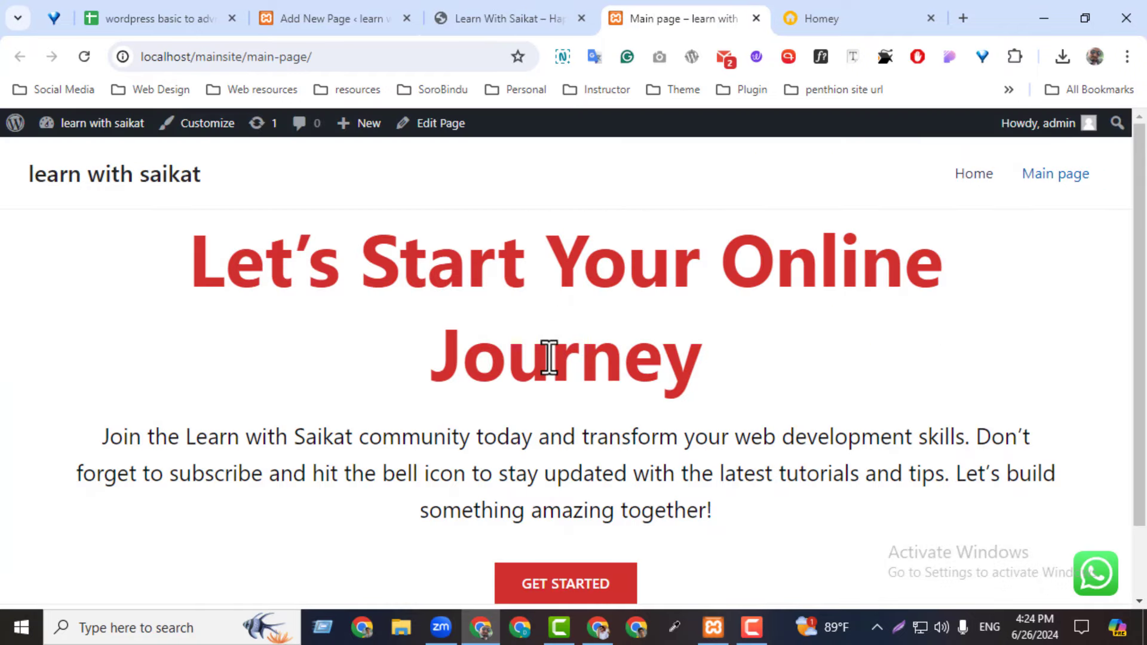
- Examine the course section below the hero on devtoolsbd.xyz for its layout of text and video
click(352, 16)
click(496, 17)
drag(1144, 191, 1145, 278)
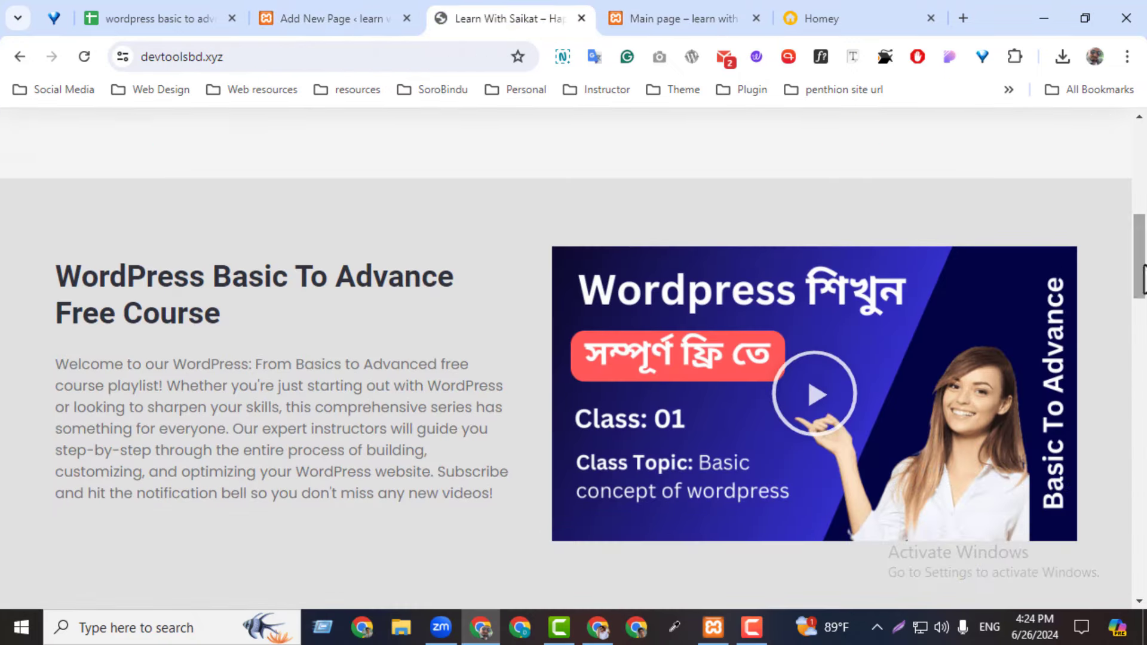
- Play and pause the course section's video on devtoolsbd.xyz and examine the heading and paragraph beside it
click(820, 430)
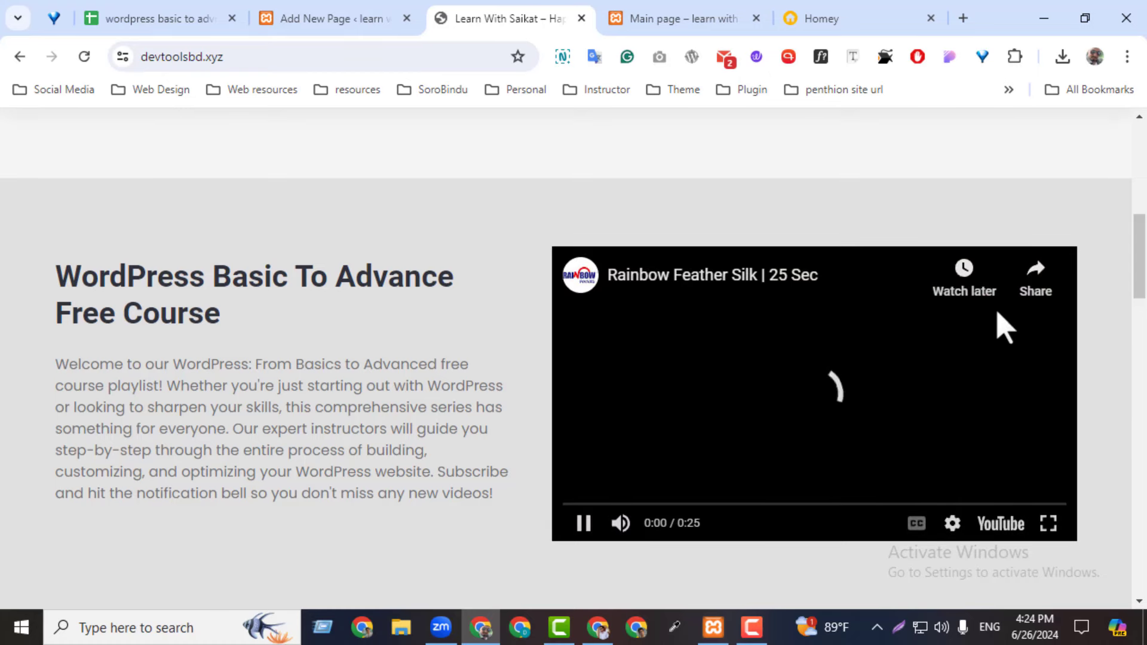
click(599, 536)
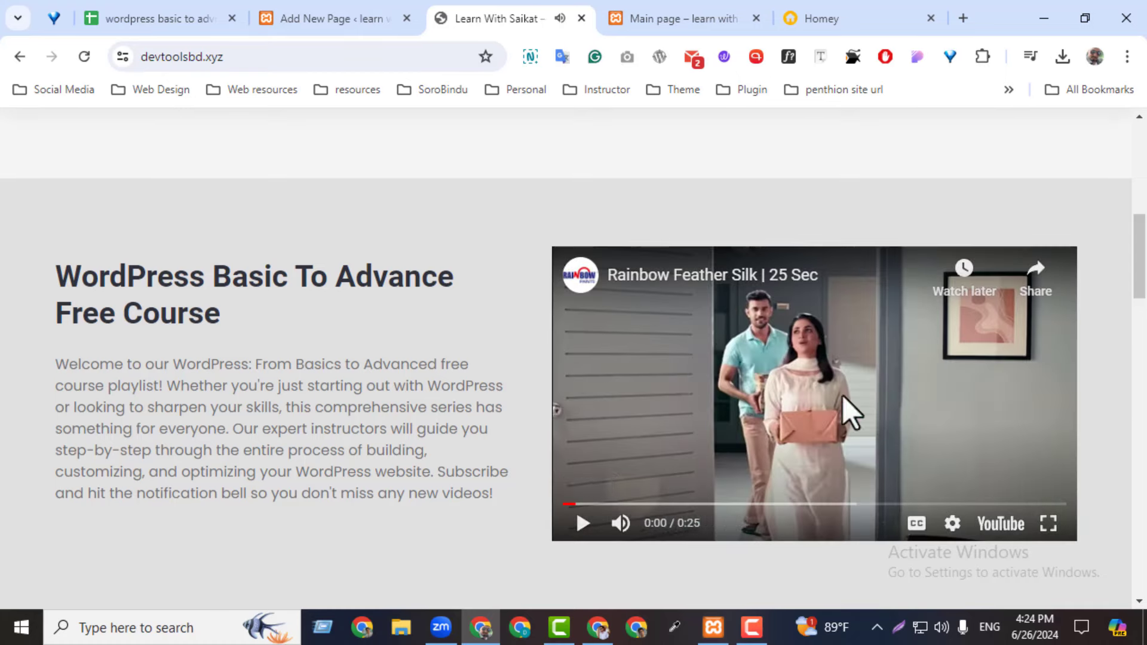
drag(50, 281, 332, 346)
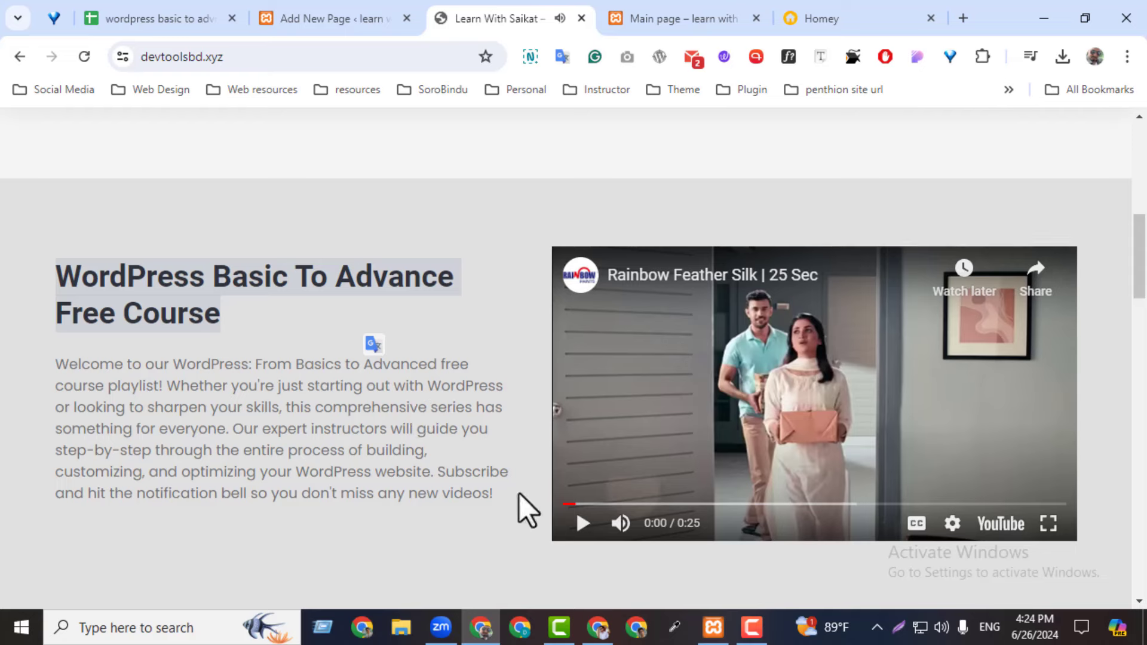
drag(526, 511, 67, 349)
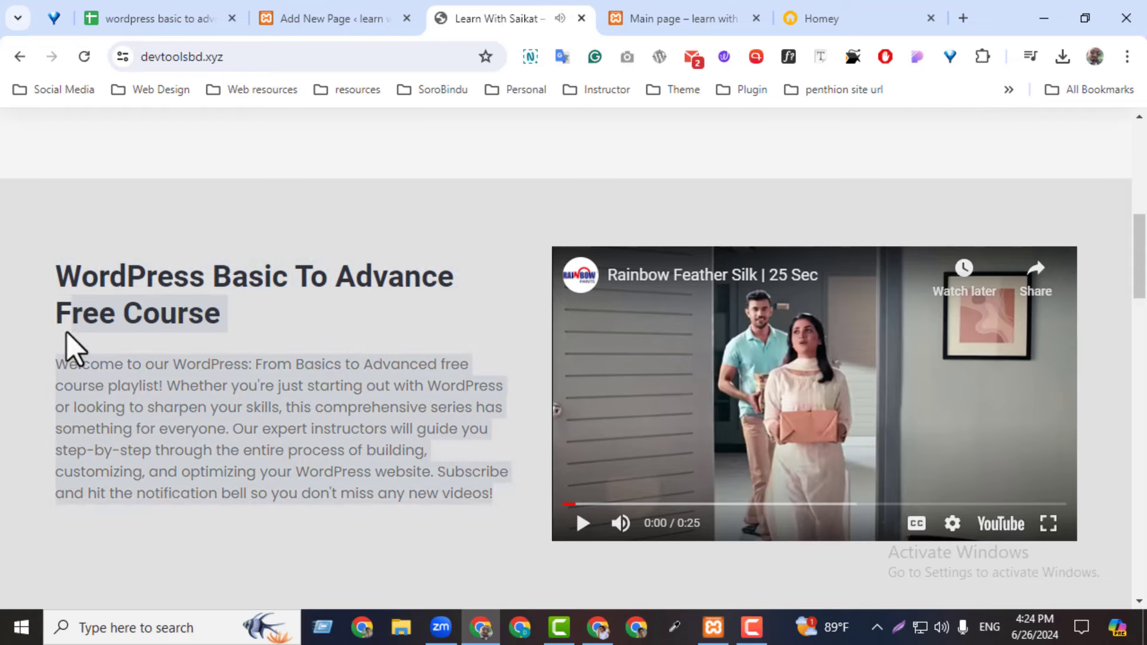
- Outline the course section's two columns, video, heading and paragraph with red rectangles on a screen capture and discard the capture
click(900, 628)
drag(1, 174, 1141, 609)
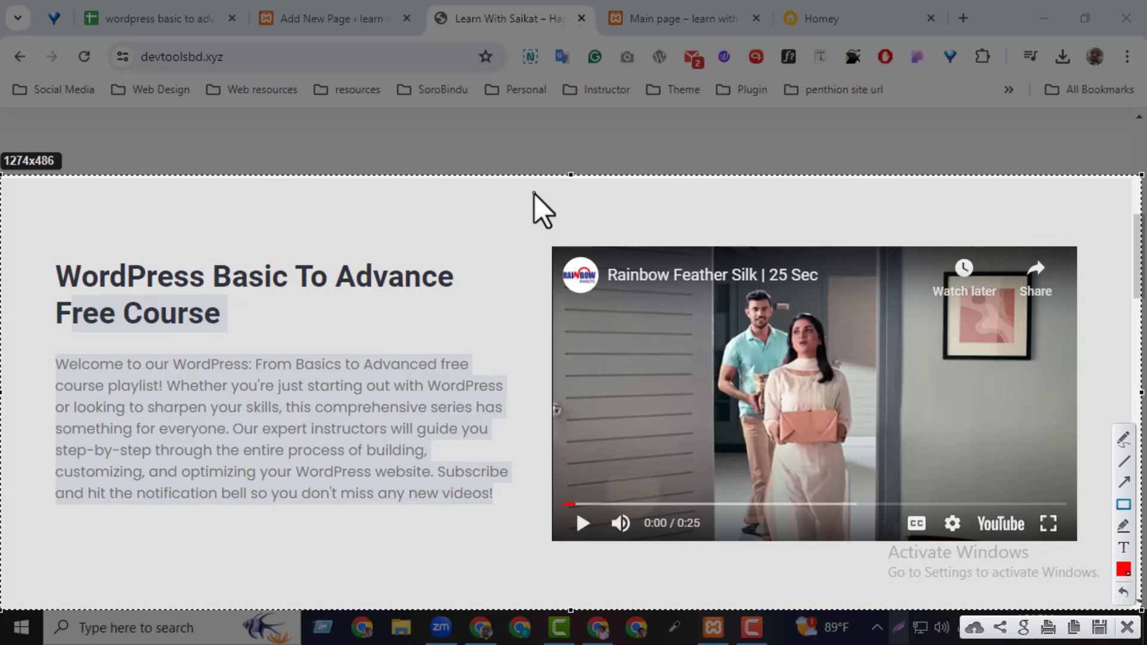
mouse_move(536, 178)
mouse_down()
mouse_move(1126, 571)
mouse_move(1120, 577)
mouse_up()
mouse_move(3, 178)
mouse_down()
mouse_move(553, 604)
mouse_move(514, 566)
mouse_up()
mouse_move(553, 234)
mouse_down()
mouse_move(775, 443)
mouse_move(1105, 583)
mouse_move(1111, 566)
mouse_up()
mouse_move(33, 248)
mouse_down()
mouse_move(265, 340)
mouse_move(472, 331)
mouse_up()
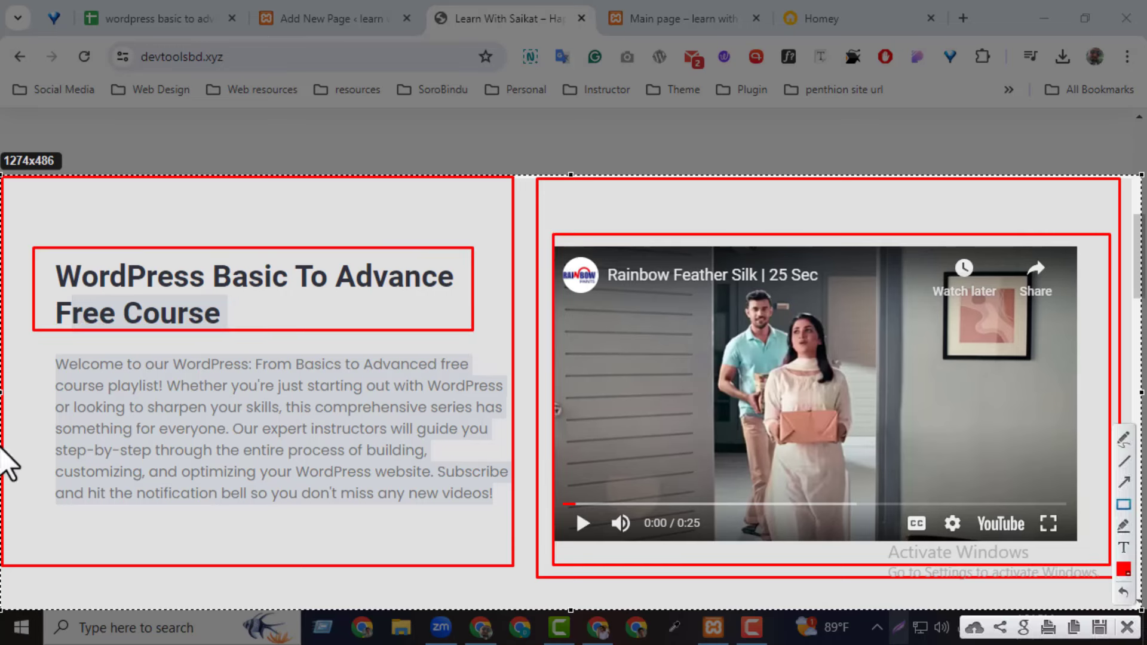
mouse_move(47, 339)
mouse_down()
mouse_move(502, 568)
mouse_move(502, 553)
mouse_up()
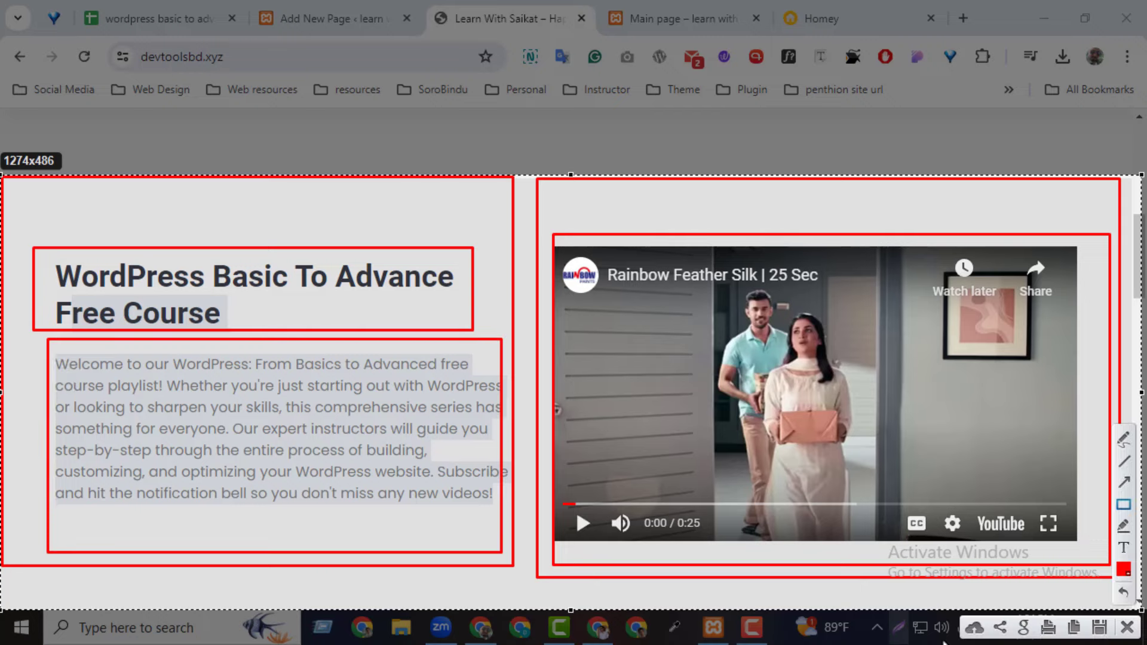
click(1128, 627)
- Return to the page editor, close the block settings and view the end of the hero section
click(366, 17)
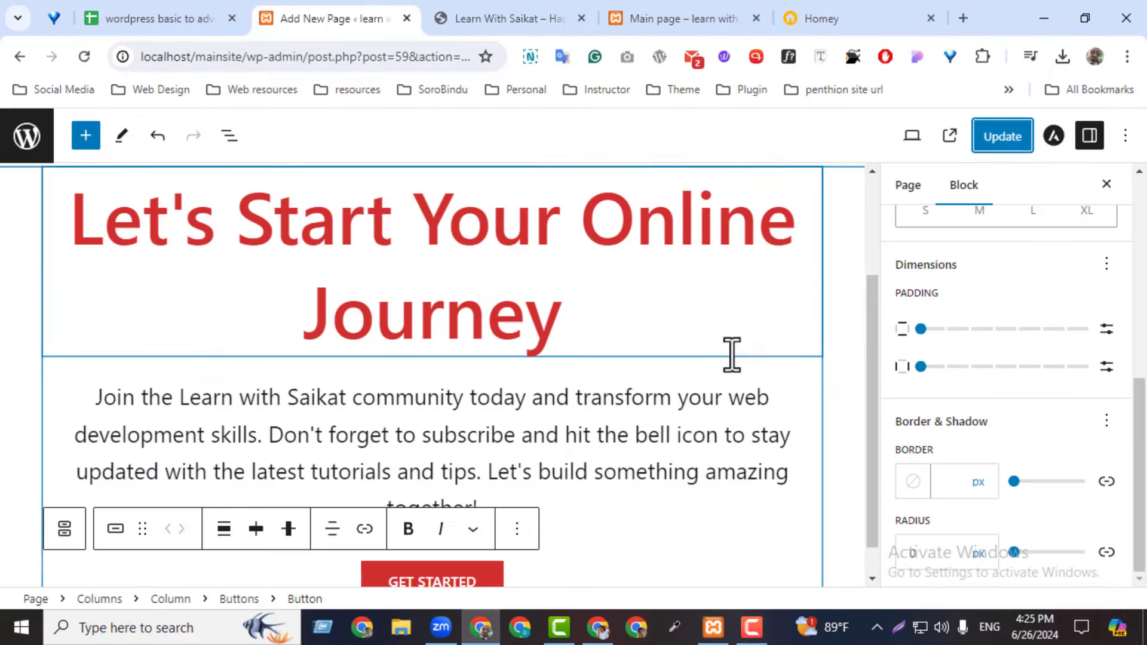
scroll(873, 431, down, 1)
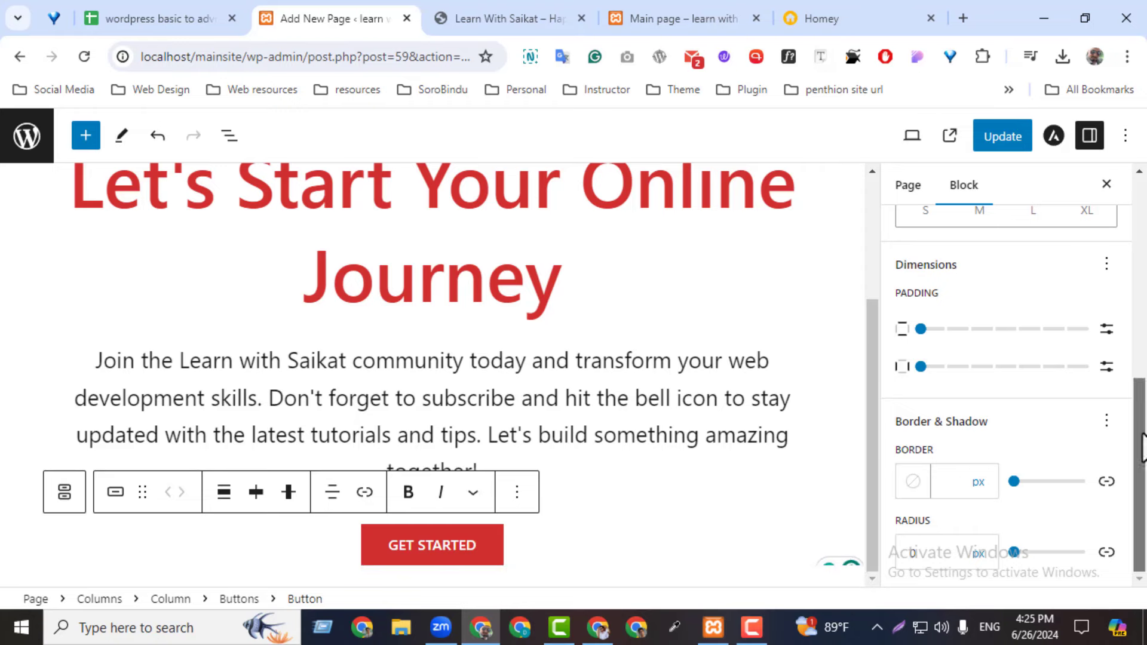
click(1105, 185)
scroll(1135, 396, up, 1)
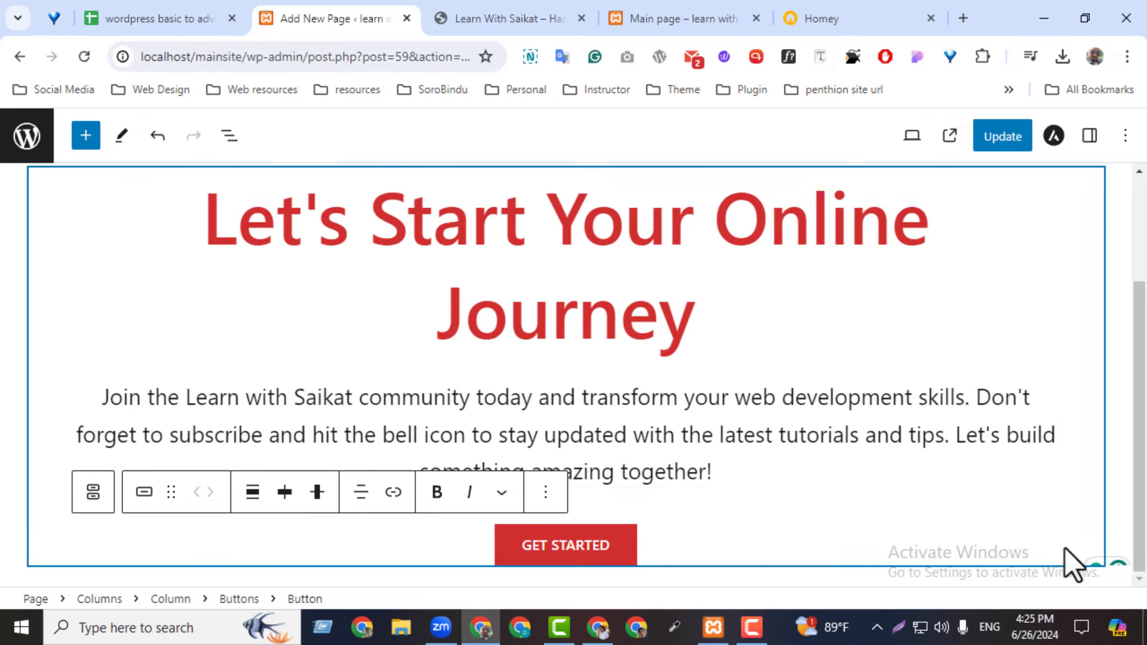
key(Return)
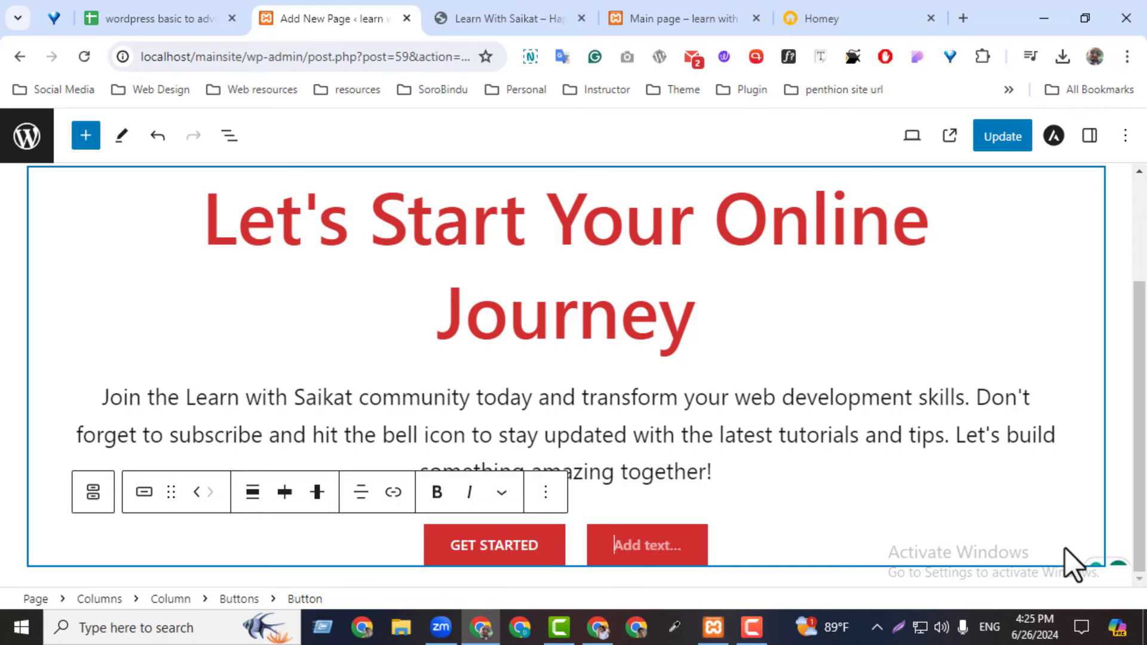
key(ctrl+z)
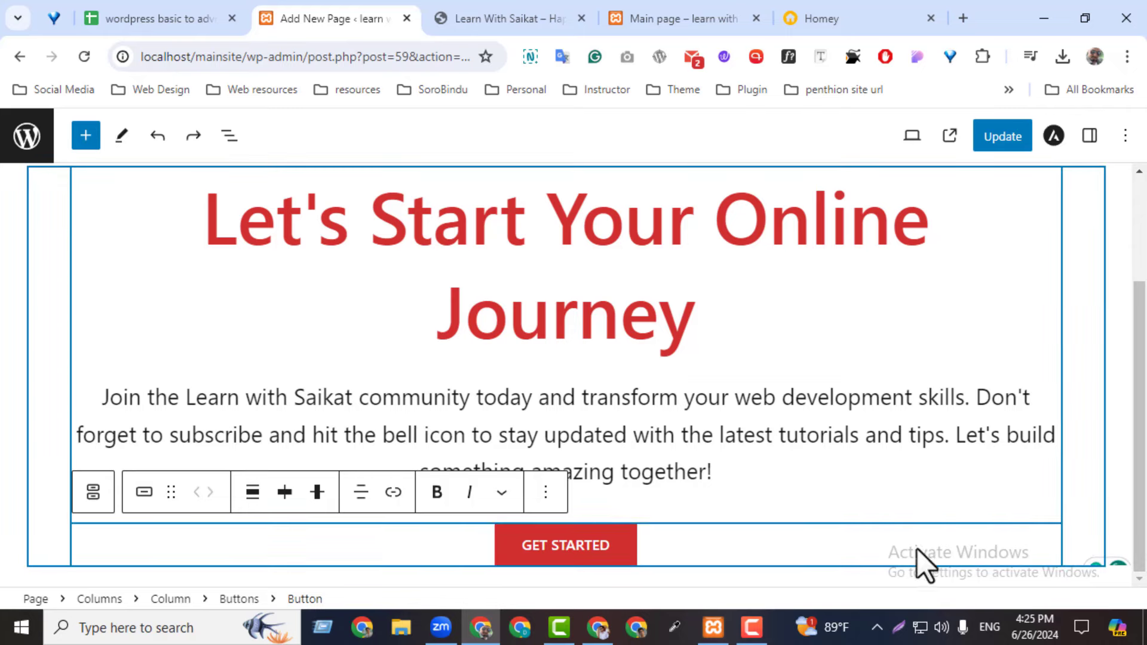
click(84, 136)
mouse_move(43, 308)
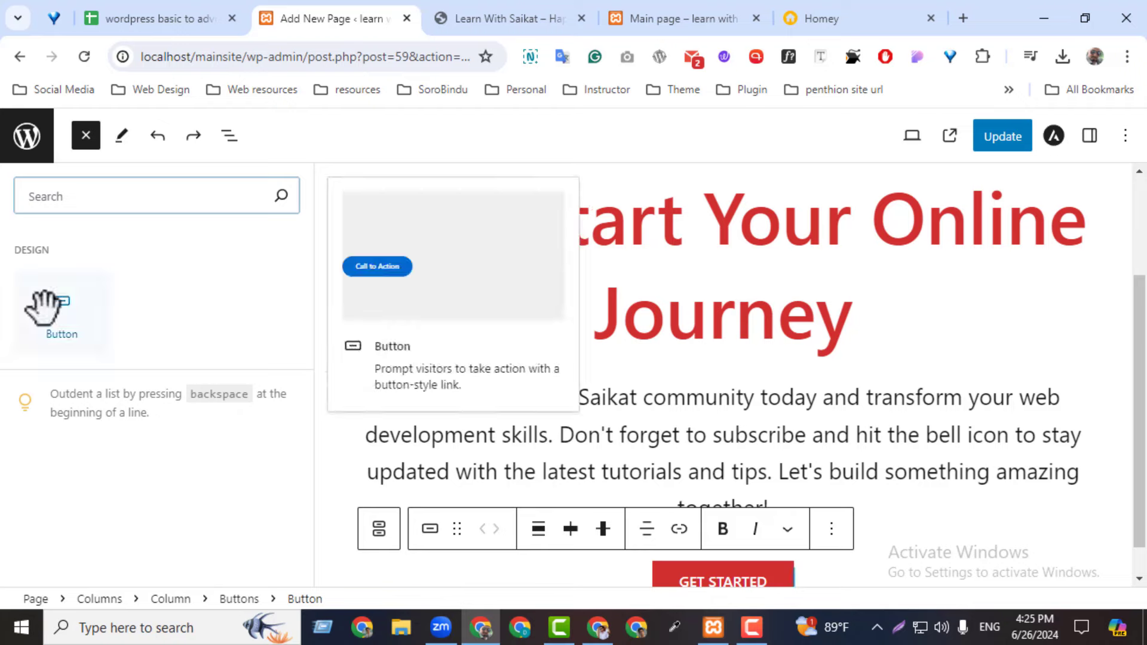
key(Escape)
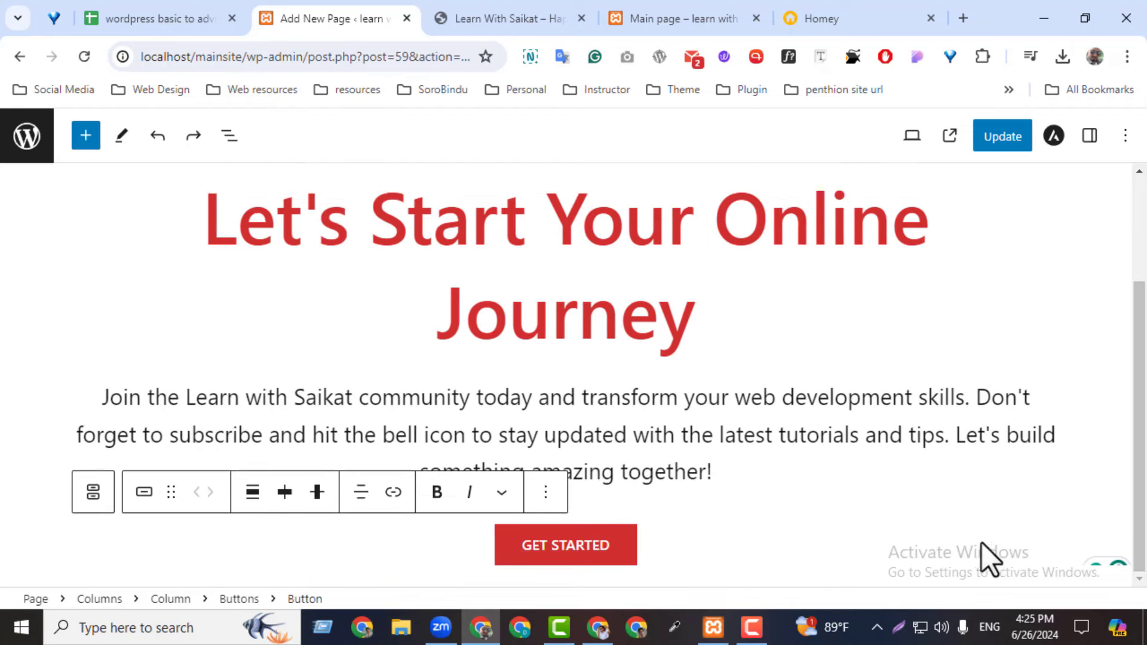
- Insert a Columns block with the 50 / 50 variation below the hero section's columns
click(966, 563)
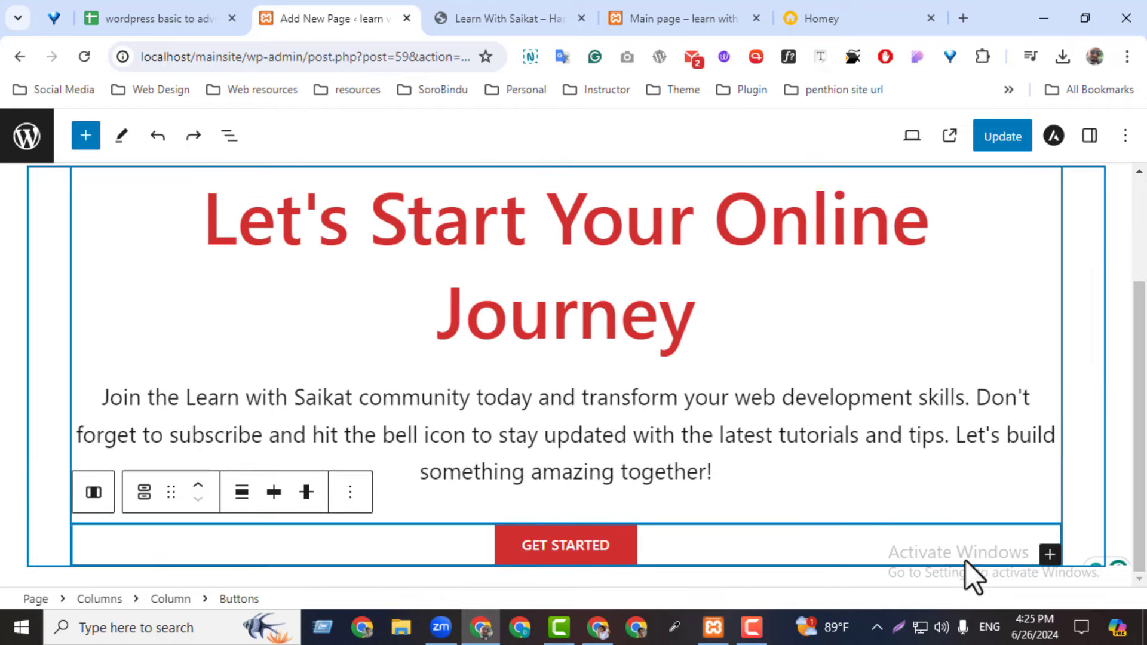
click(1096, 551)
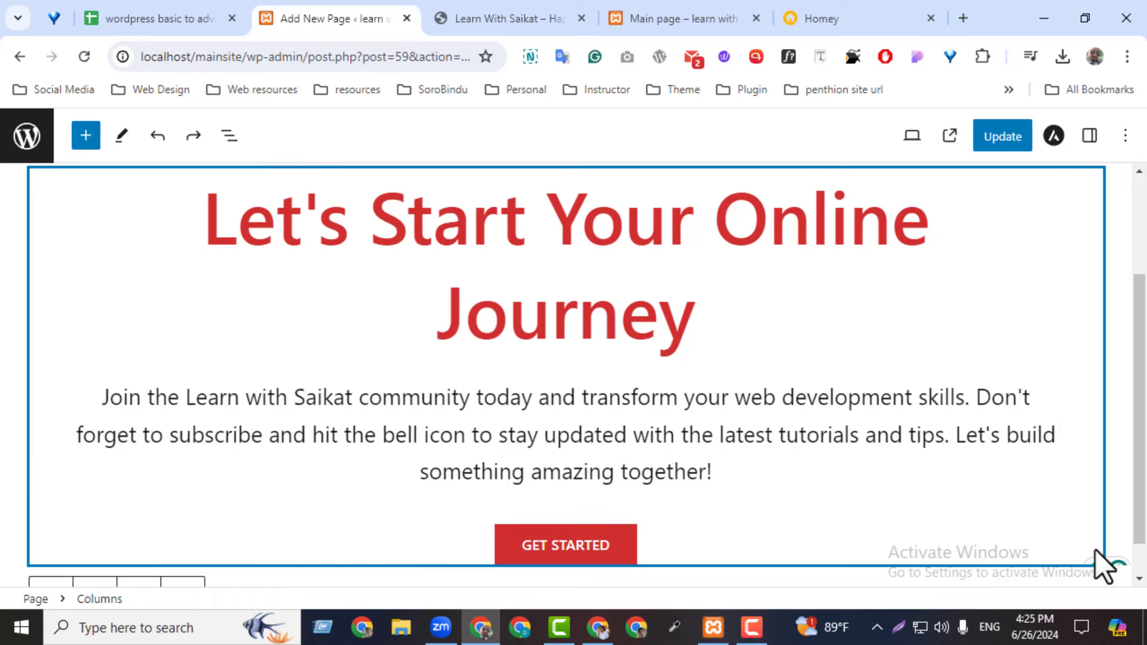
click(1101, 565)
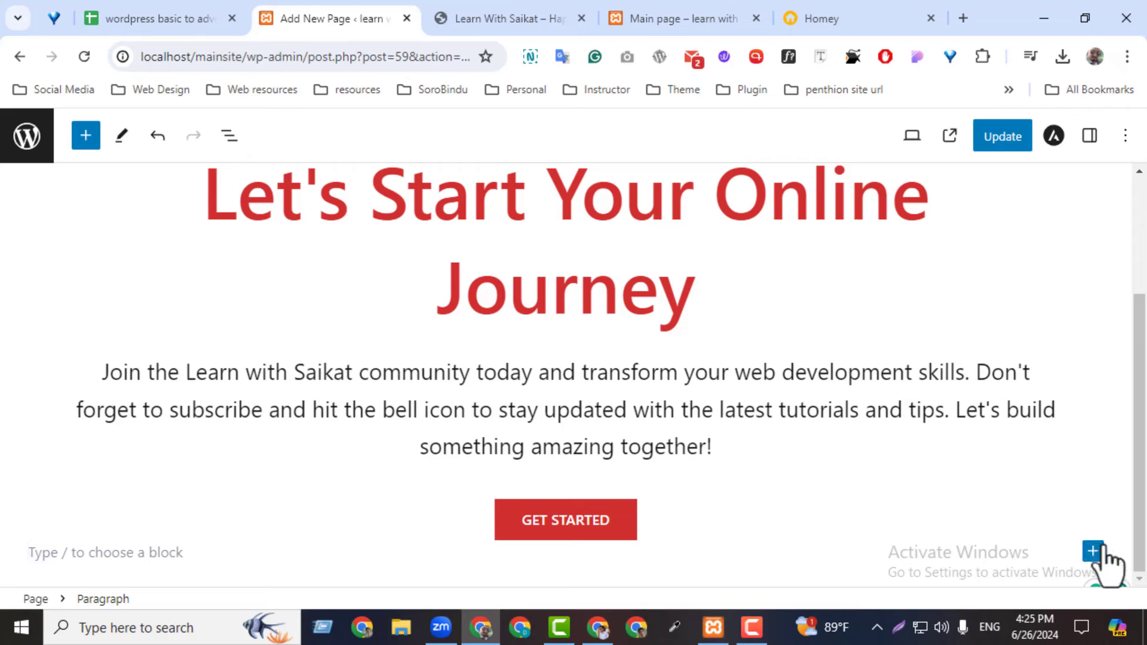
click(1092, 551)
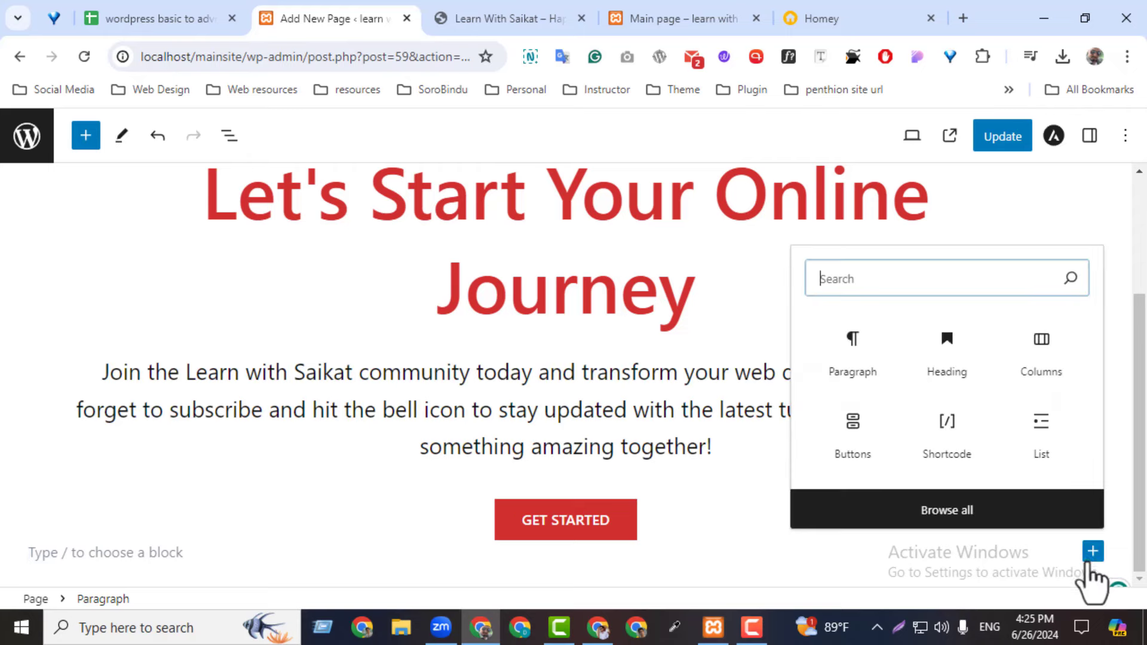
click(1069, 386)
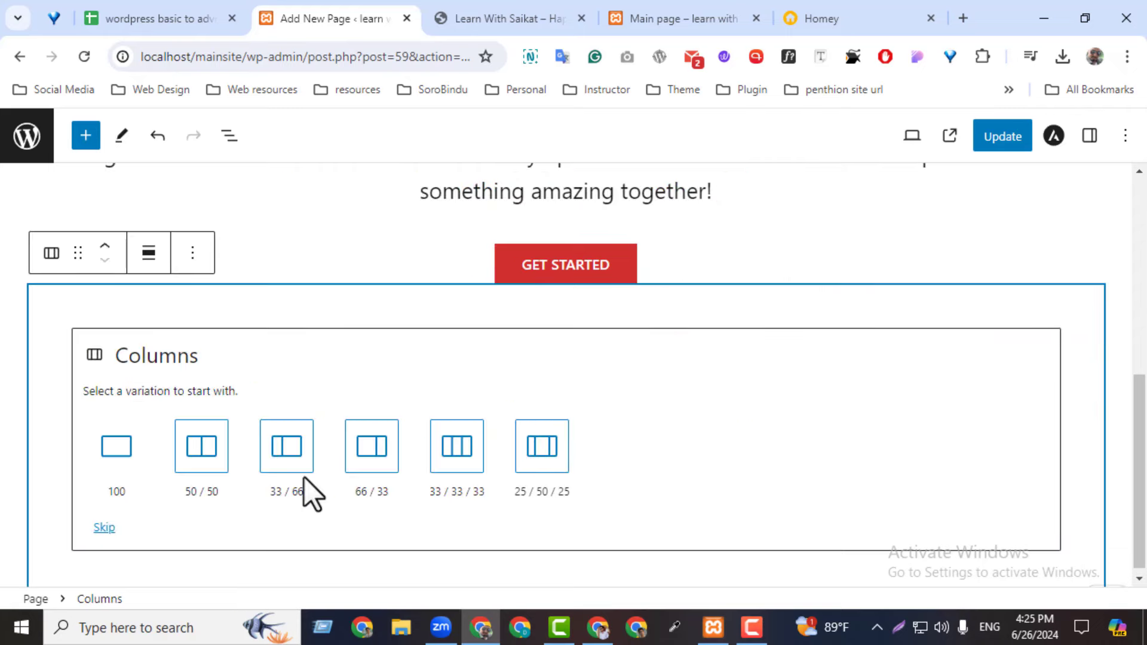
click(216, 452)
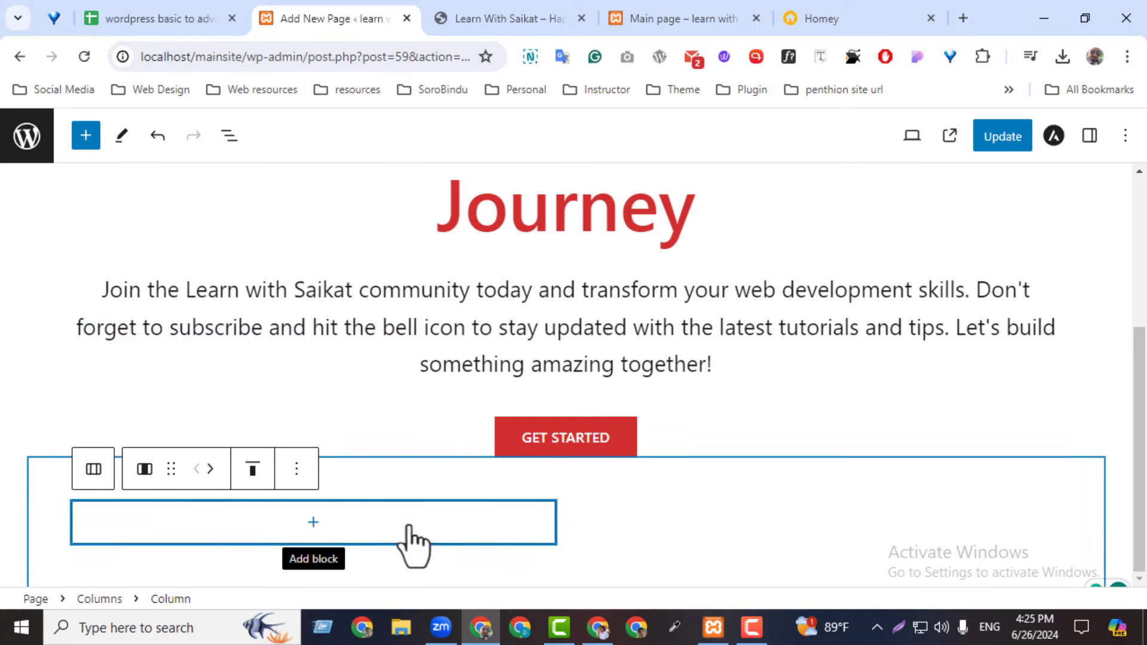
- Set the vertical margin of the new two-column block to 70 px
click(794, 543)
click(352, 525)
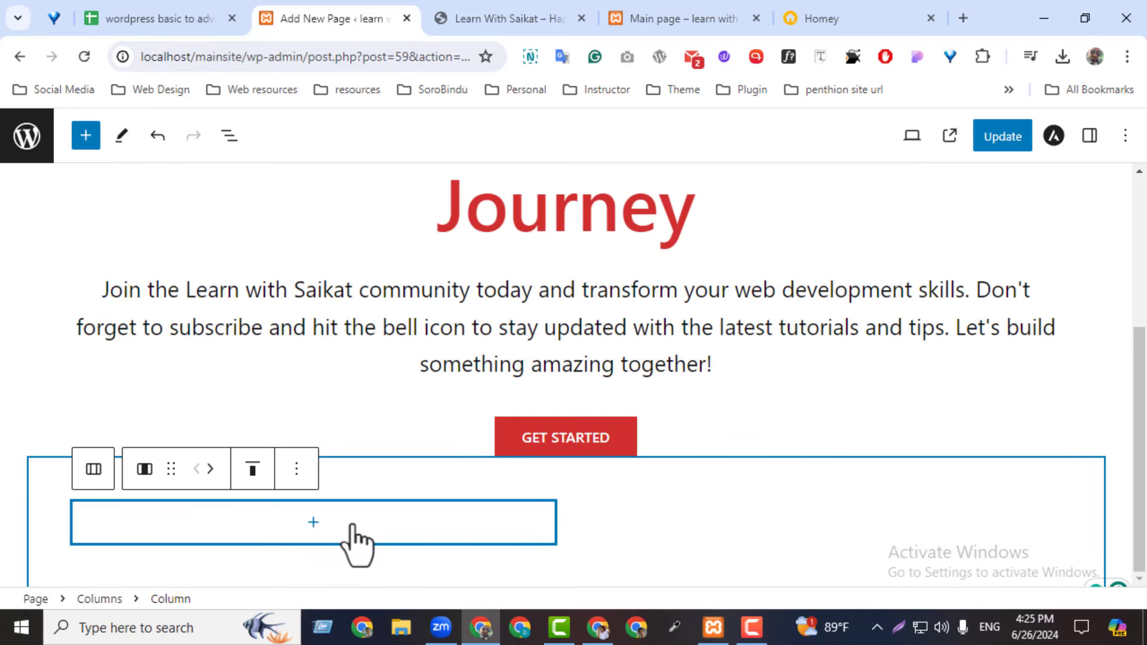
click(93, 469)
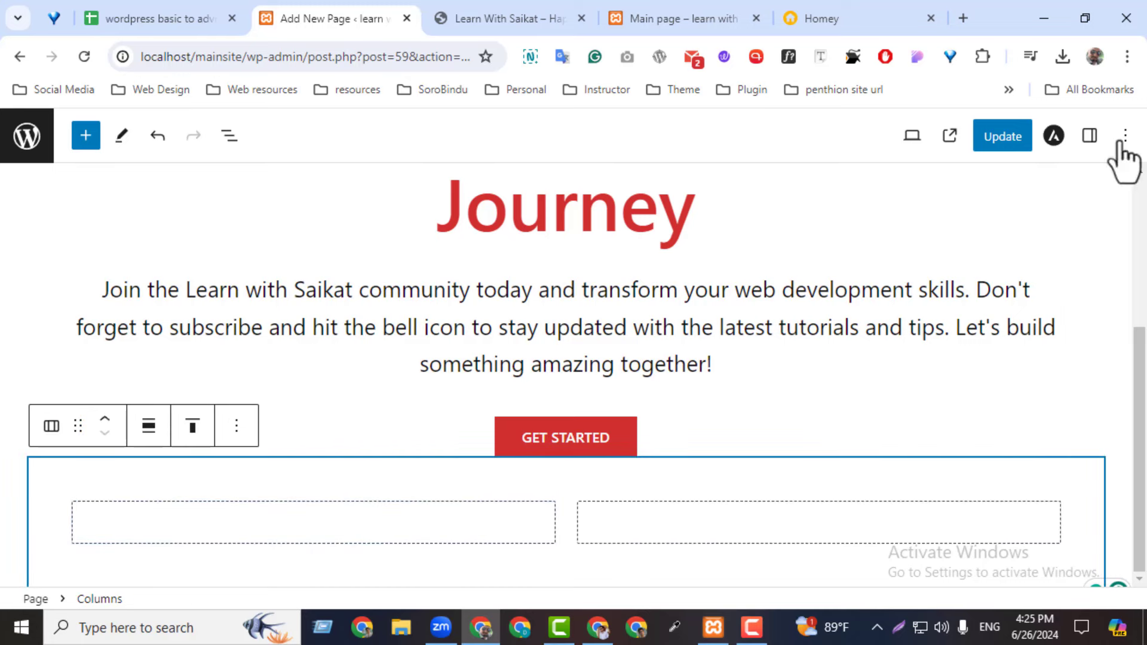
click(1089, 136)
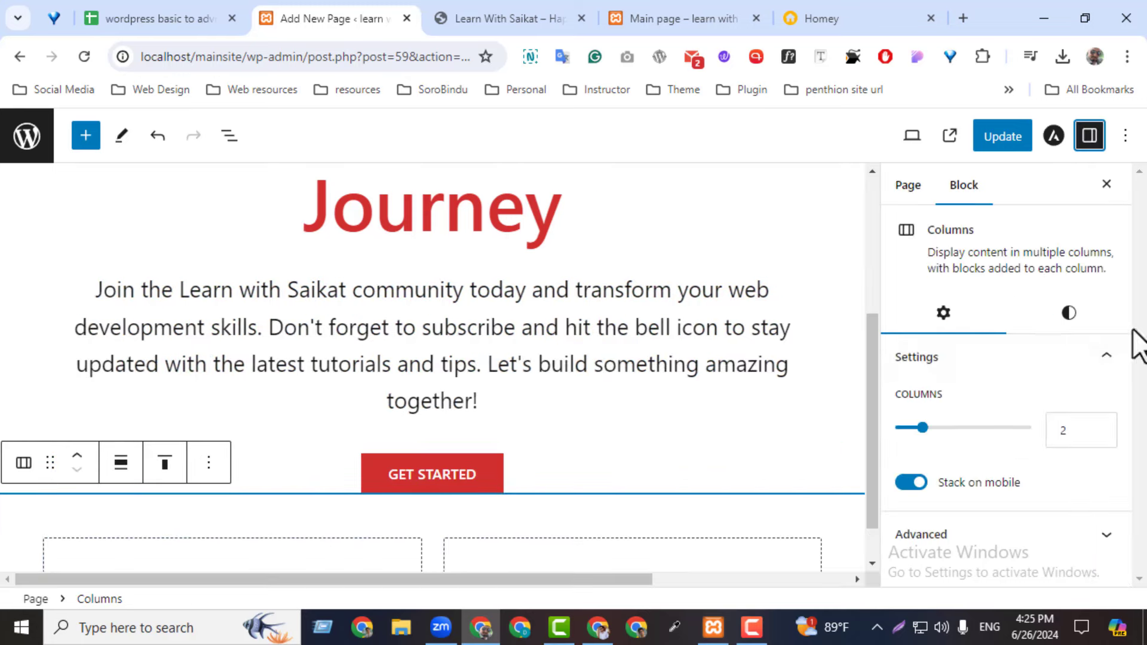
click(980, 541)
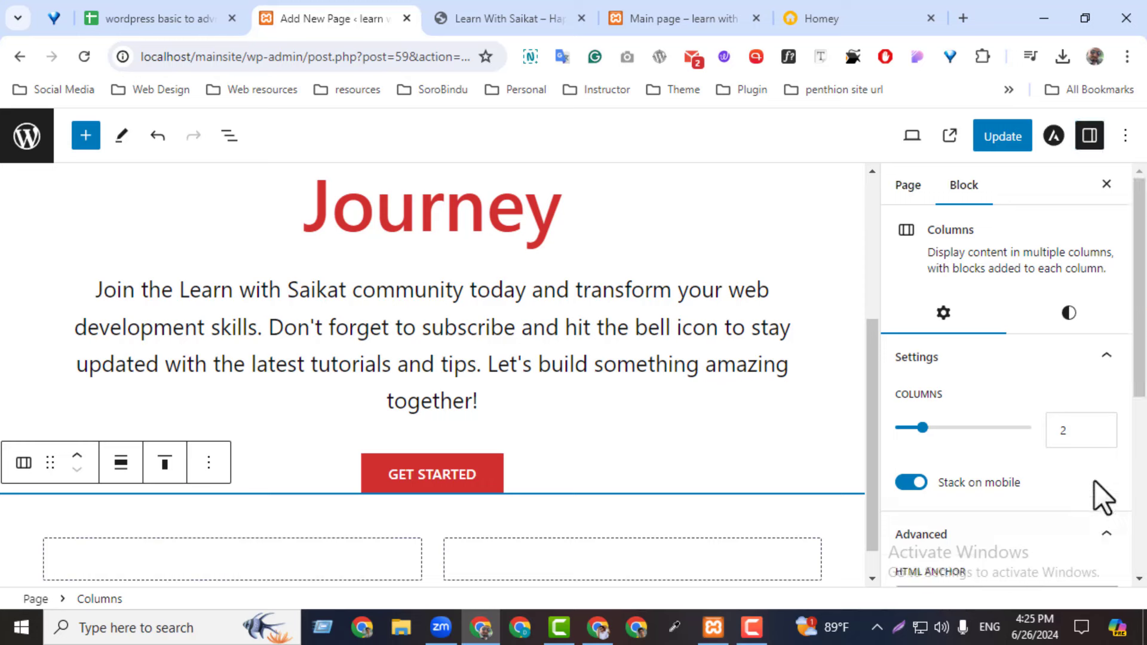
drag(1140, 384, 1135, 441)
click(1120, 317)
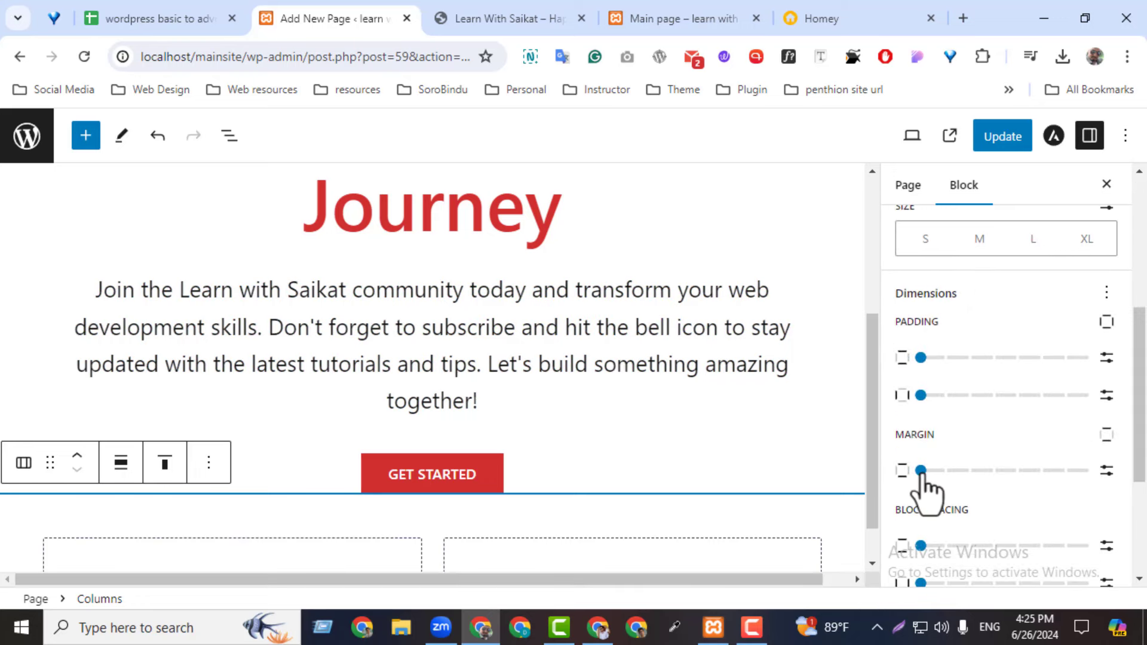
click(1106, 470)
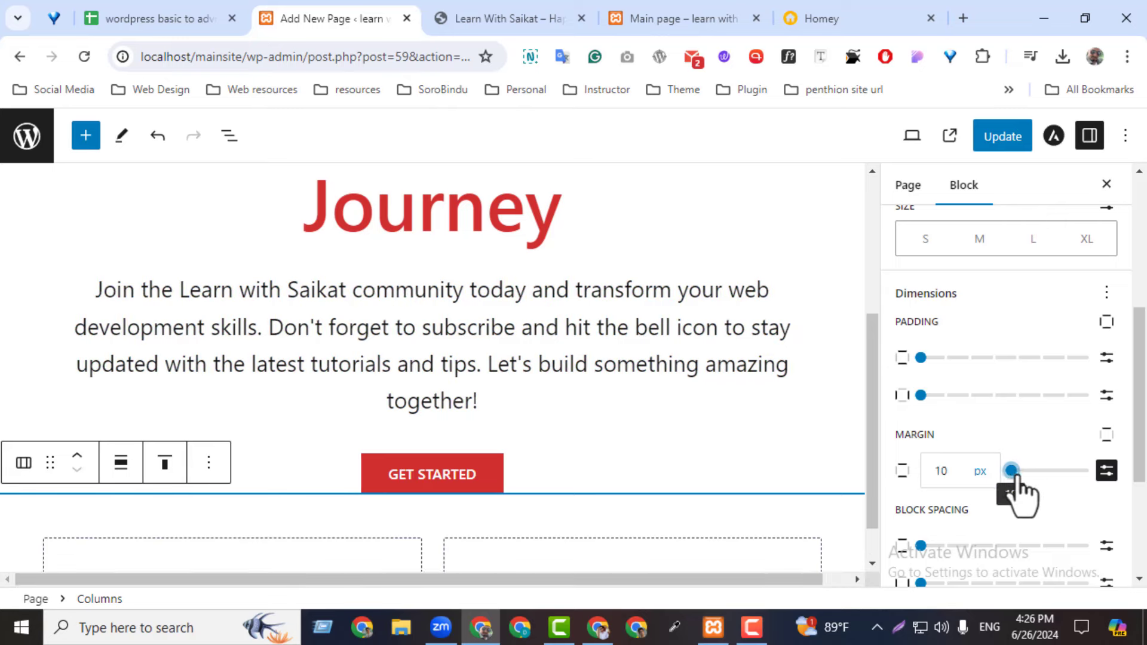
drag(1016, 477, 1028, 480)
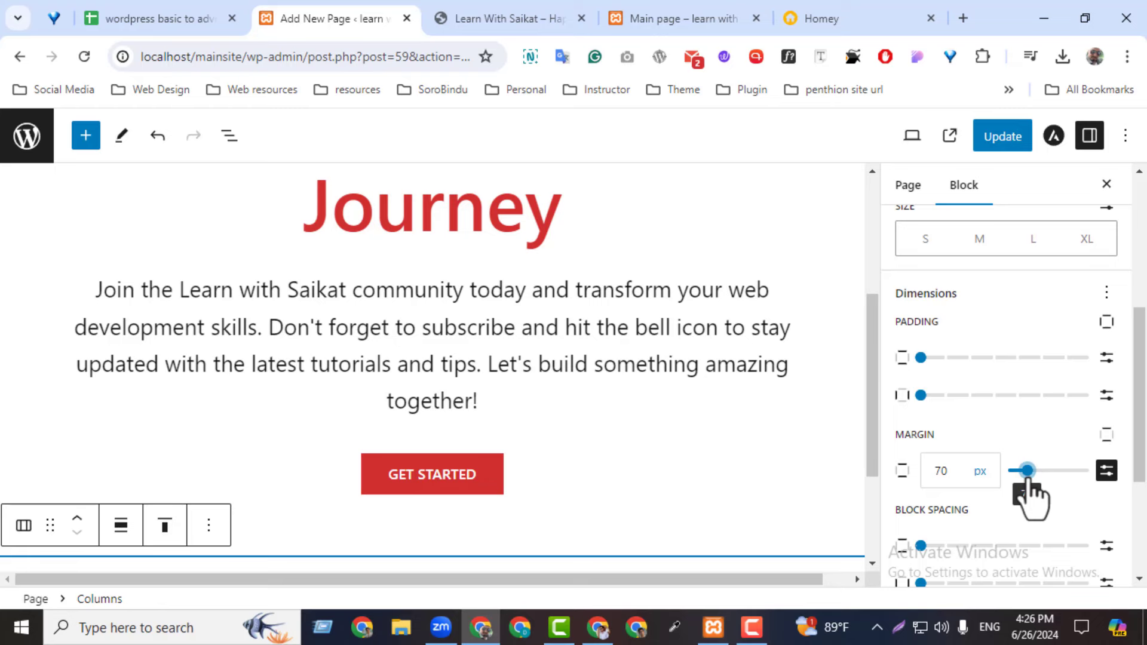
- Insert a Heading block in the first column of the new two-column block
scroll(1015, 478, down, 3)
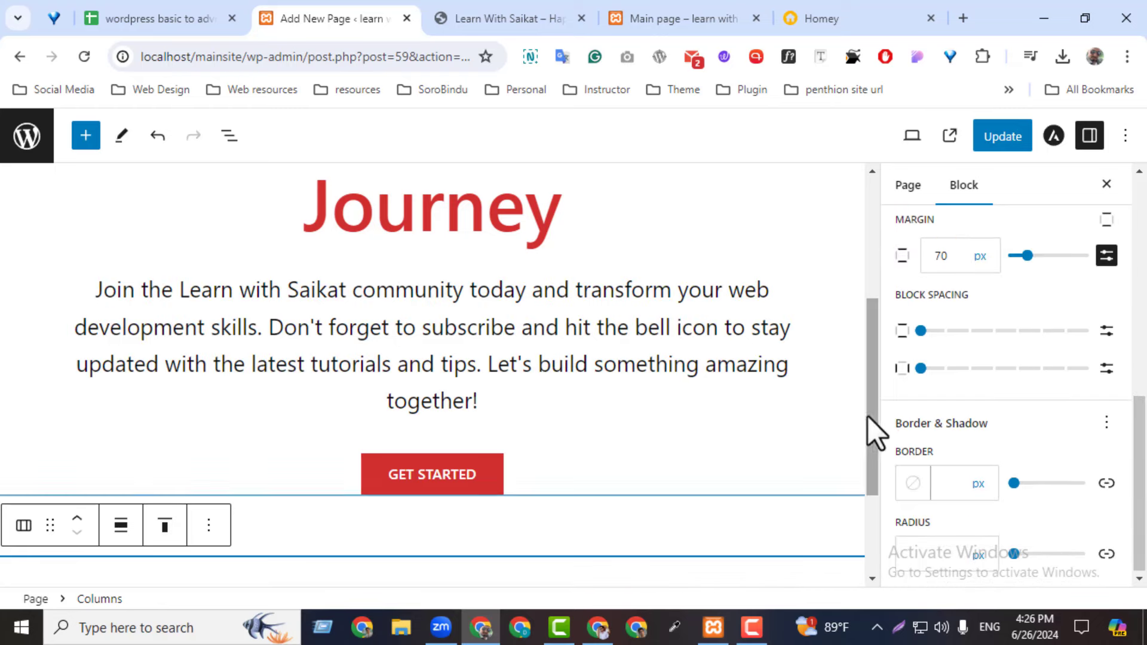
scroll(873, 442, down, 3)
click(225, 481)
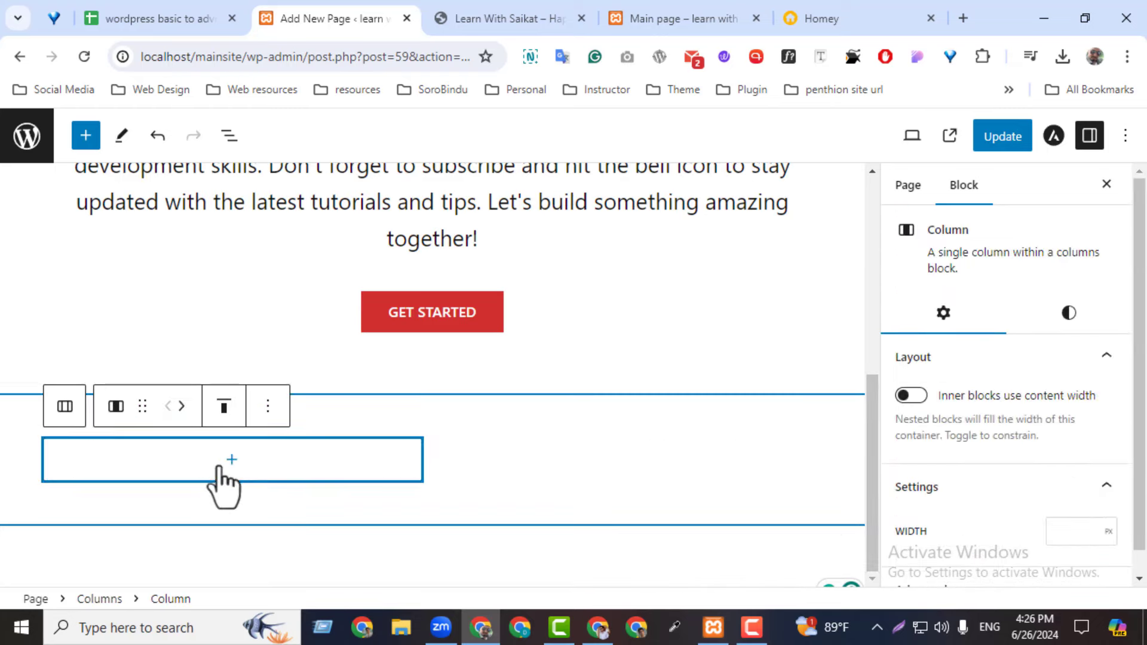
click(231, 472)
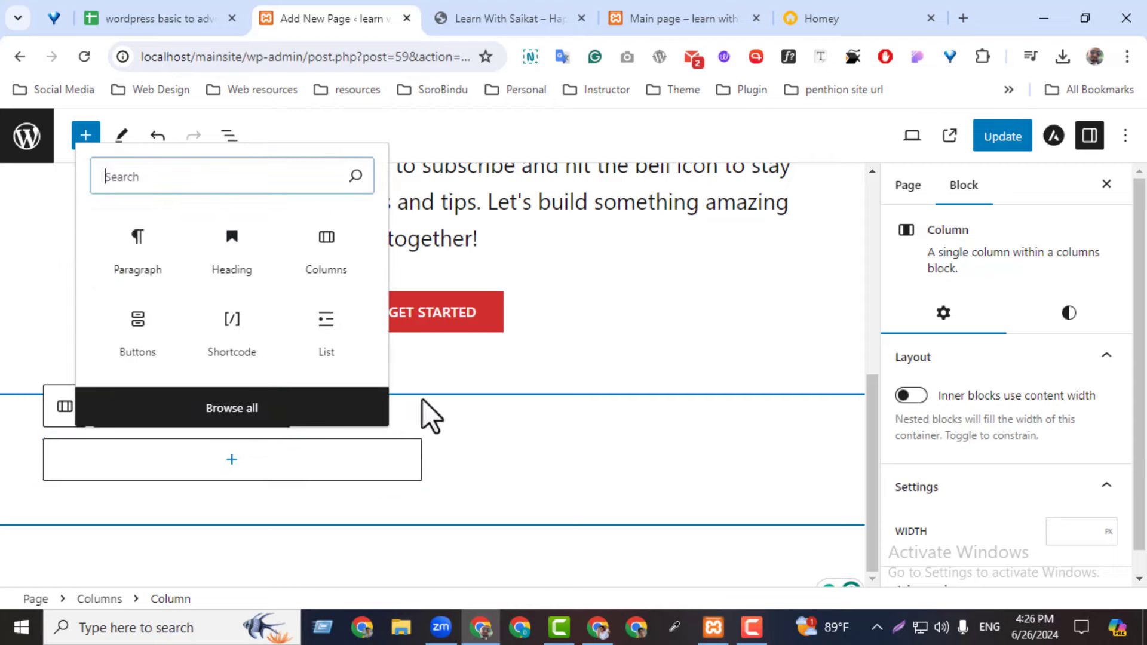
click(232, 257)
- Copy the course heading from devtoolsbd.xyz and paste "WordPress Basic To Advance Free Course" into the new Heading block
click(564, 17)
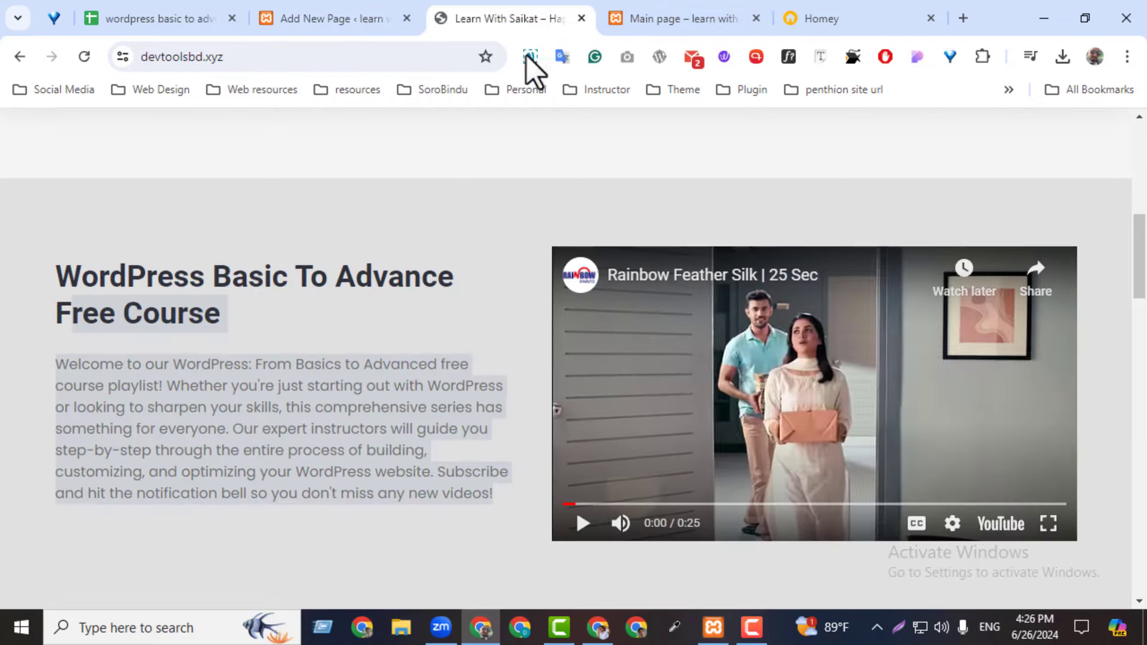
triple_click(86, 312)
key(ctrl+c)
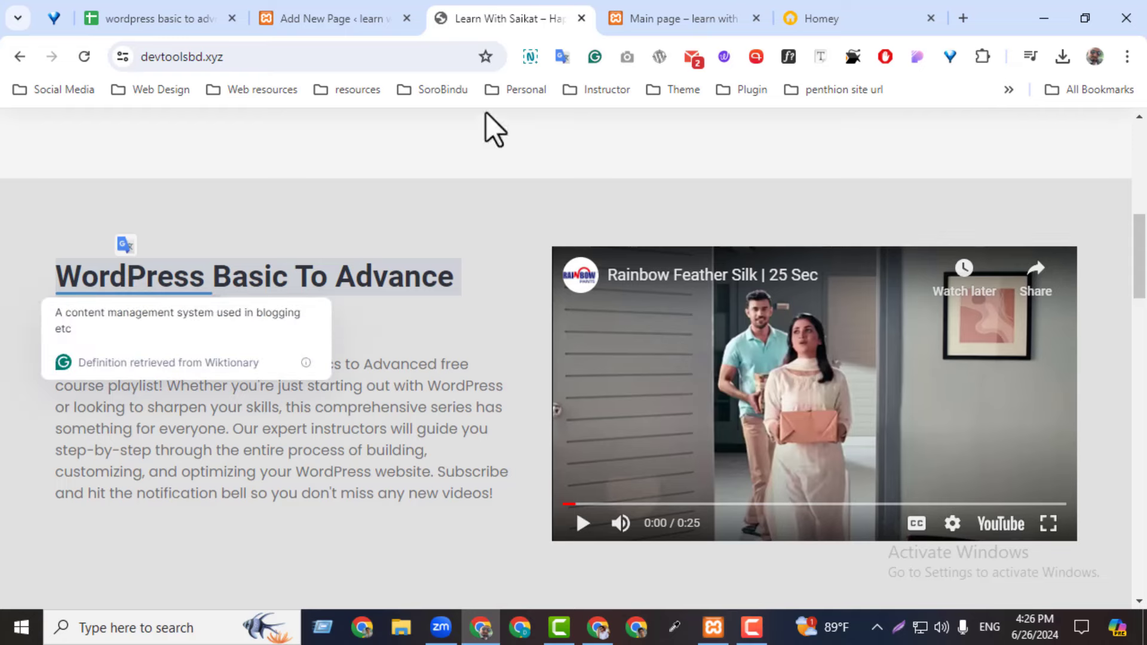
click(708, 17)
click(368, 21)
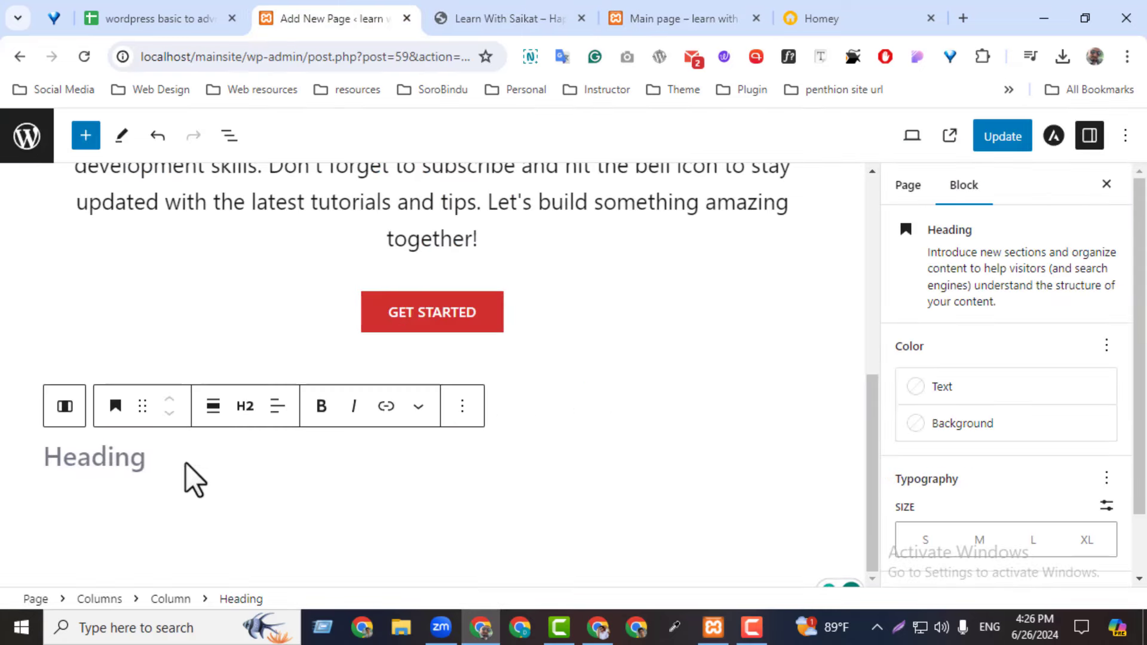
click(151, 456)
scroll(151, 456, up, 2)
key(ctrl+v)
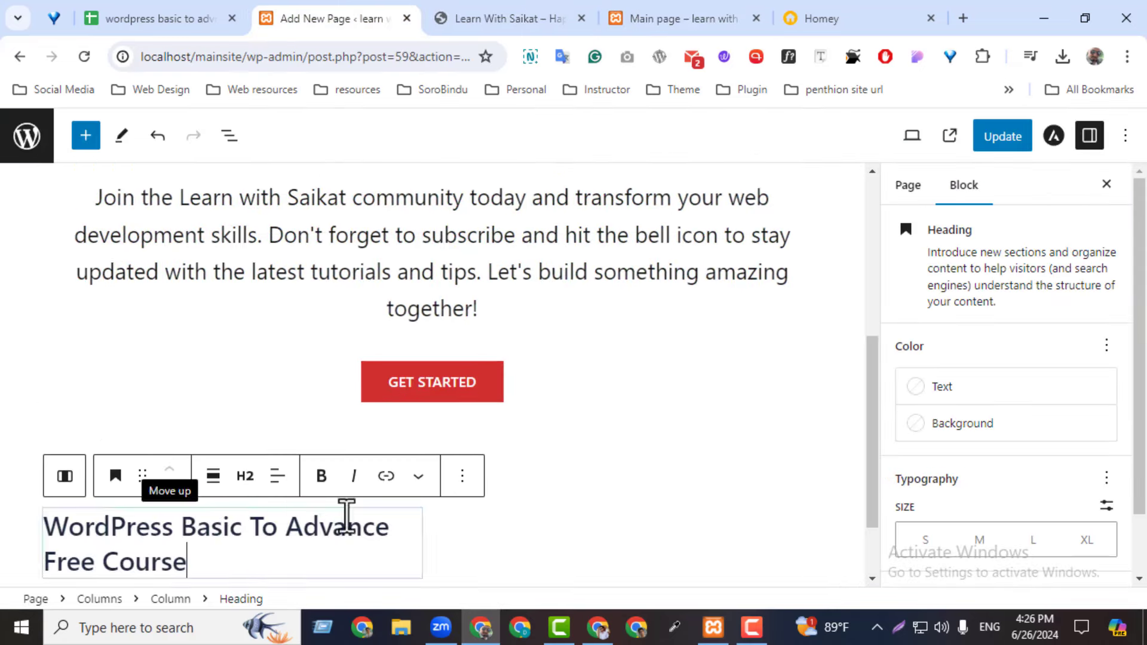
- Copy the WordPress course description paragraph from devtoolsbd.xyz and return to the page being edited
click(633, 18)
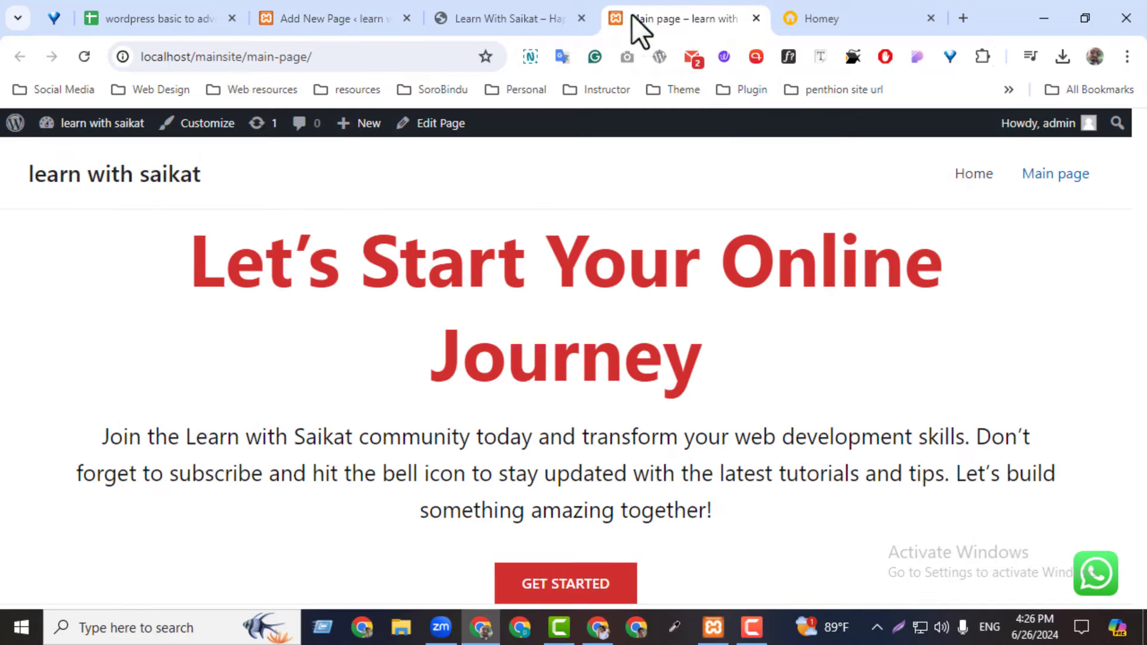
click(558, 15)
triple_click(297, 471)
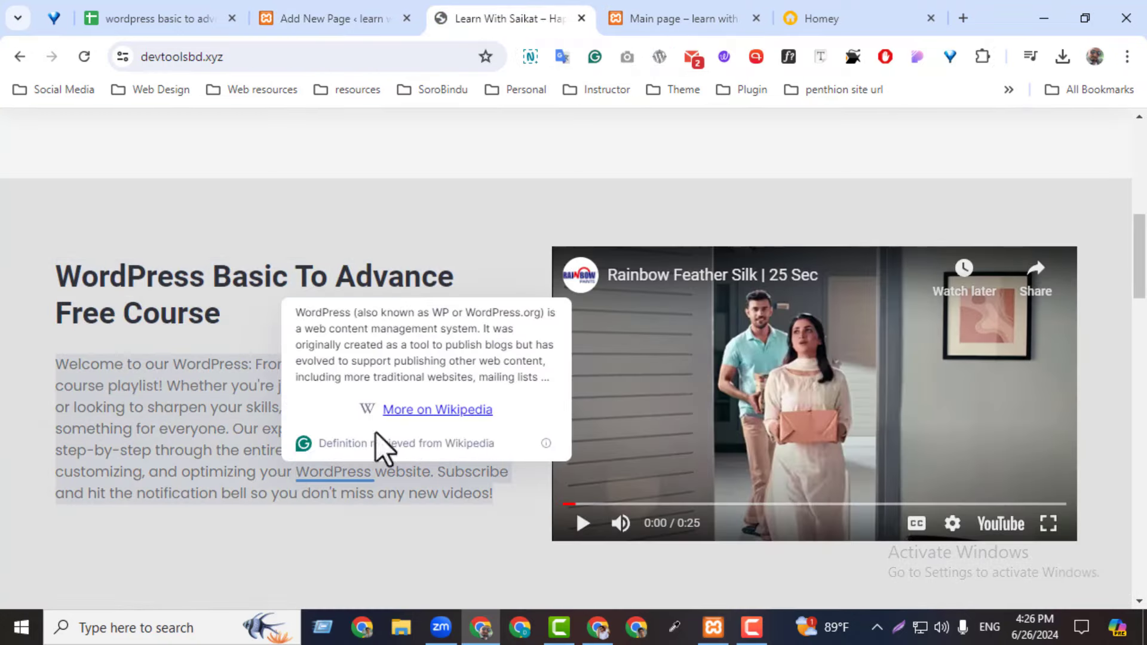
click(661, 19)
click(346, 18)
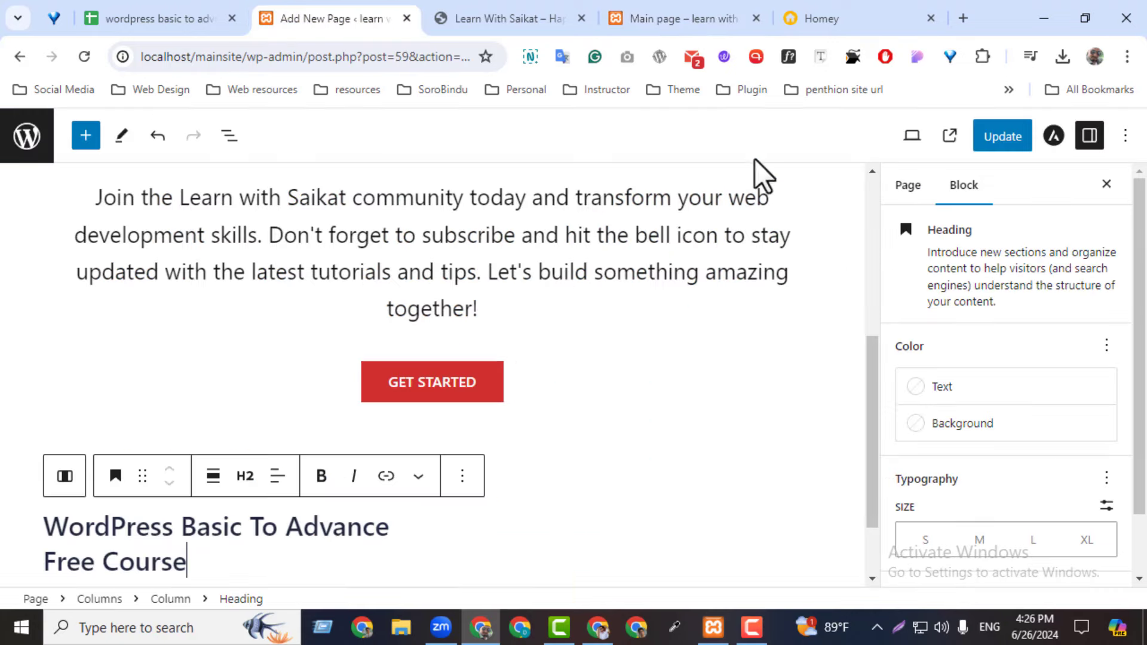
scroll(1022, 266, down, 1)
scroll(866, 523, down, 2)
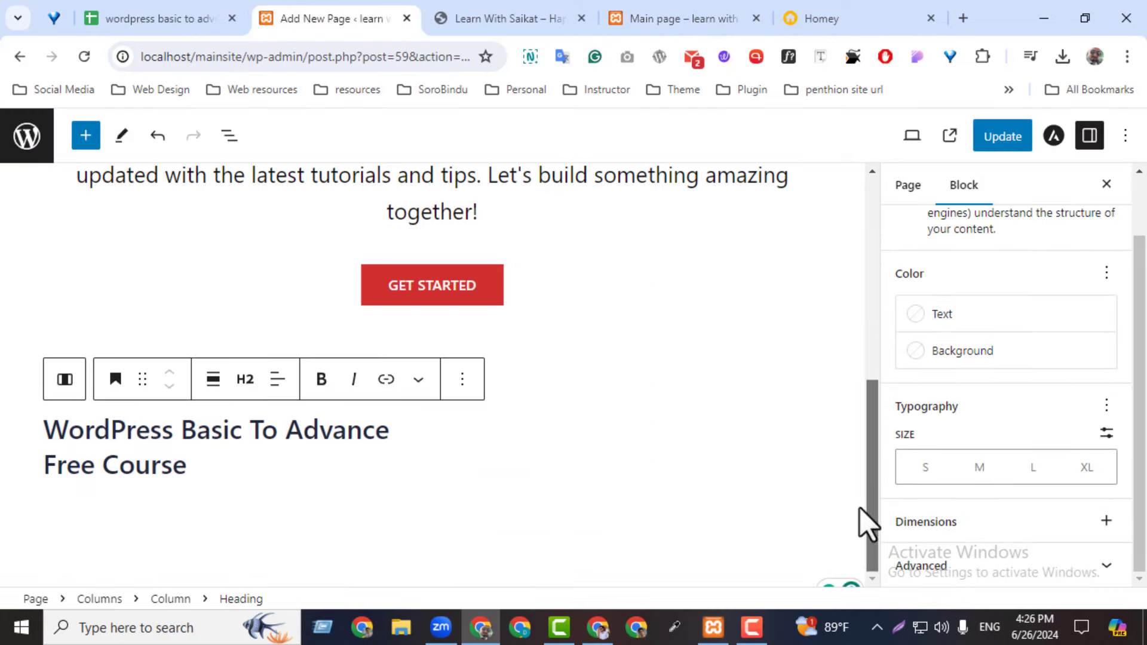
click(462, 380)
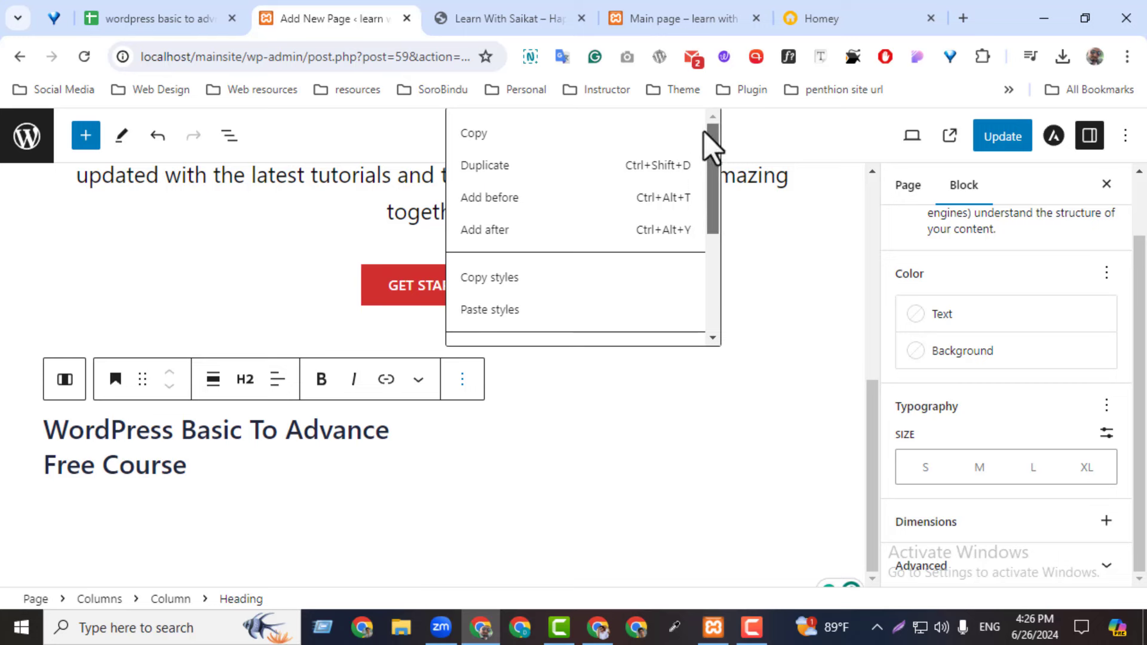
key(Escape)
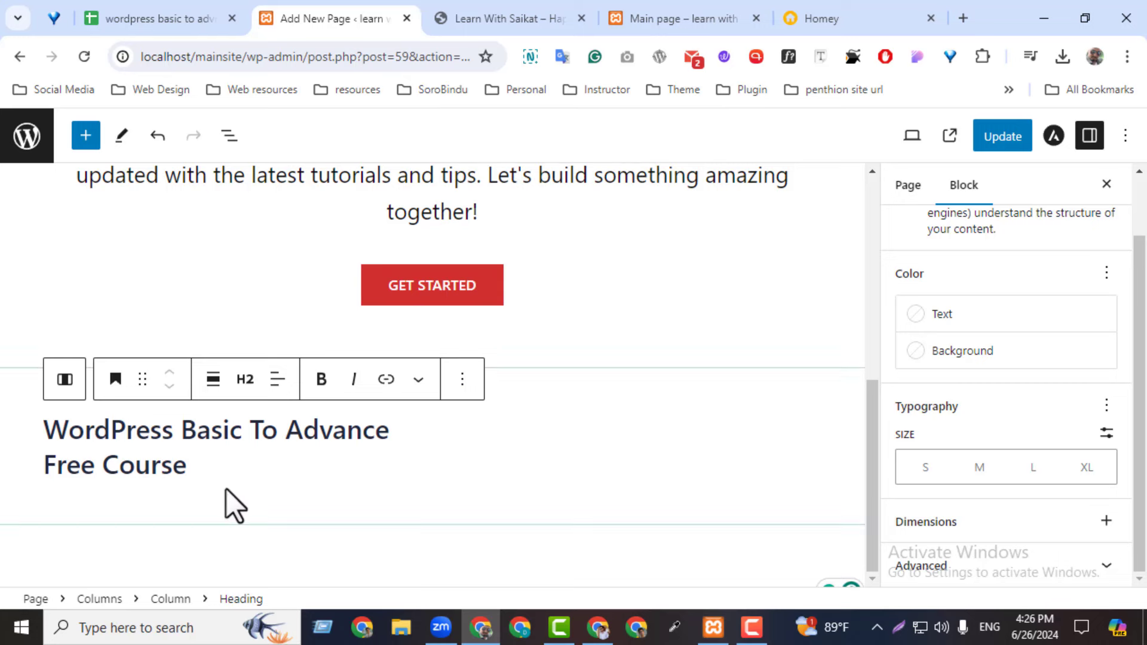
click(461, 380)
drag(721, 200, 717, 341)
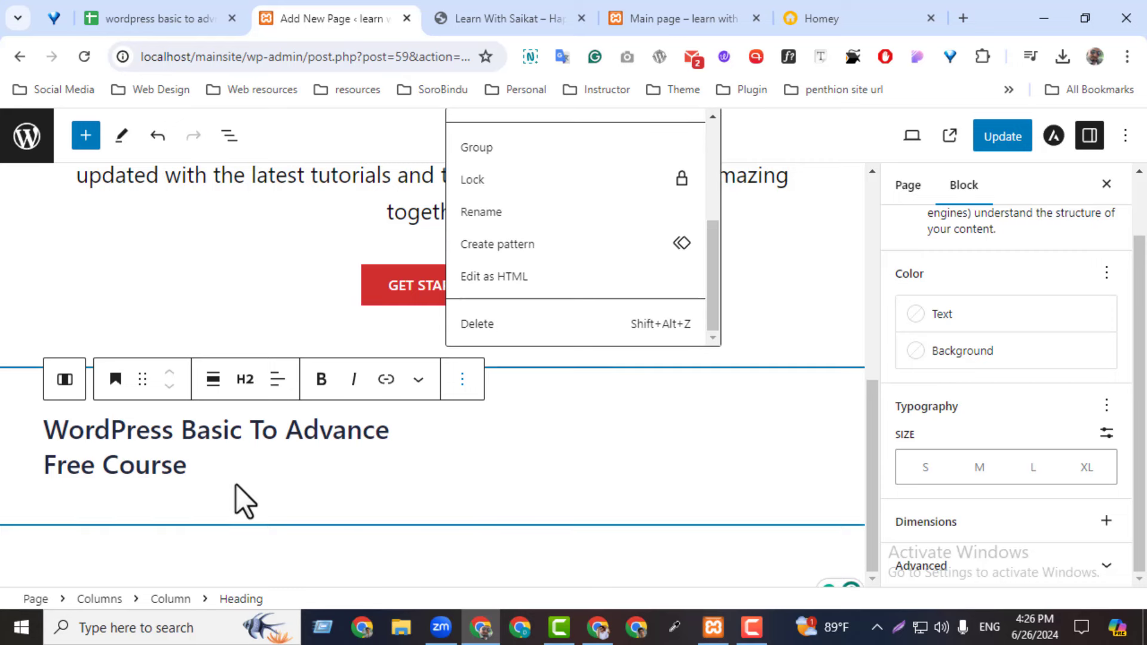
click(267, 483)
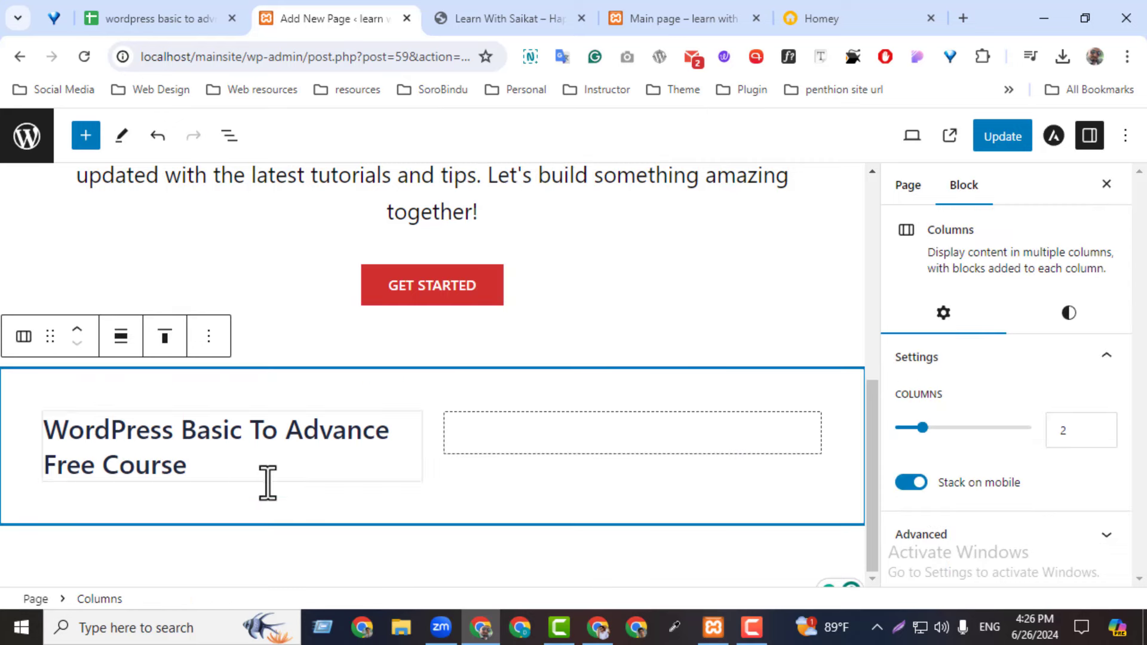
- Add a paragraph below the "WordPress Basic To Advance Free Course" heading and paste the copied course description into the column
click(301, 480)
key(Return)
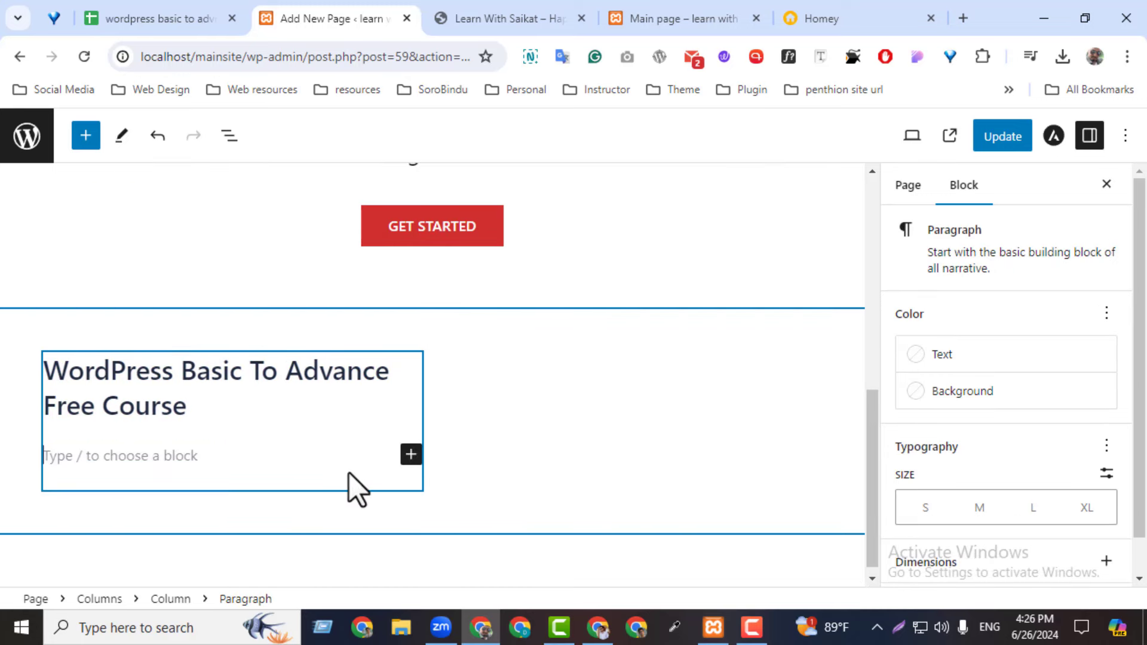
click(411, 455)
click(475, 598)
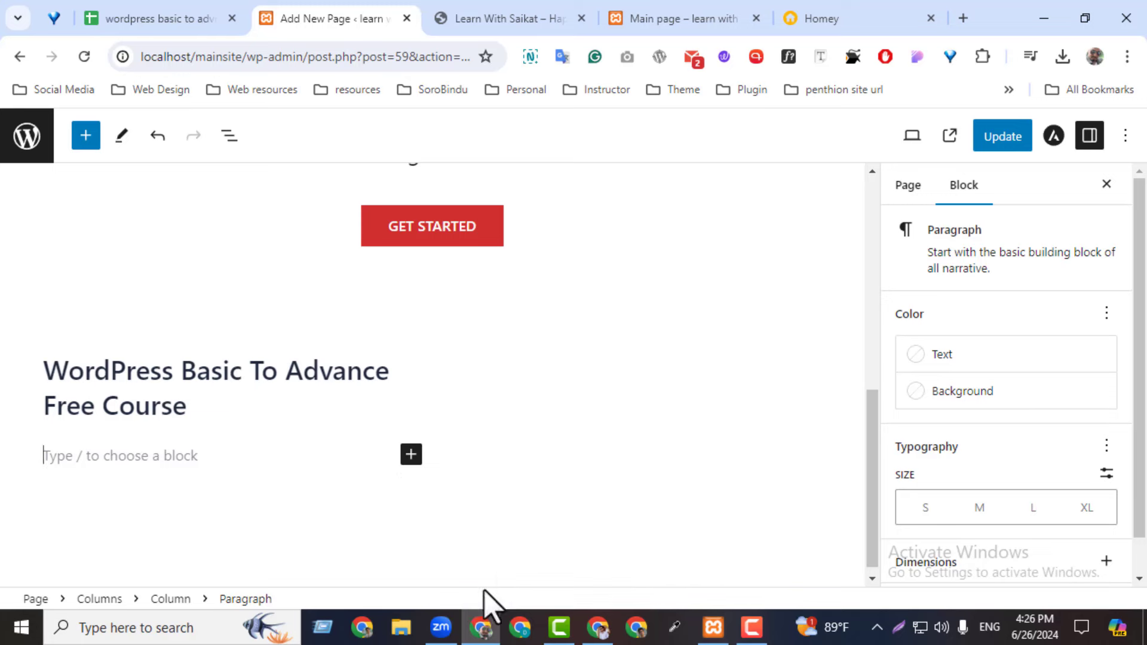
click(130, 485)
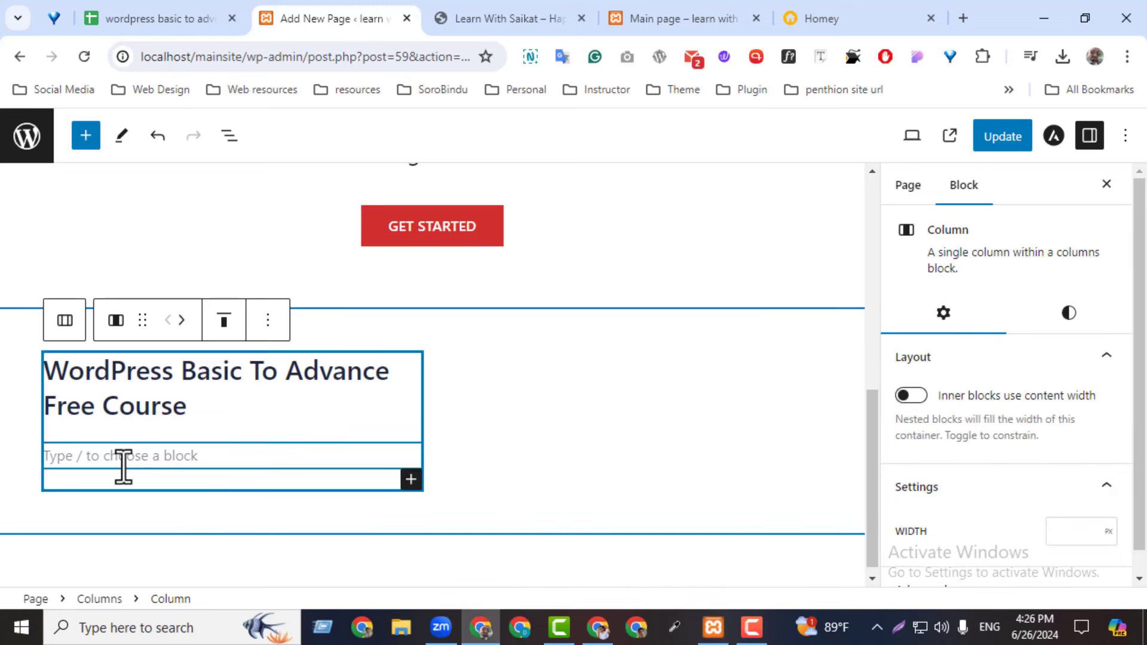
click(123, 466)
key(ctrl+v)
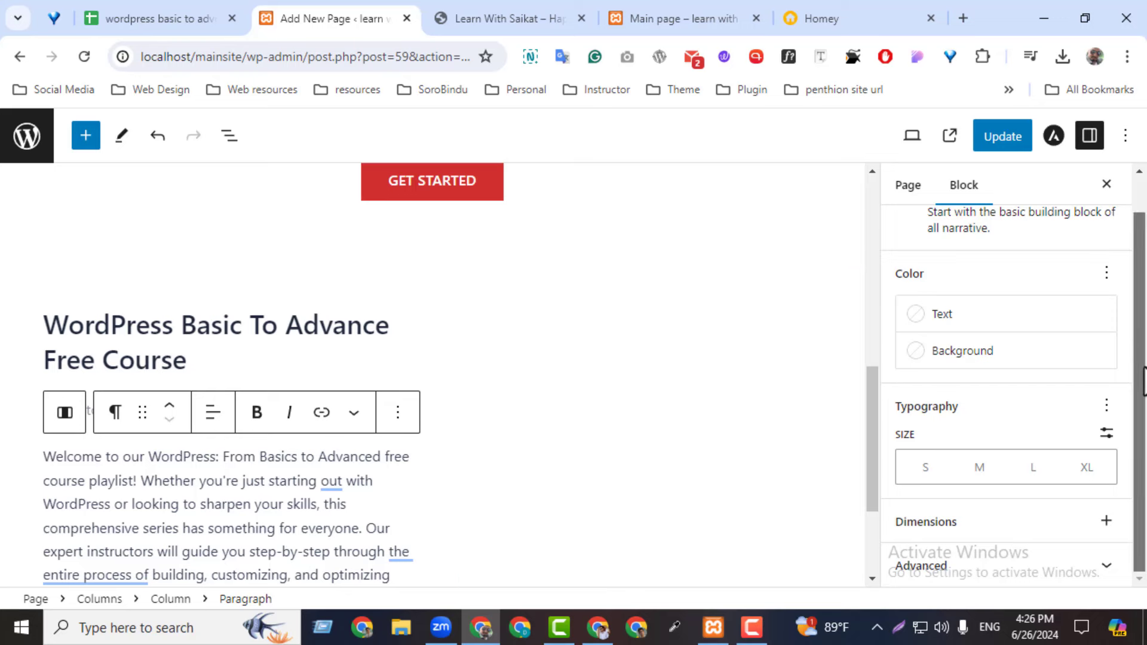
- Insert a Video block in the empty second column beside the course description
scroll(777, 442, down, 3)
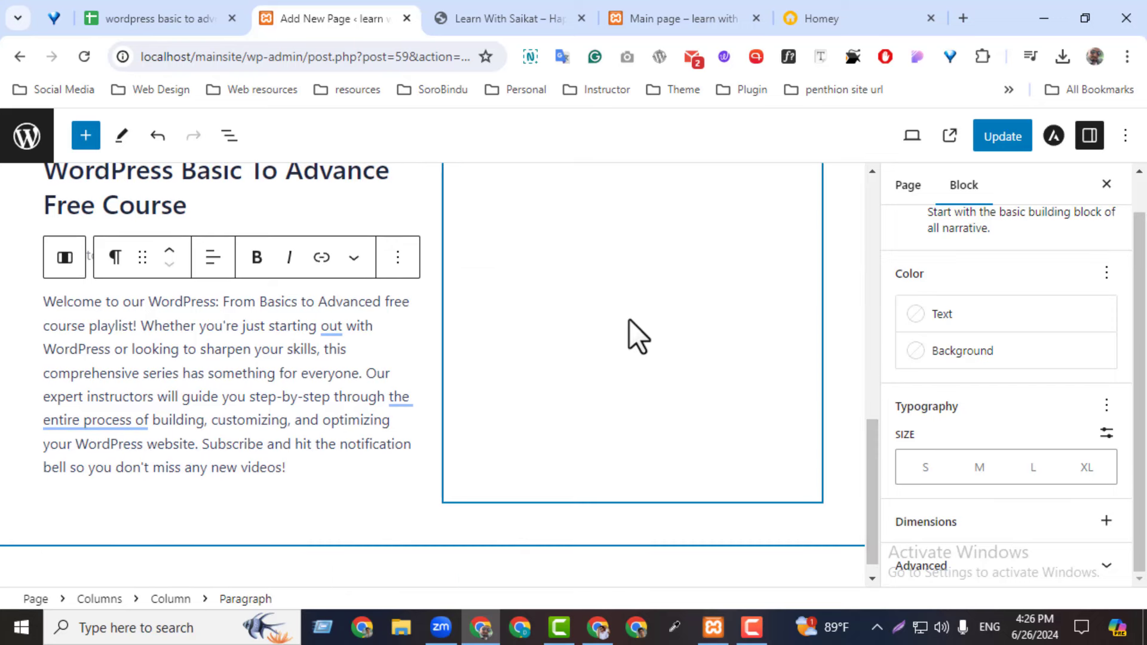
click(641, 361)
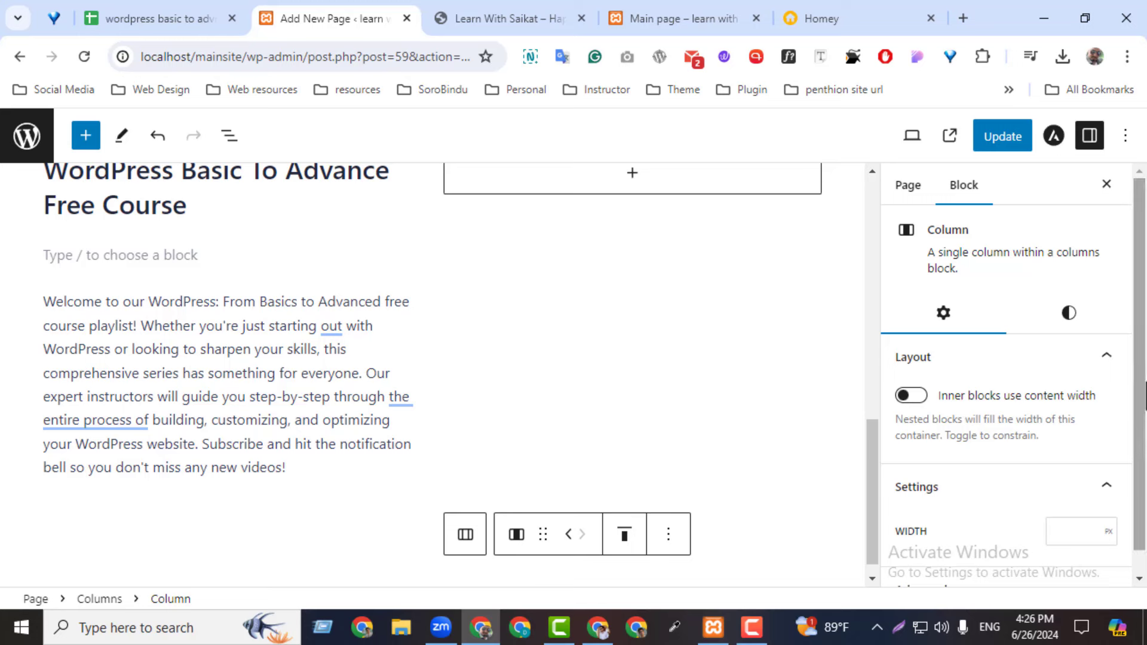
click(633, 173)
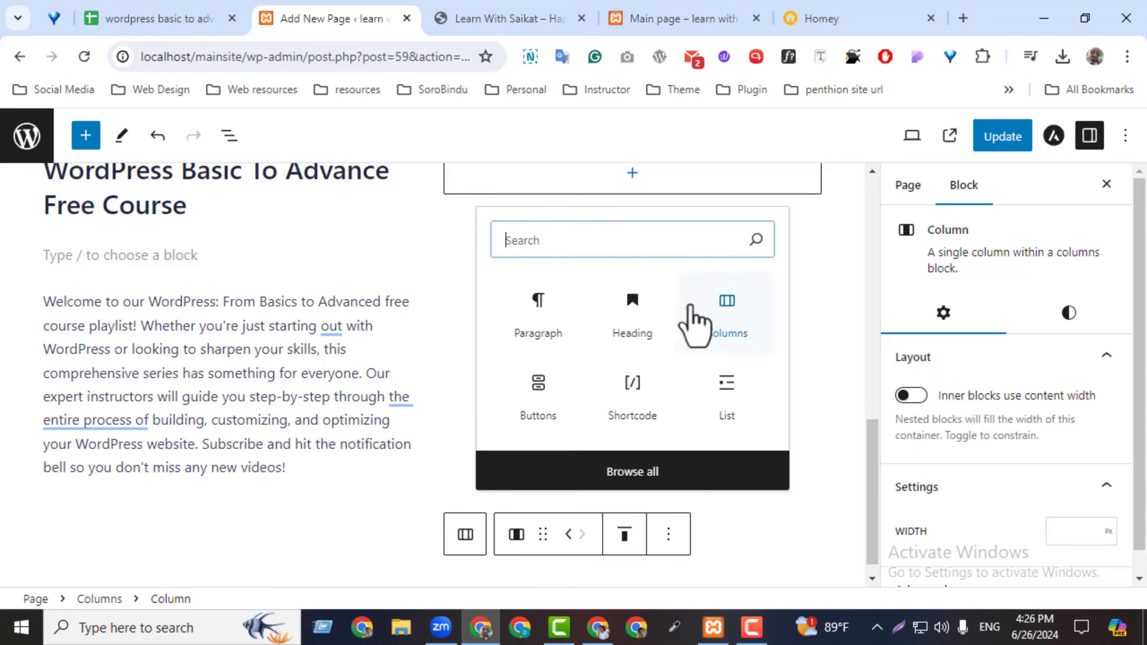
text(vi)
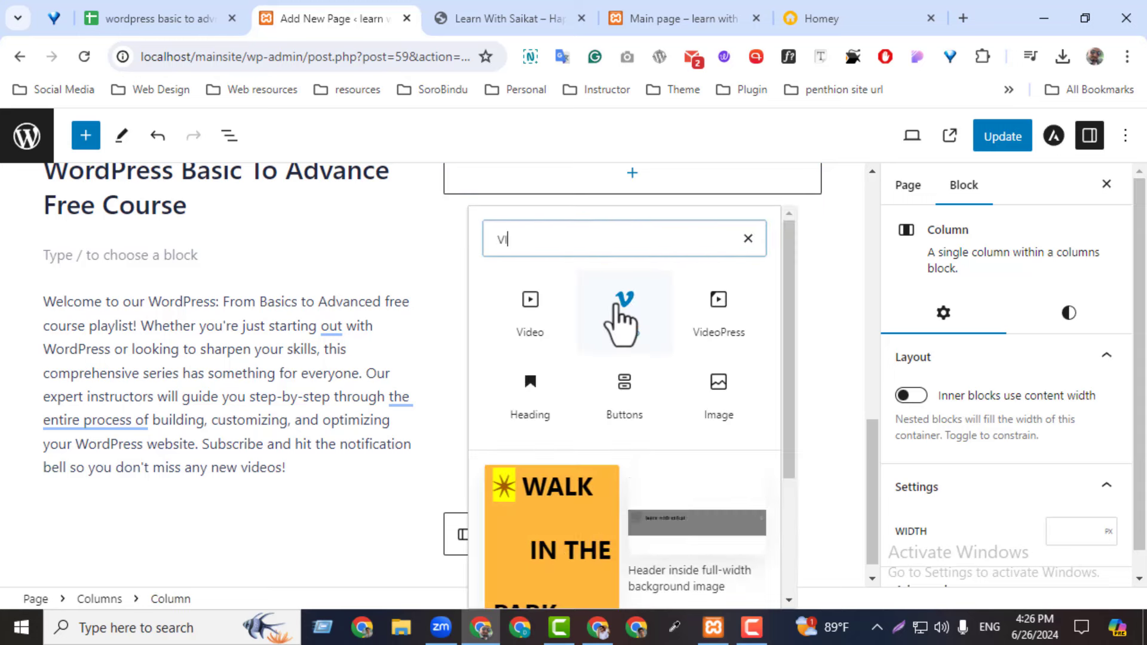
click(530, 349)
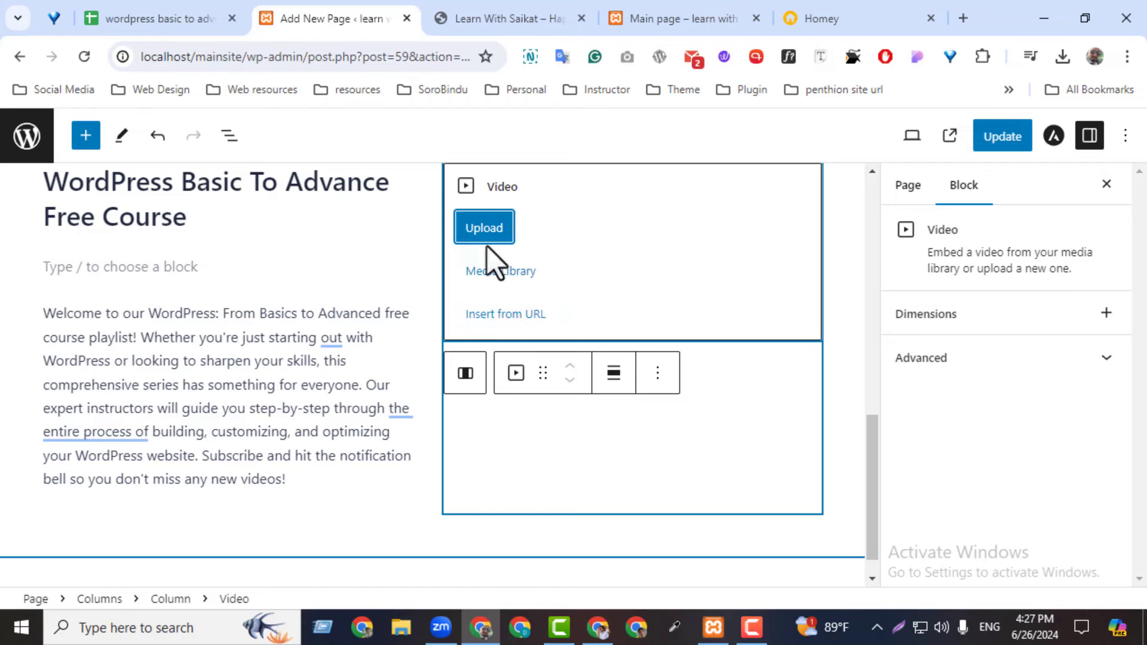
- Embed the "Rainbow Feather Silk | 25 Sec" YouTube video in the Video block using its URL copied from devtoolsbd.xyz
click(484, 229)
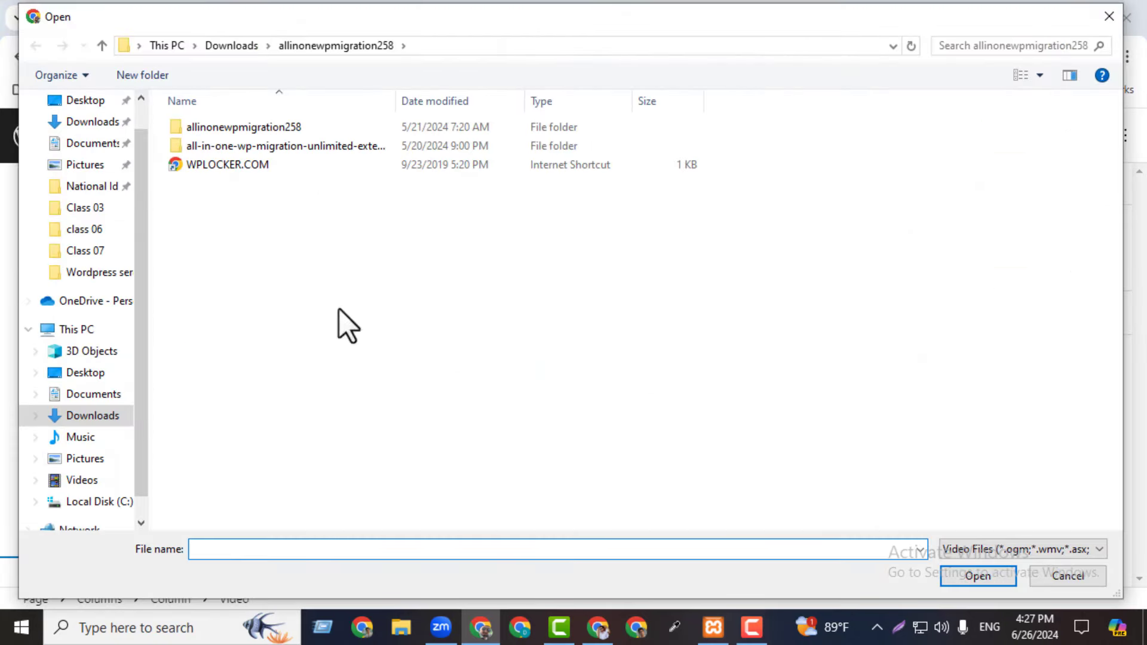
click(1107, 18)
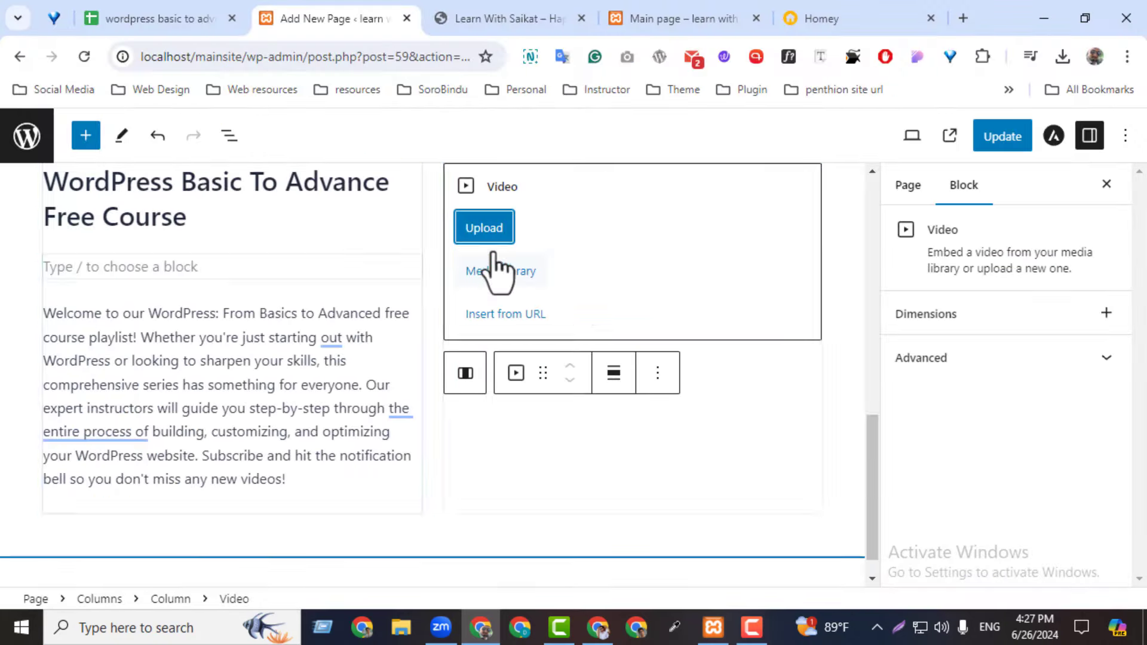
click(500, 323)
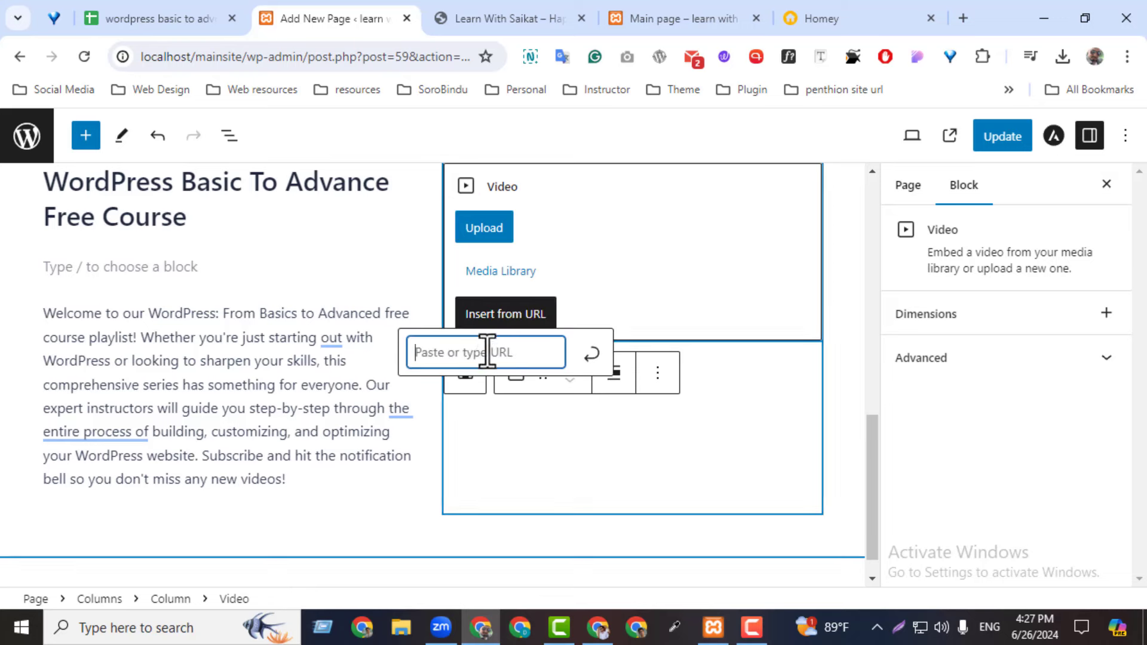
click(523, 21)
right_click(765, 370)
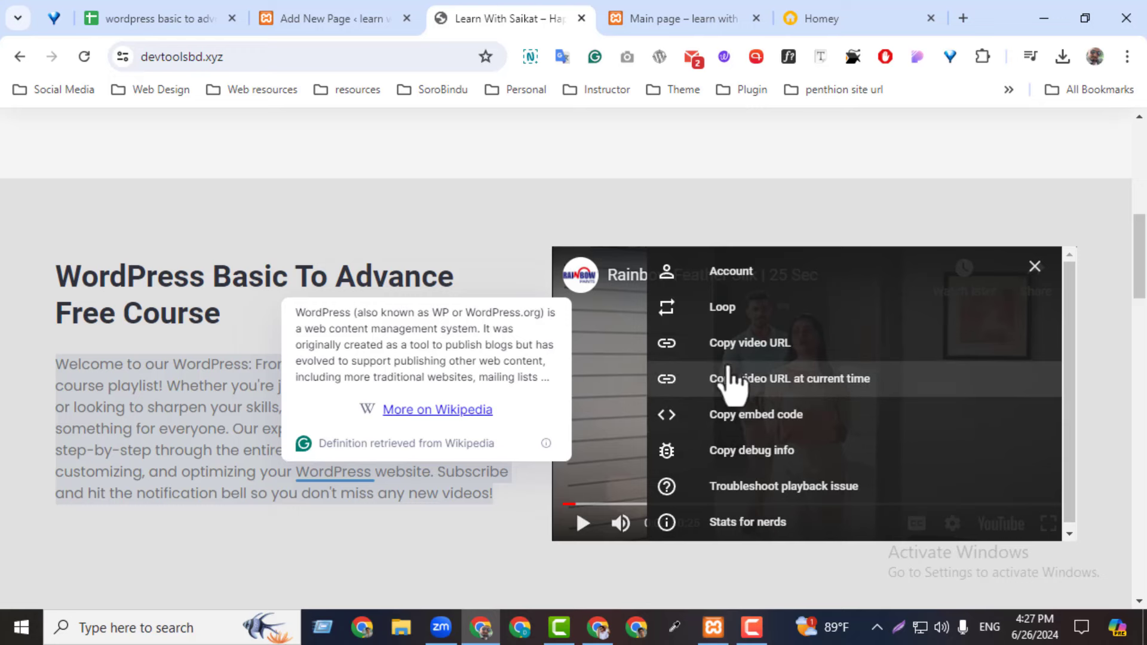
click(732, 345)
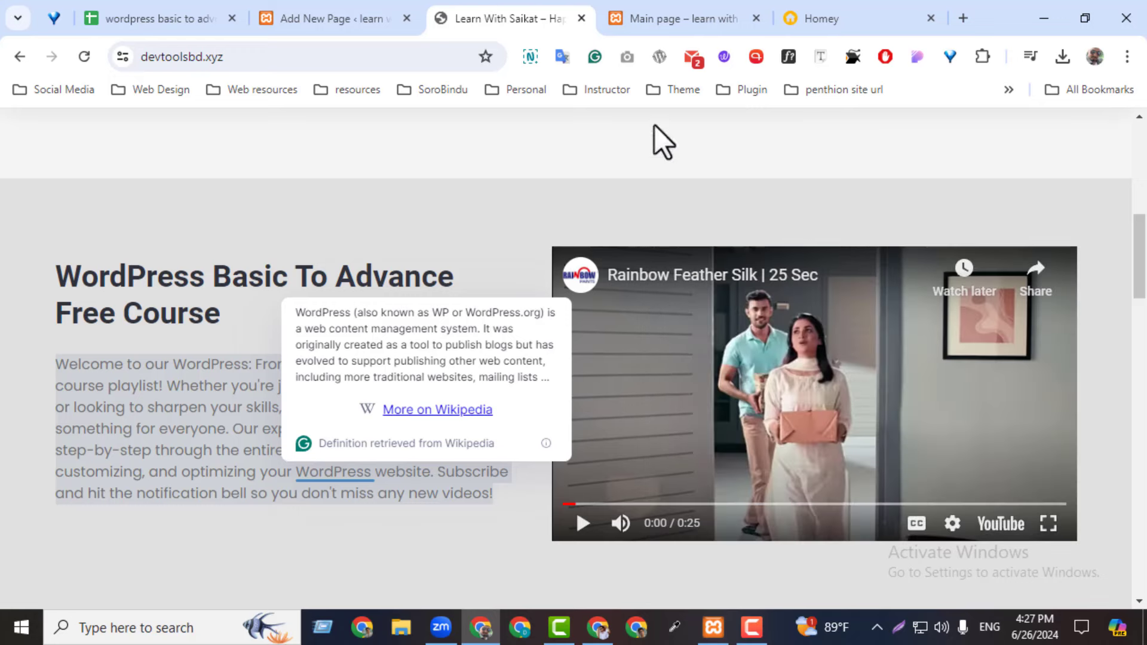
click(417, 6)
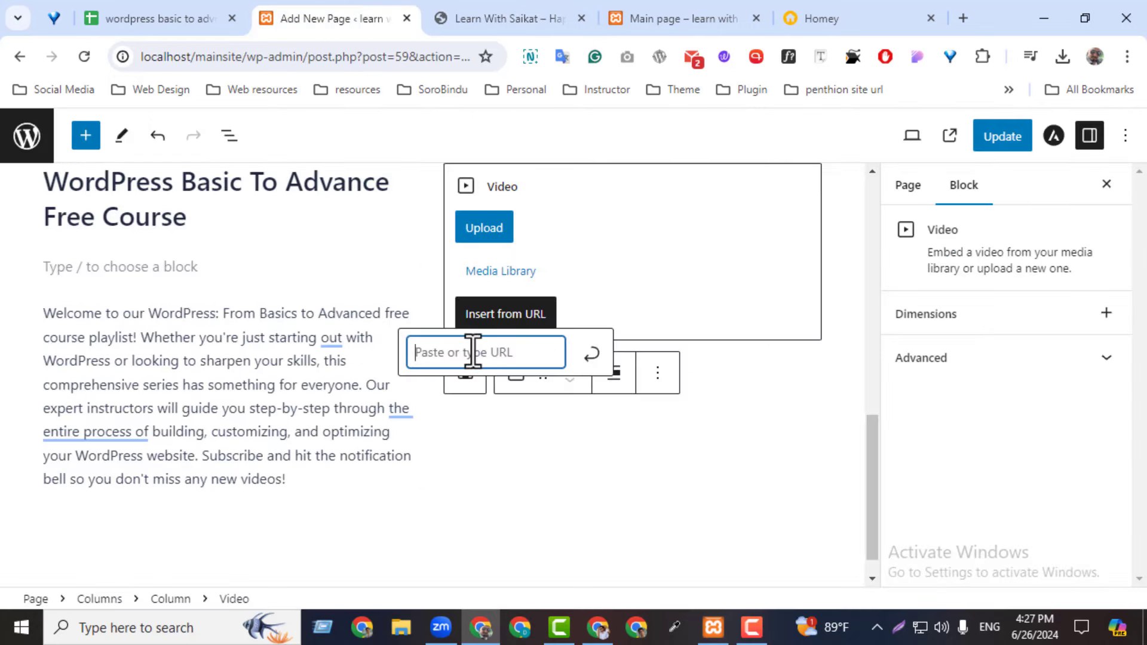
click(592, 354)
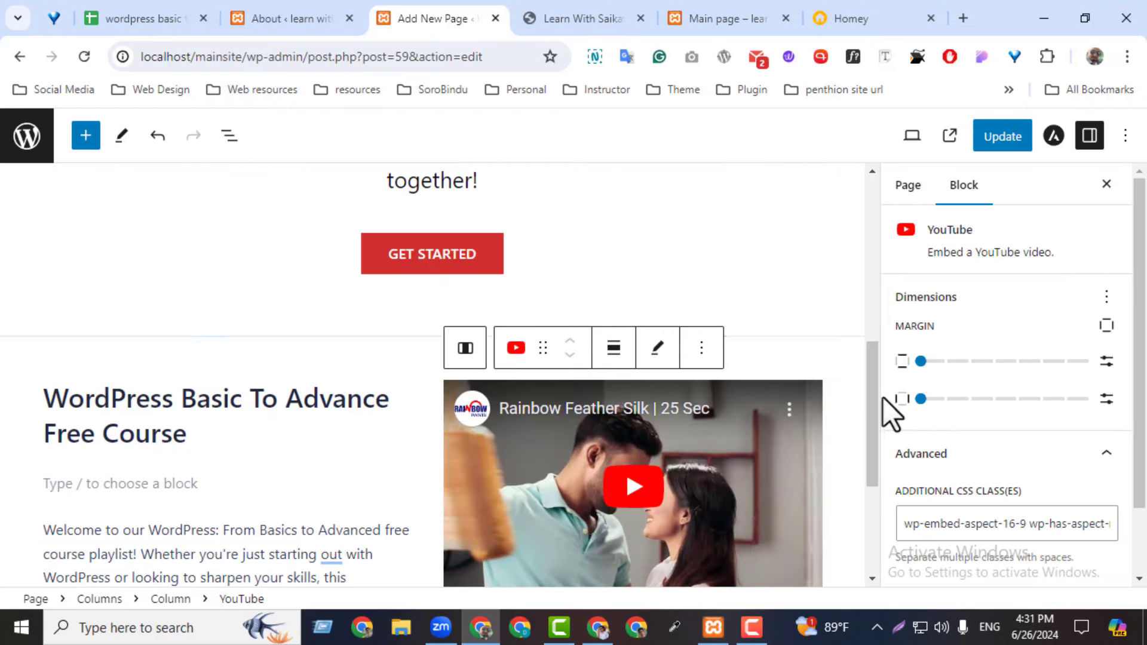
- Update the page and reload the published Main page to check the new course section
scroll(873, 435, down, 3)
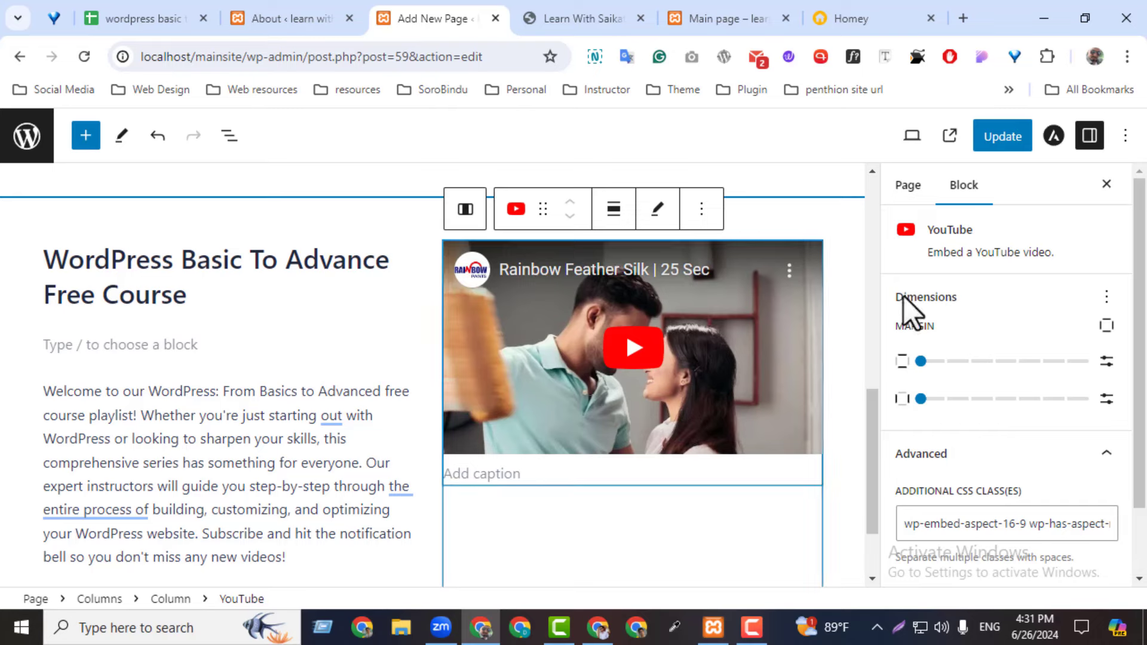
click(995, 143)
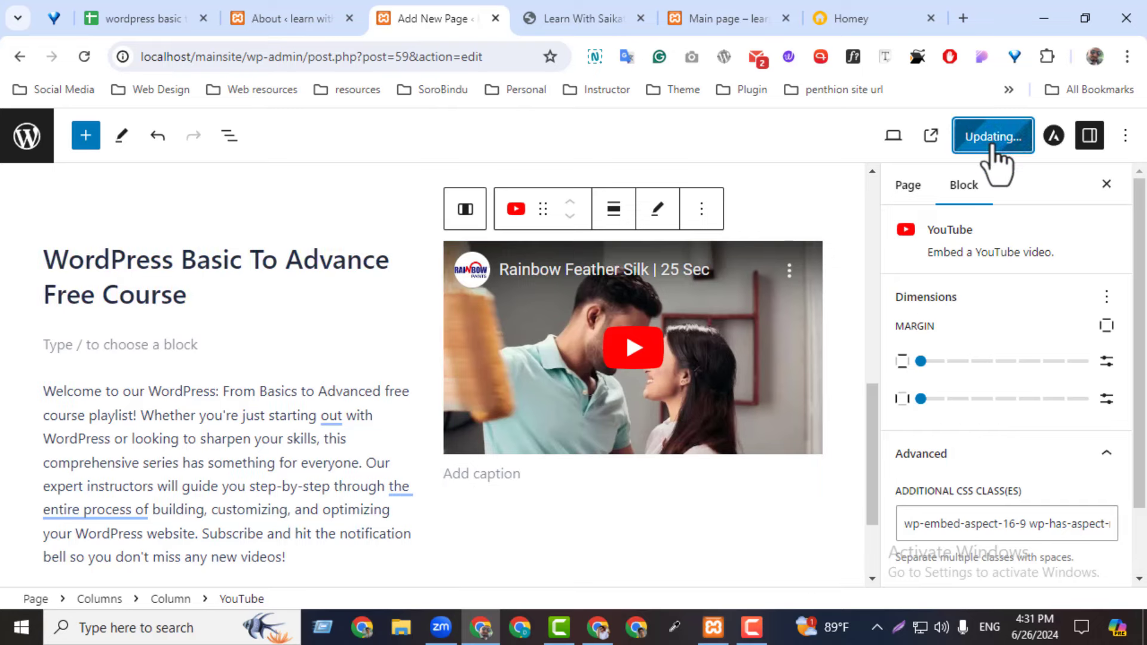
click(726, 18)
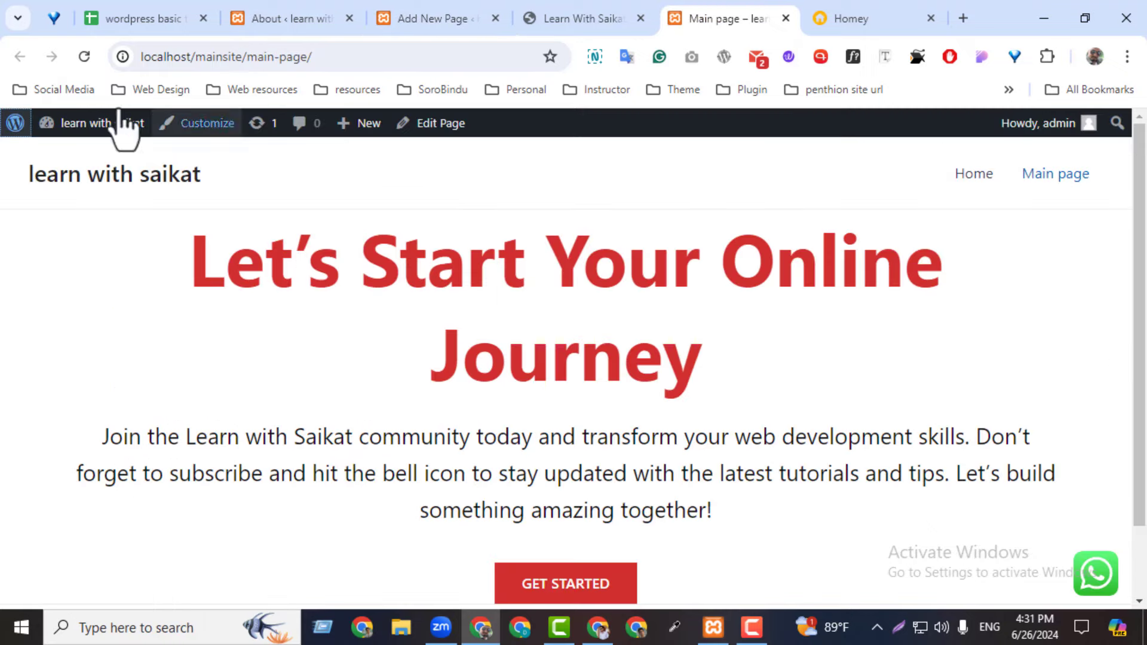
click(88, 61)
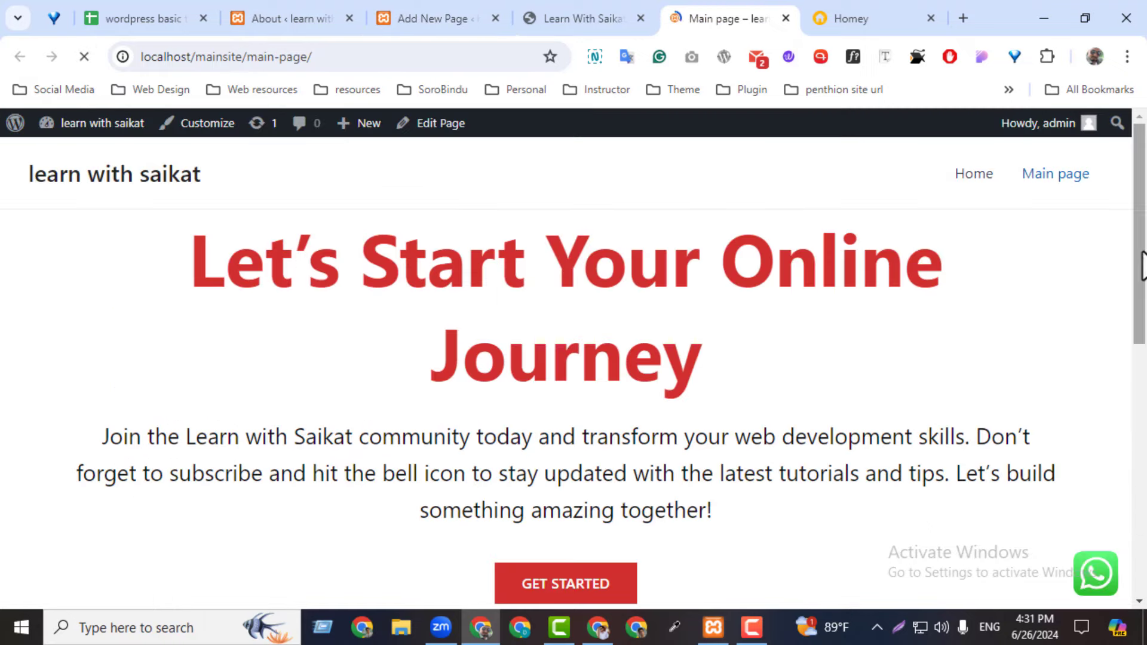
scroll(1144, 381, down, 4)
drag(1144, 381, 1144, 454)
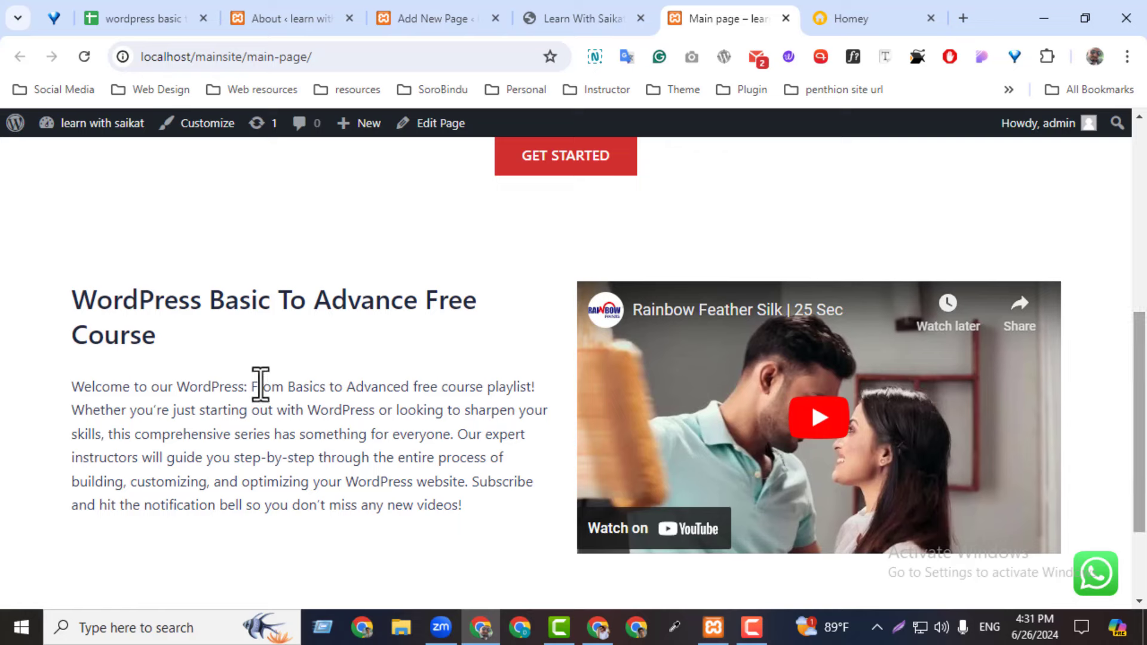
- Check the Shopify course section on devtoolsbd.xyz, and duplicate the two-column WordPress course block in the editor
click(566, 19)
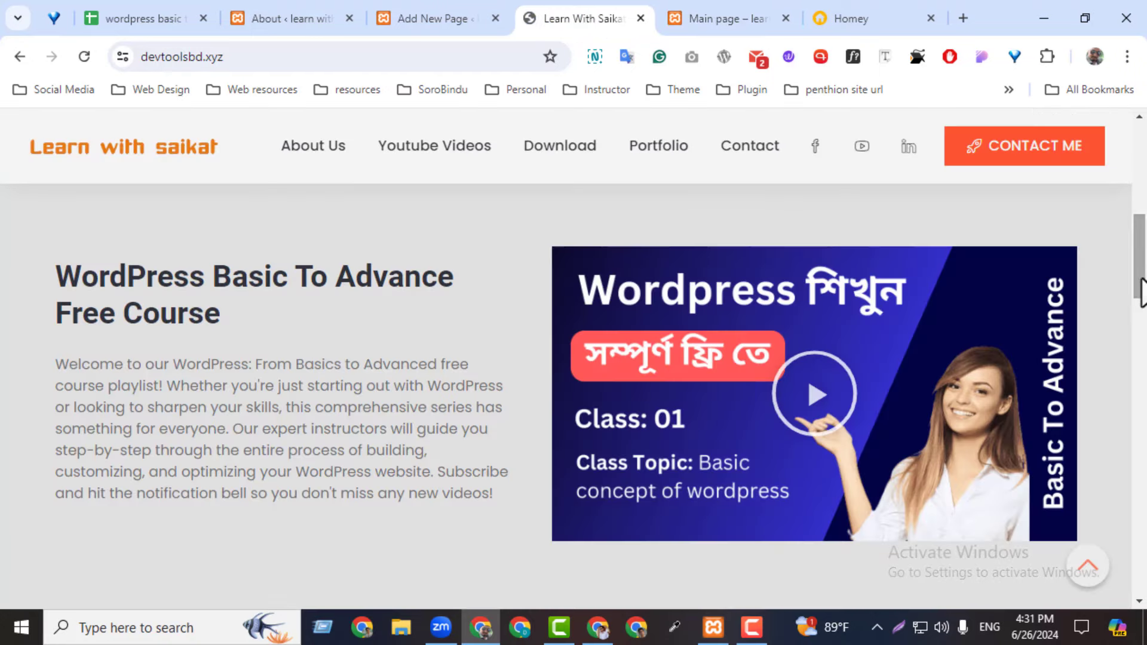
drag(1141, 280, 1046, 339)
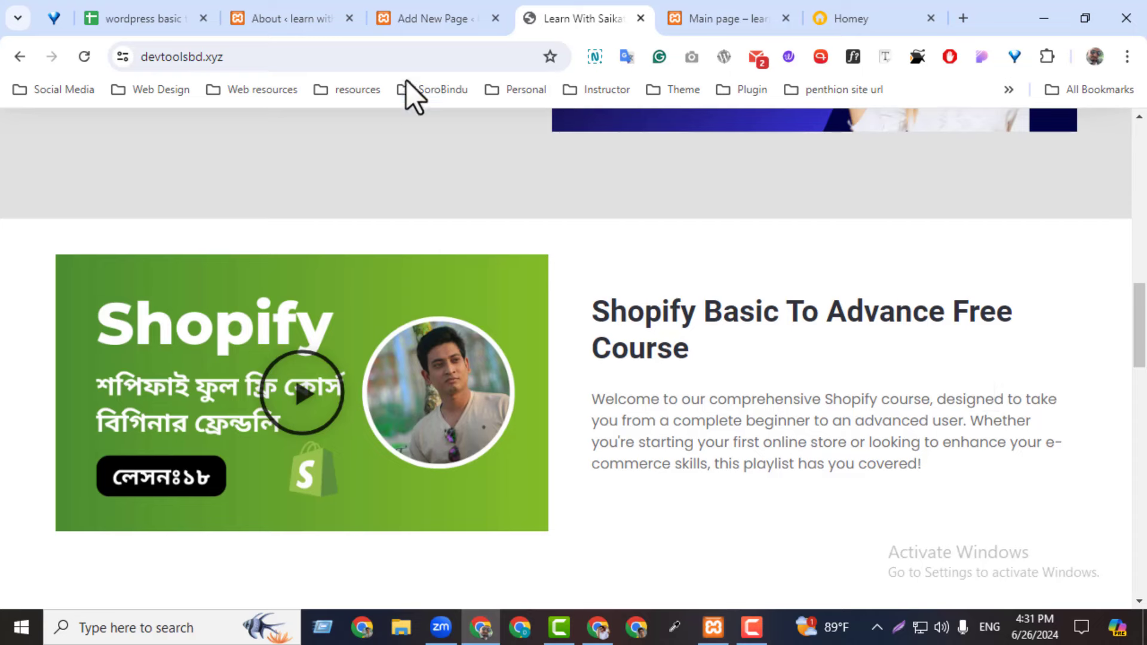
click(431, 19)
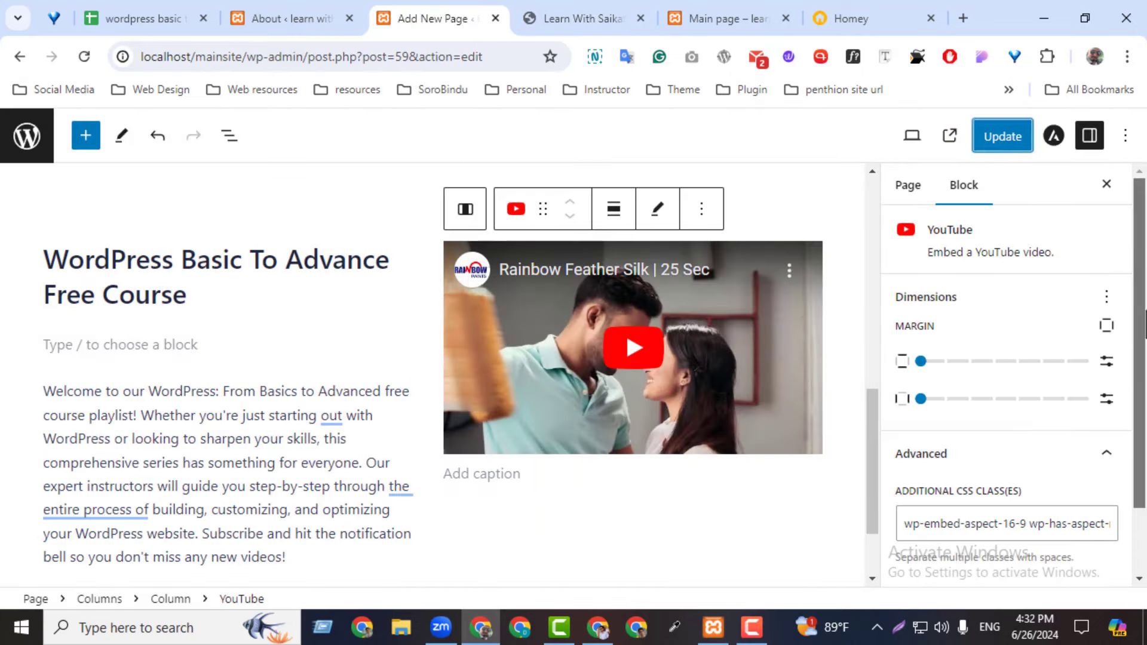
click(239, 214)
click(210, 172)
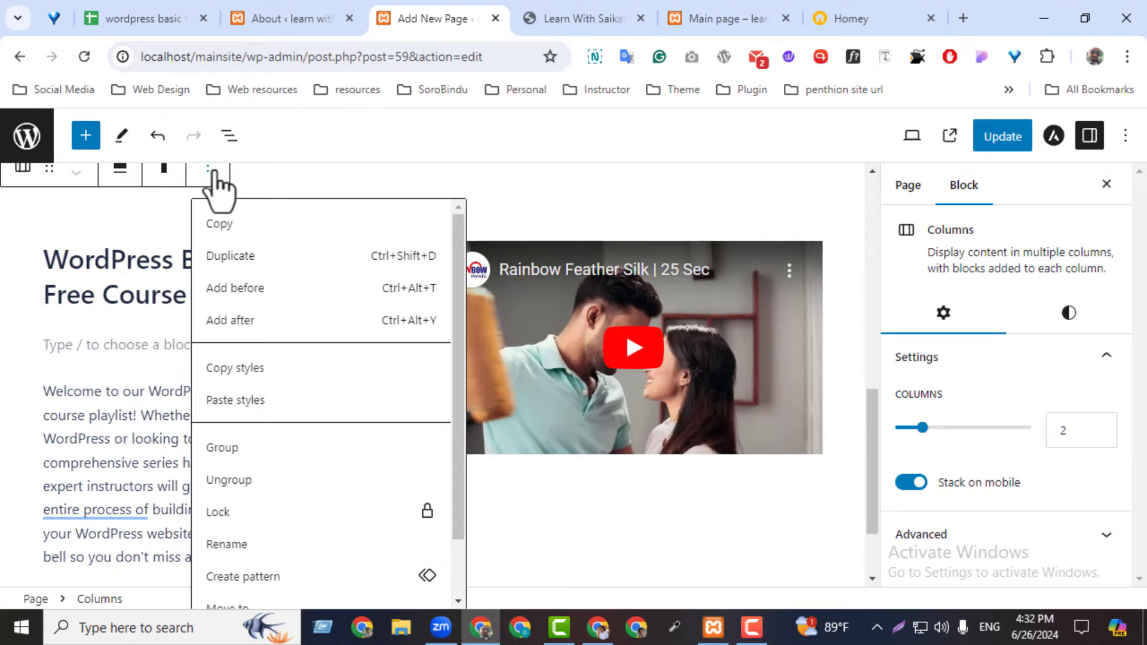
click(239, 256)
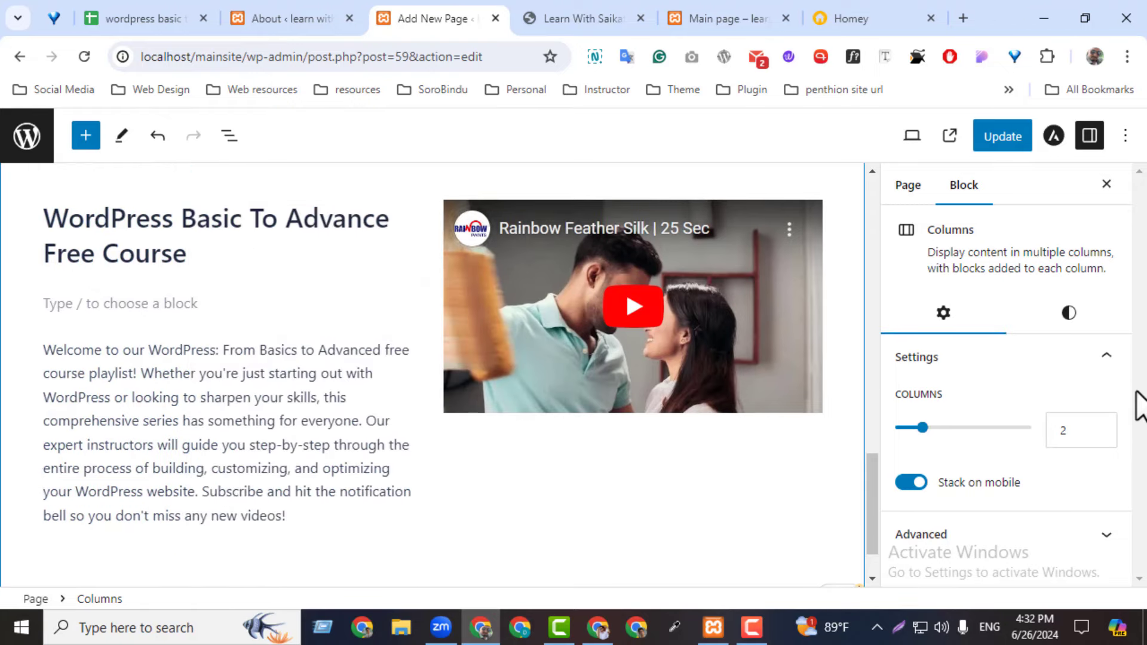
drag(879, 504, 849, 475)
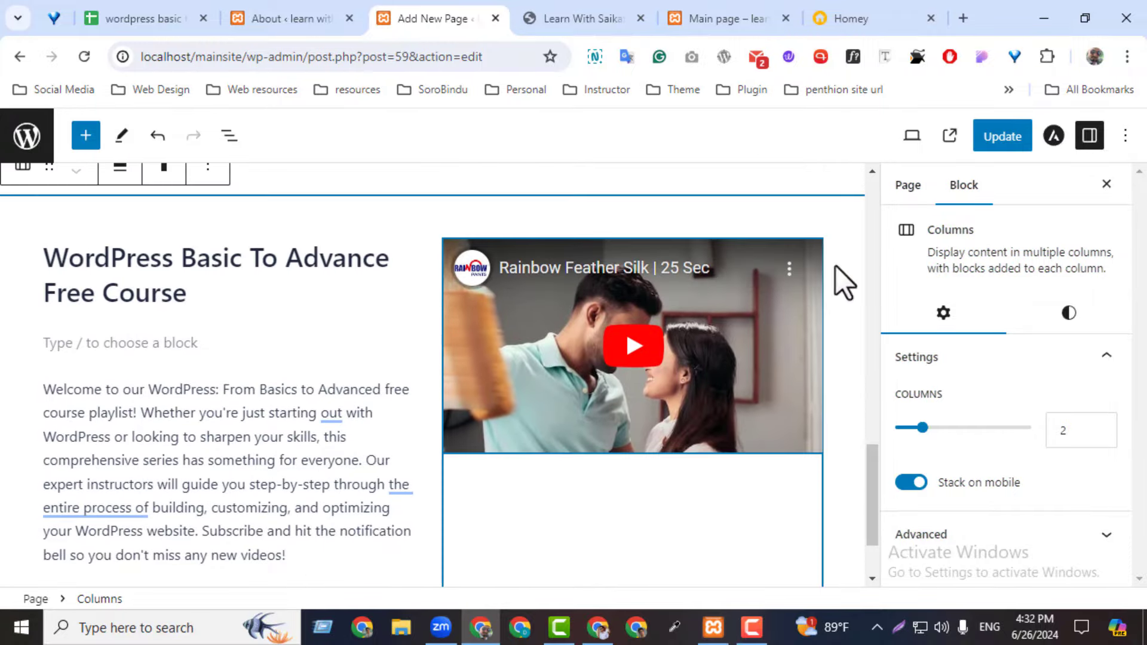
- In the duplicated Columns block, move the YouTube video to the first column and the heading and description paragraph to the second
click(808, 268)
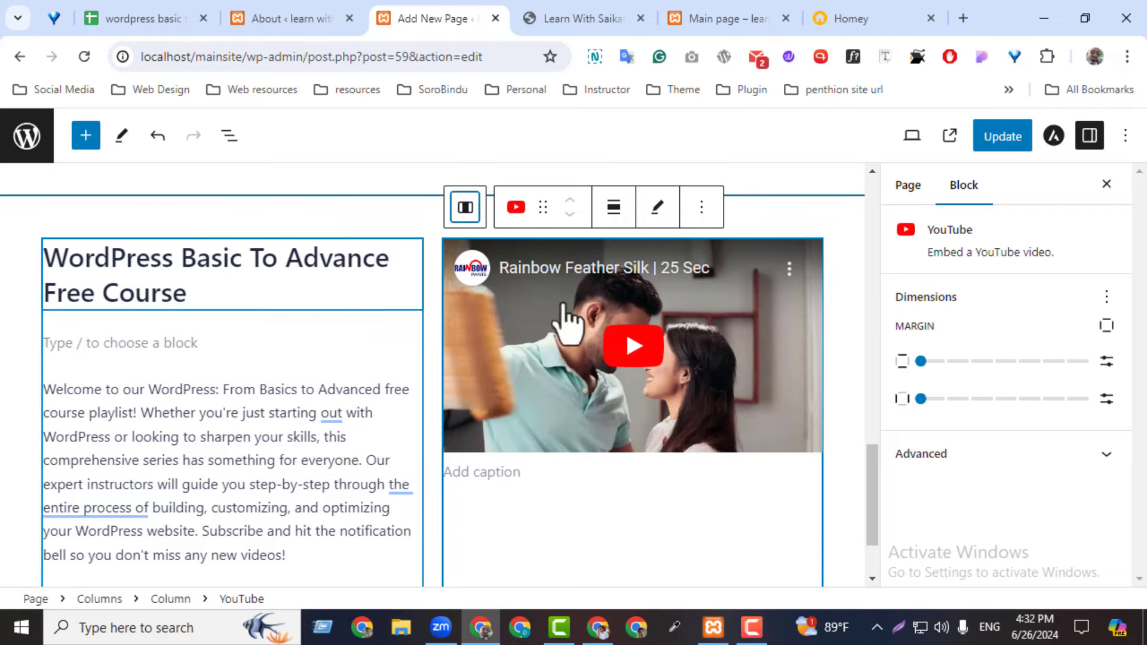
drag(542, 209, 281, 275)
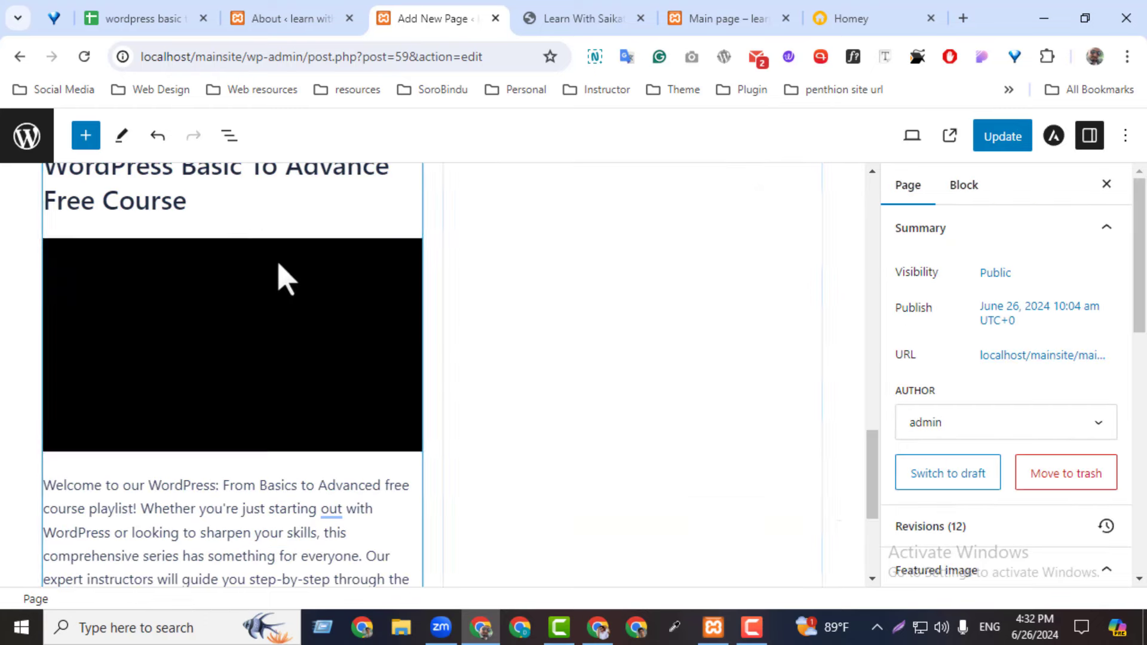
drag(884, 468, 864, 399)
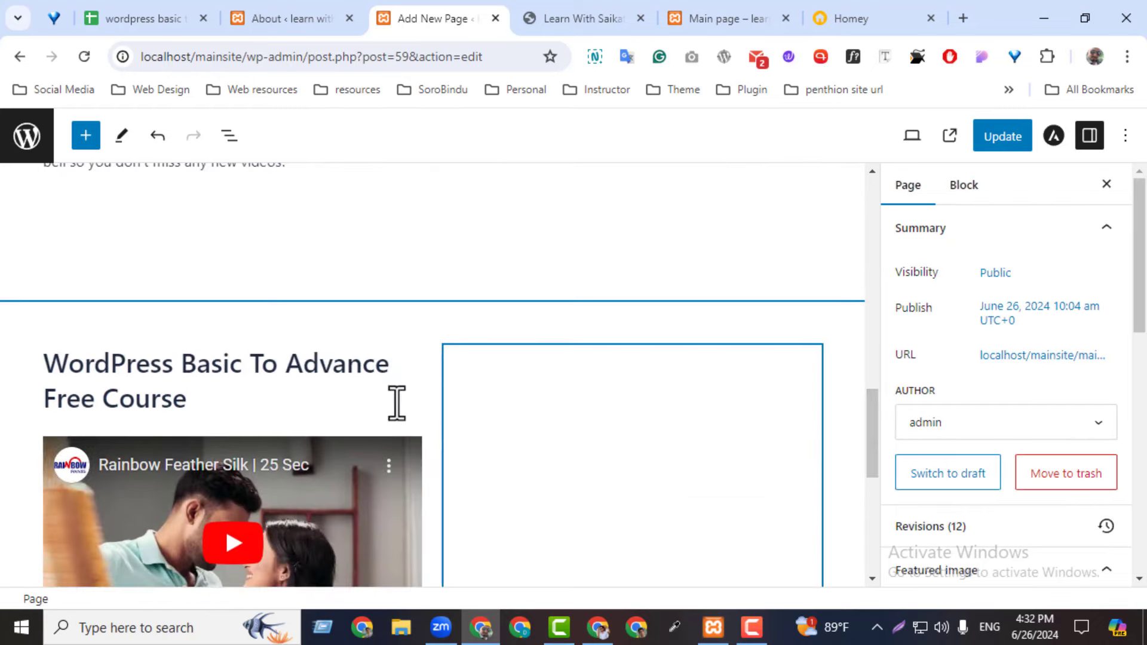
click(159, 396)
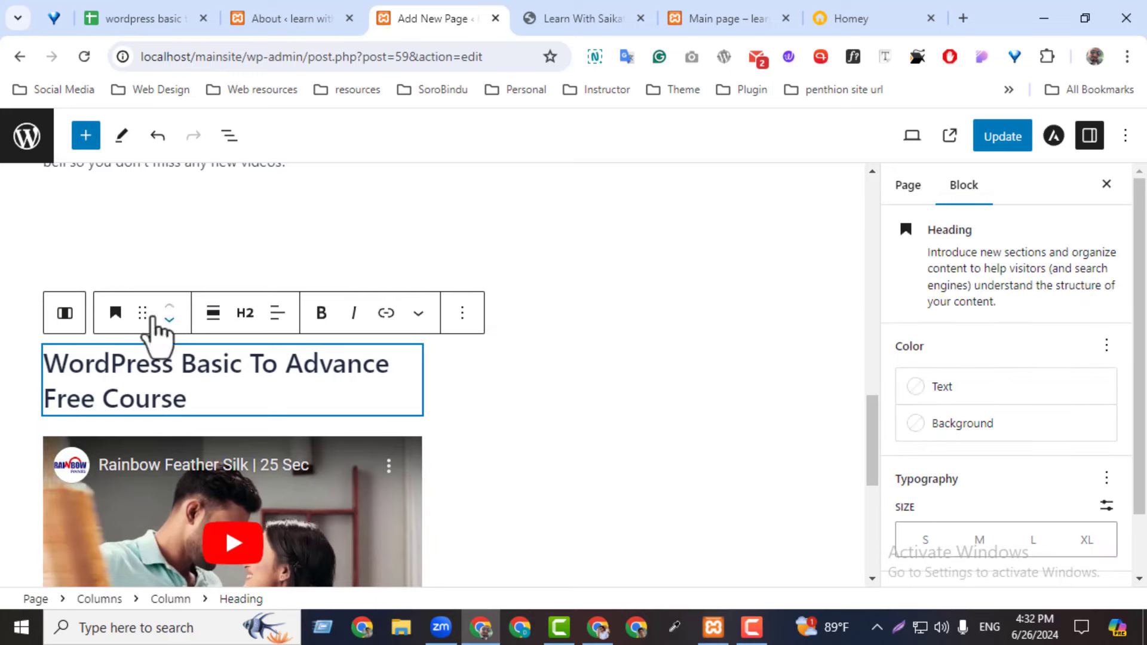
drag(144, 314, 637, 467)
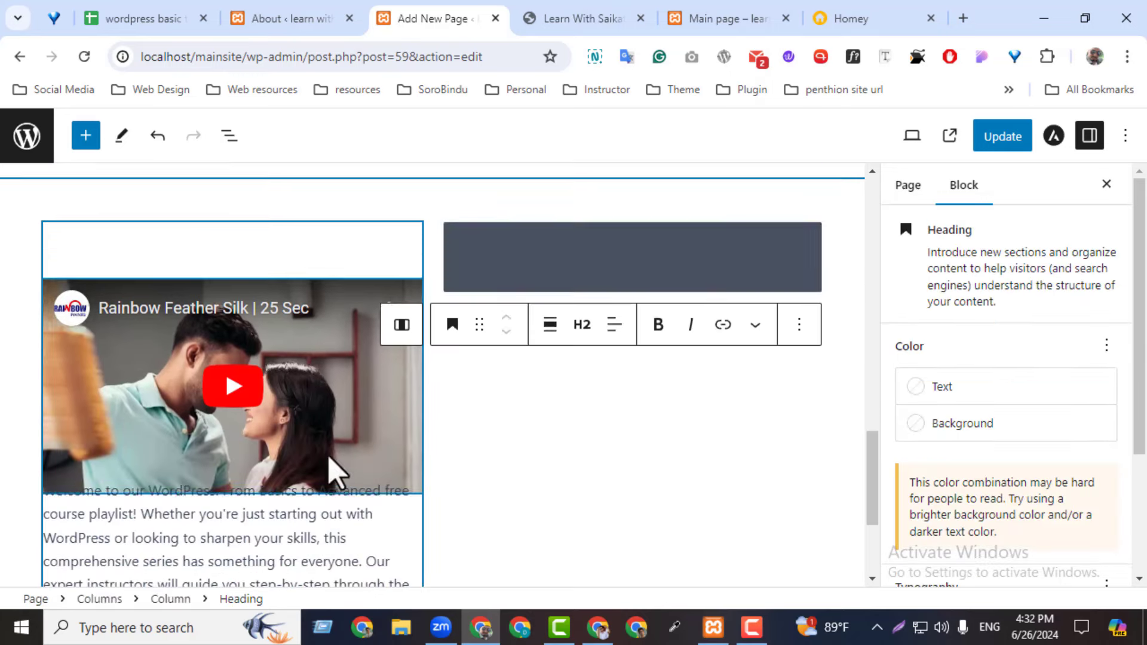
click(276, 505)
drag(137, 424, 635, 376)
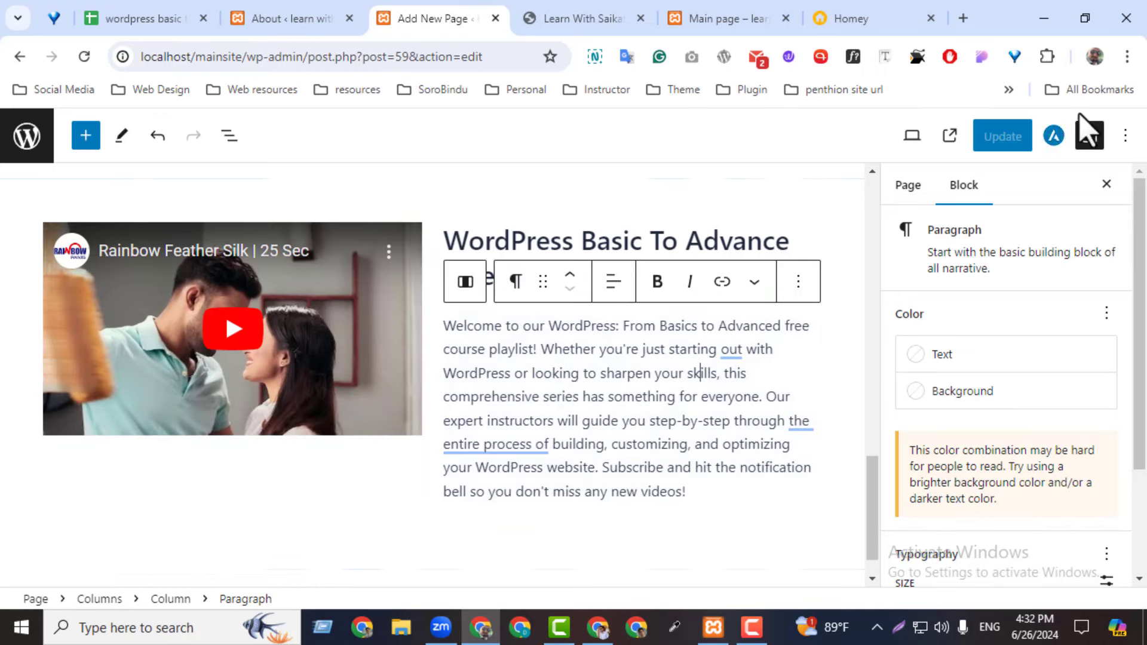
- Update the page and reload the published Main page to check the duplicated section with its swapped columns
click(1008, 141)
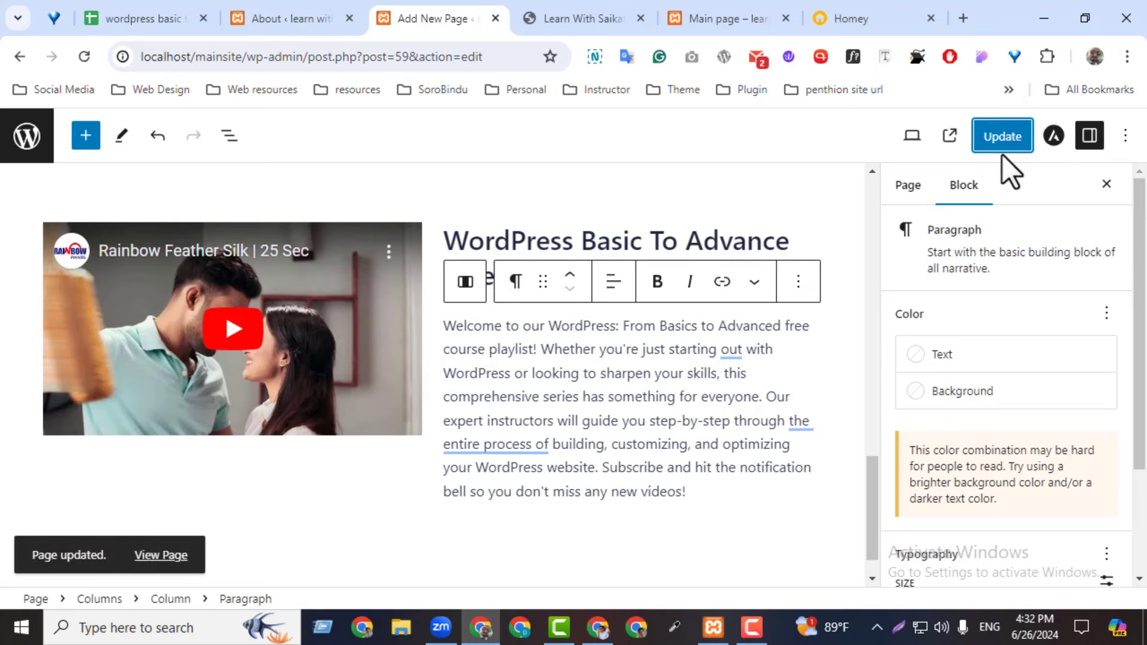
click(726, 18)
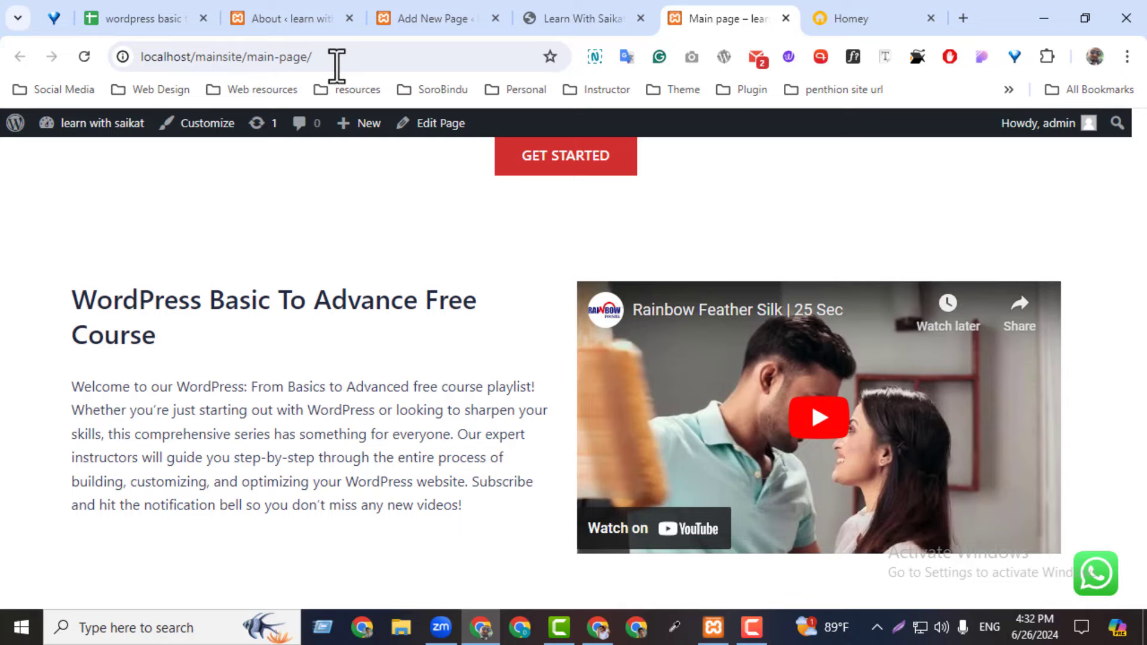
click(84, 56)
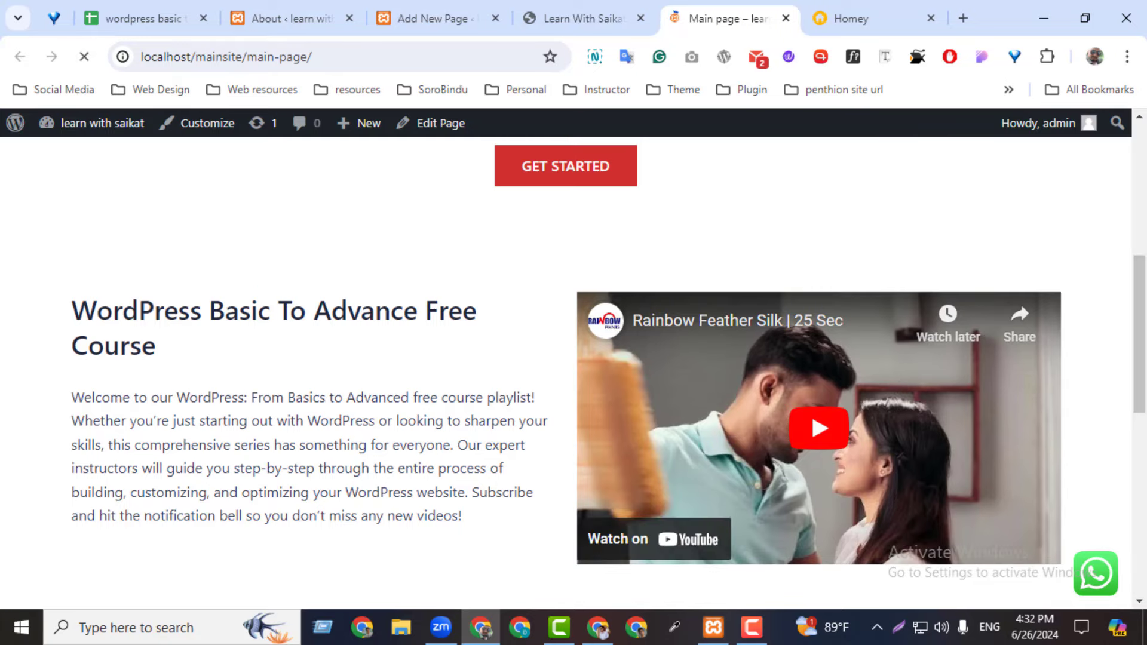
scroll(1142, 370, down, 3)
scroll(1141, 371, down, 3)
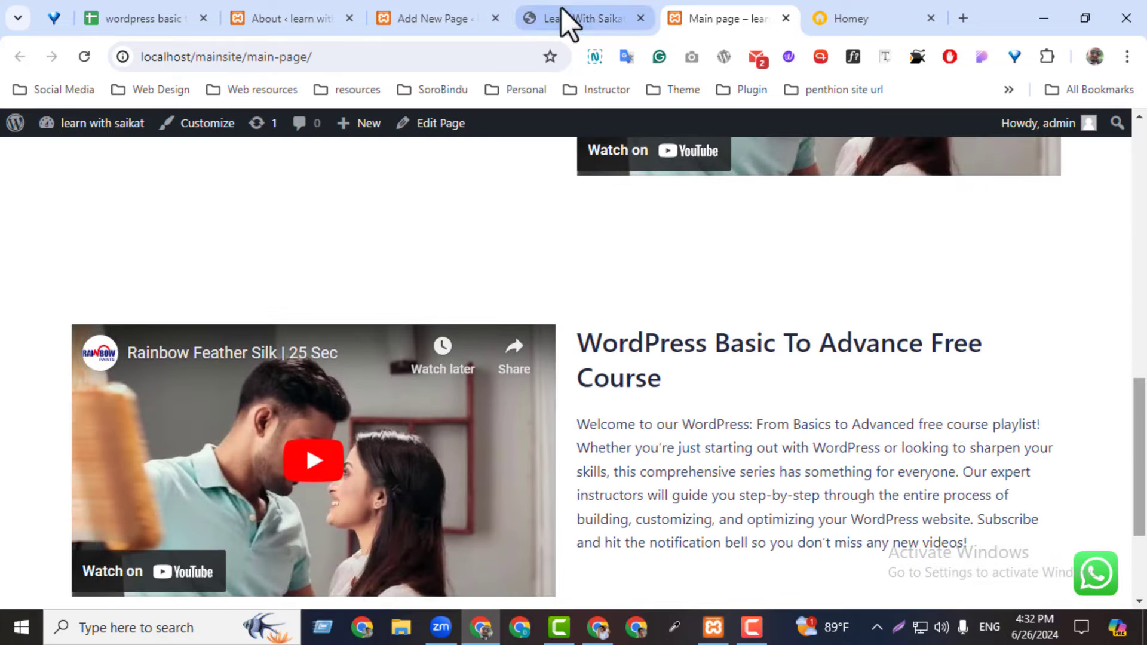
- Compare the backgrounds of the WordPress, Shopify and Crocoblock course sections on devtoolsbd.xyz
click(568, 19)
drag(1143, 311, 1126, 368)
drag(60, 425, 857, 526)
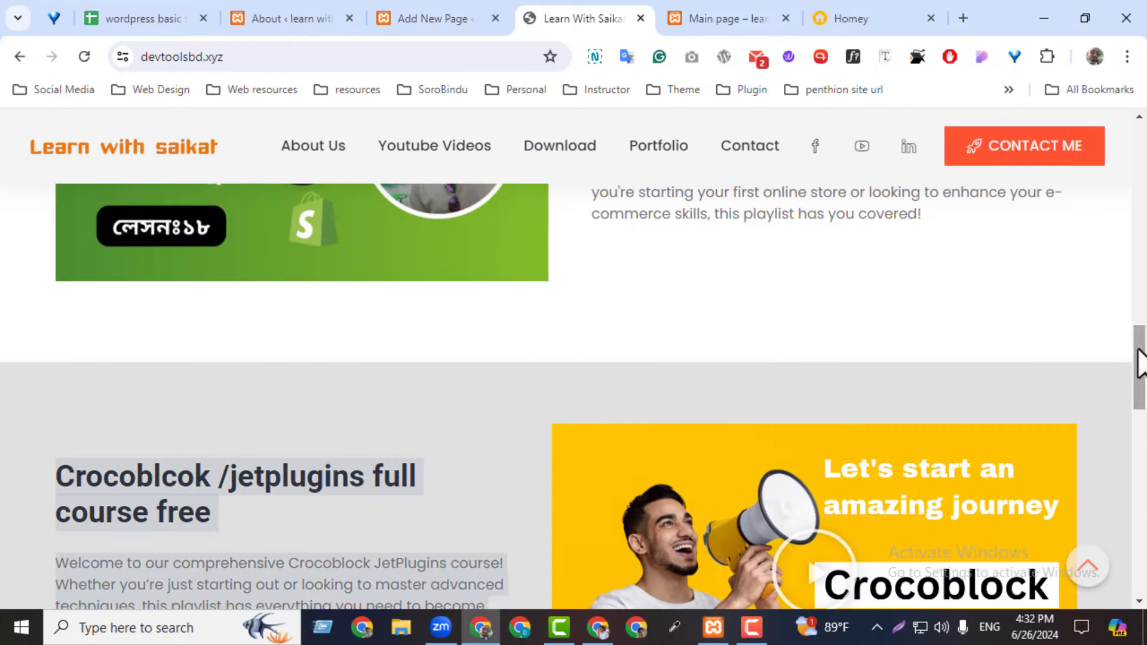
drag(1140, 364, 1112, 234)
triple_click(187, 238)
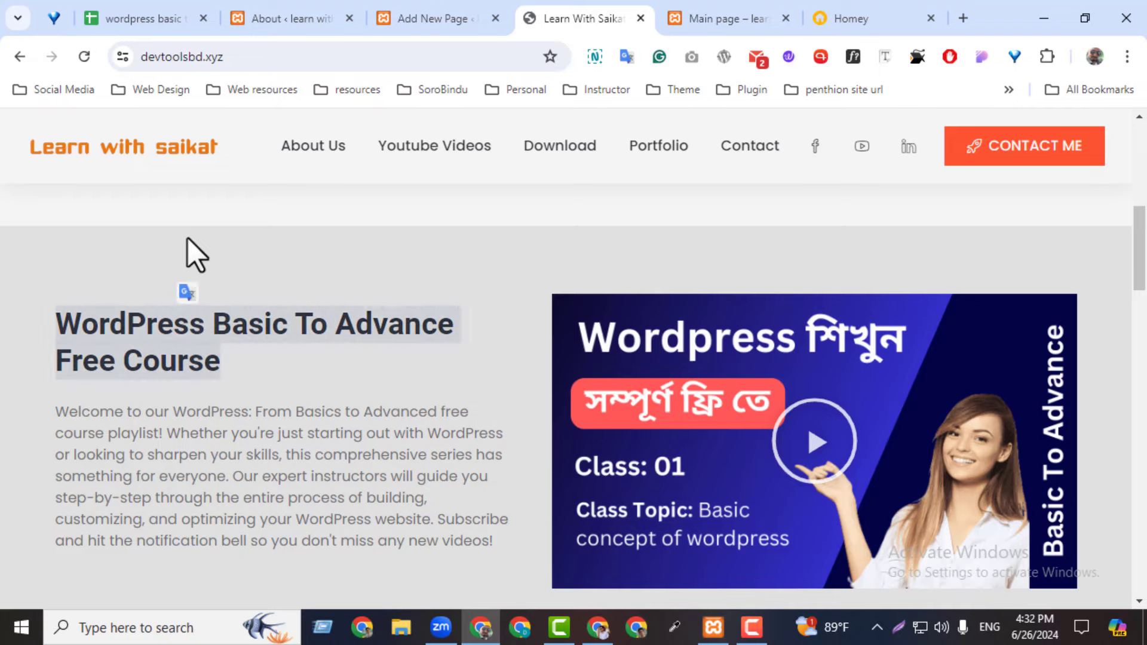
click(413, 257)
- Give the first WordPress course Columns block in the editor the very light blue theme colour as background
click(439, 16)
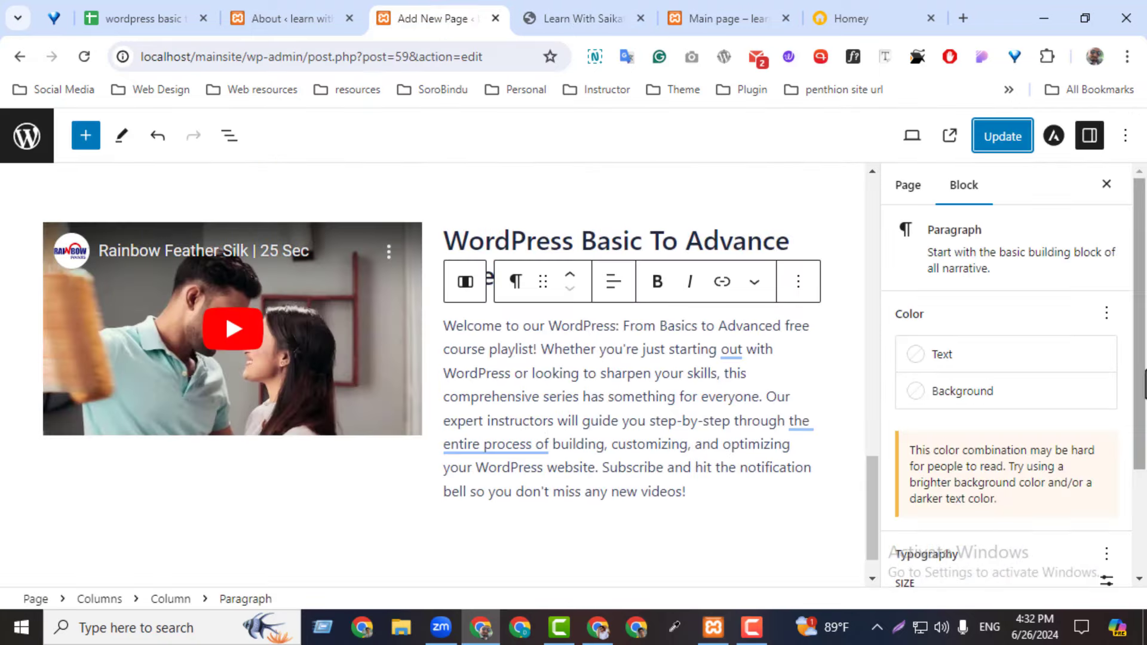
drag(870, 486, 873, 333)
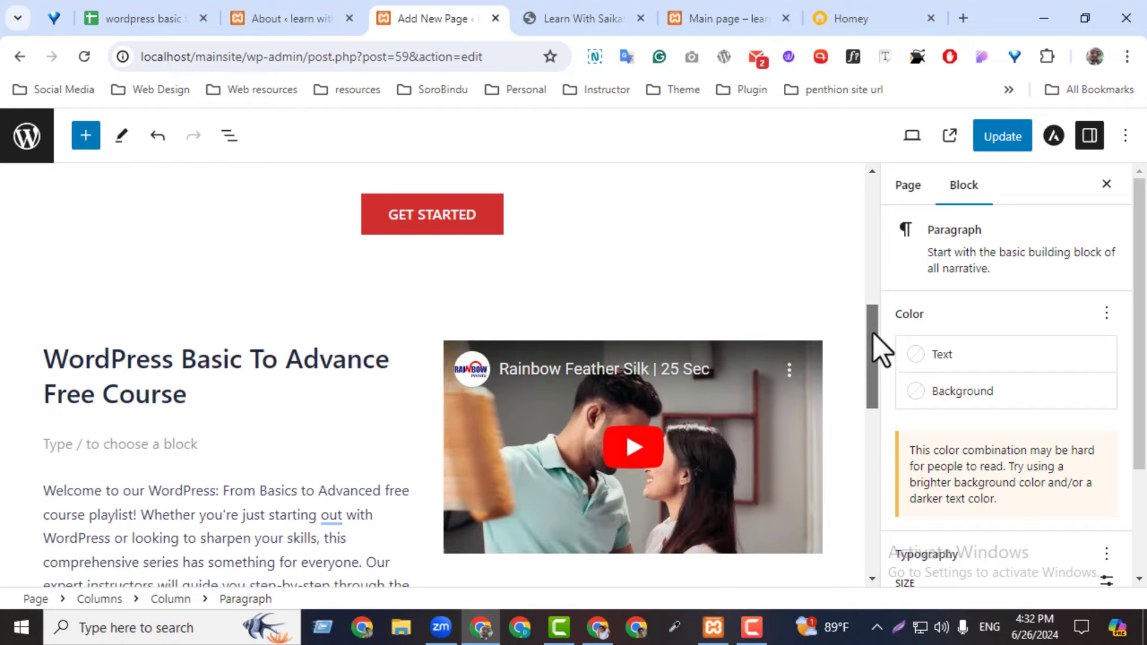
click(84, 323)
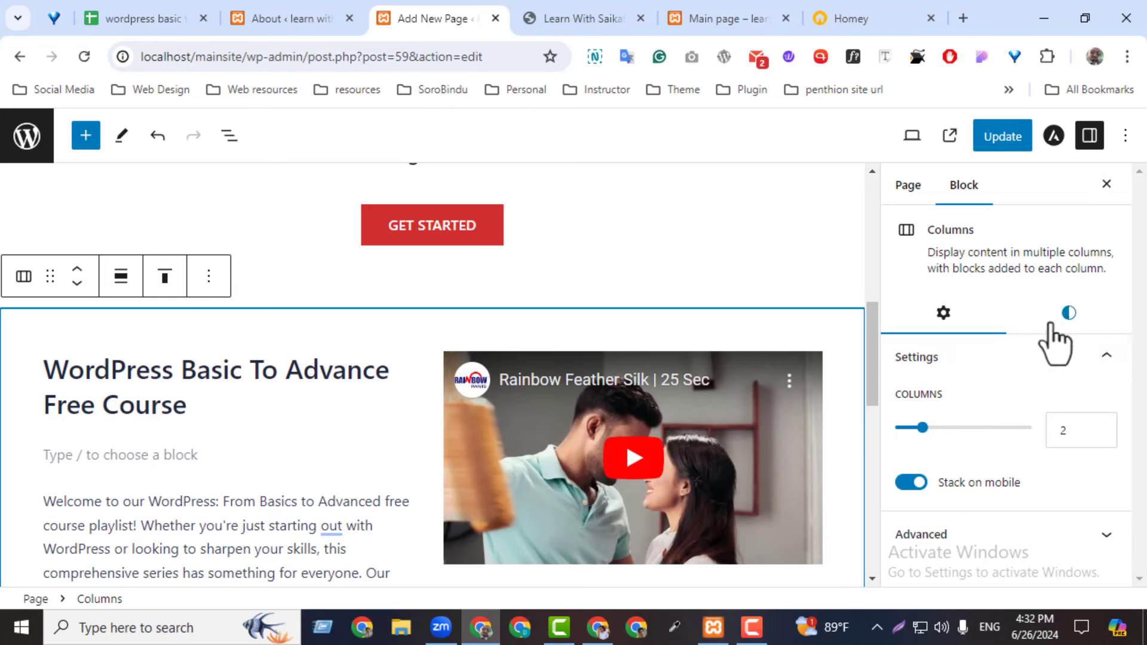
click(1067, 315)
click(959, 435)
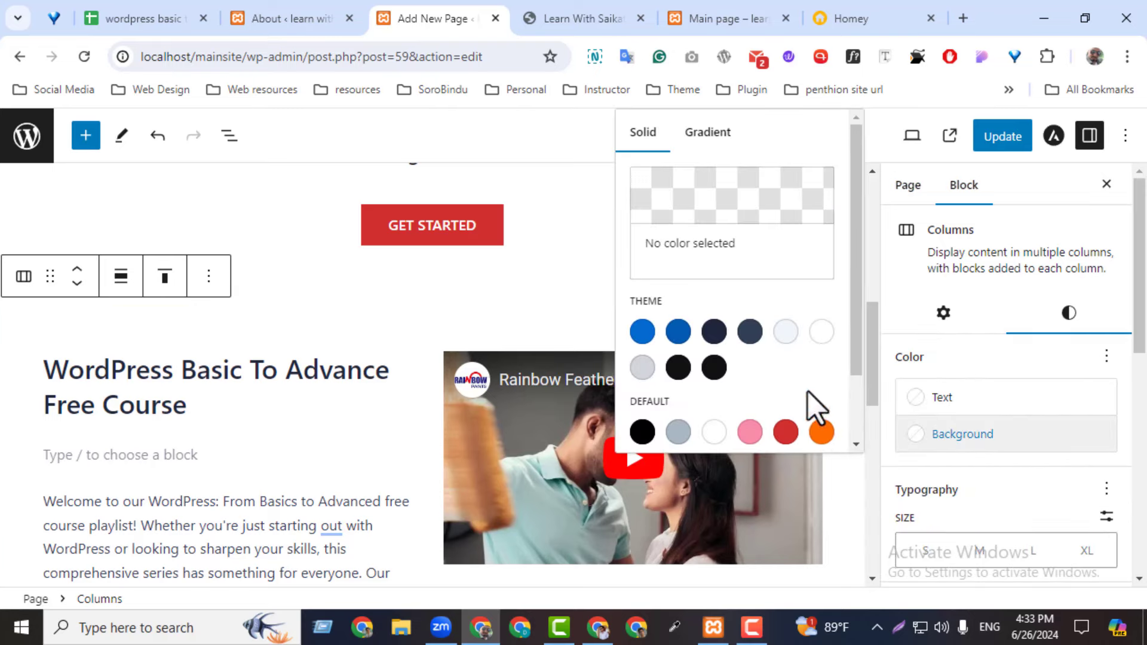
click(786, 332)
- Update the page and check the shaded course section's width on the published Main page, framing it with the screenshot tool
click(1003, 143)
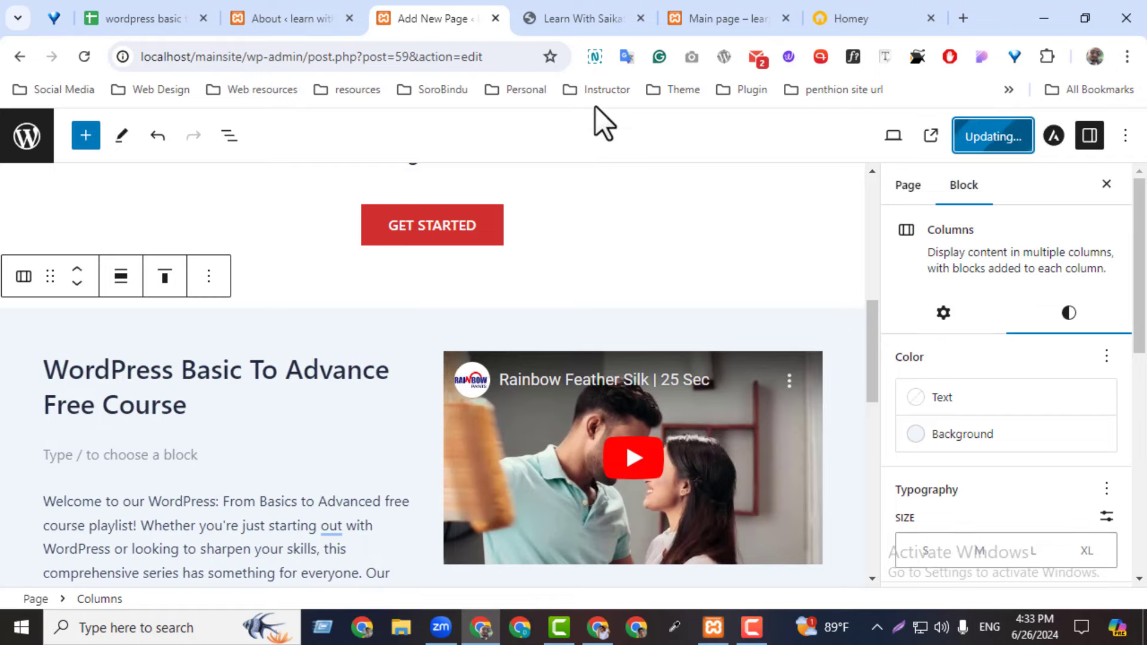
click(721, 18)
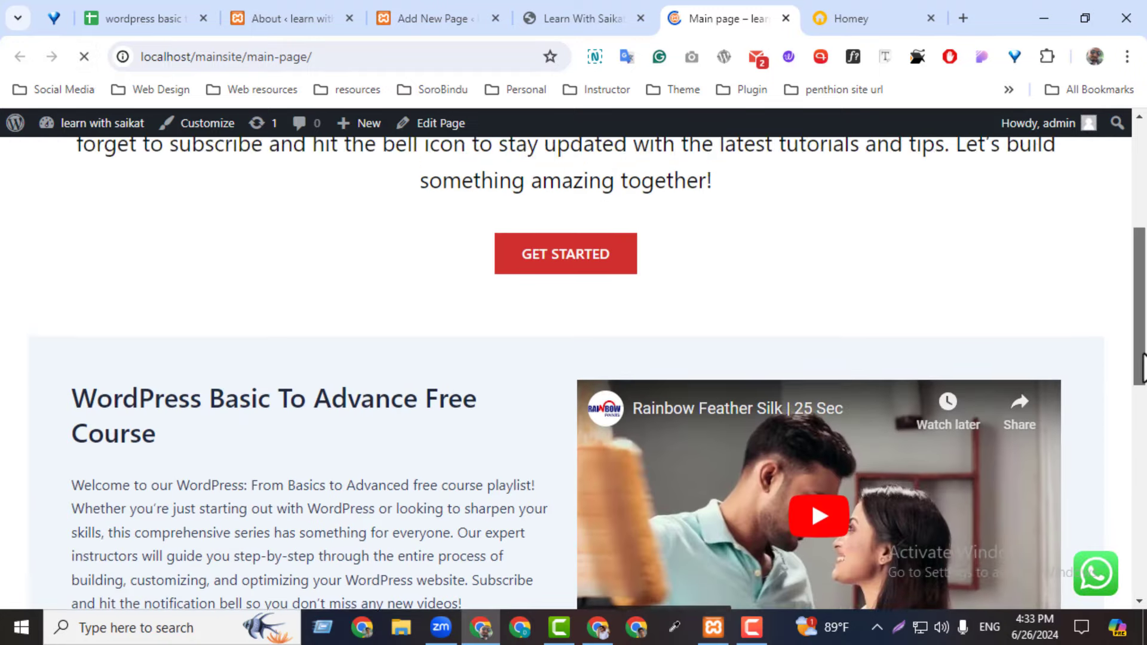
drag(1141, 367, 1121, 404)
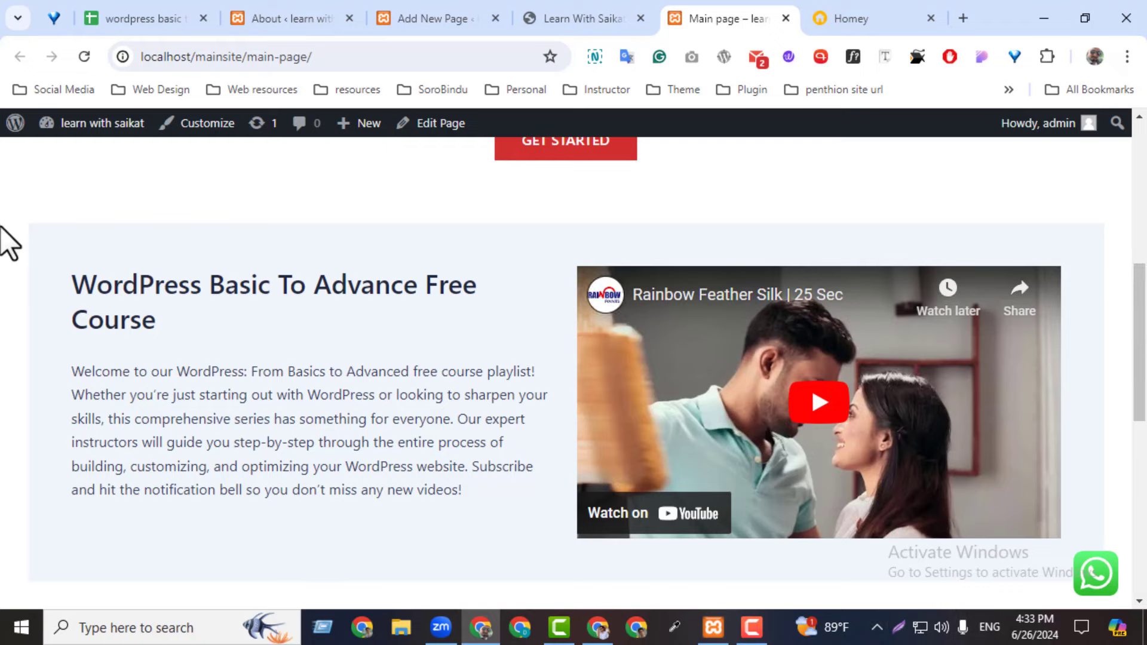
click(898, 627)
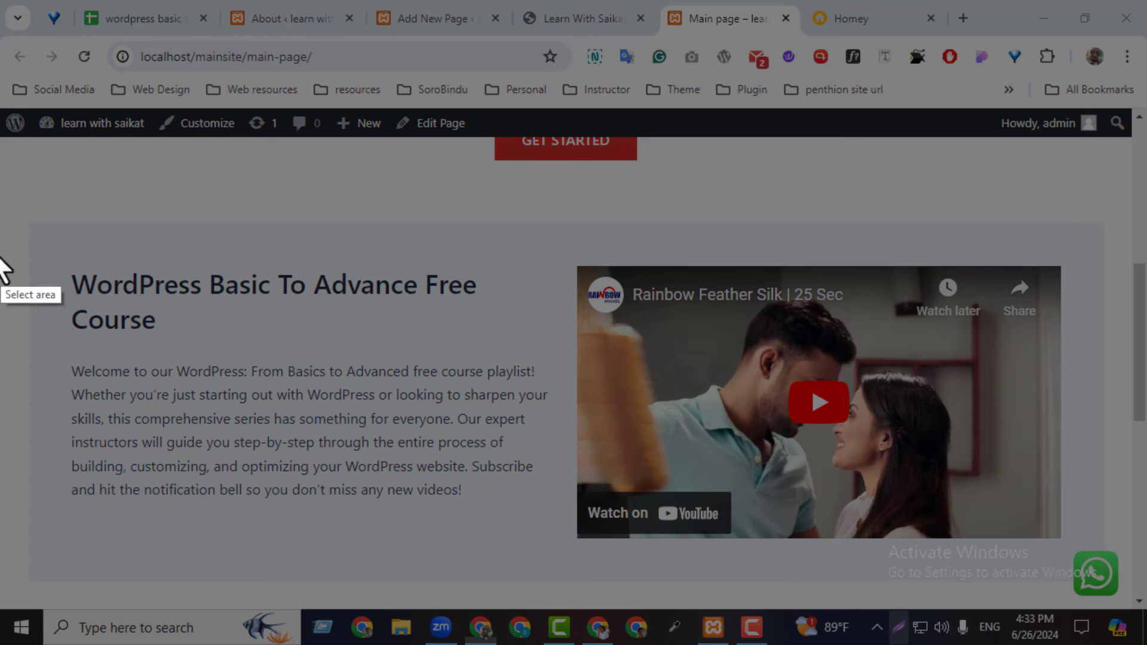
drag(1, 210, 1135, 535)
click(1131, 554)
- Set the alignment of the first WordPress course Columns block in the editor to Full width
click(430, 18)
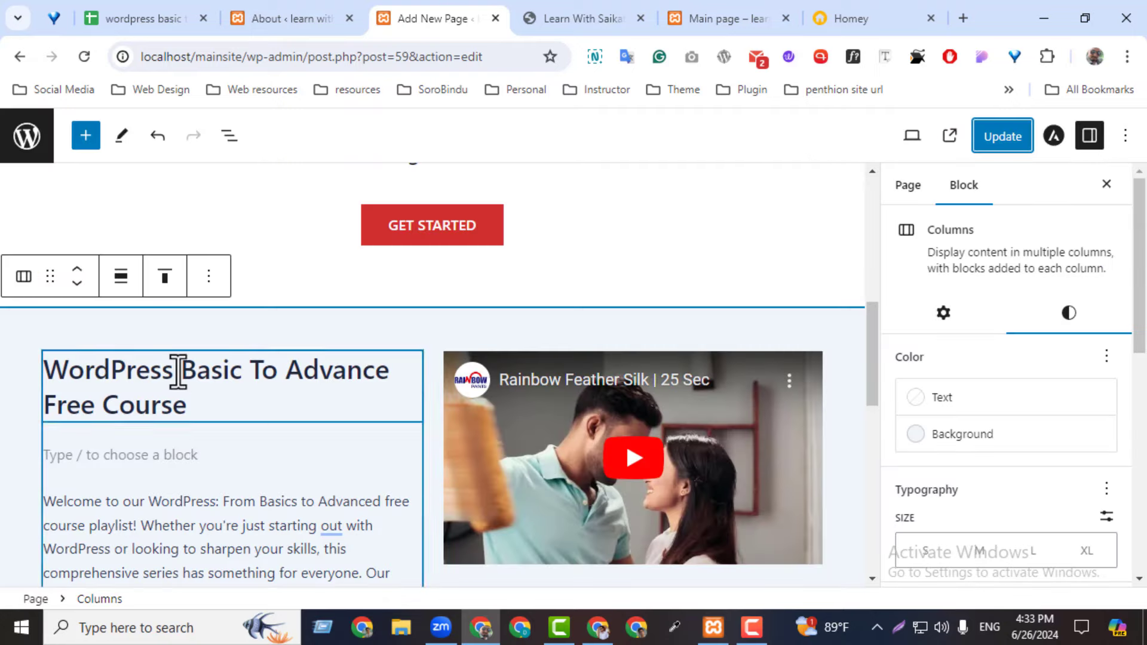
click(121, 278)
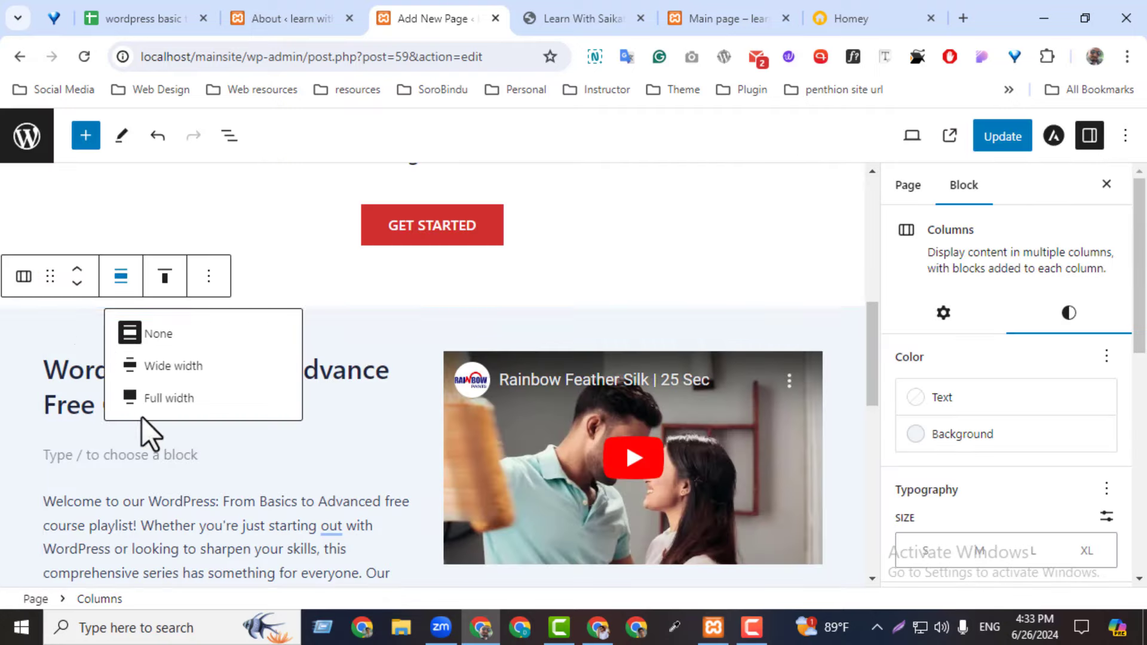
click(169, 398)
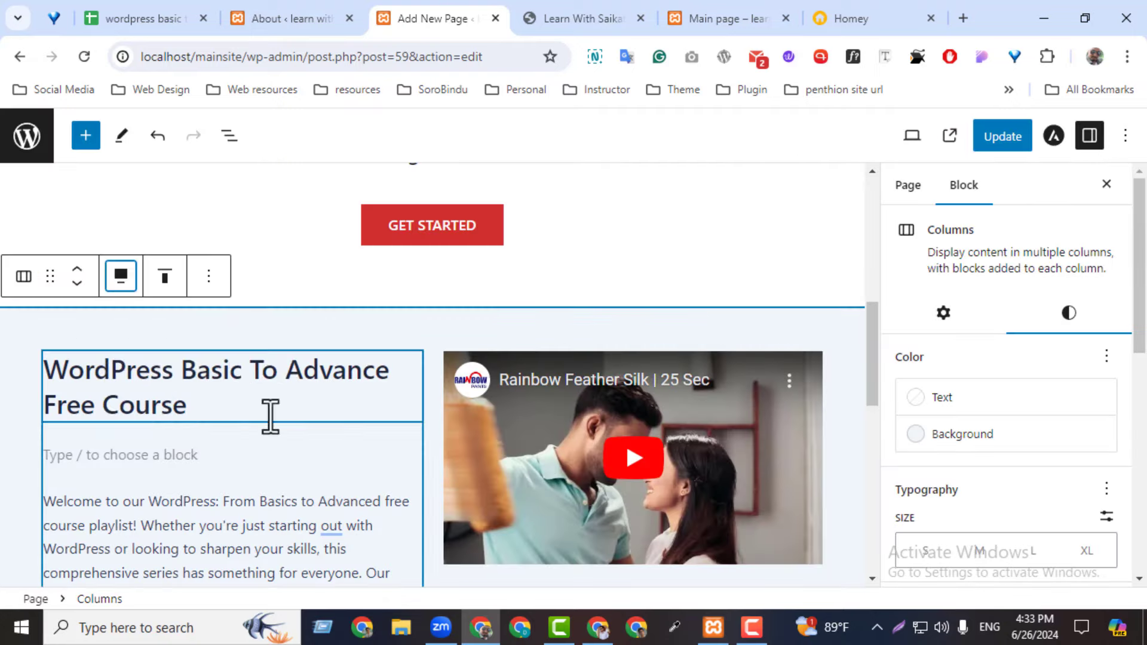
- Update the page and reload the published Main page to check the full-width section and the rest down to the footer
click(1003, 138)
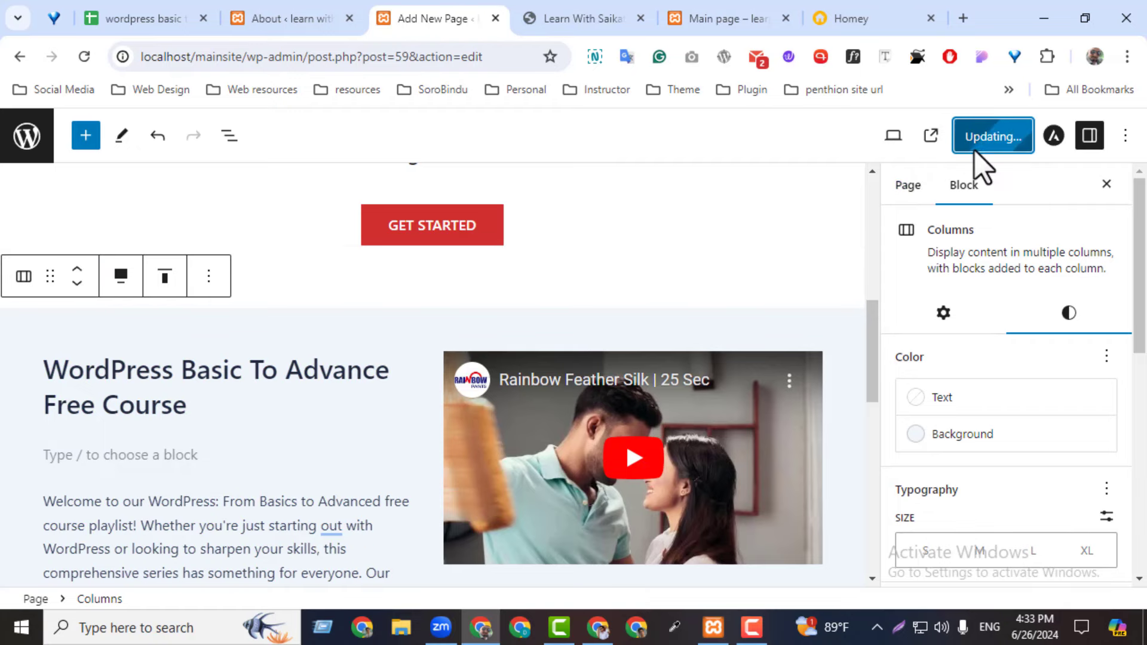
click(719, 15)
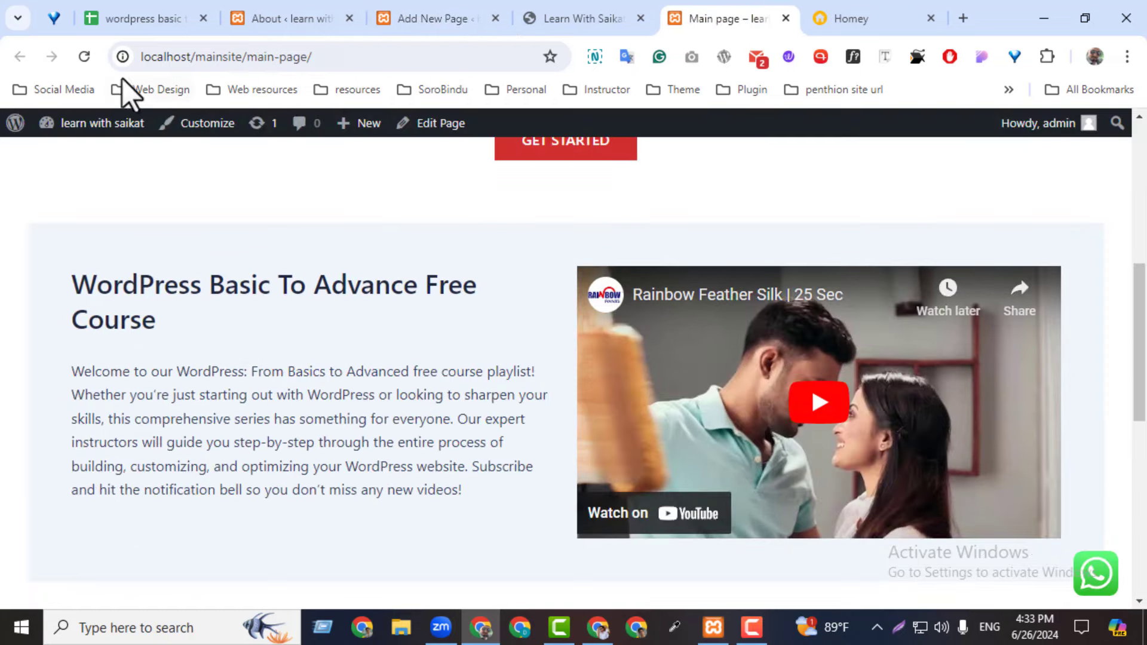
click(84, 57)
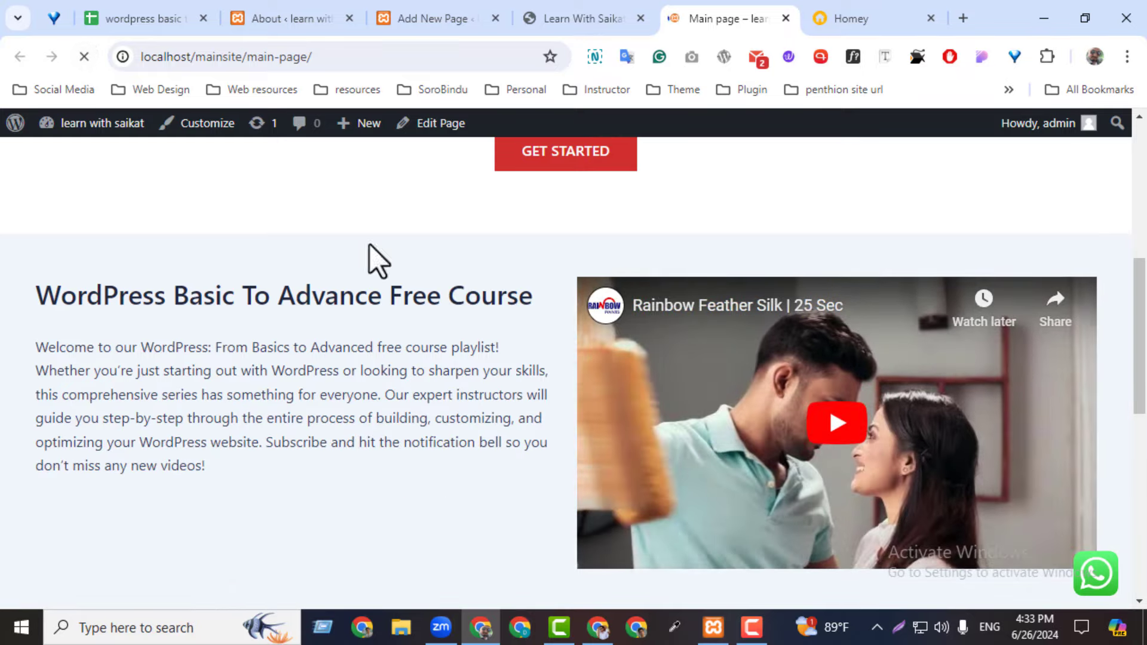
drag(1144, 334, 1141, 433)
scroll(875, 514, down, 2)
scroll(1118, 383, down, 3)
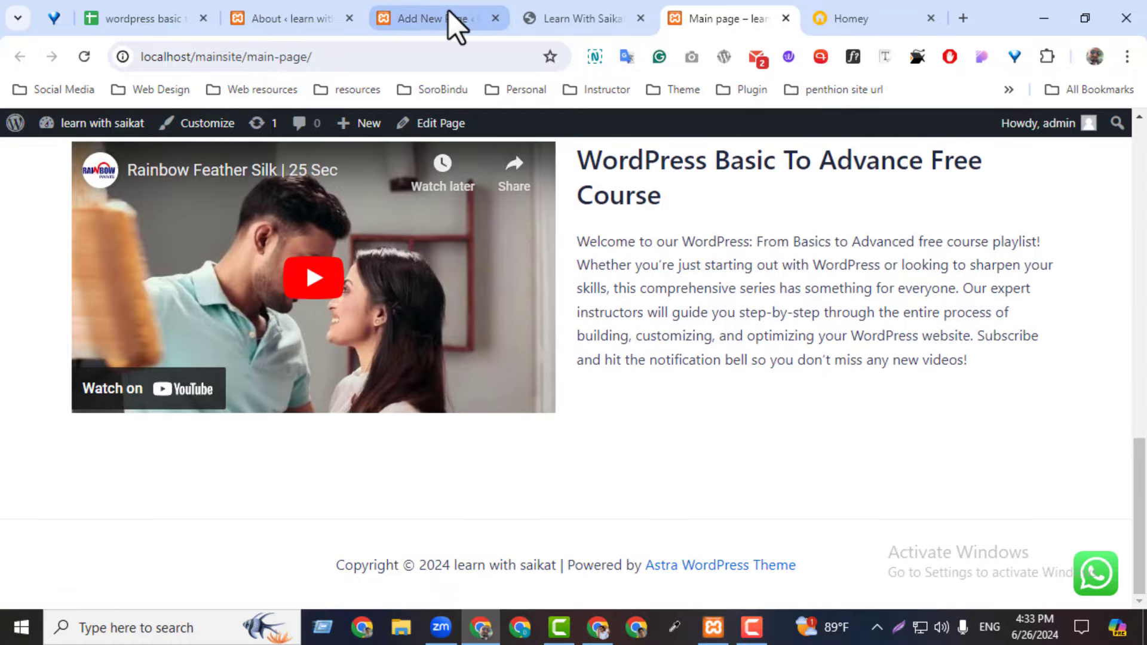
- Examine the remaining sections on devtoolsbd.xyz, from the Crocoblock course and newsletter form down to the footer
click(583, 19)
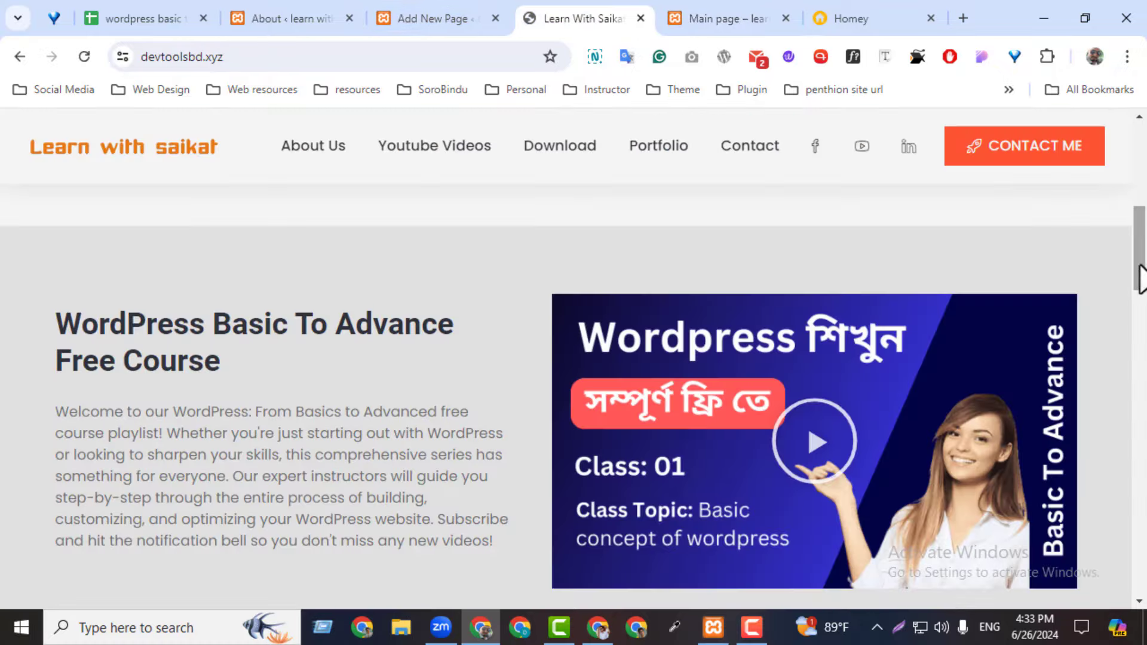
drag(1138, 266, 1135, 430)
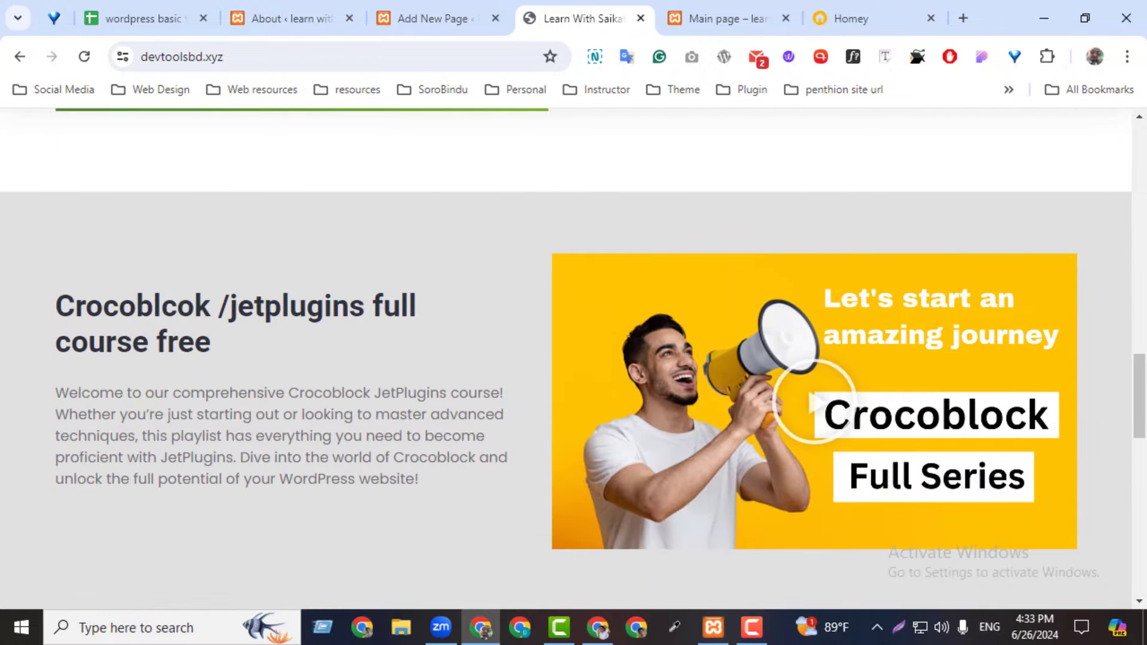
scroll(574, 358, down, 6)
drag(335, 289, 1048, 451)
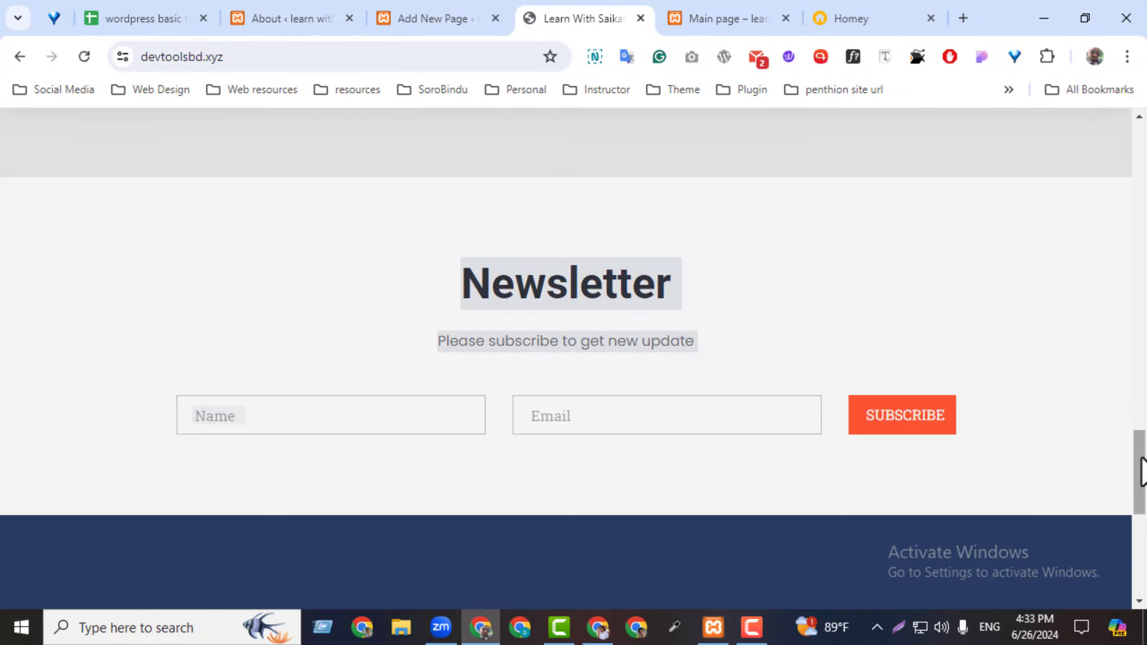
click(378, 294)
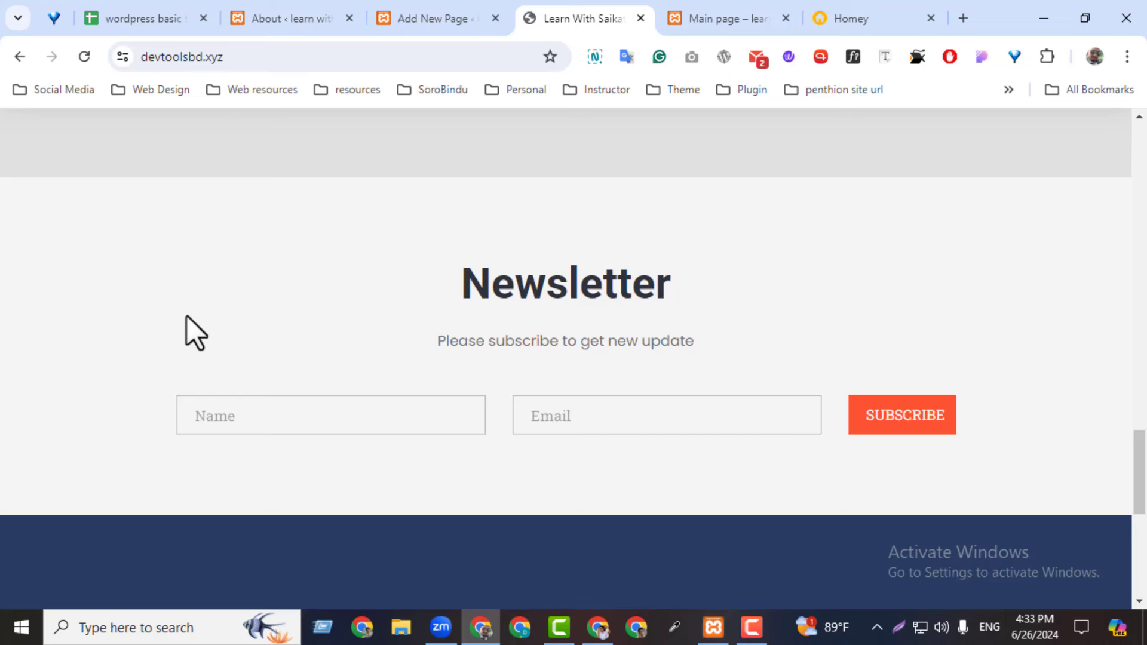
scroll(179, 331, down, 5)
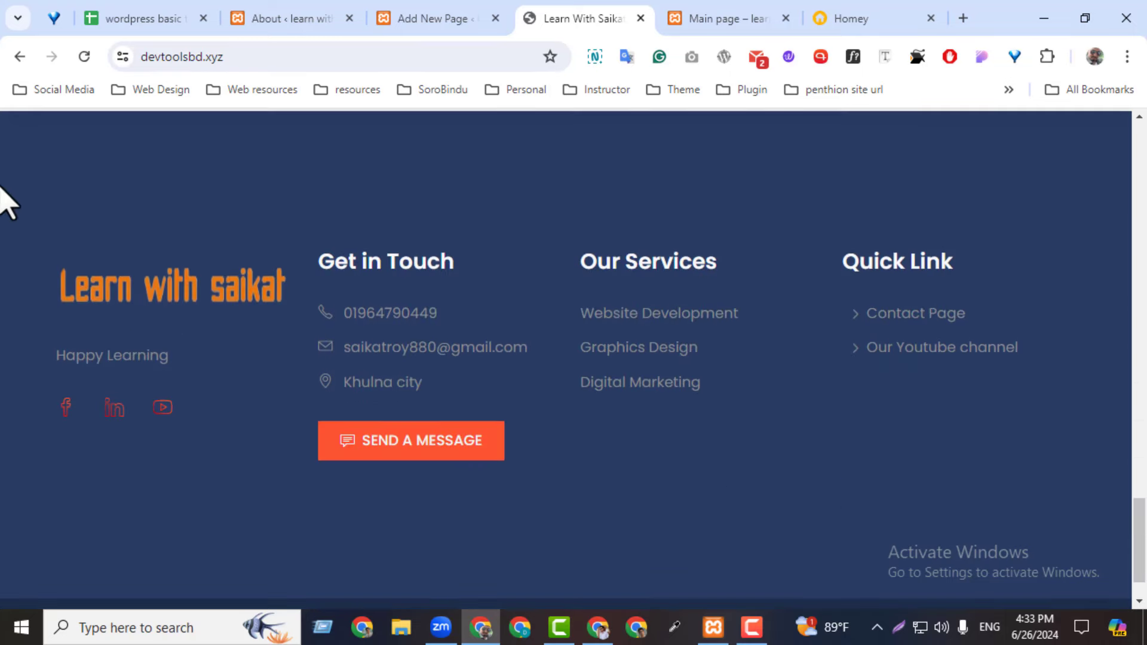
- Select the footer area of devtoolsbd.xyz with the screenshot tool and outline its four columns with a red rectangle
click(901, 628)
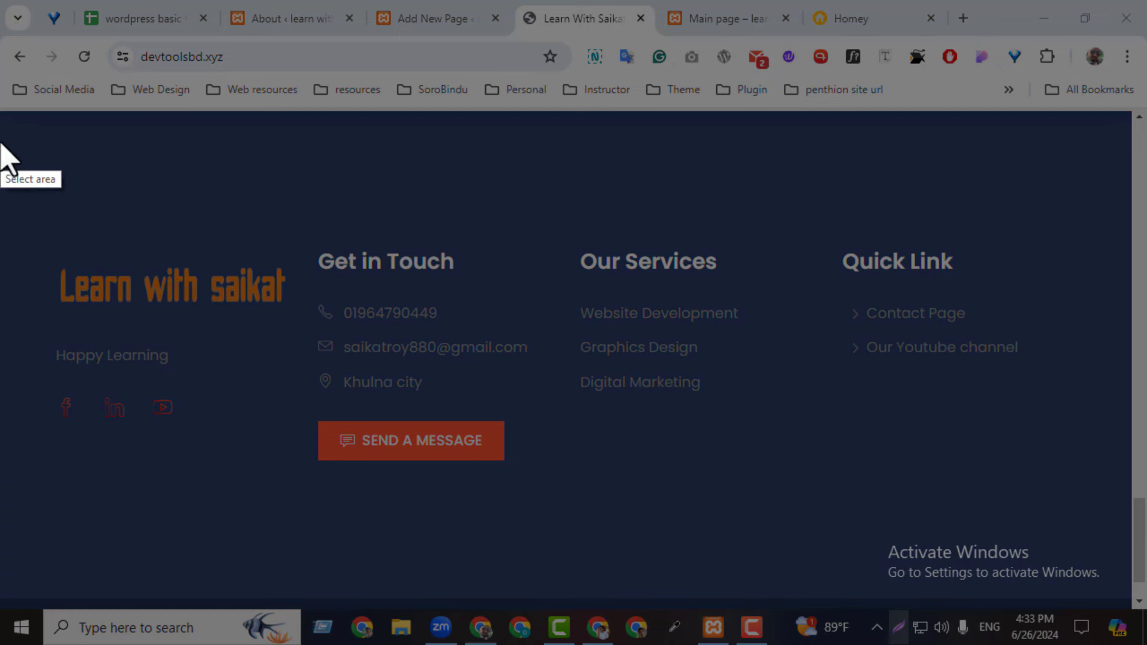
drag(1, 133, 1135, 607)
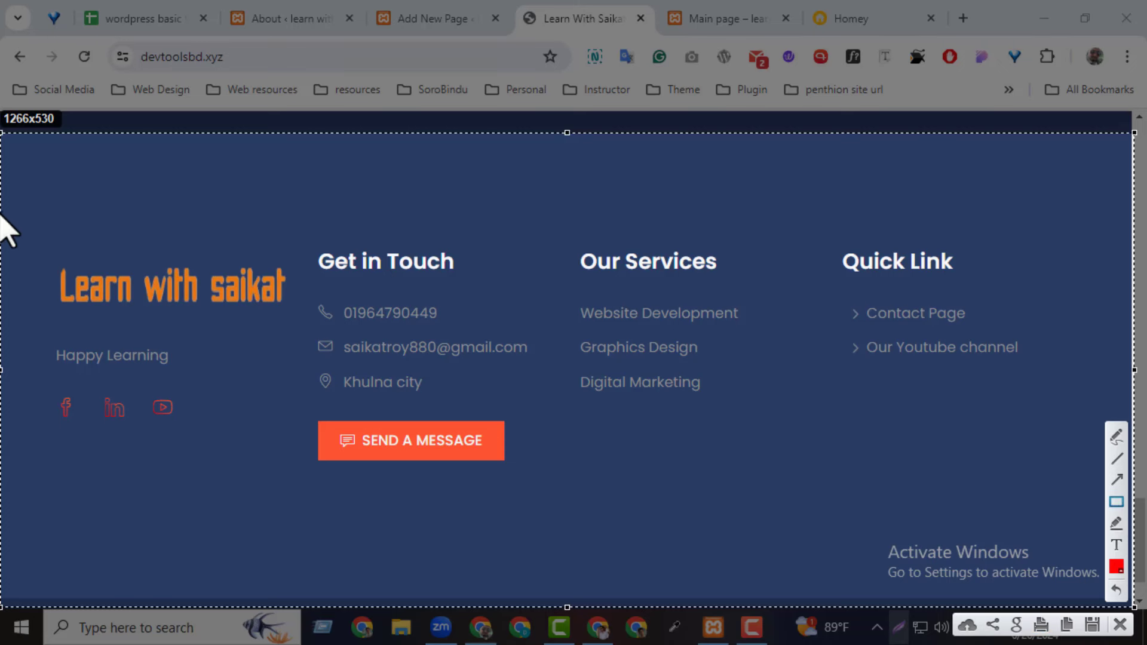
drag(1, 214, 1121, 545)
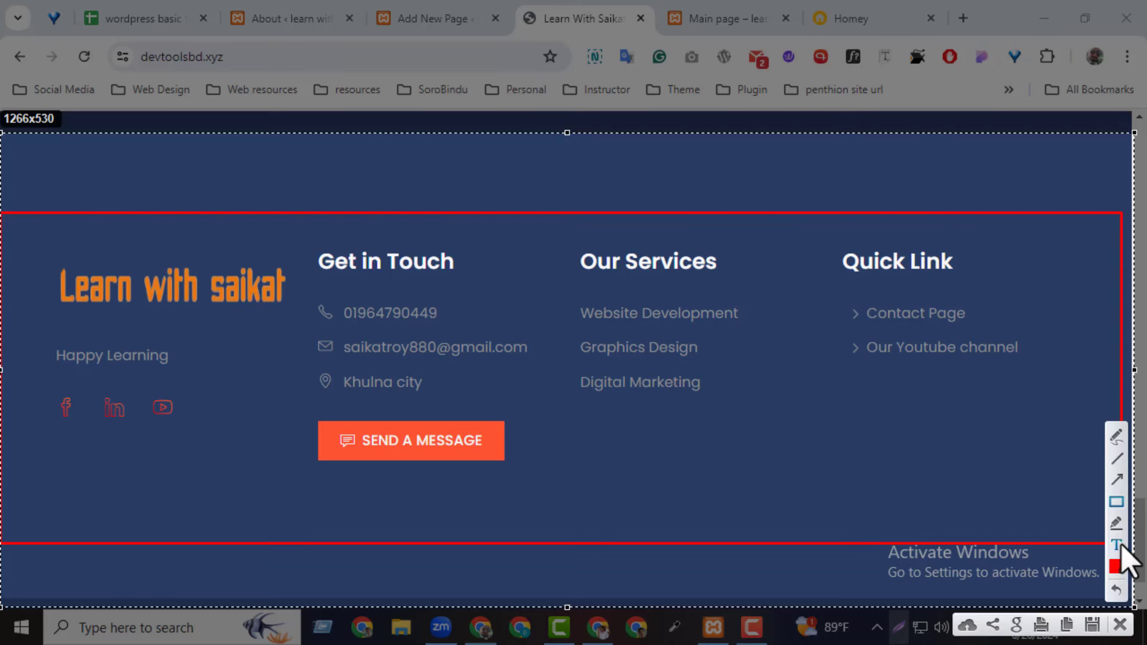
- Close the screenshot overlay and, in the WordPress editor, insert a Columns block with three equal columns below the last course section
click(1117, 624)
click(448, 27)
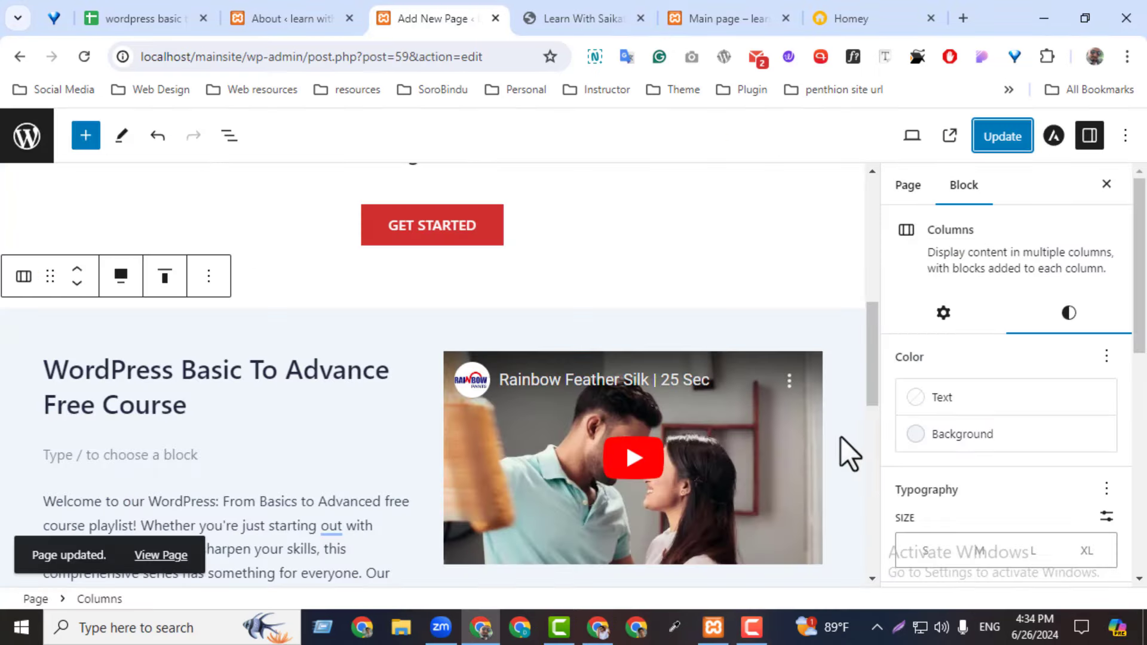
drag(874, 346, 859, 536)
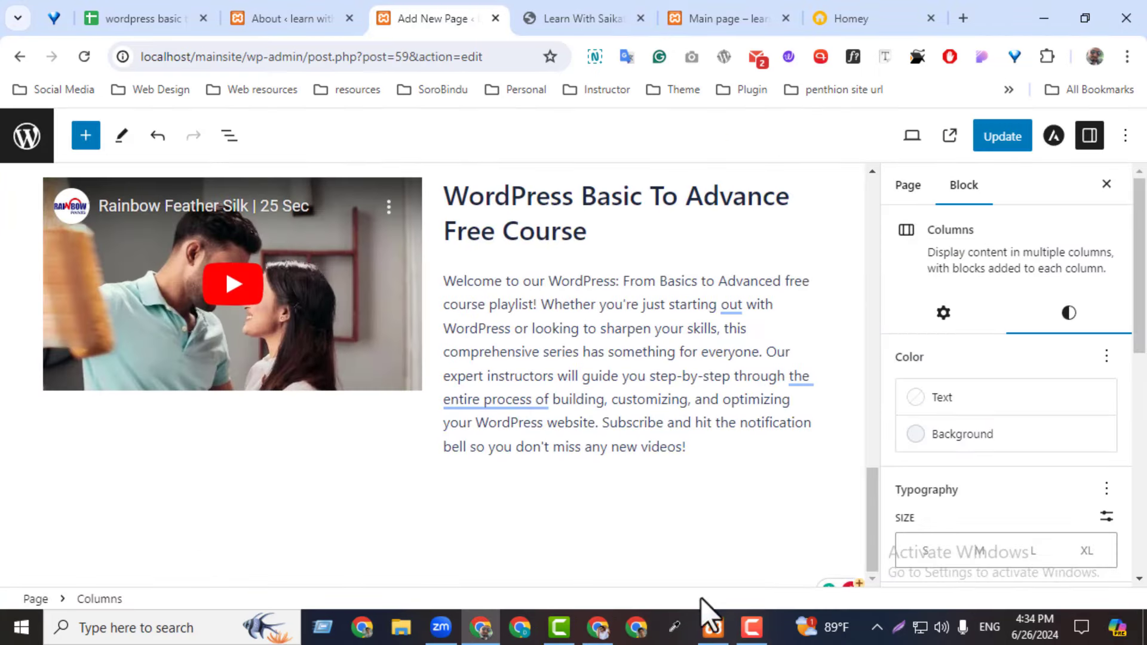
click(804, 532)
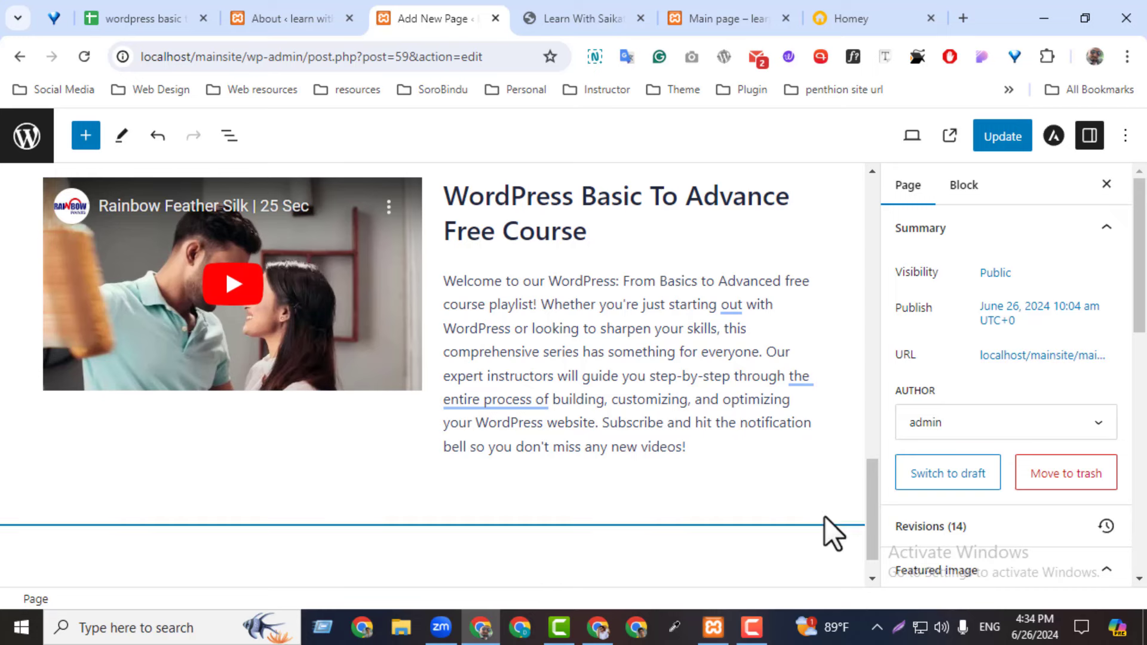
scroll(1004, 478, down, 3)
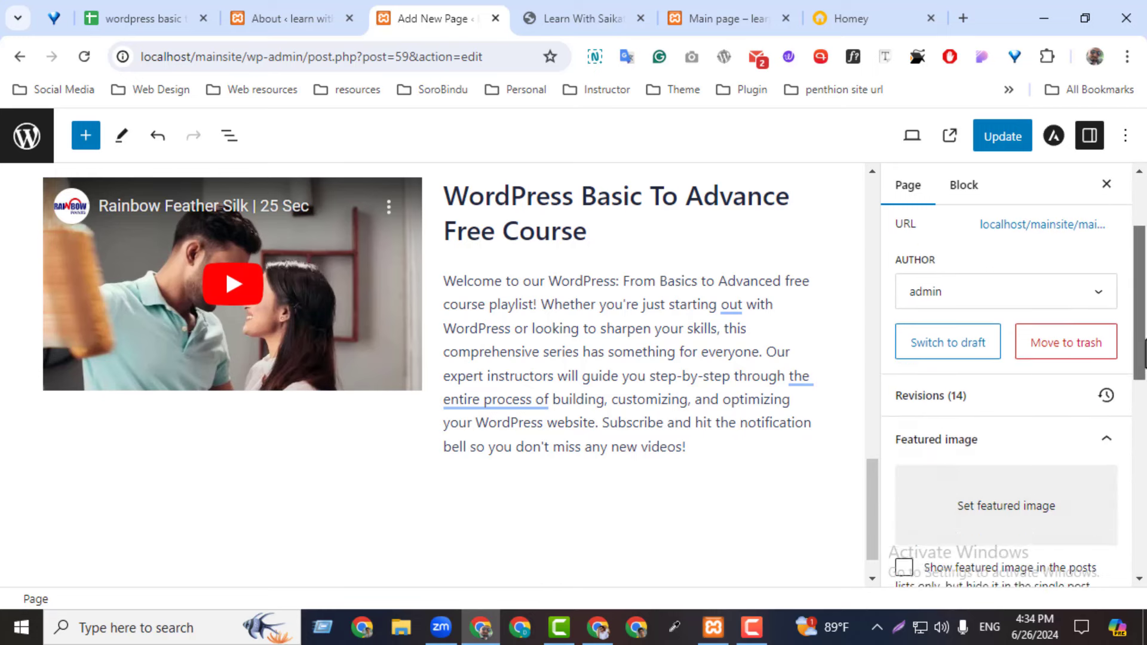
click(814, 479)
click(823, 511)
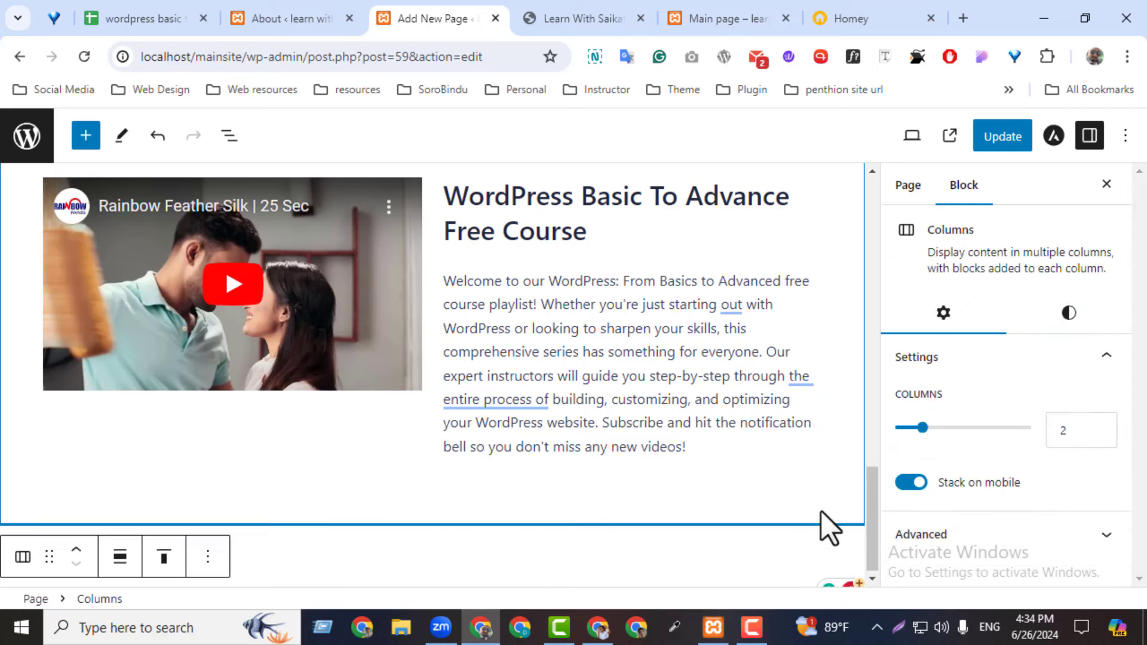
click(822, 511)
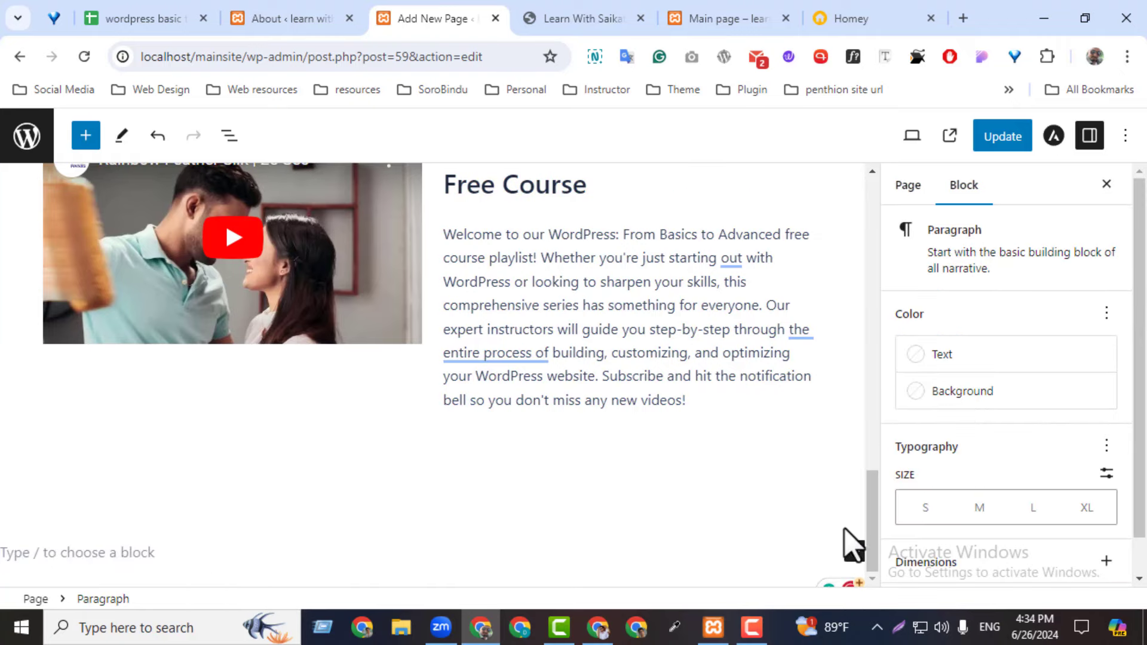
click(854, 551)
click(826, 366)
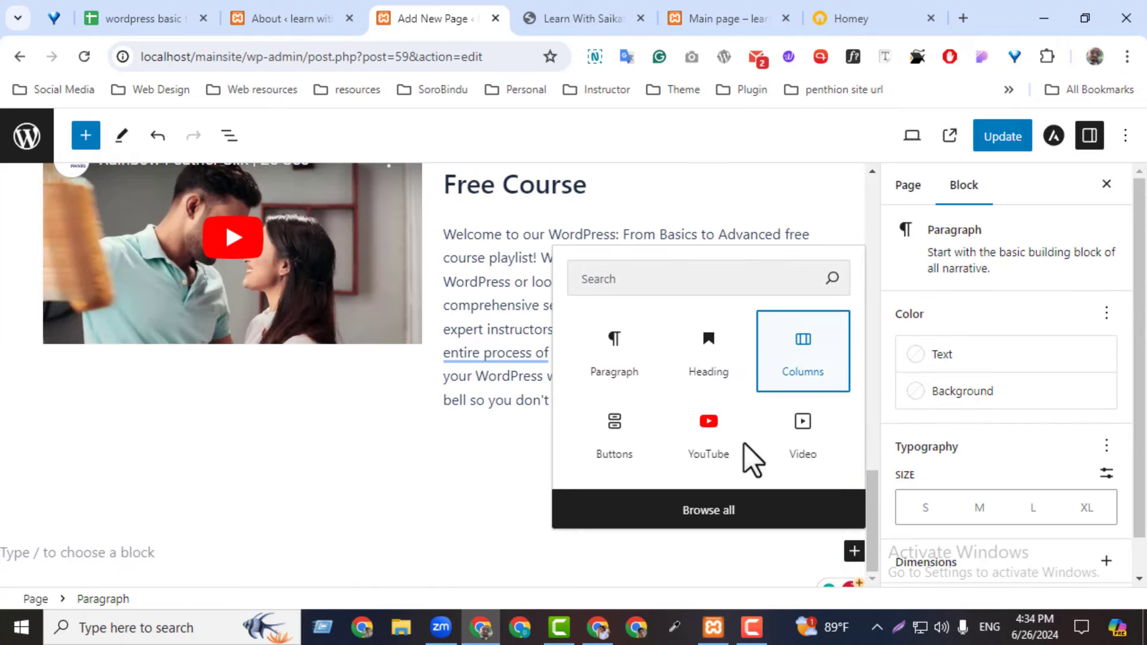
click(420, 472)
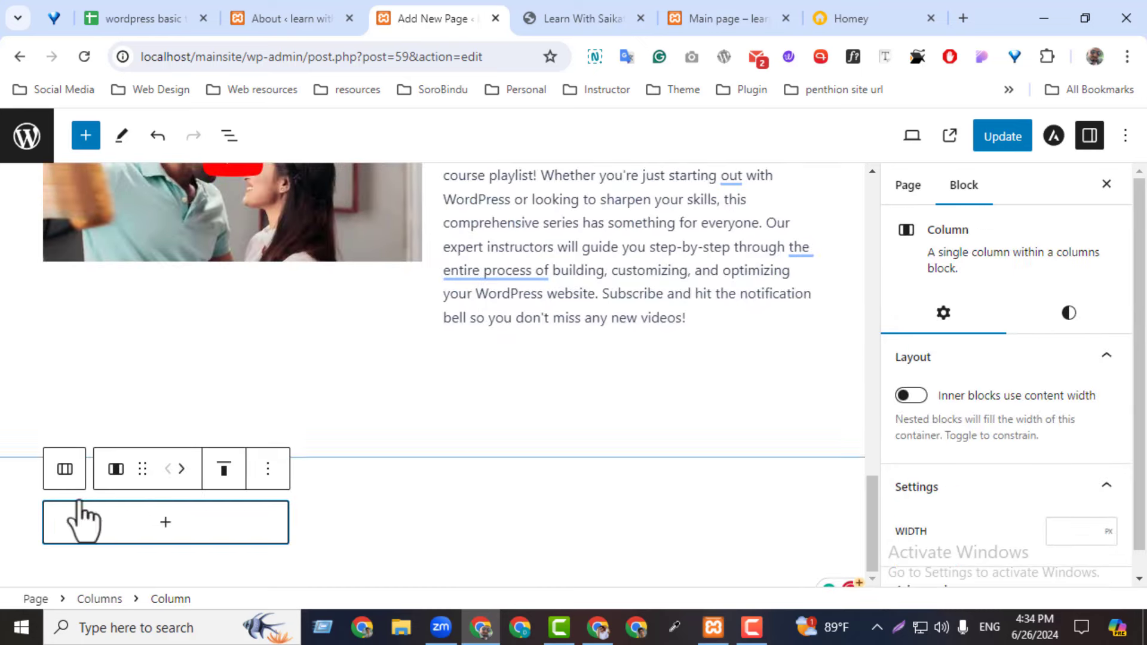
- Set the new Columns block to 4 columns and select its first column
click(64, 469)
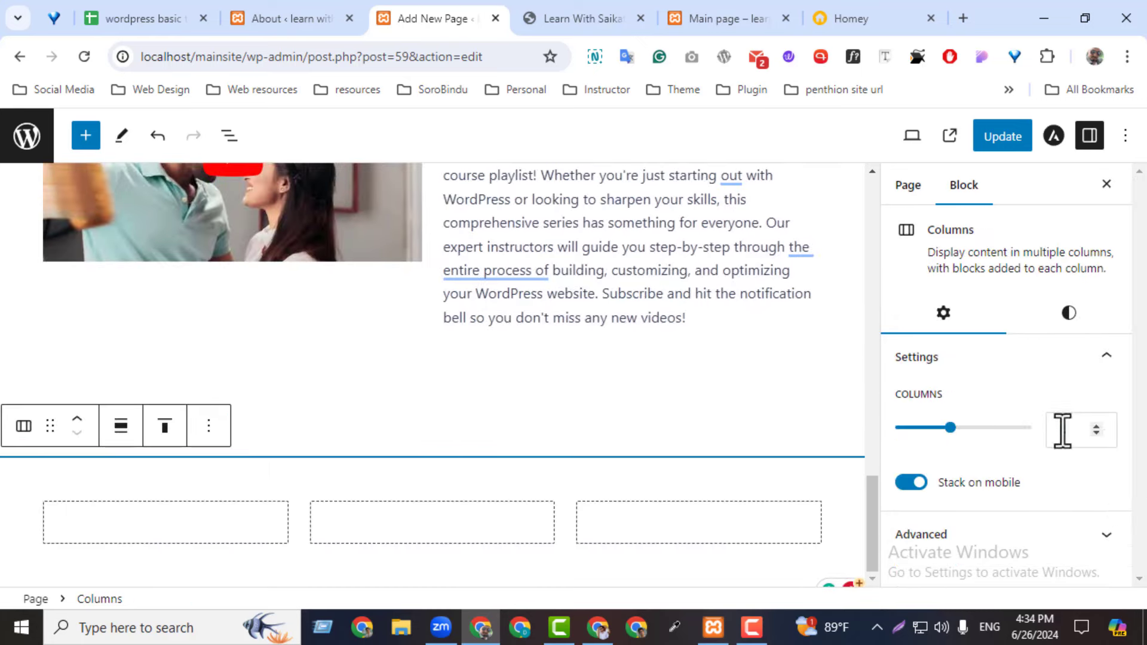
click(1097, 427)
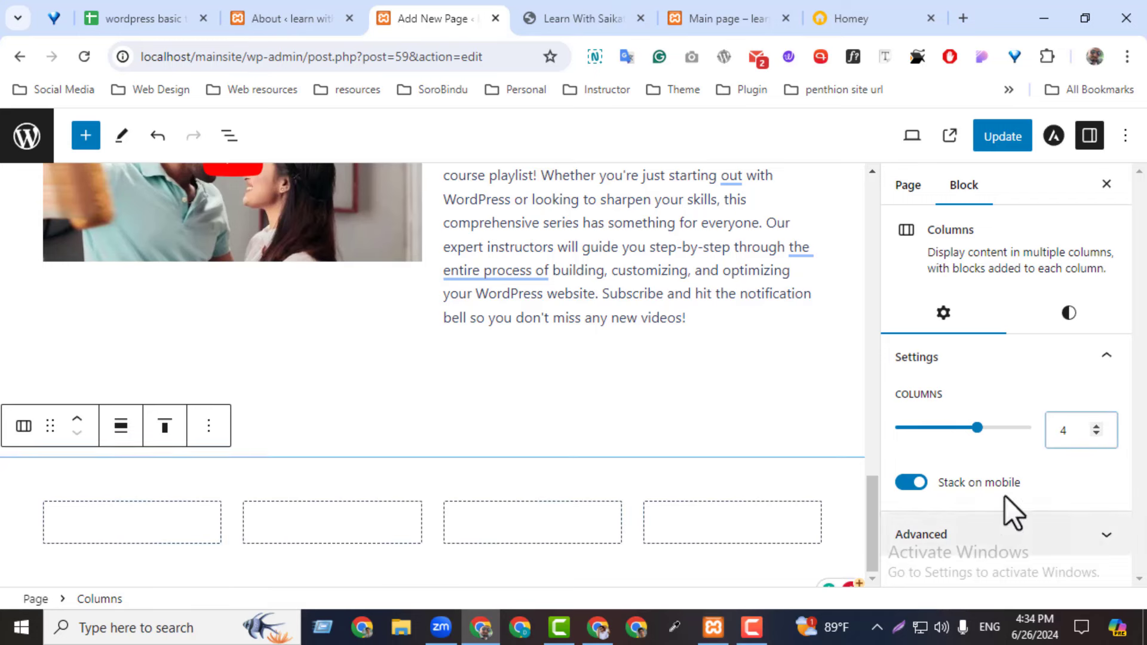
click(135, 520)
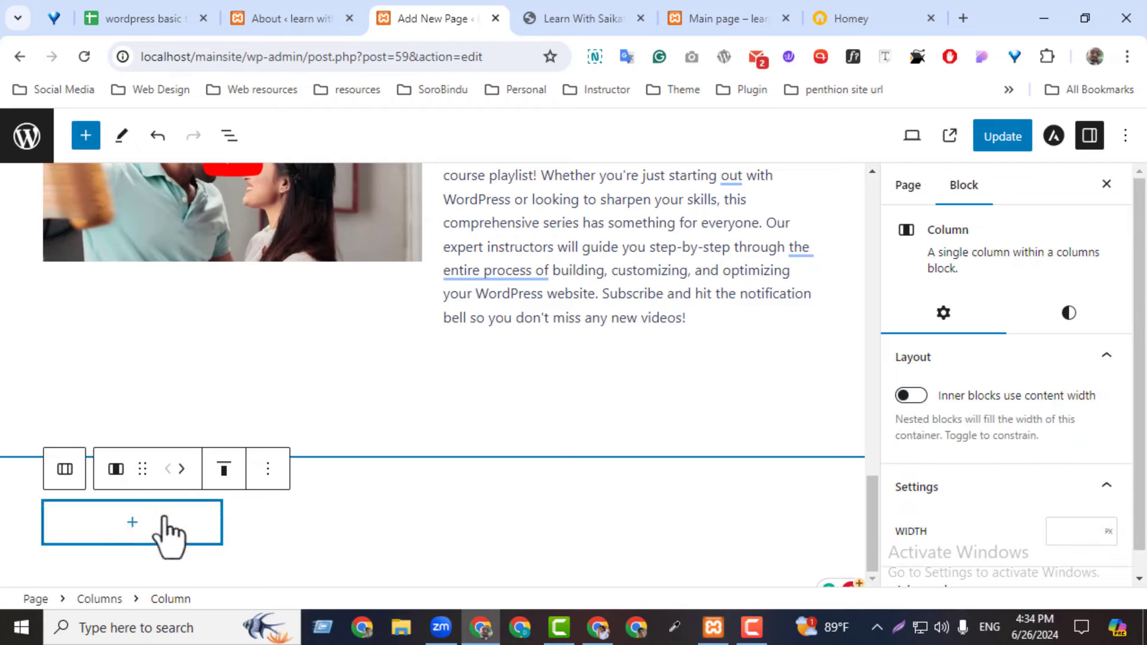
- Save the devtoolsbd.xyz footer logo to the Desktop, replacing the existing Screenshot_5-removebg-preview.png, and select the footer's "Happy Learning" text
click(571, 18)
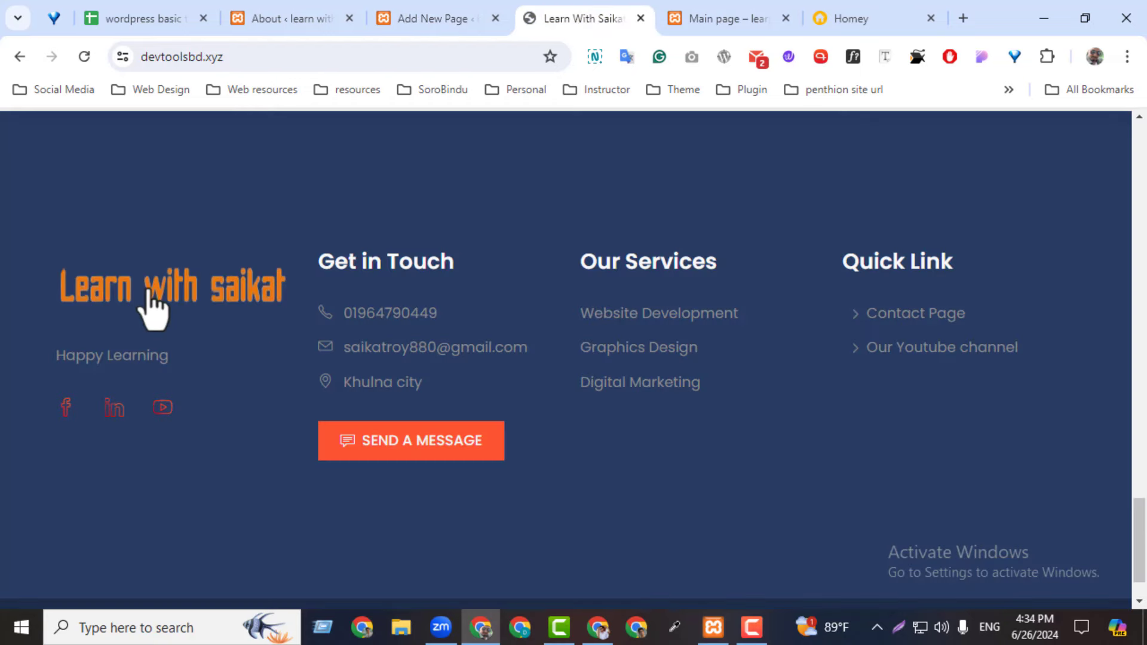
drag(125, 317, 418, 457)
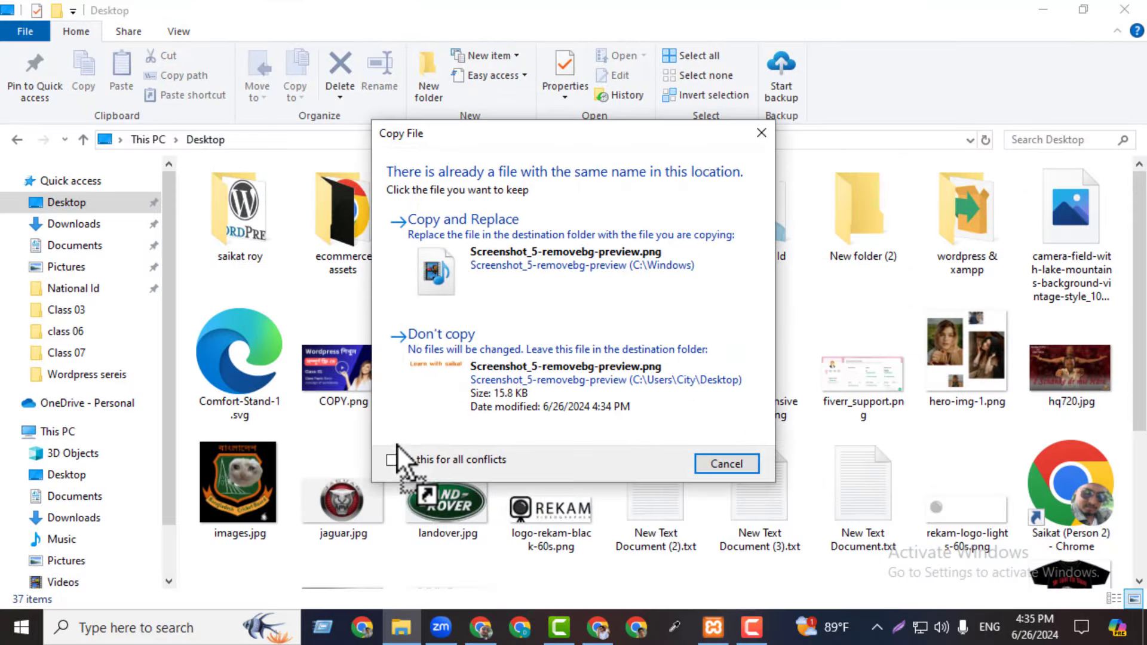
click(497, 284)
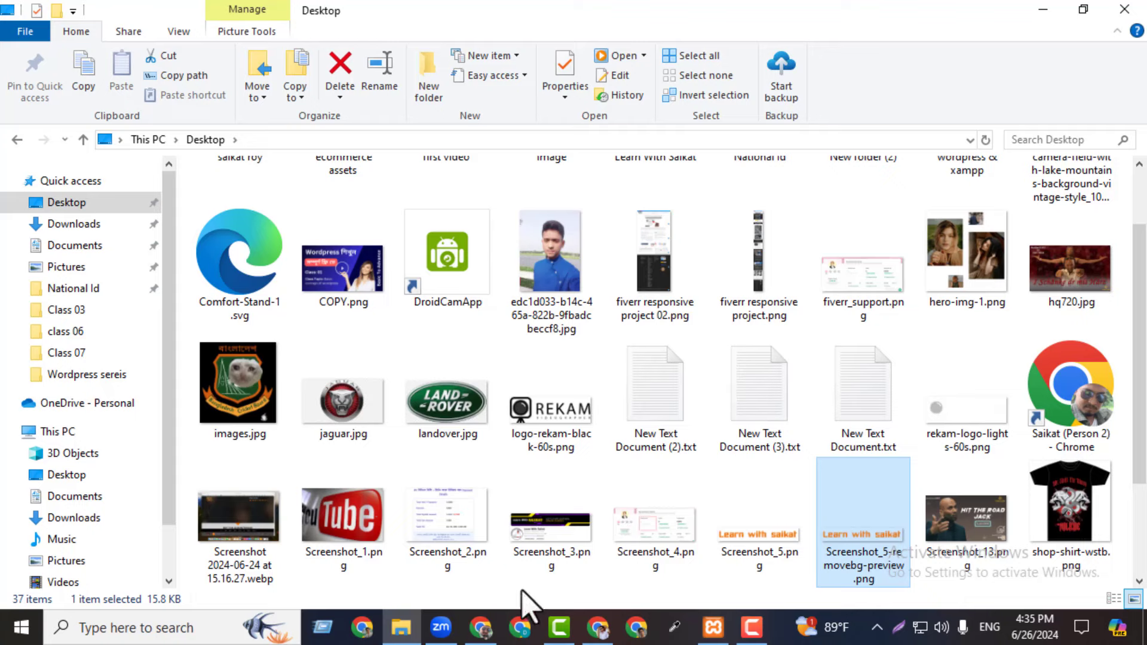
click(490, 632)
triple_click(95, 358)
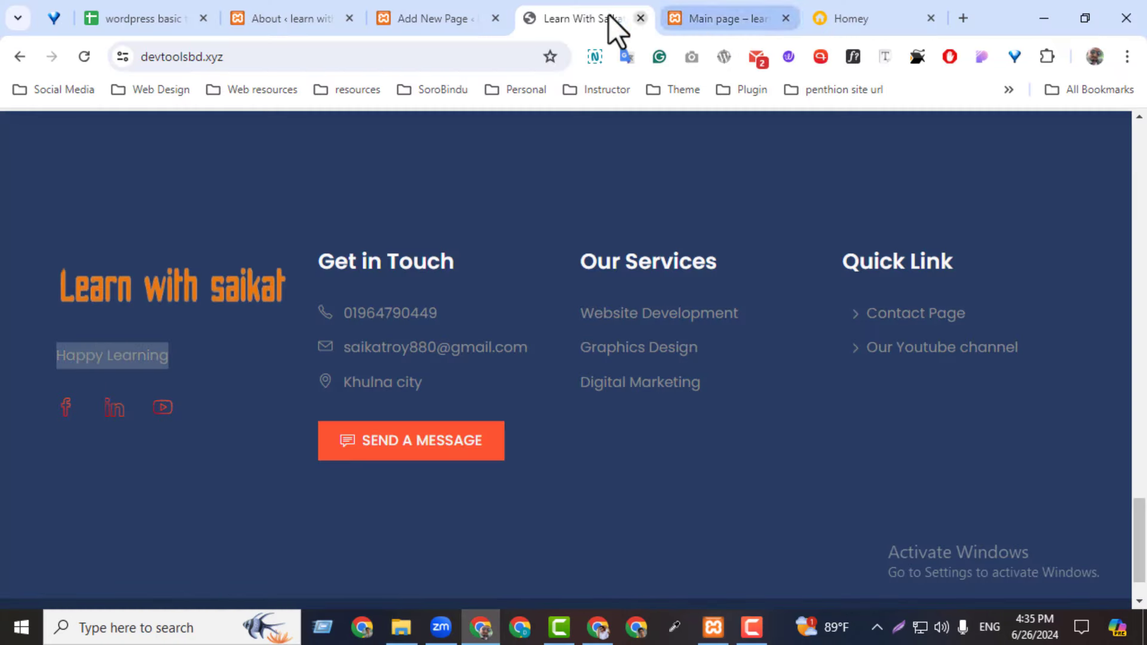
- Insert an Image block into the first column of the four-column block in the WordPress editor
click(456, 31)
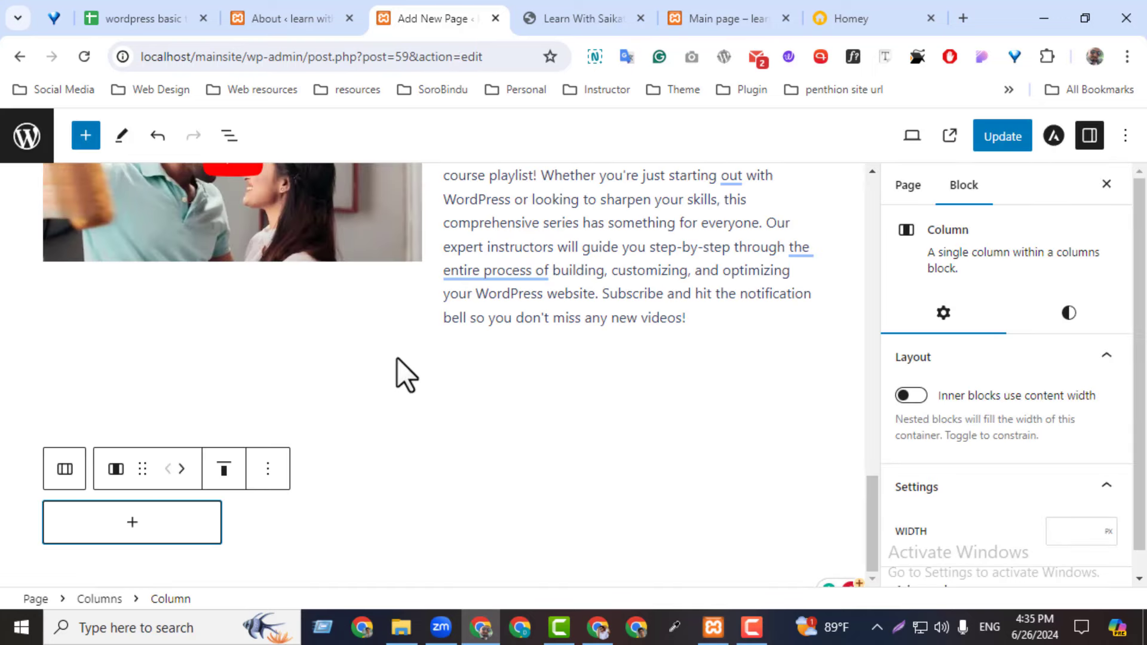
click(173, 523)
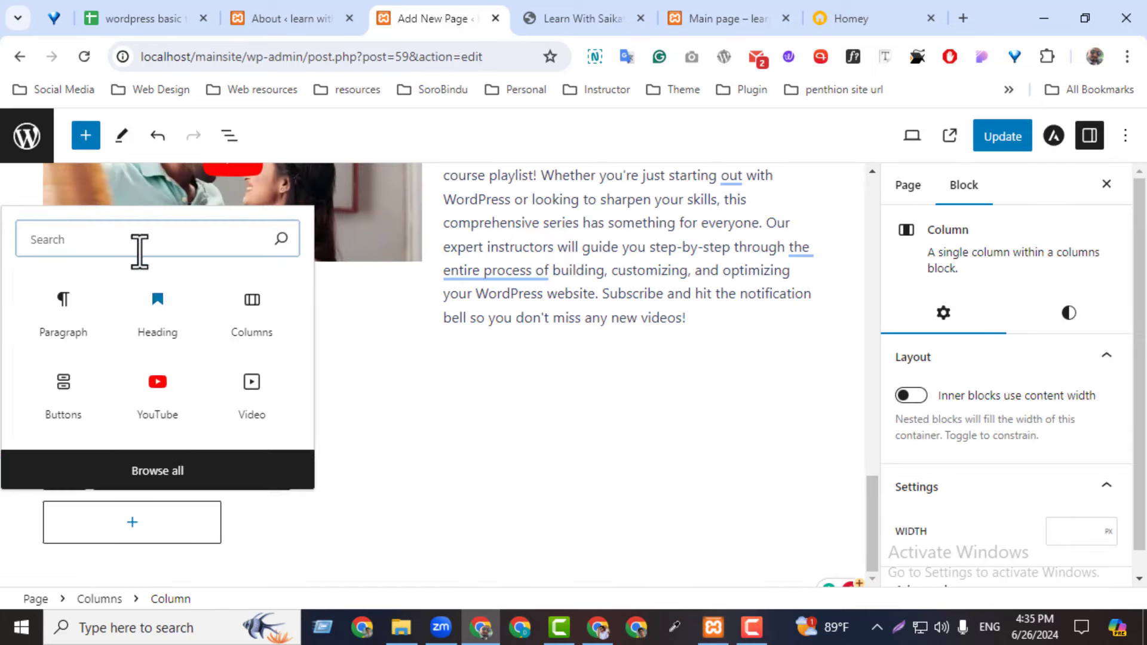
text(ima)
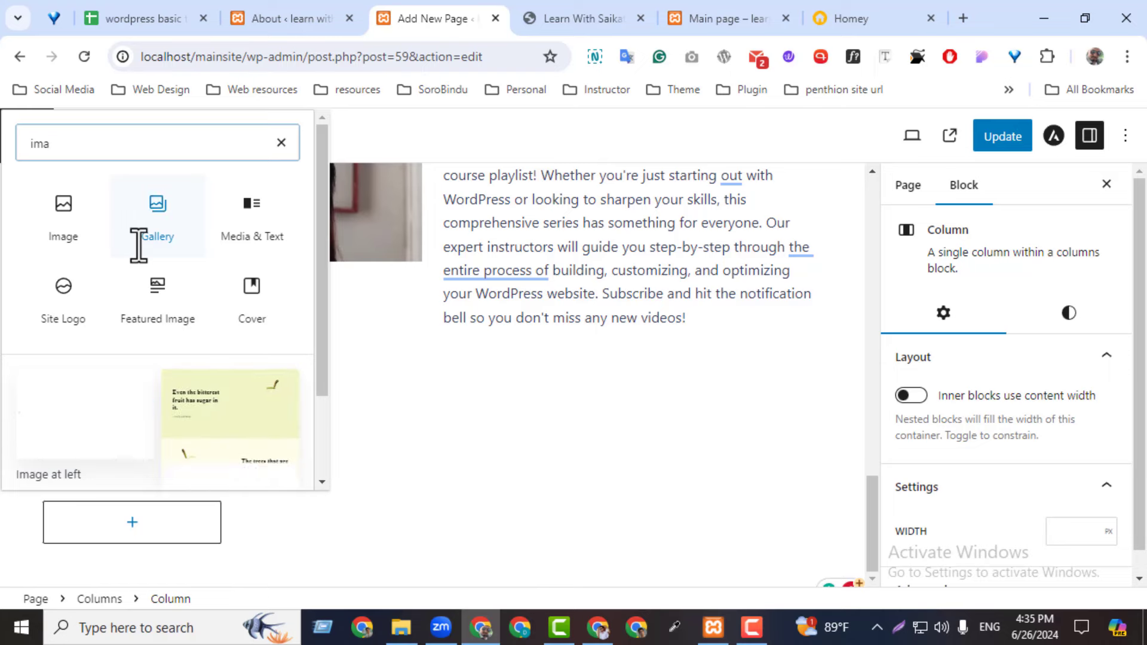
click(70, 211)
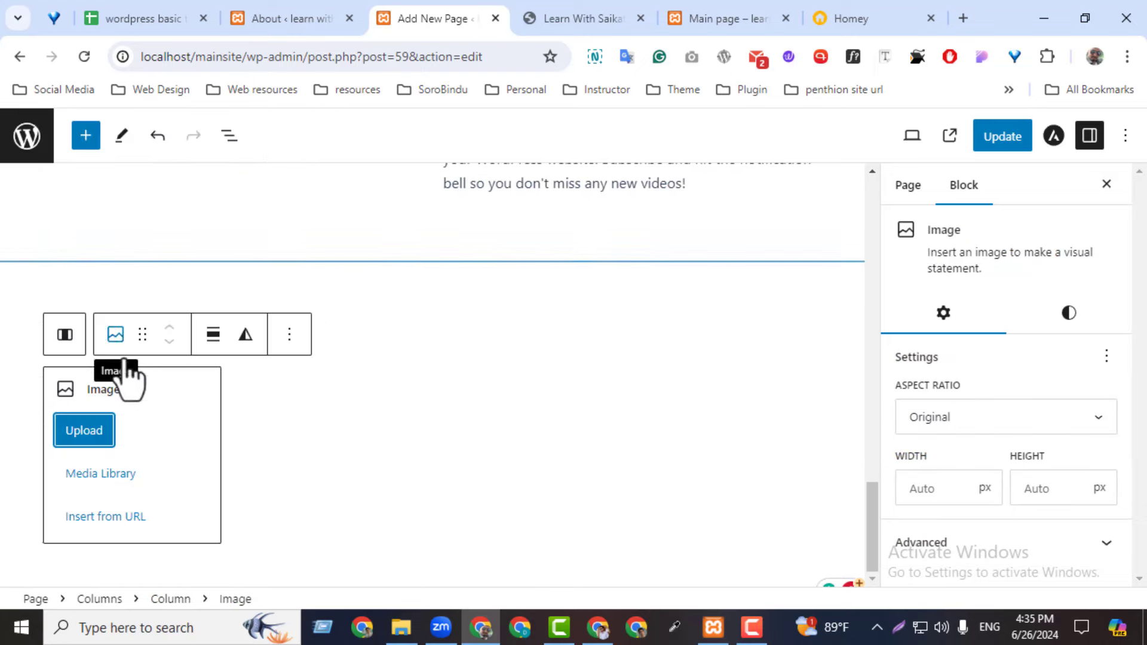
- Upload the "Learn with saikat" logo image from the Desktop into the new Image block
click(104, 431)
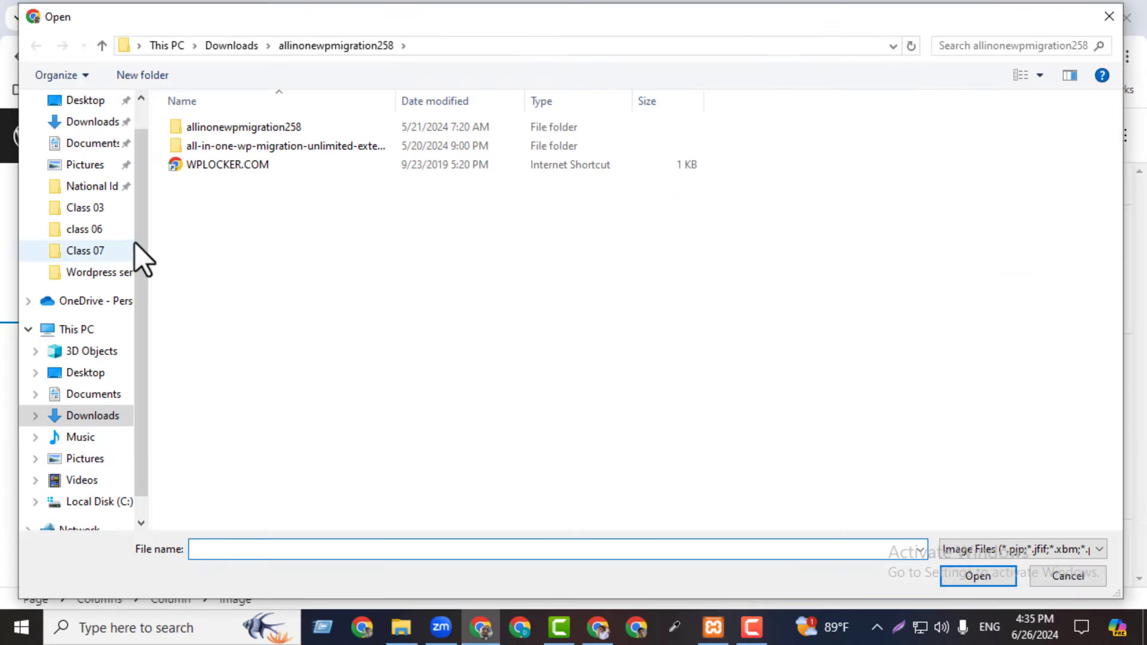
scroll(136, 227, up, 2)
click(91, 139)
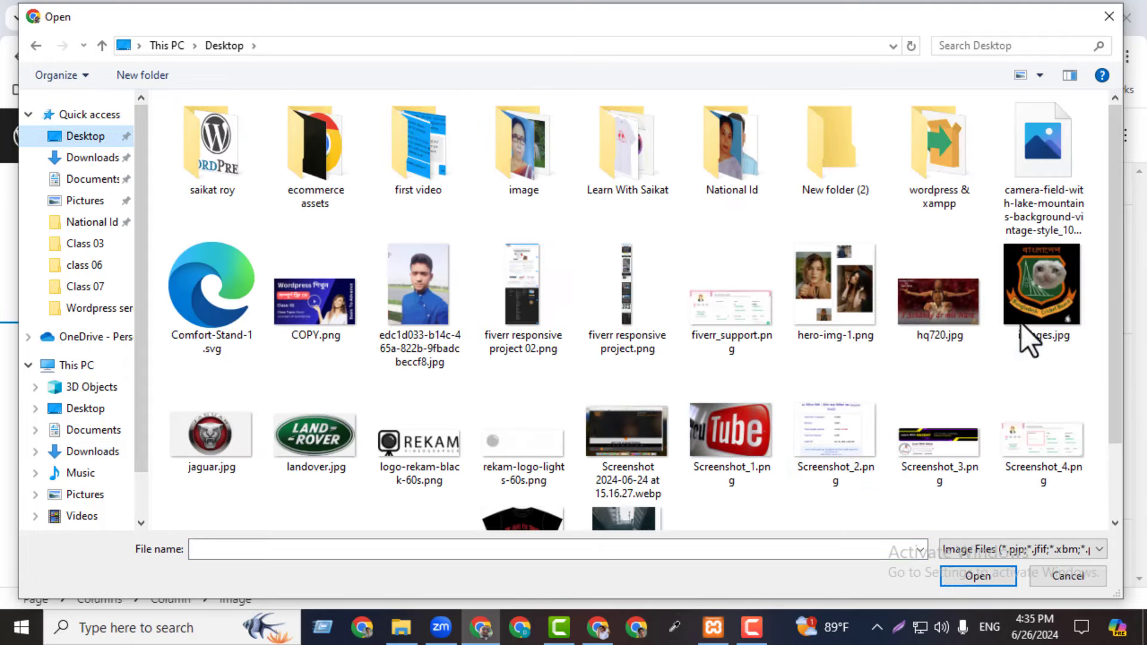
drag(1114, 306, 1111, 384)
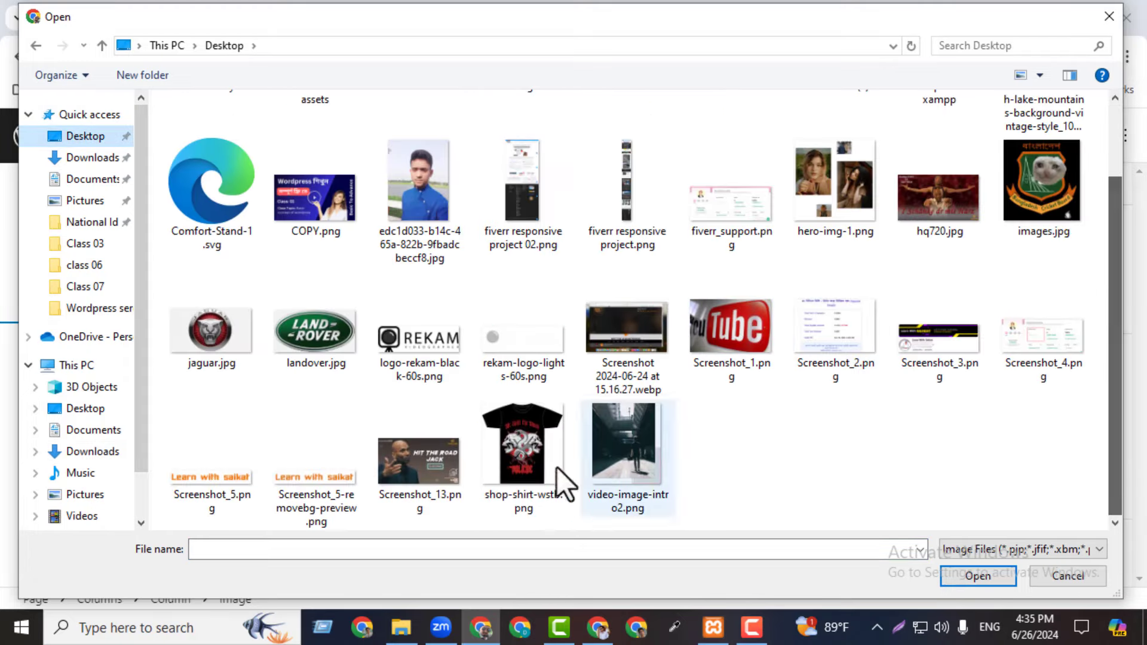
click(249, 466)
click(959, 583)
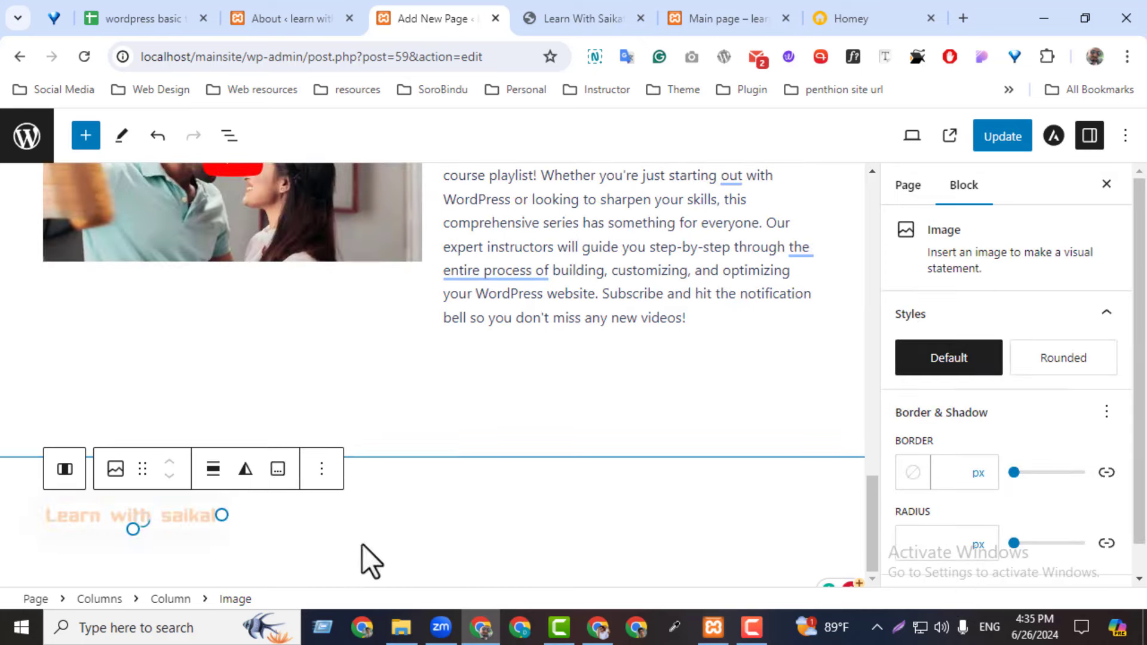
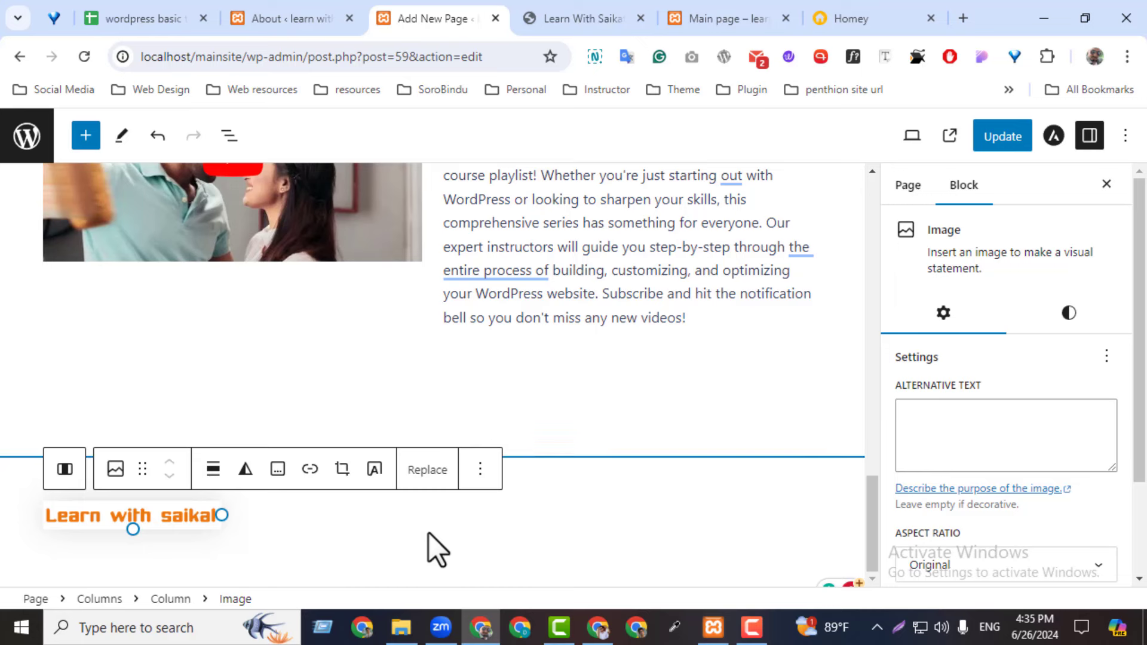
- Add an empty paragraph block after the logo image in the first column
click(481, 470)
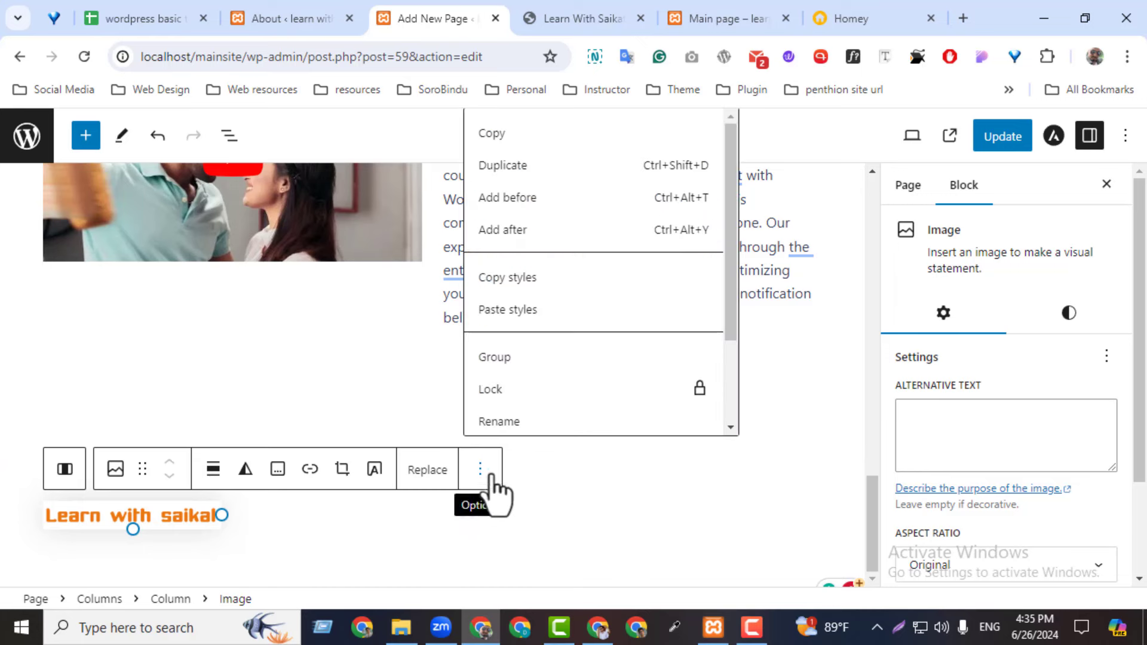
click(529, 232)
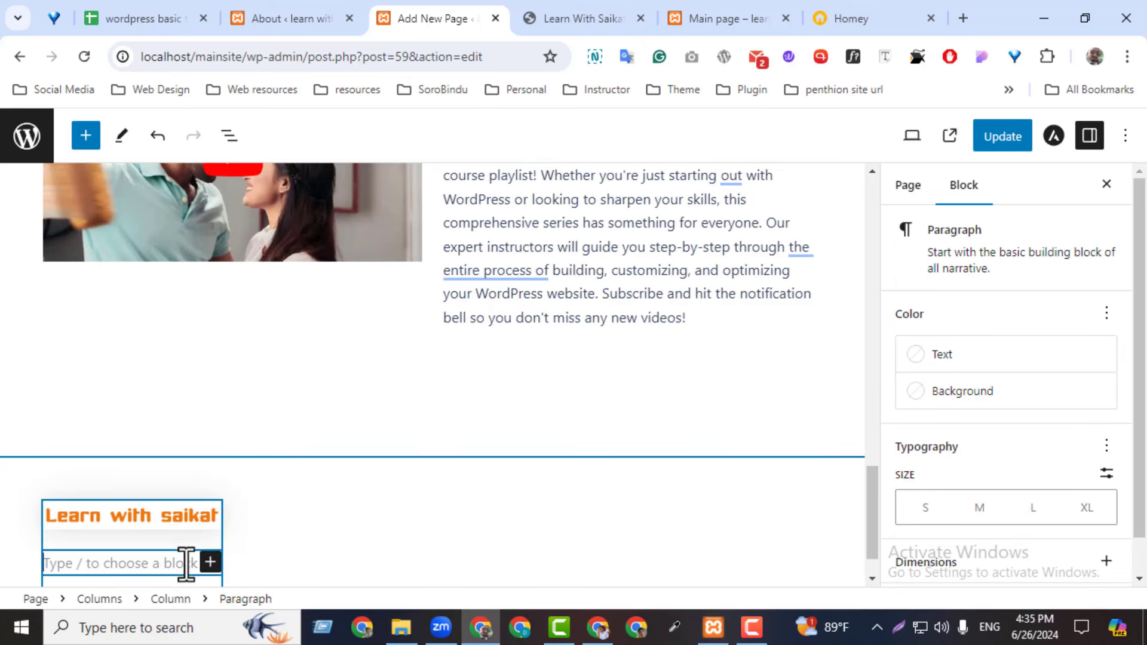
text(-)
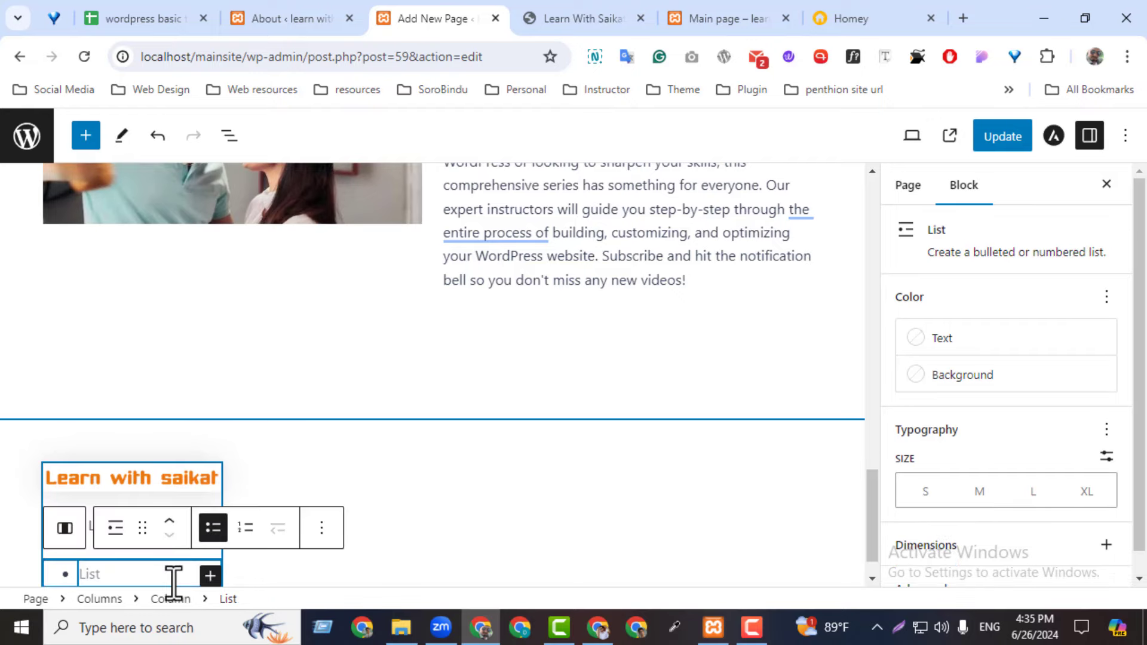
key(BackSpace)
- Copy "Happy Learning" from the devtoolsbd.xyz footer and paste it below the logo in the first column
click(573, 18)
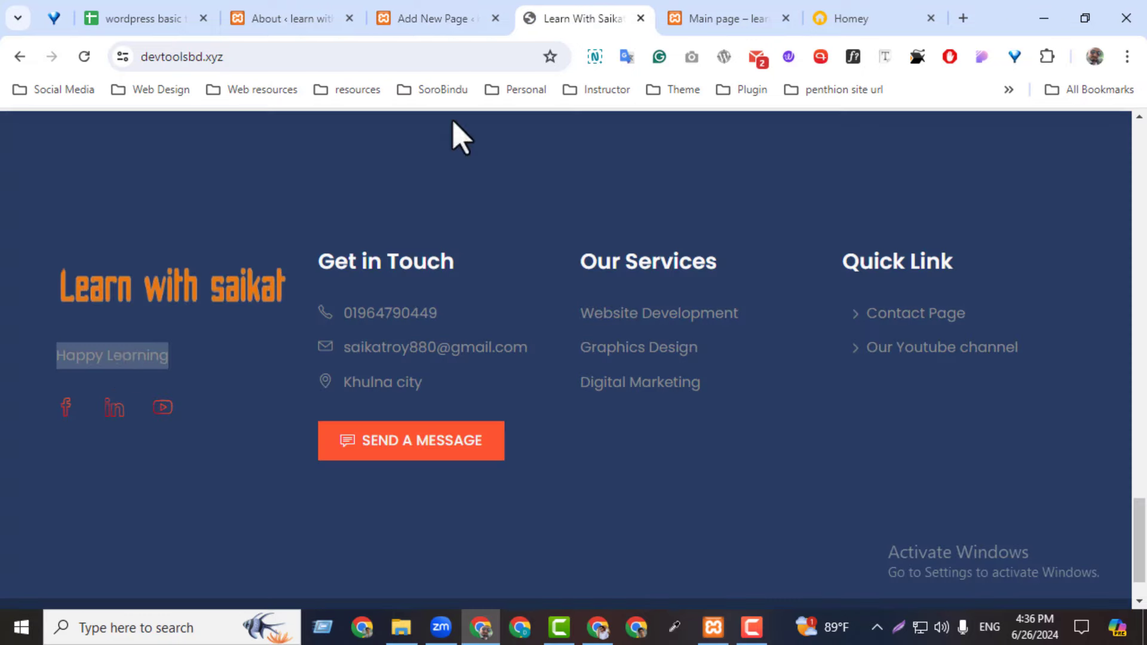
click(155, 364)
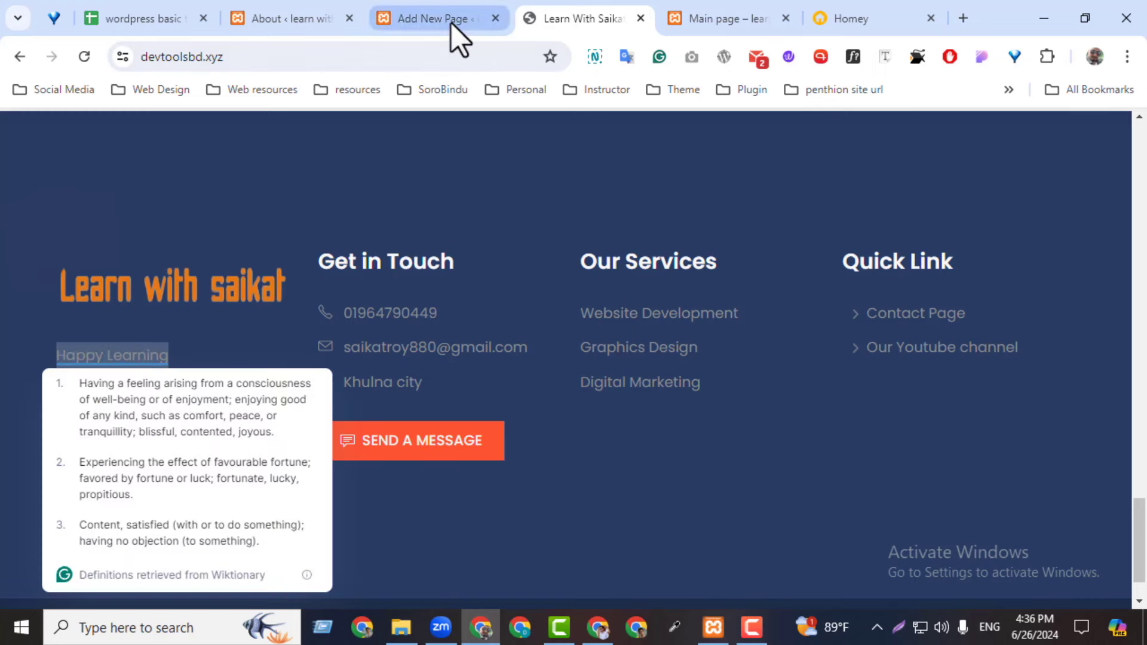
click(451, 22)
click(182, 552)
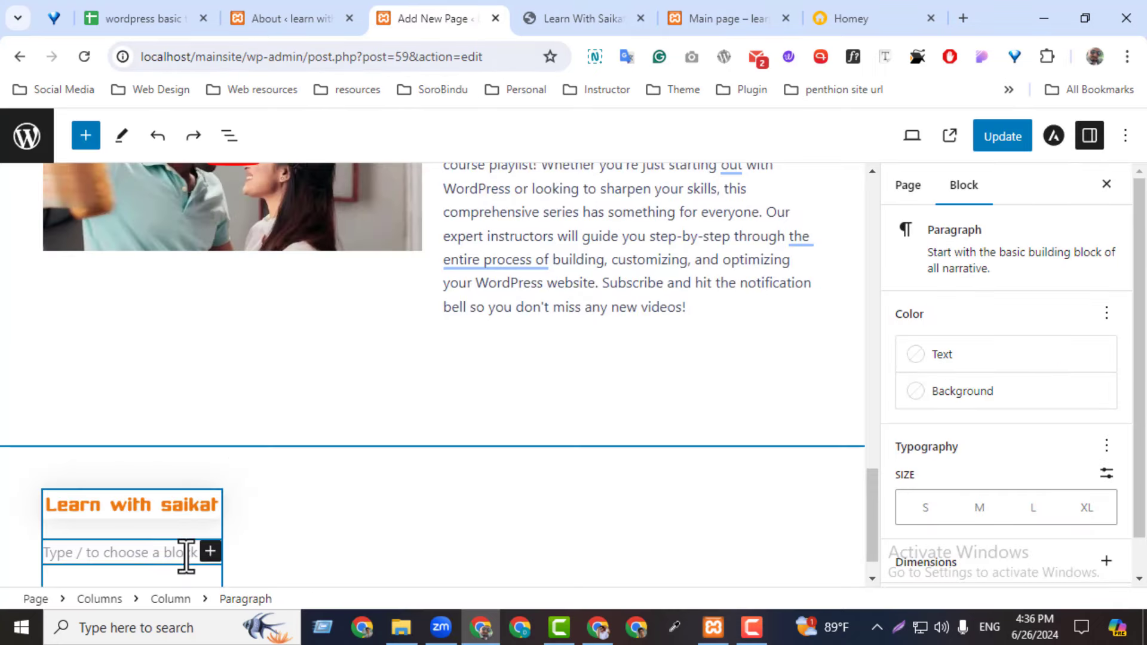
text(-)
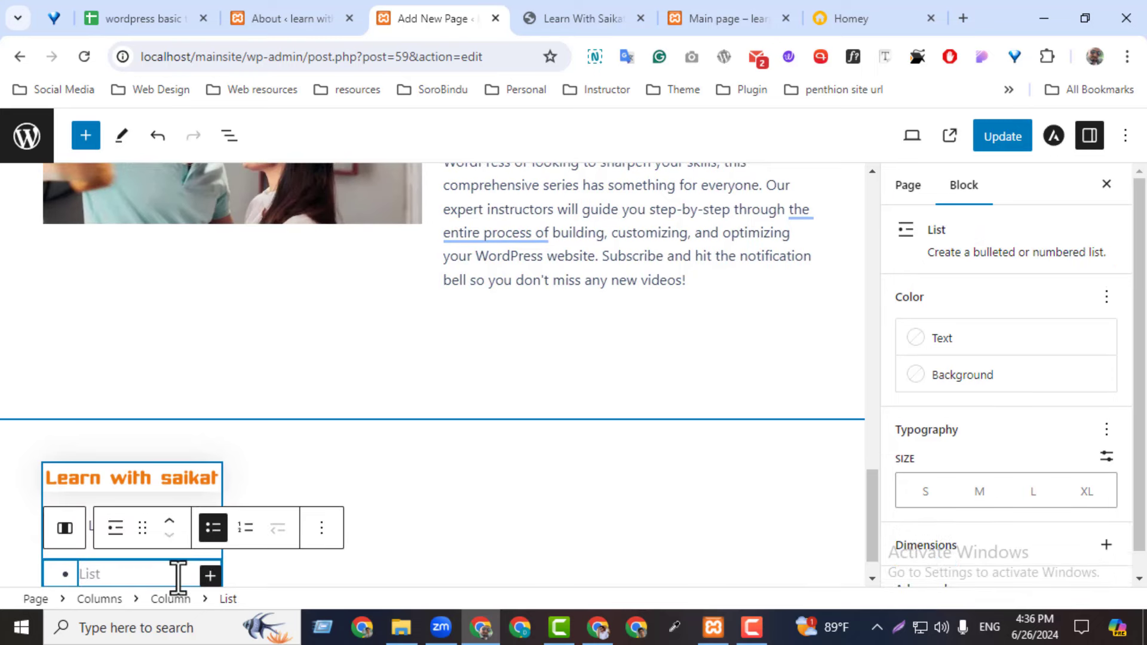
key(ctrl+v)
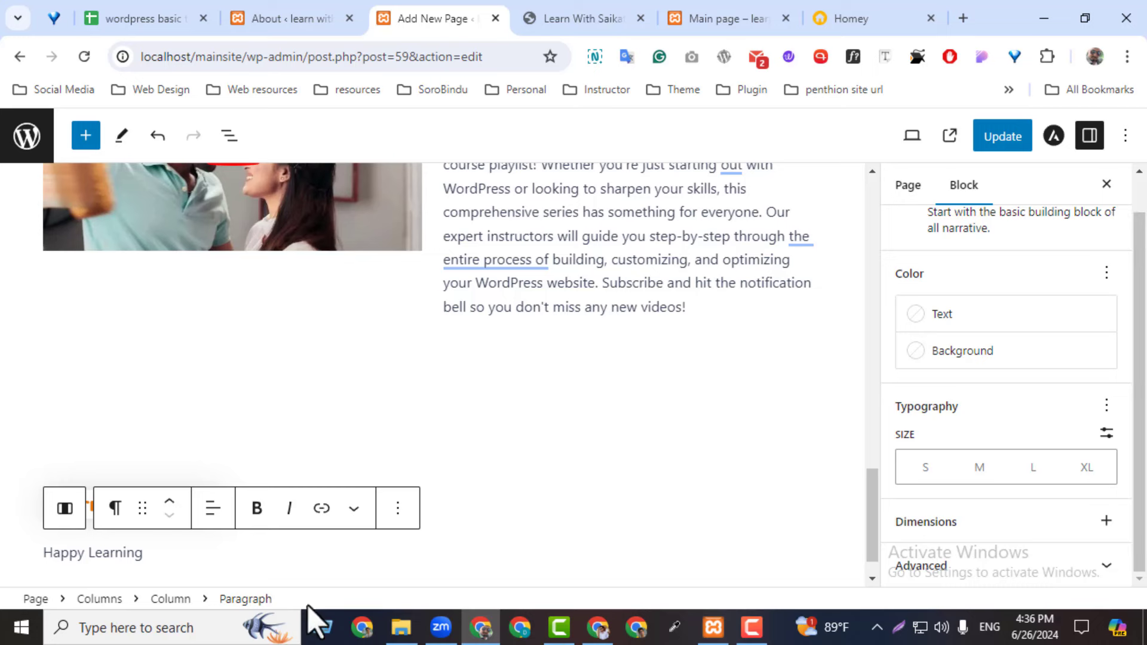
- Clear the "Happy Learning" text from the paragraph below the logo
click(89, 547)
text(le)
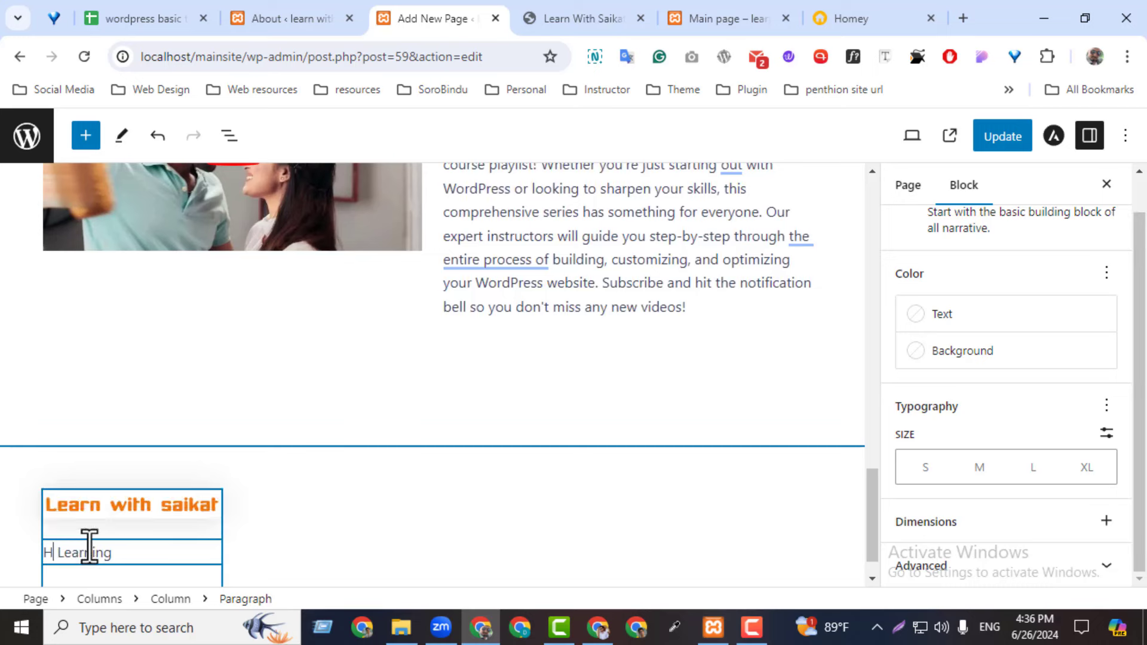
drag(141, 553, 46, 553)
key(BackSpace)
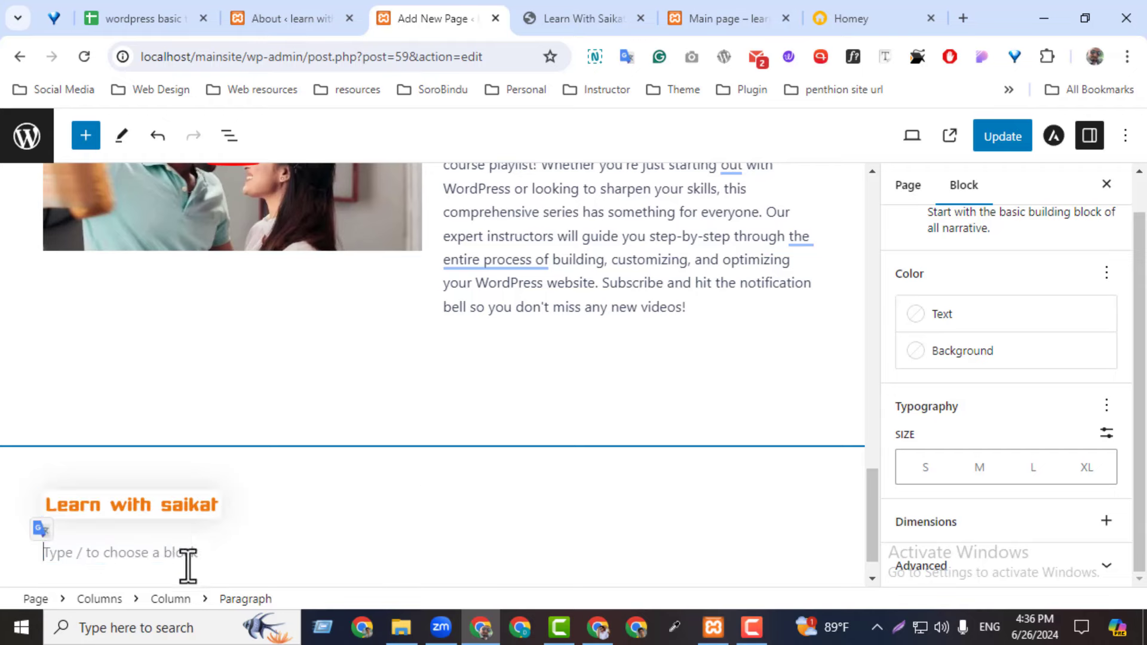
- Enter "Happy Learning" in the empty paragraph below the logo in the first footer column
click(211, 551)
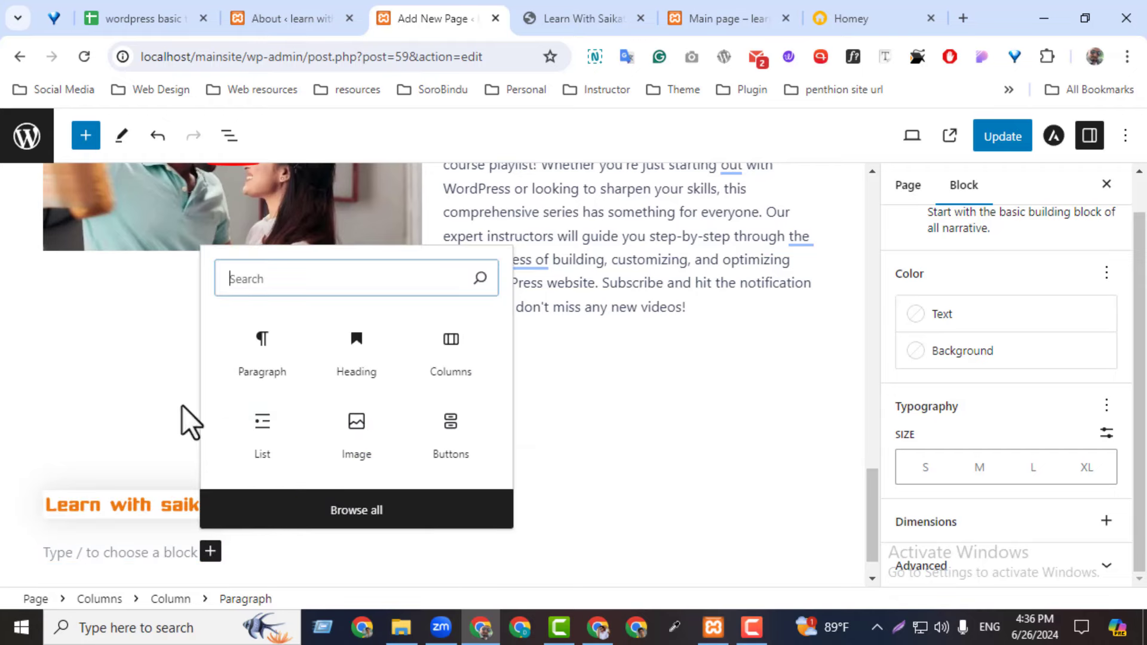
click(236, 392)
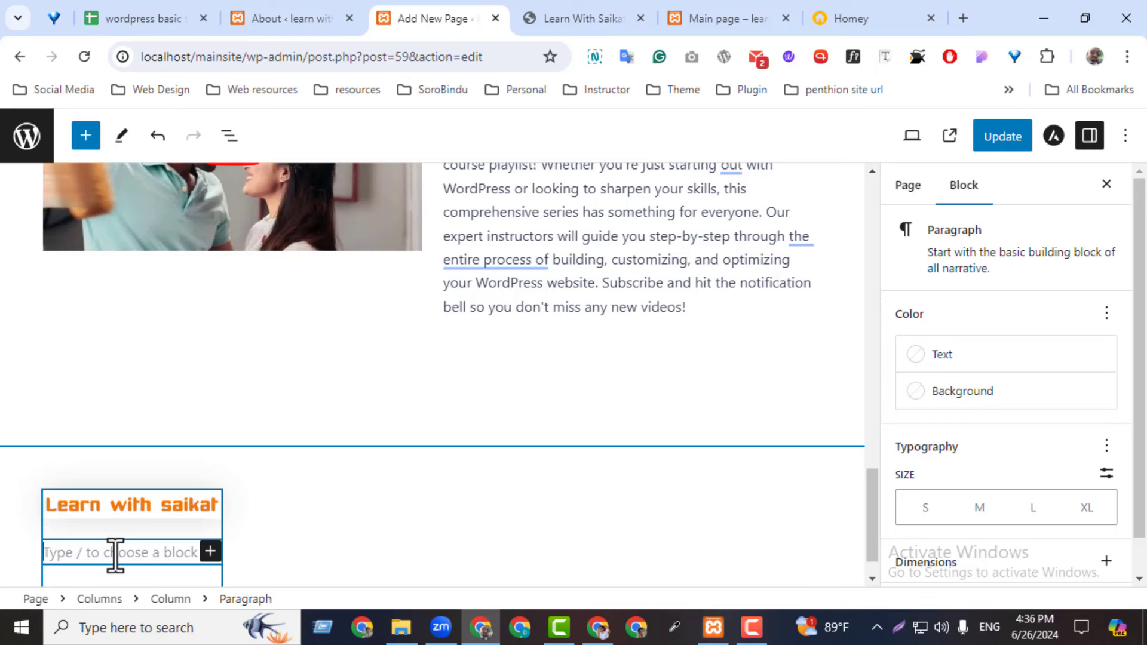
text(-)
key(BackSpace)
text(Happy Learning)
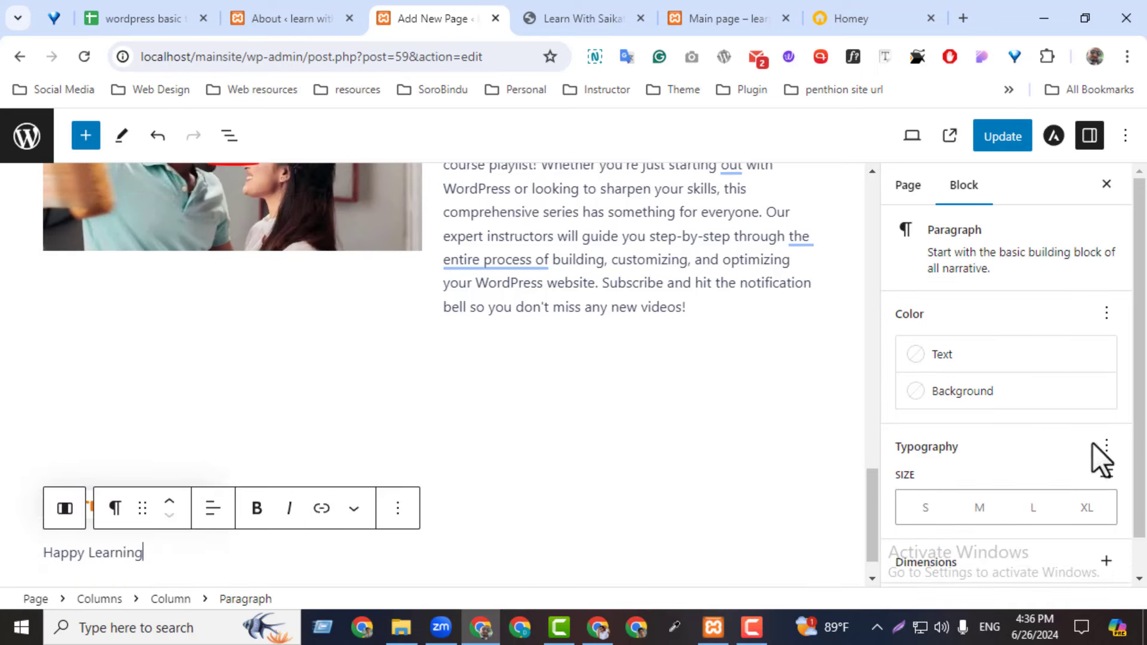
- Set the background of the four-column footer Columns block to the solid blue Theme Color 2
click(583, 528)
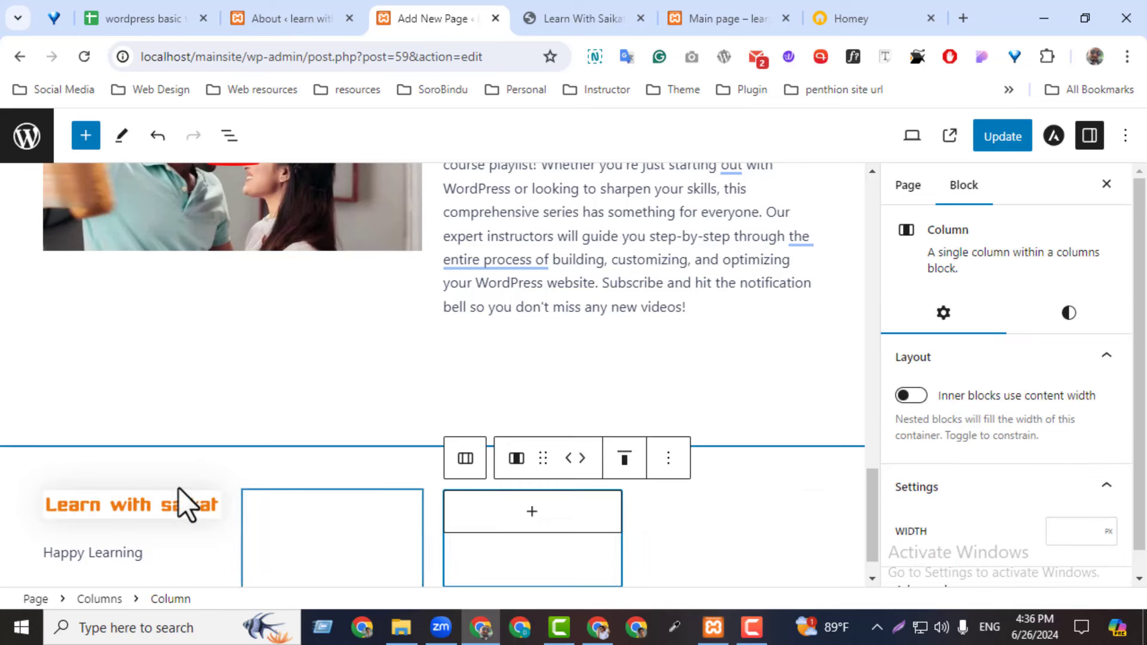
click(39, 465)
click(24, 415)
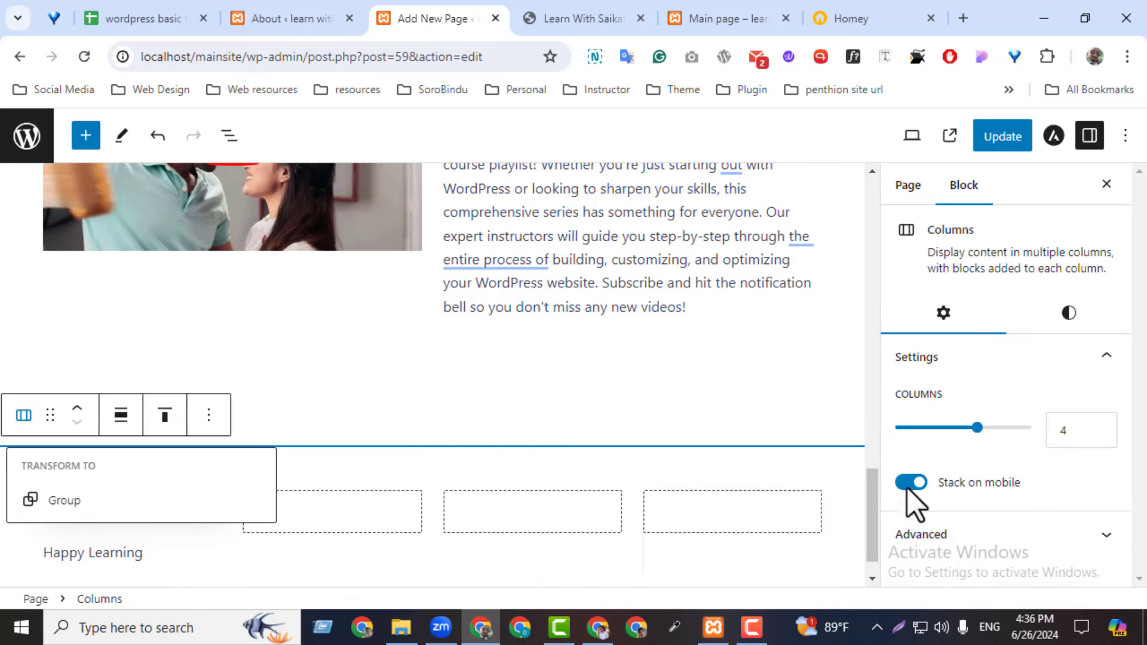
click(1076, 316)
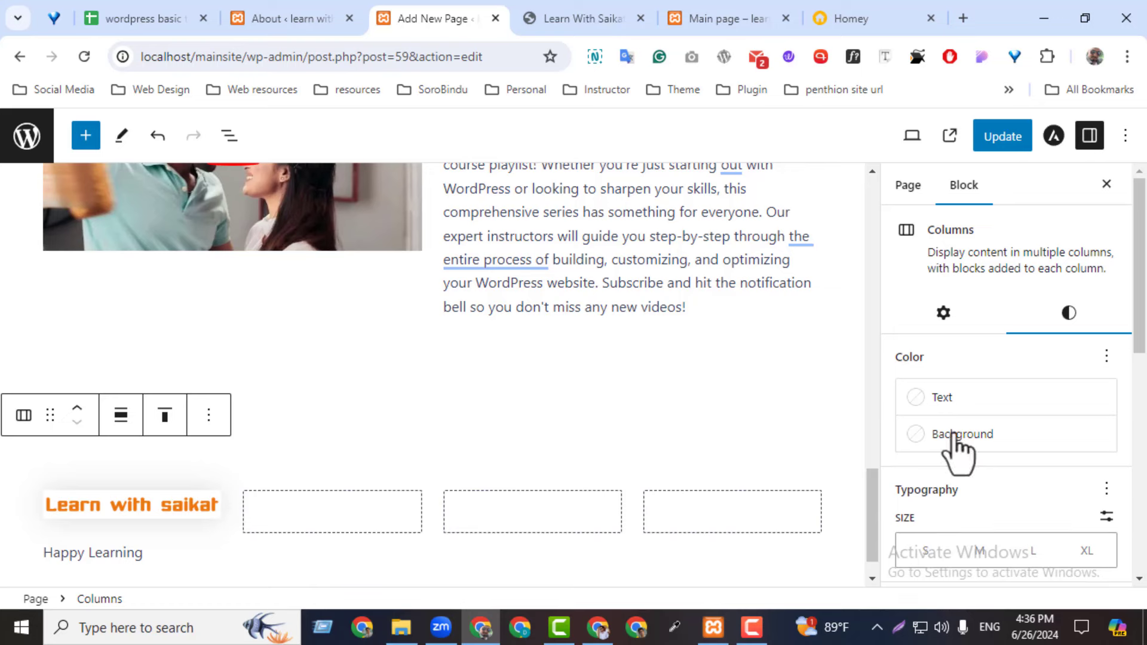
click(956, 434)
click(679, 332)
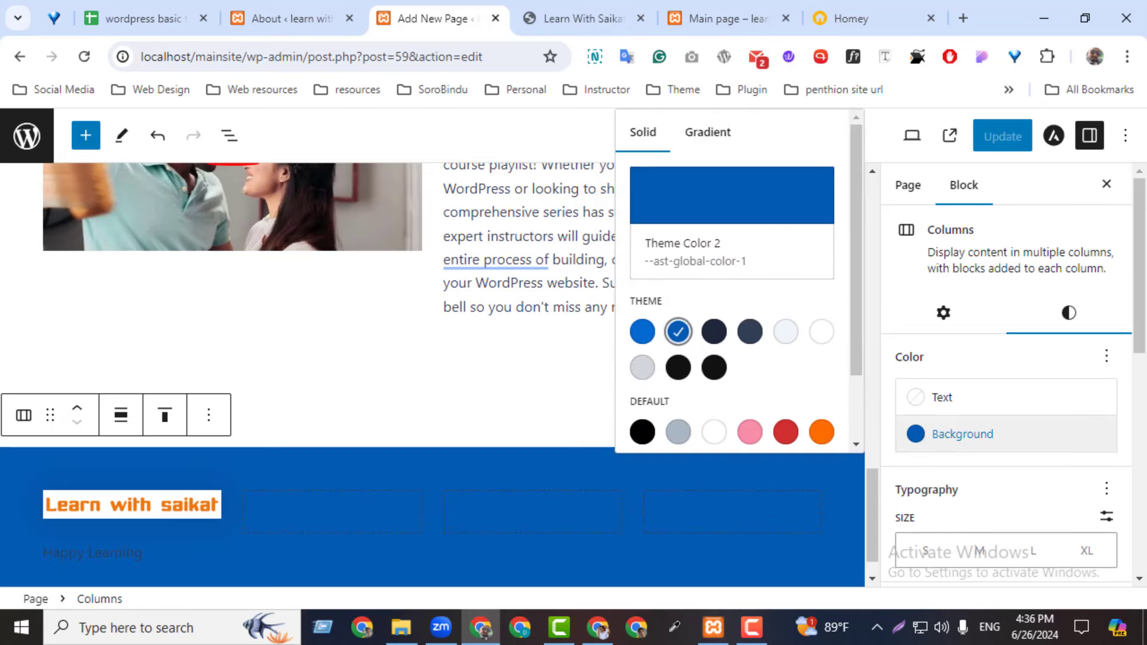
click(1141, 302)
scroll(1141, 302, down, 3)
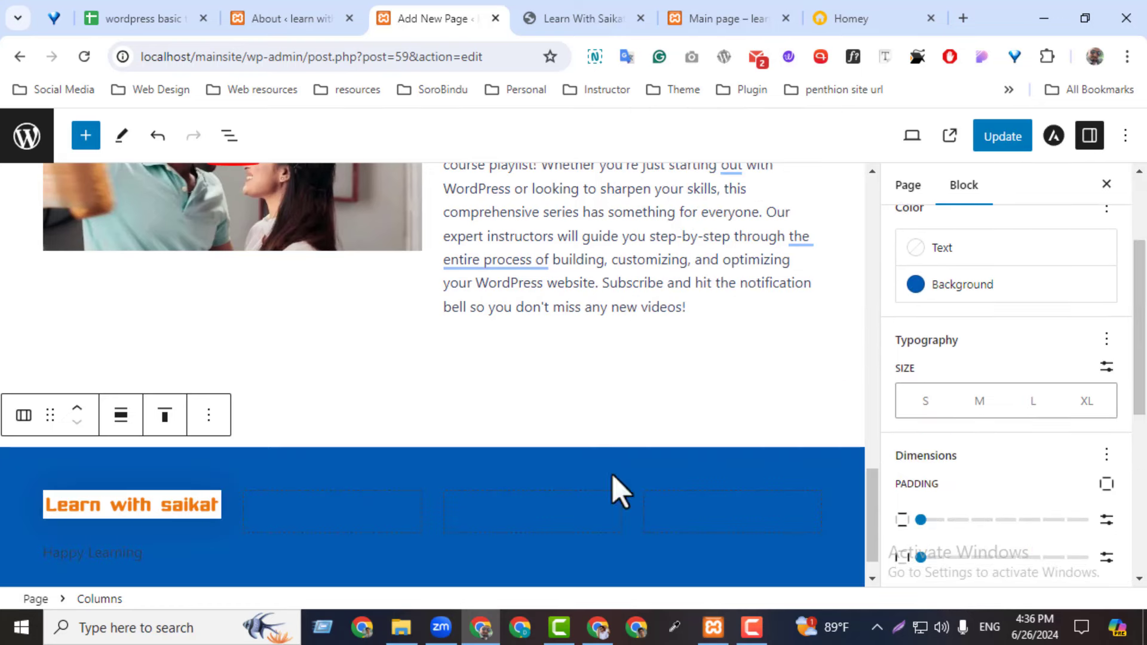
- Set the text color of the "Happy Learning" paragraph to white Theme Color 6
click(105, 553)
click(942, 355)
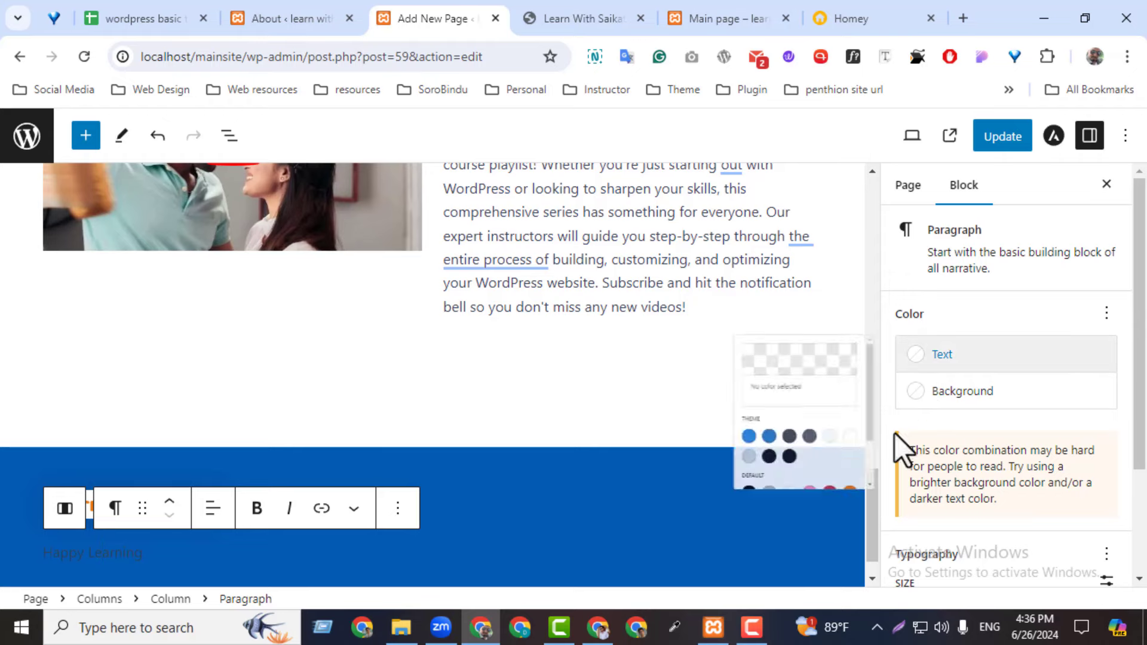
click(821, 515)
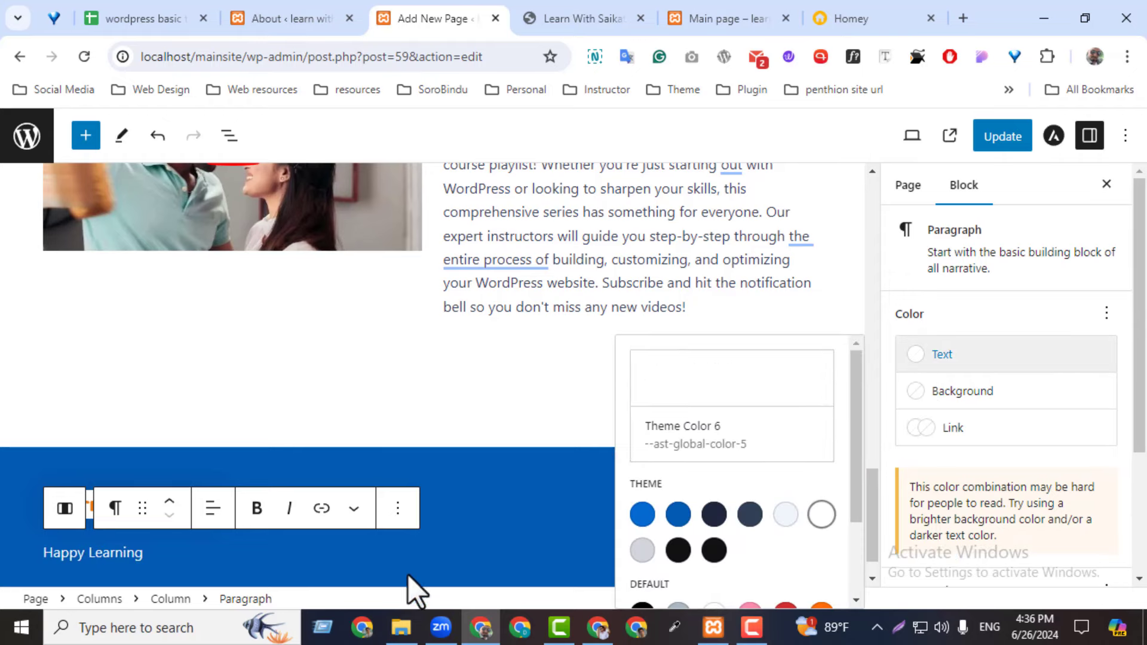
- Copy "Get in Touch" from the devtoolsbd.xyz footer and paste it as an H3 heading in the third footer column
click(512, 545)
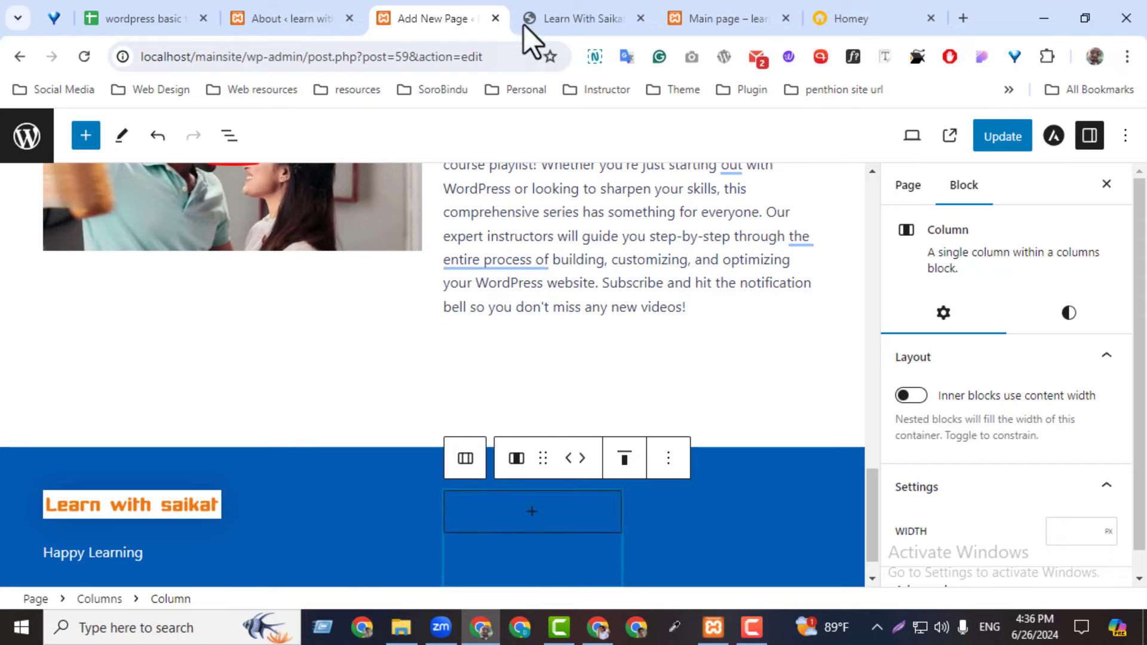
click(558, 18)
triple_click(397, 263)
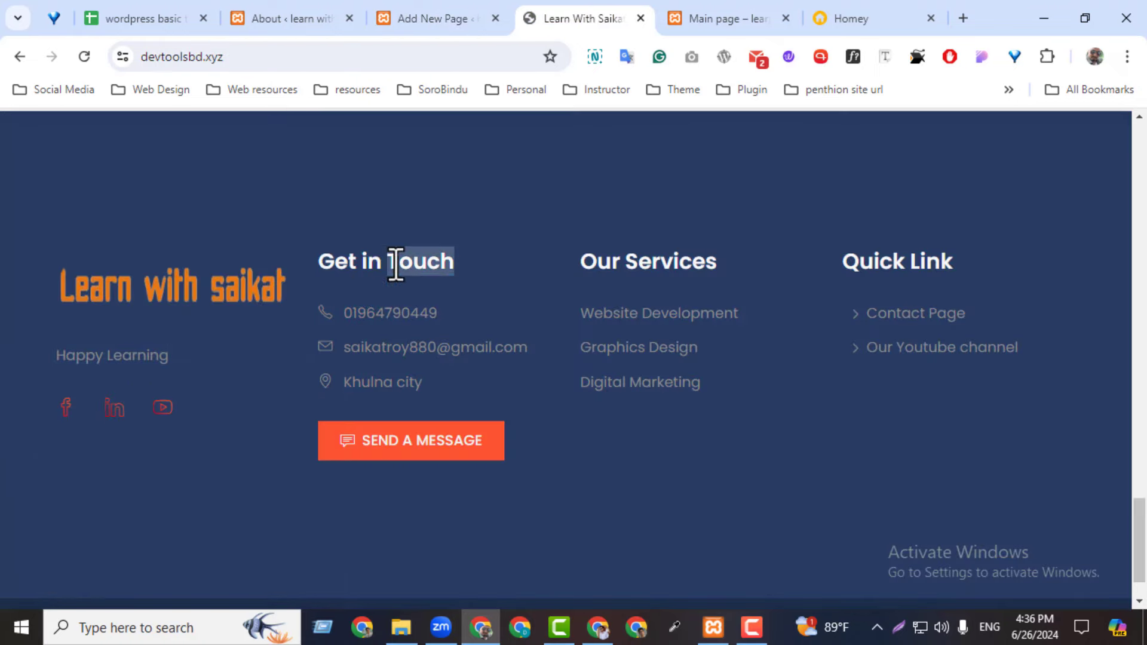
click(412, 23)
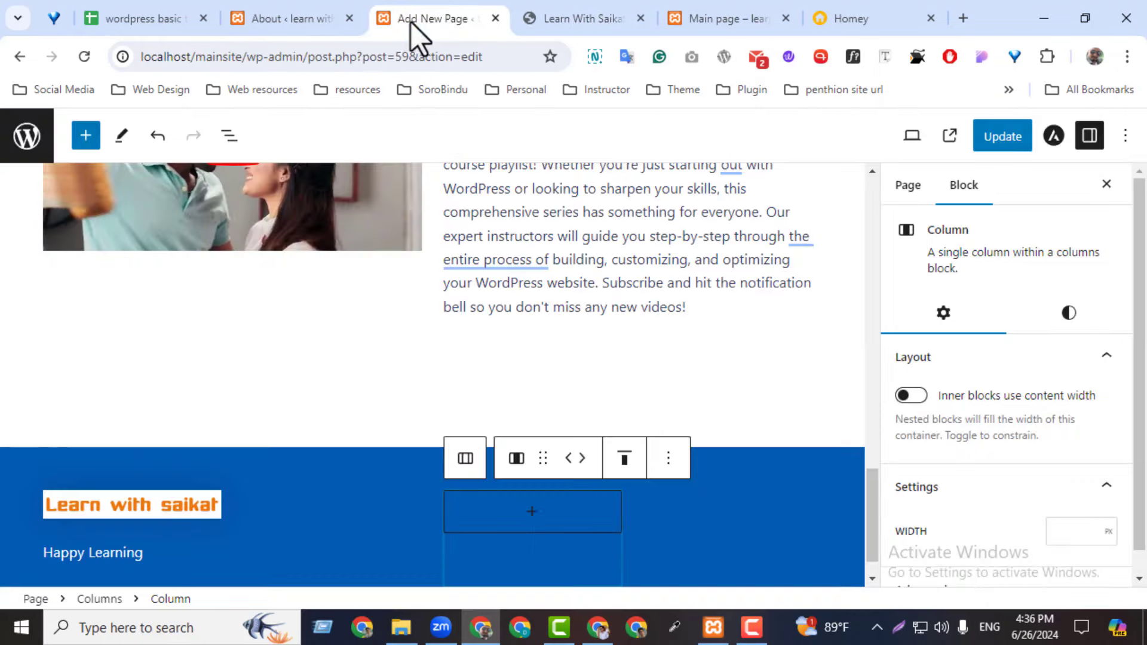
click(530, 513)
click(530, 513)
click(530, 513)
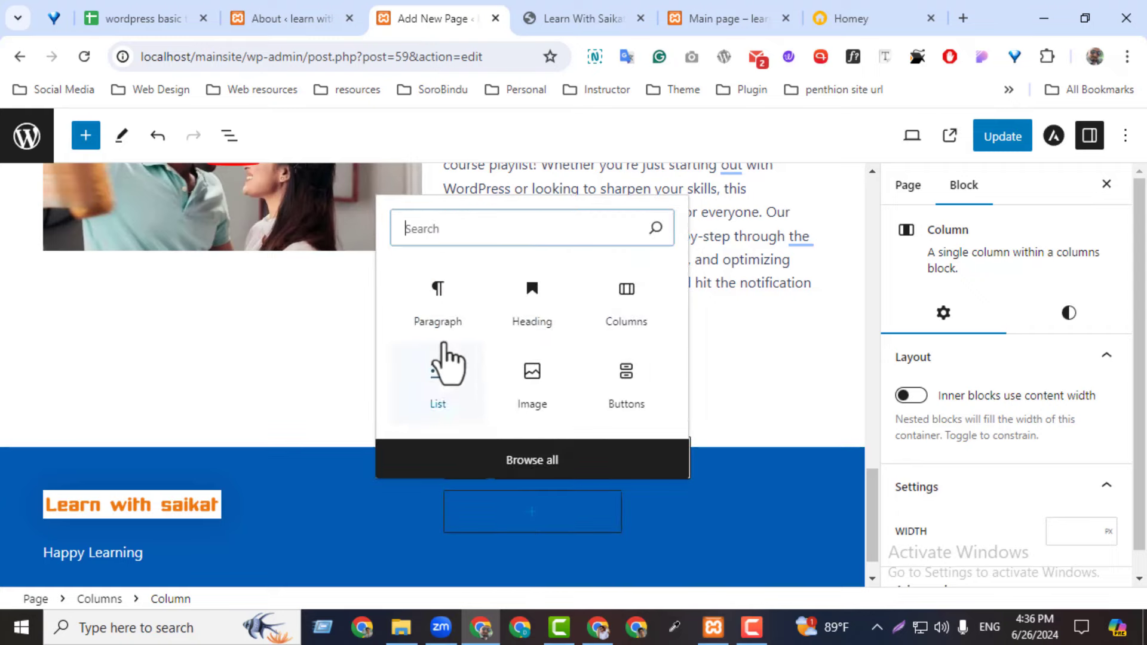
click(517, 313)
scroll(481, 517, up, 1)
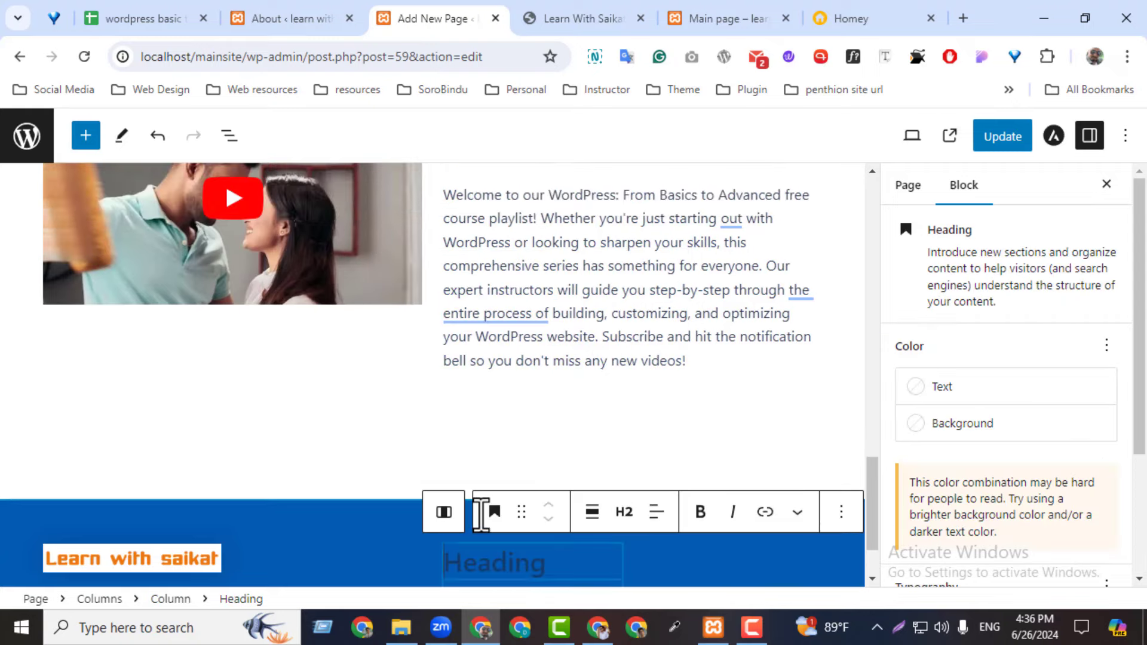
key(ctrl+z)
scroll(496, 543, down, 2)
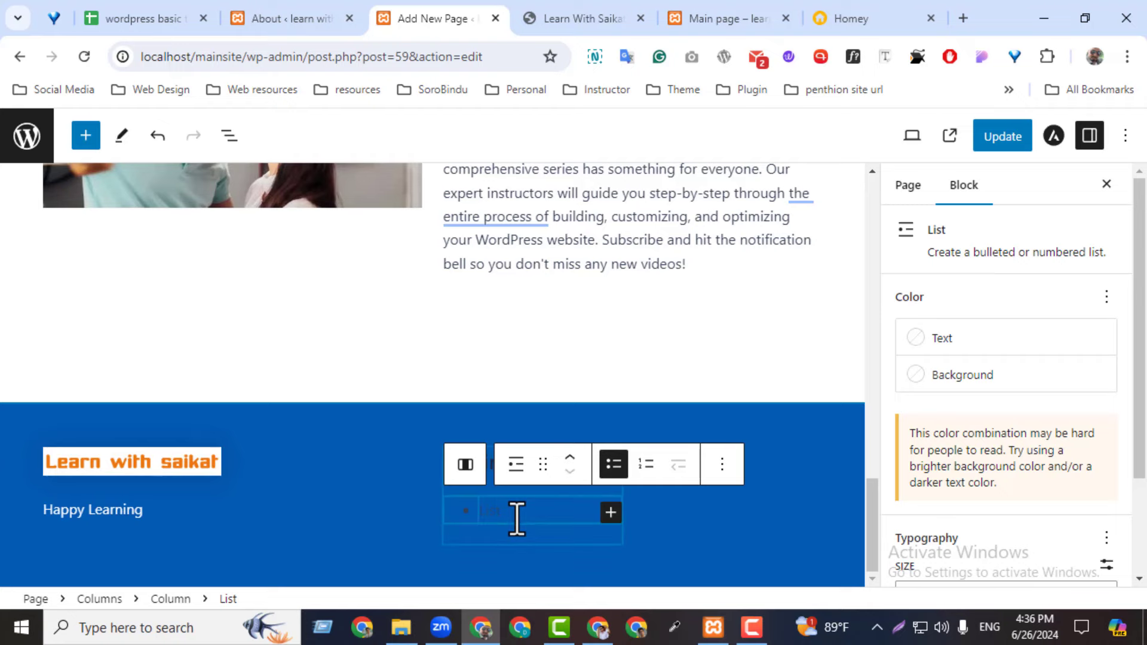
key(ctrl+shift+z)
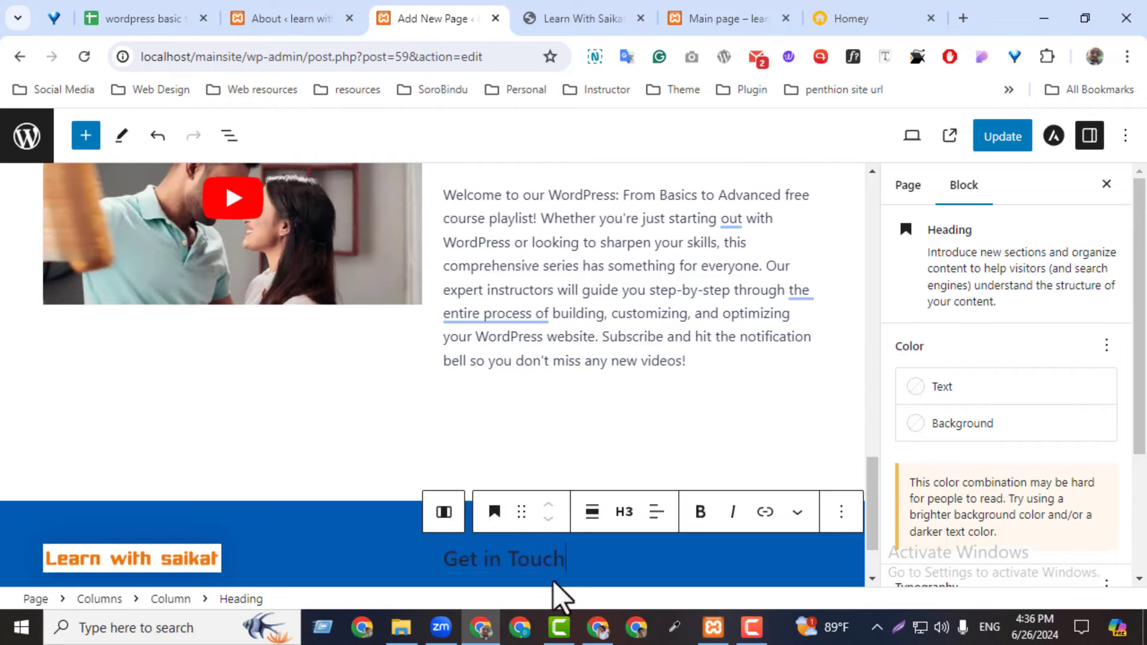
- Set the text color of the "Get in Touch" heading to white Theme Color 6
click(950, 423)
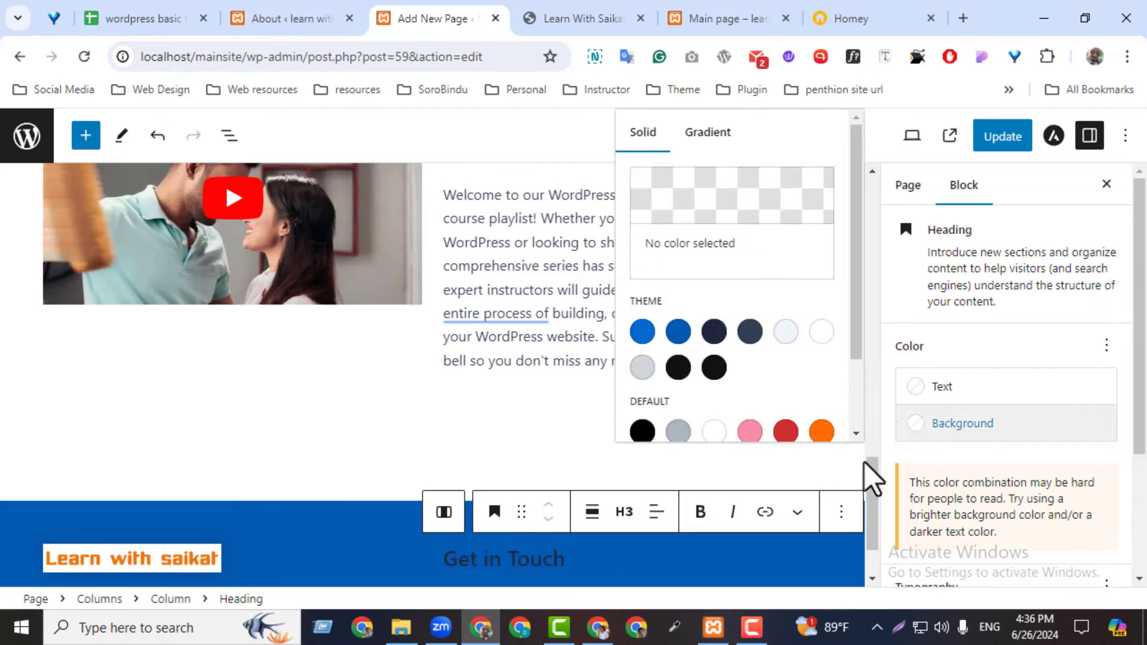
click(939, 387)
click(820, 290)
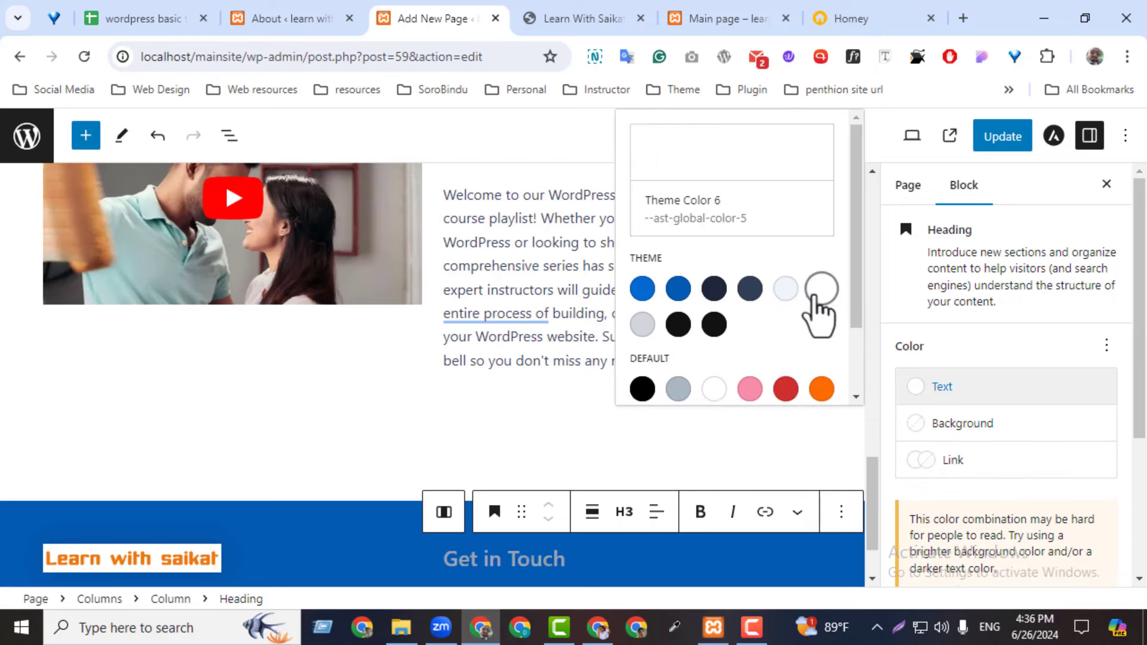
drag(872, 504, 872, 552)
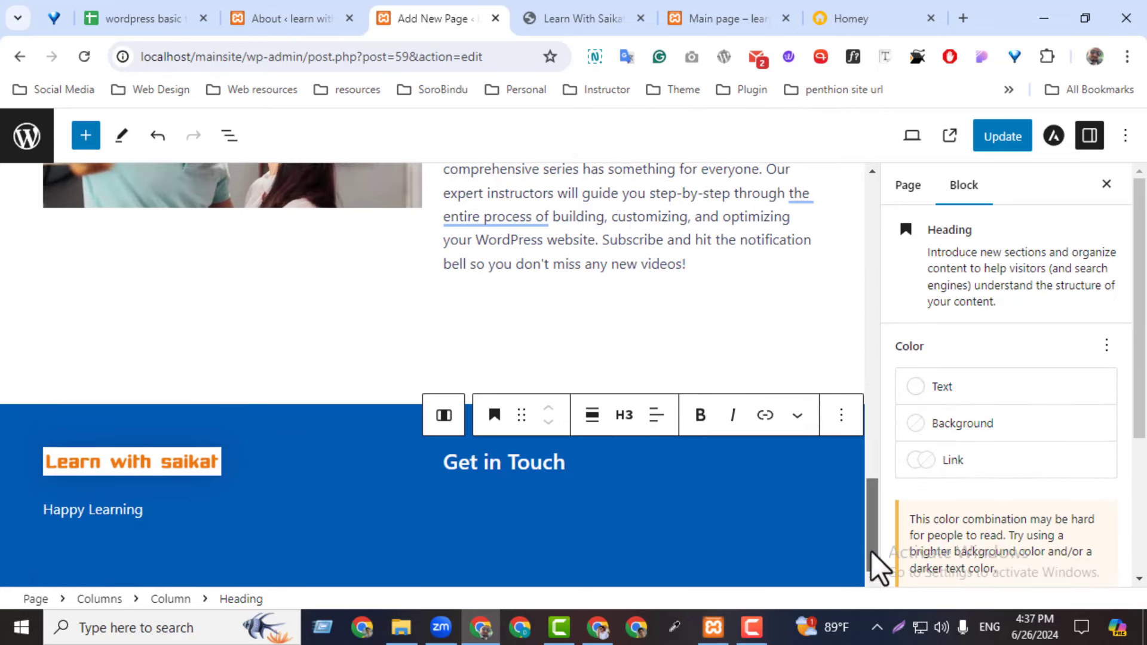
- Hide the block settings, move the "Get in Touch" heading into the second footer column, and update the page
click(1106, 184)
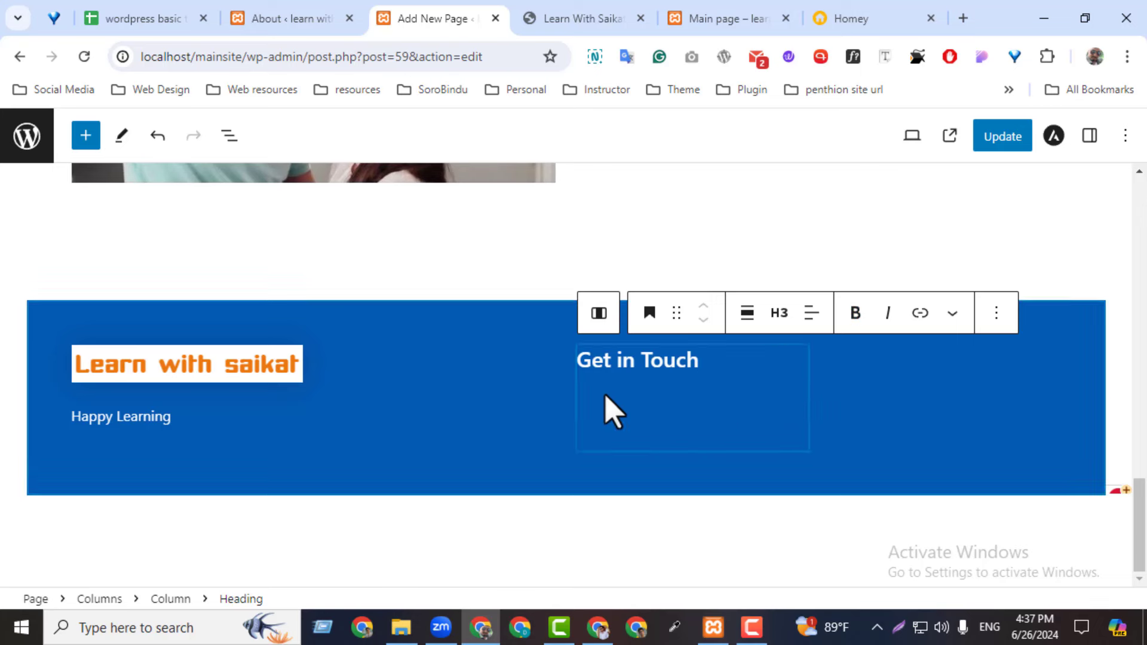
scroll(605, 410, up, 2)
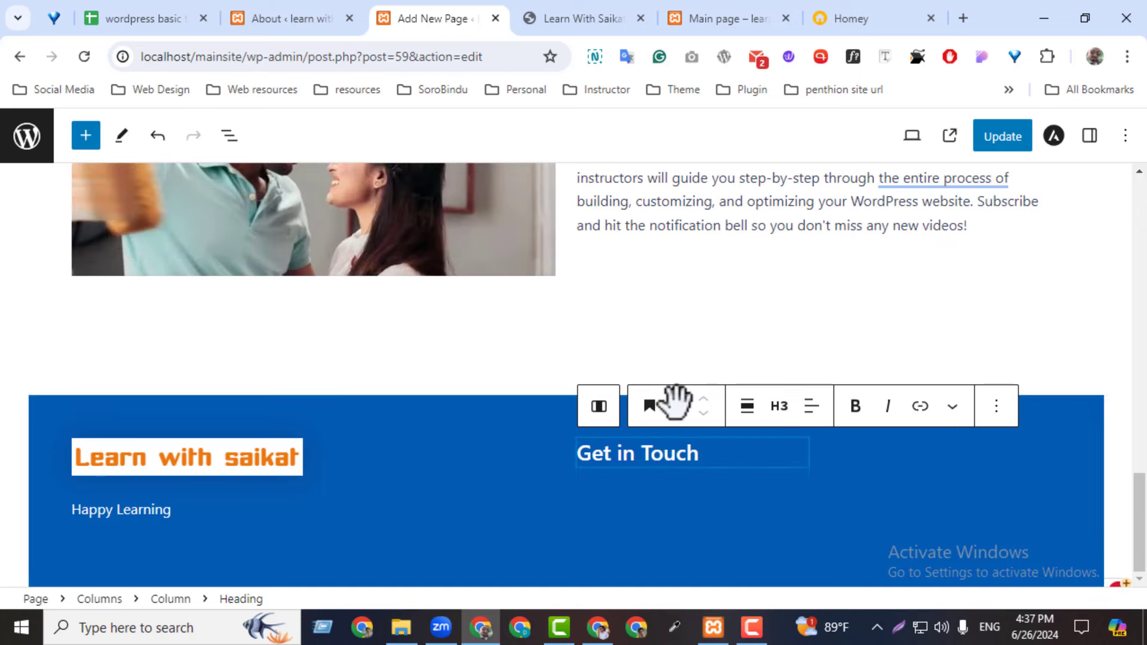
drag(676, 406, 455, 458)
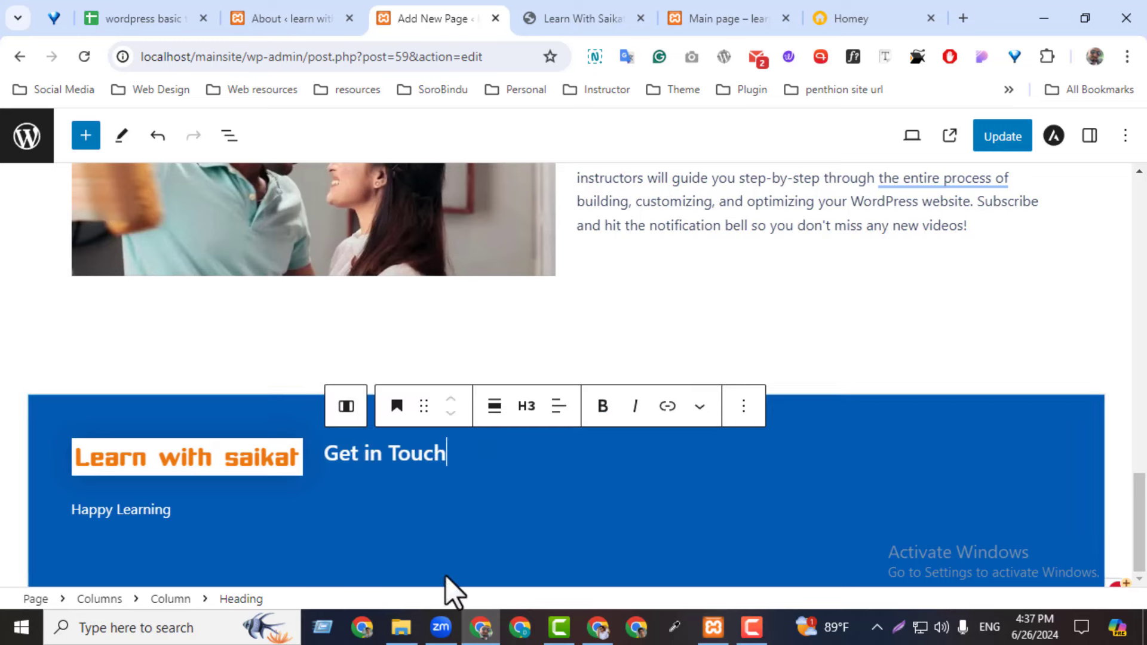
click(1001, 140)
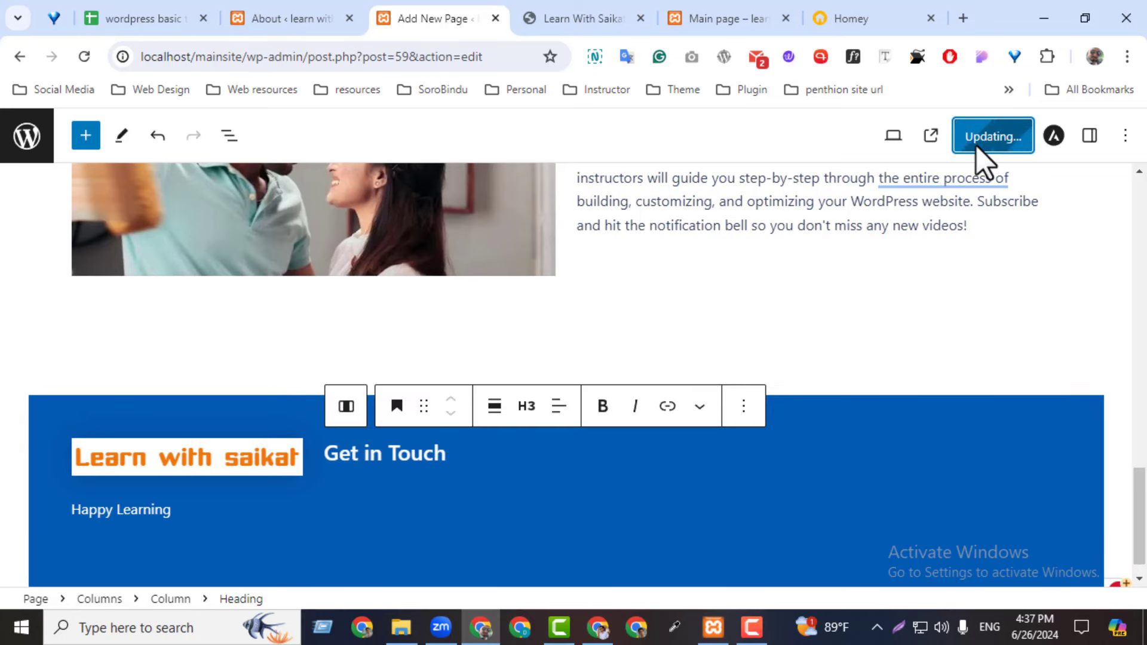
- Replace the footer logo with the uploaded file Screenshot_5-removebg-preview.png from the Desktop
click(263, 469)
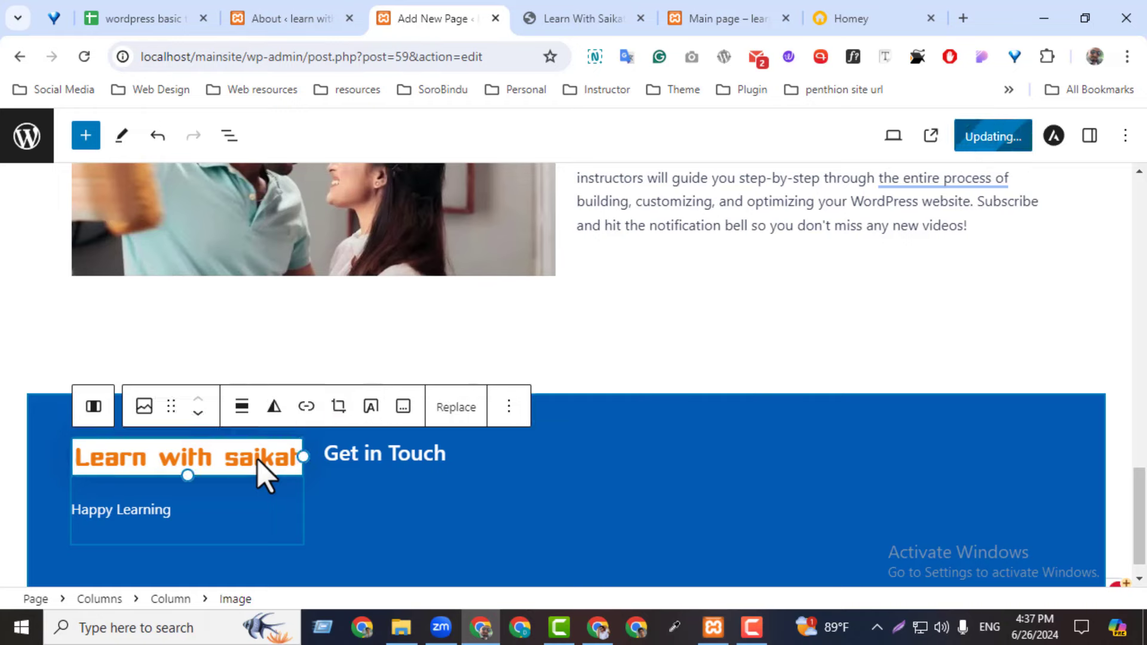
click(147, 405)
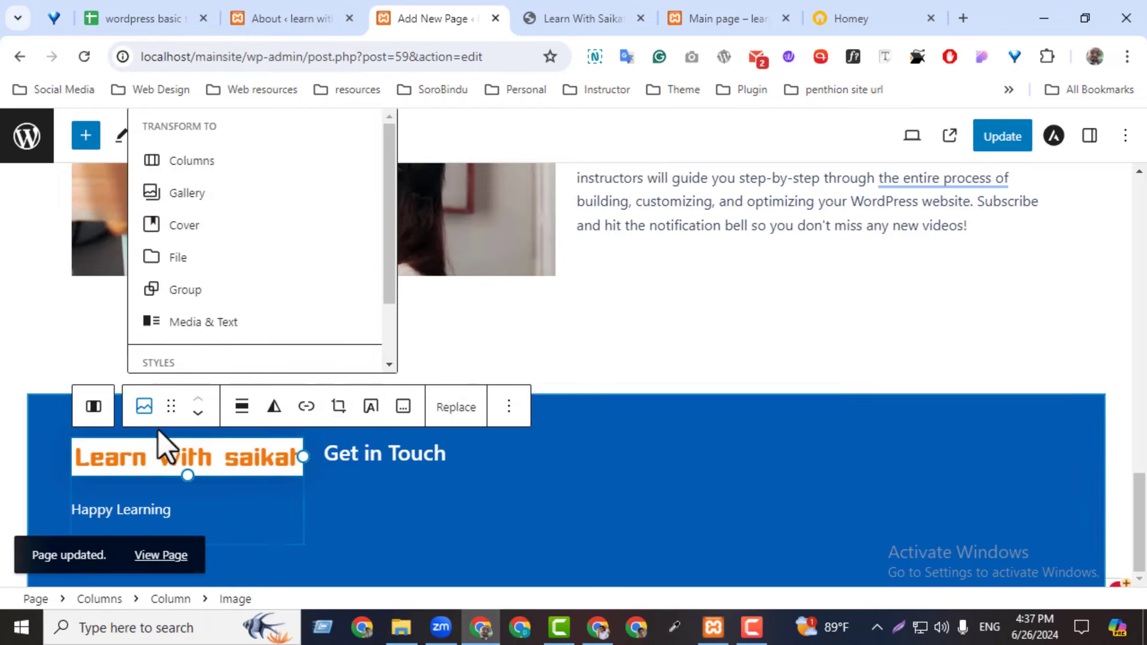
click(149, 408)
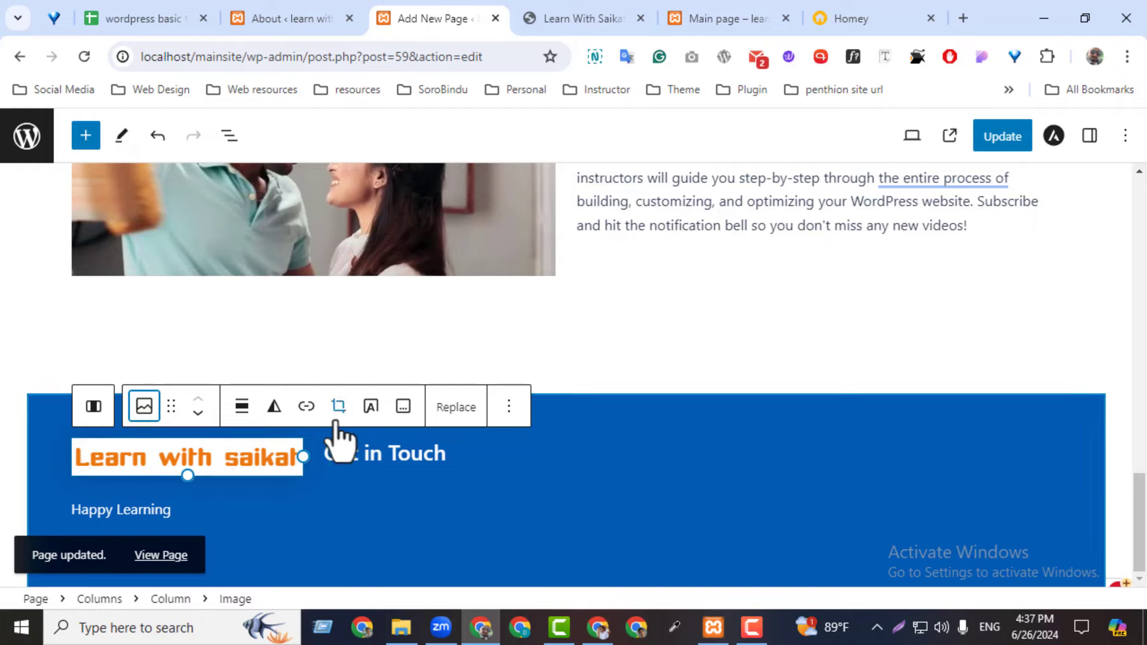
click(456, 409)
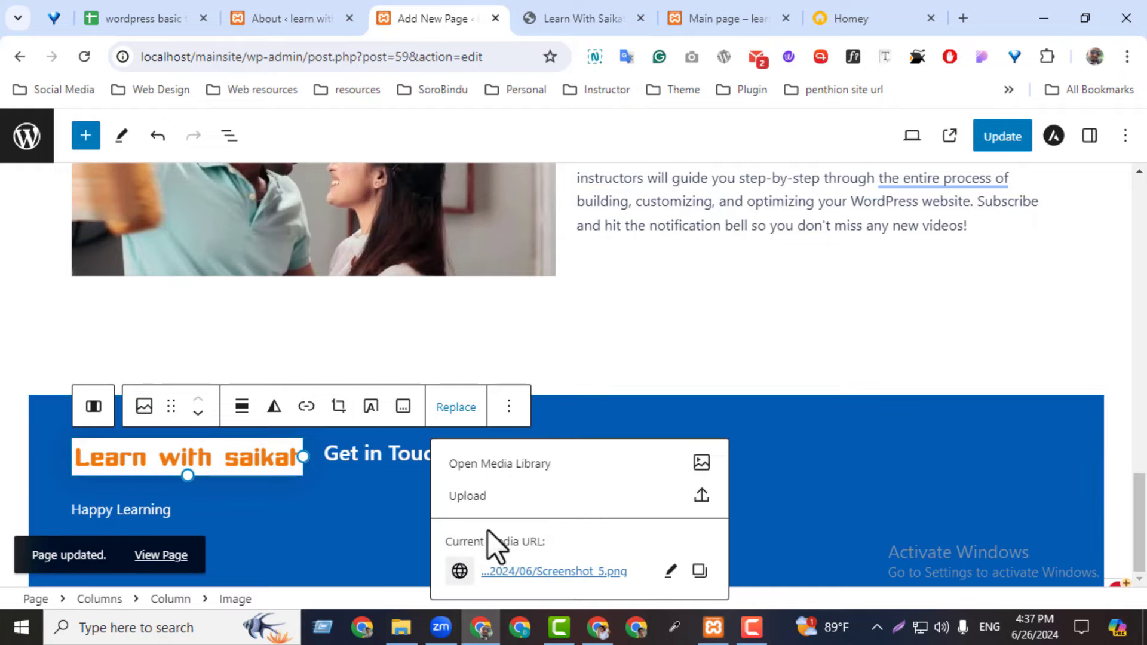
click(476, 507)
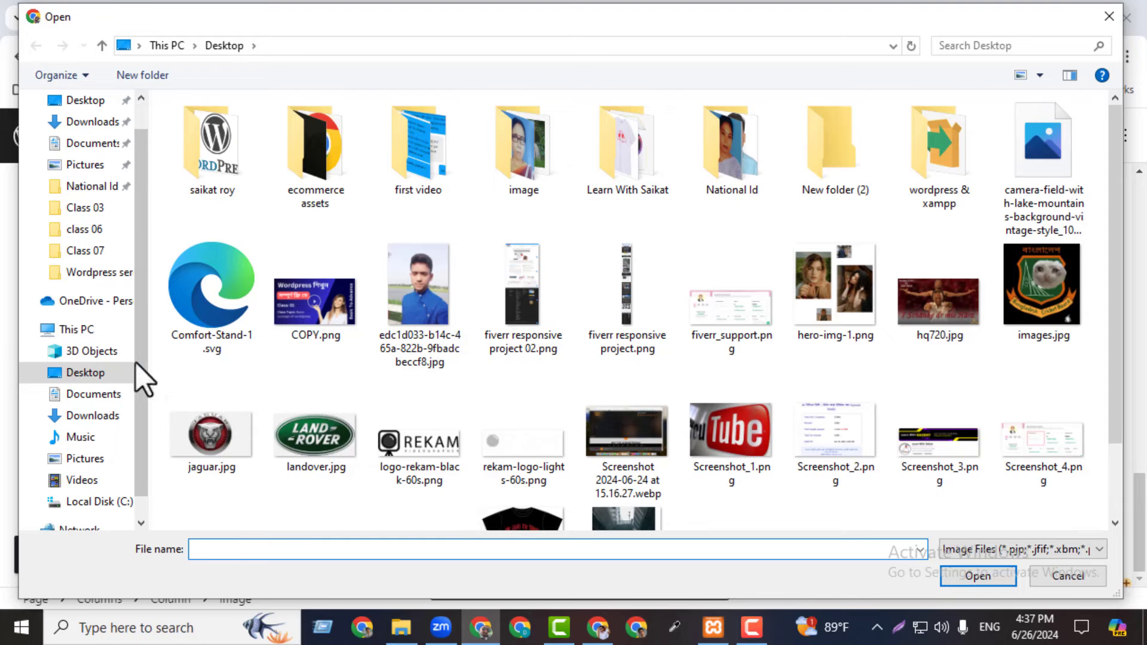
scroll(1115, 402, down, 1)
scroll(1115, 402, down, 2)
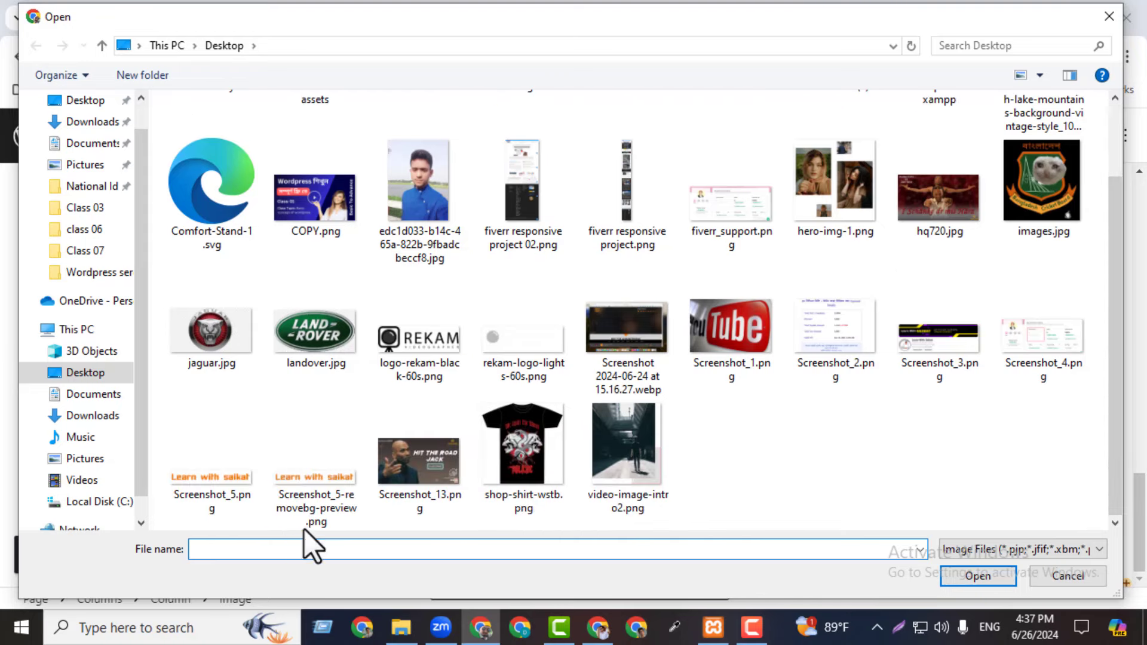
click(318, 514)
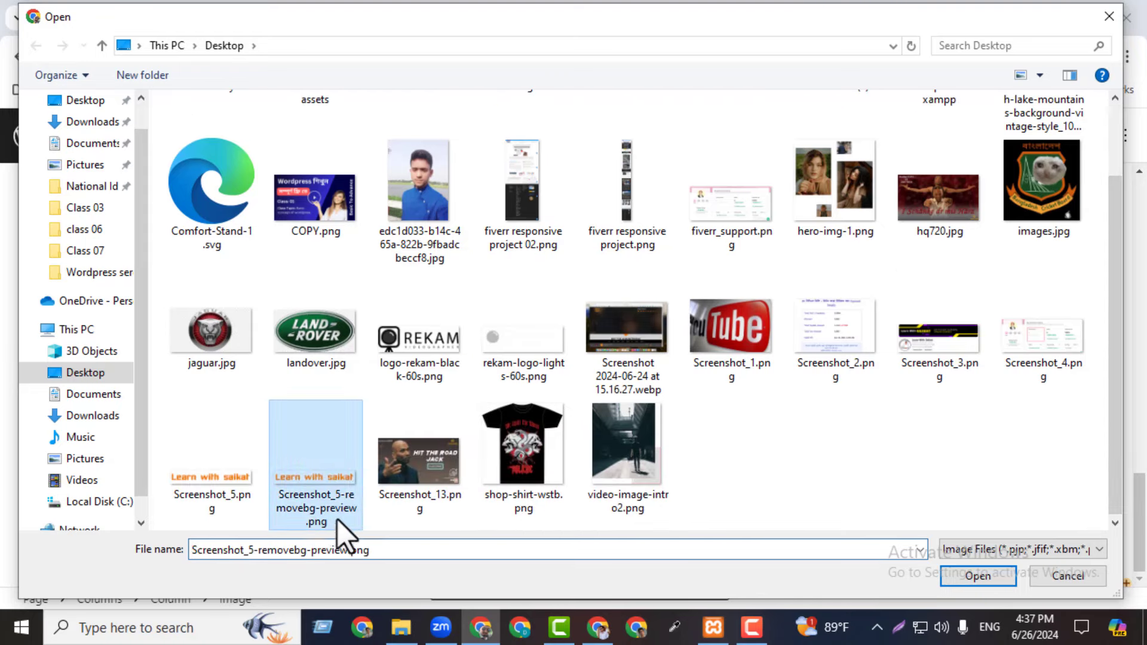
click(959, 581)
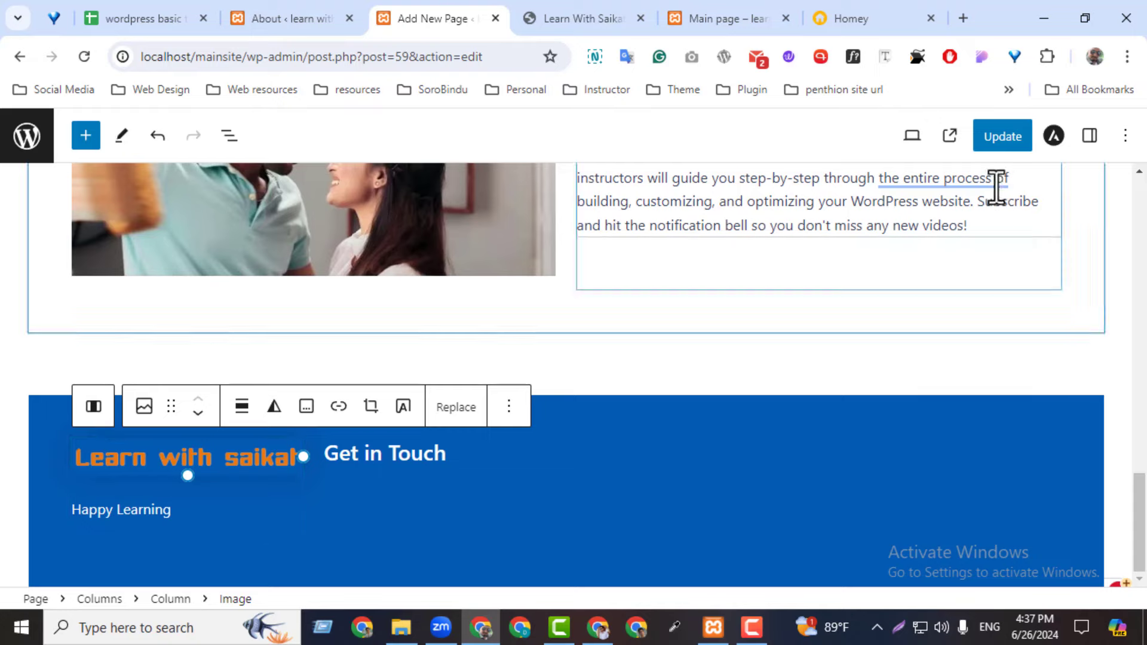
- Update the page and reload the published Main page to check the new footer
click(1002, 138)
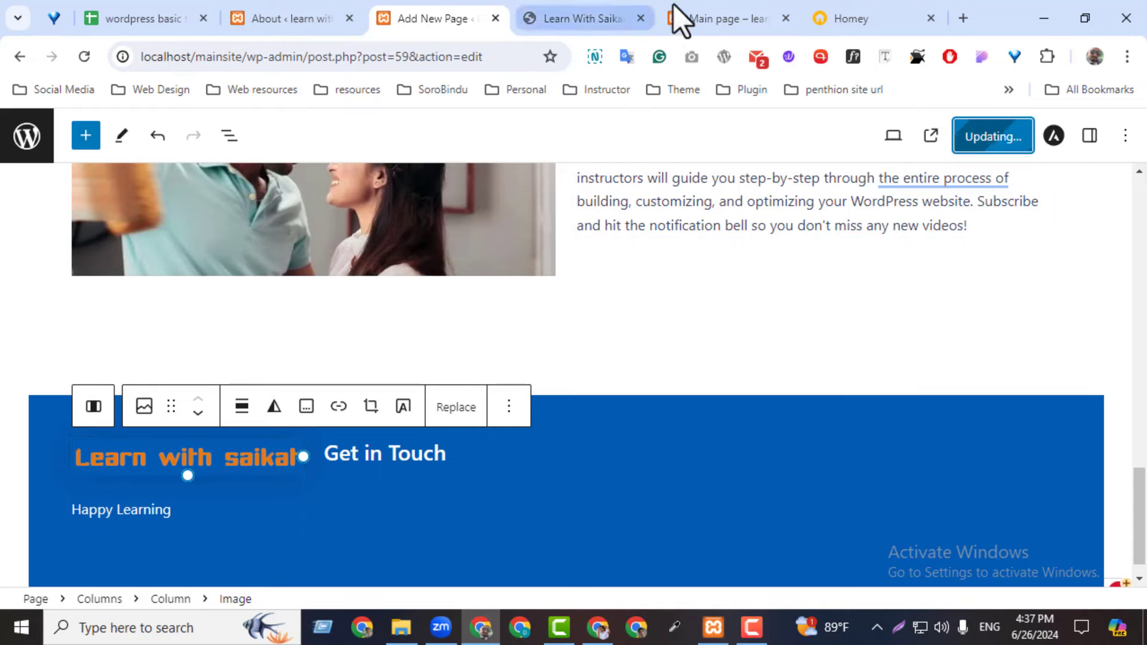
click(711, 7)
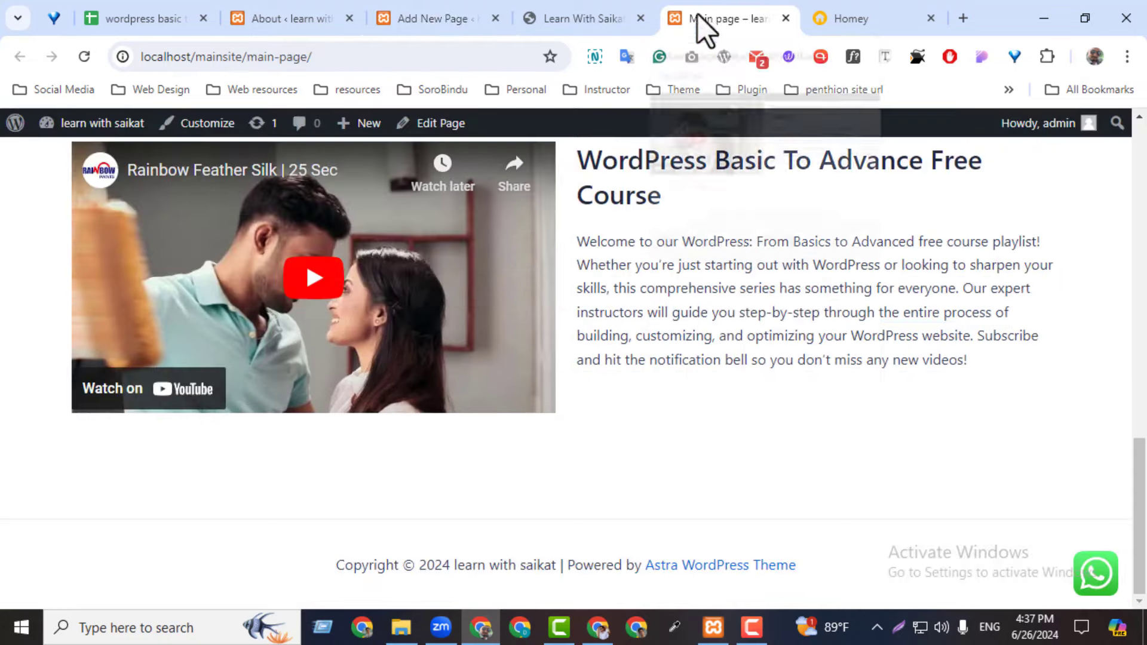
click(84, 56)
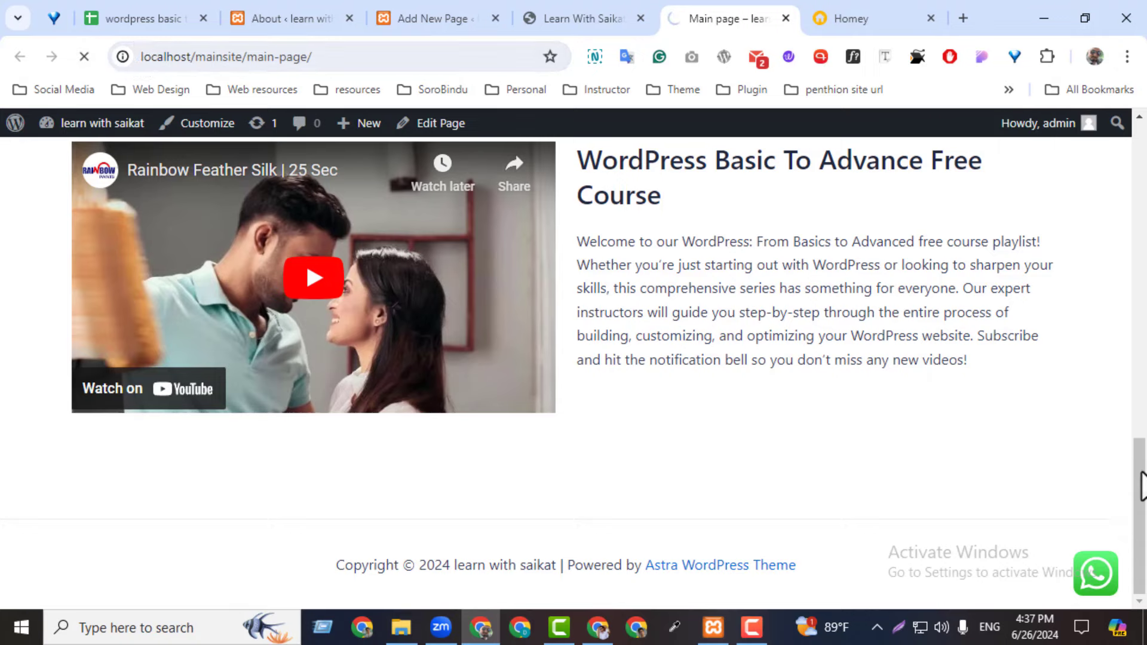
- Check the footer on the published Main page and show the block settings for the logo's column in the page editor
scroll(1141, 487, down, 3)
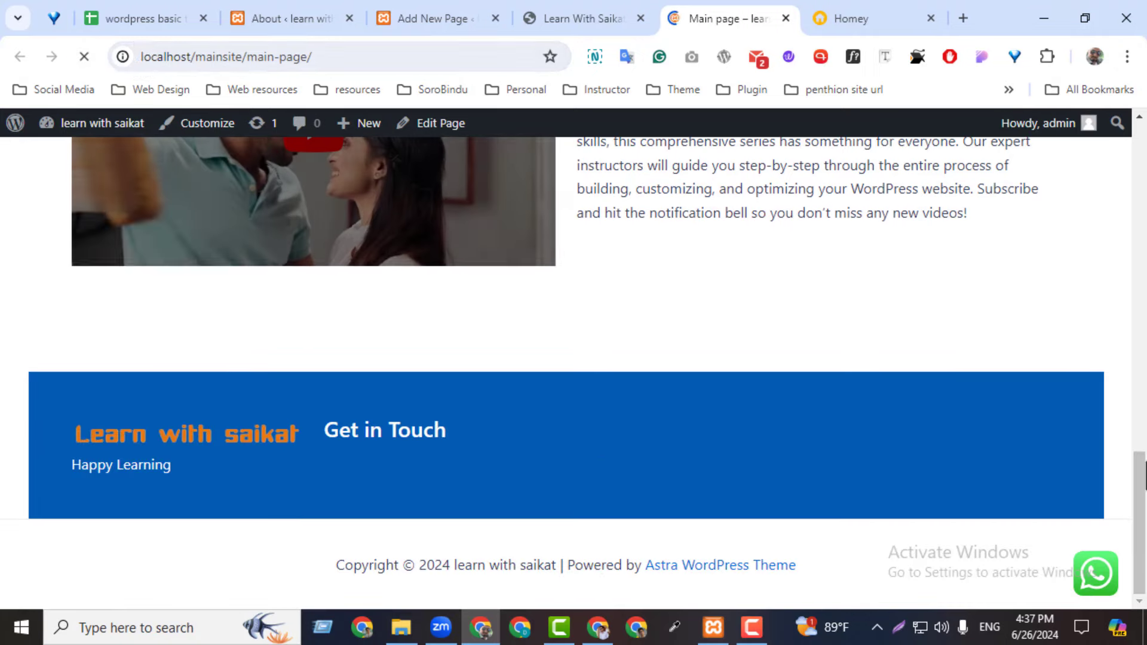
click(440, 18)
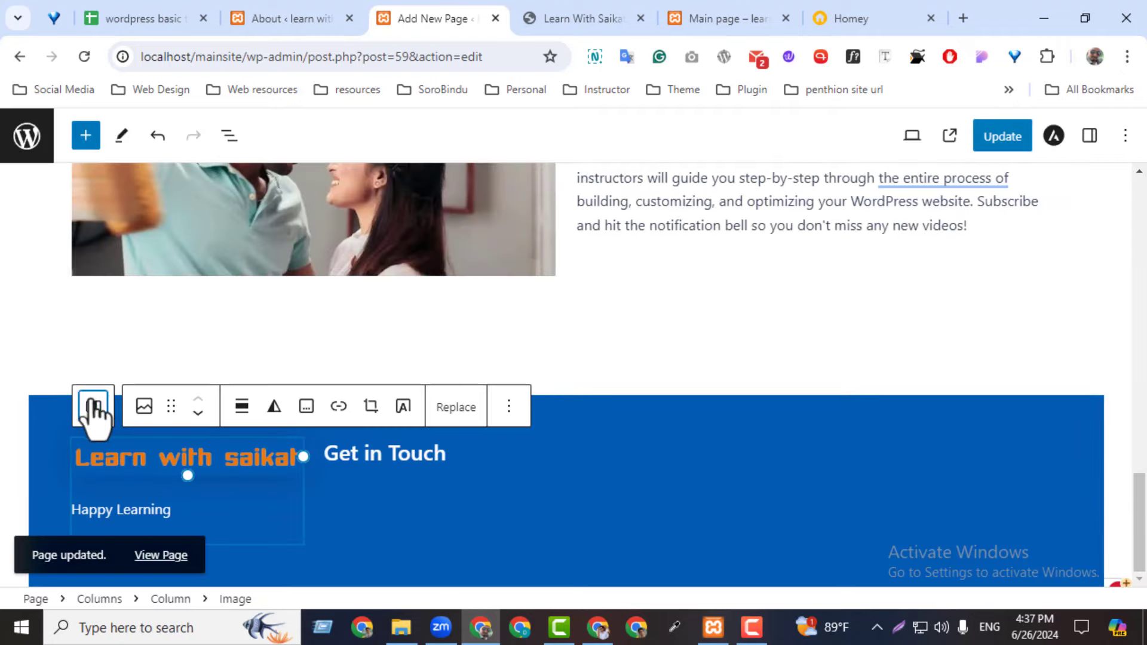
click(93, 406)
click(1090, 136)
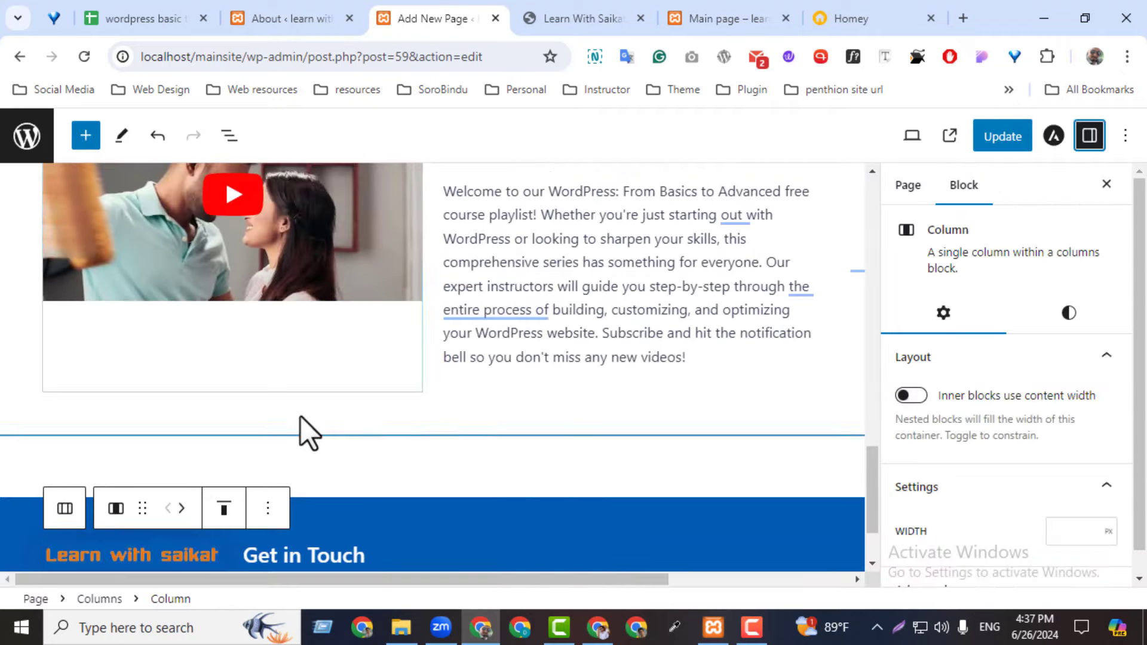
- Select the whole four-column footer block and set its alignment to Full width
click(222, 519)
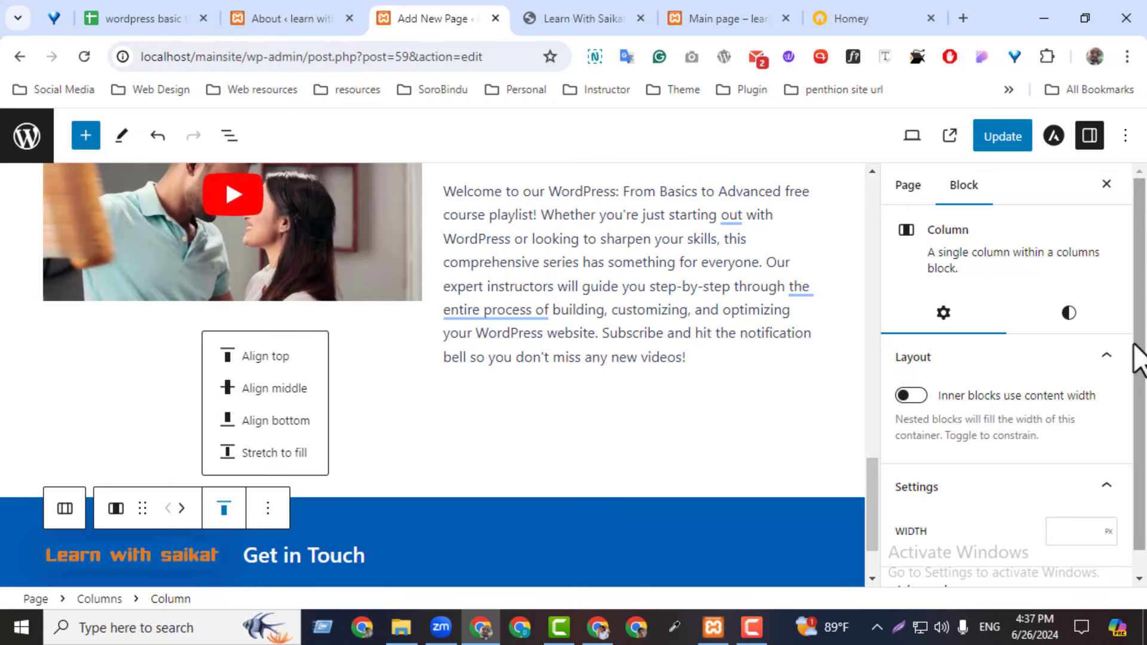
drag(874, 475, 874, 467)
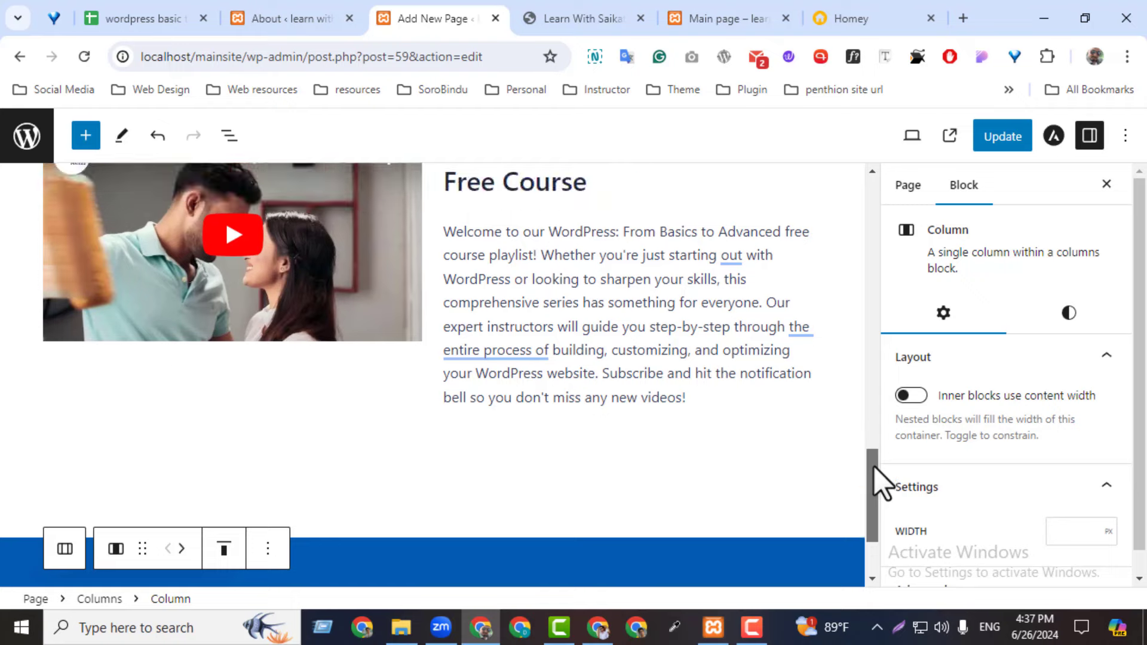
scroll(807, 478, down, 1)
scroll(746, 451, down, 1)
click(722, 451)
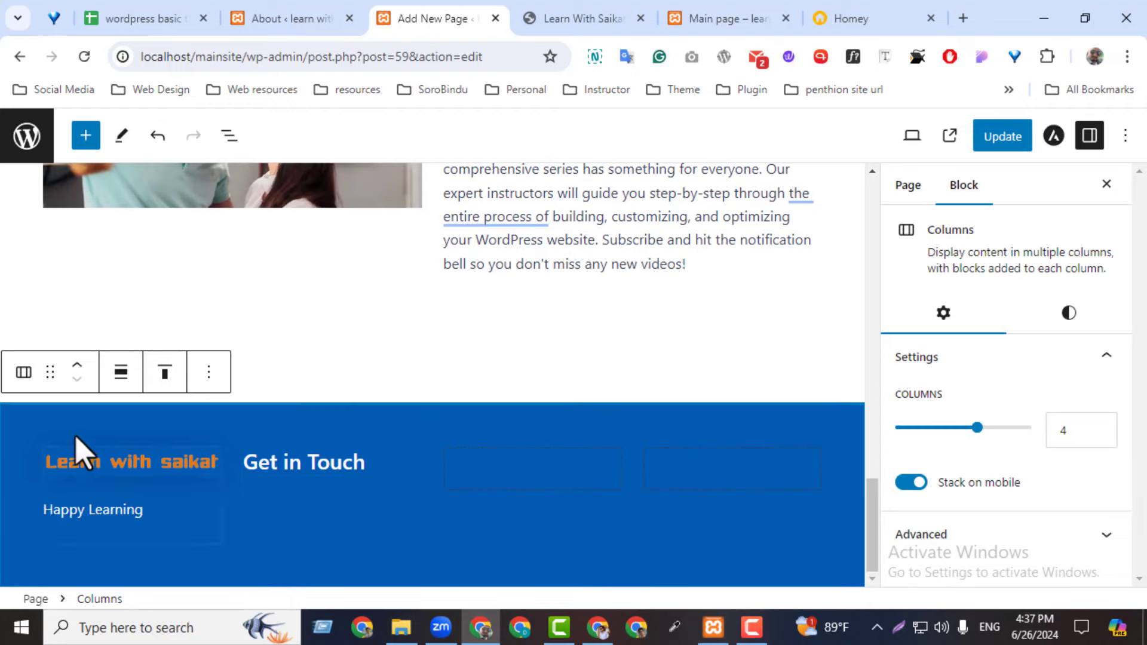
click(22, 378)
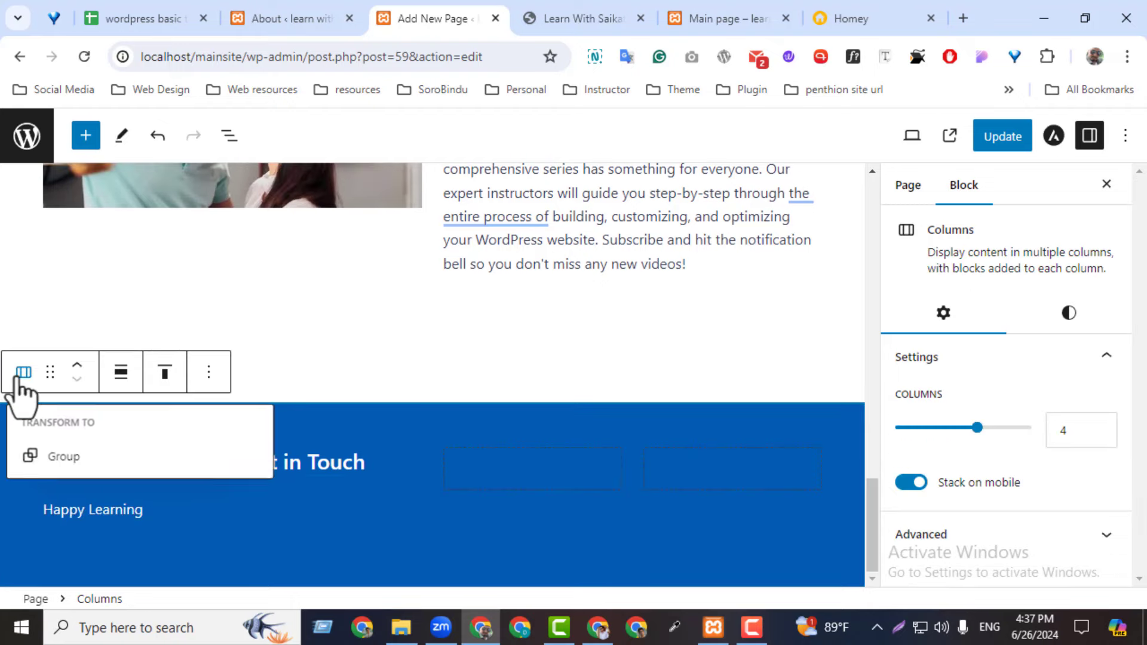
click(121, 372)
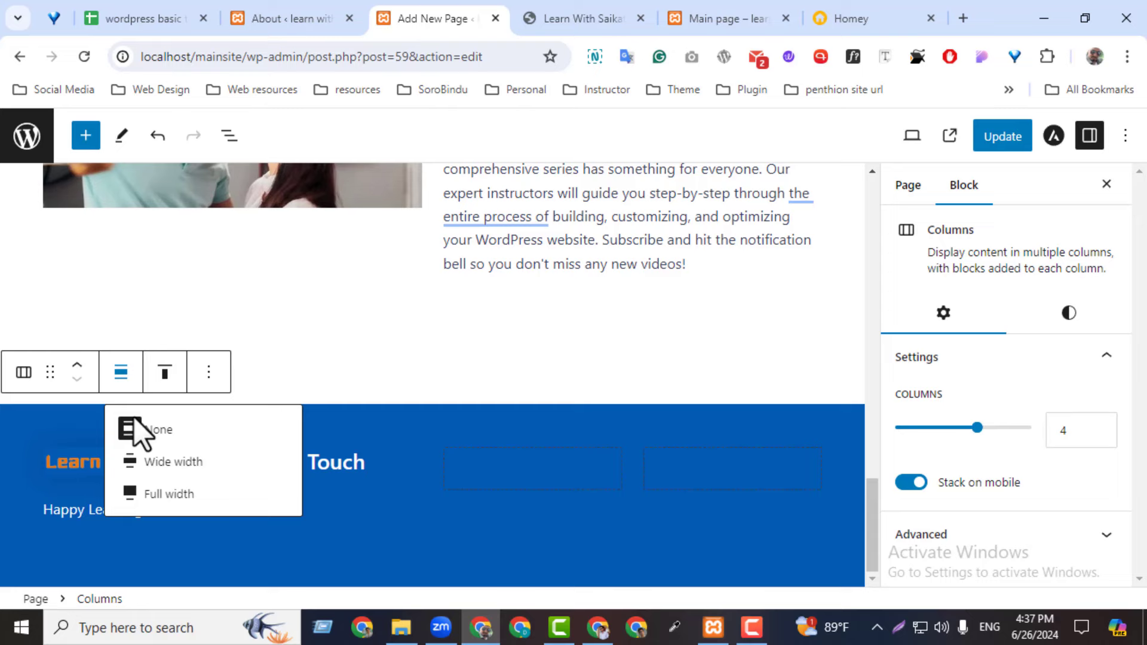
click(171, 496)
- Update the page and reload the published Main page to check the footer's width
click(1001, 146)
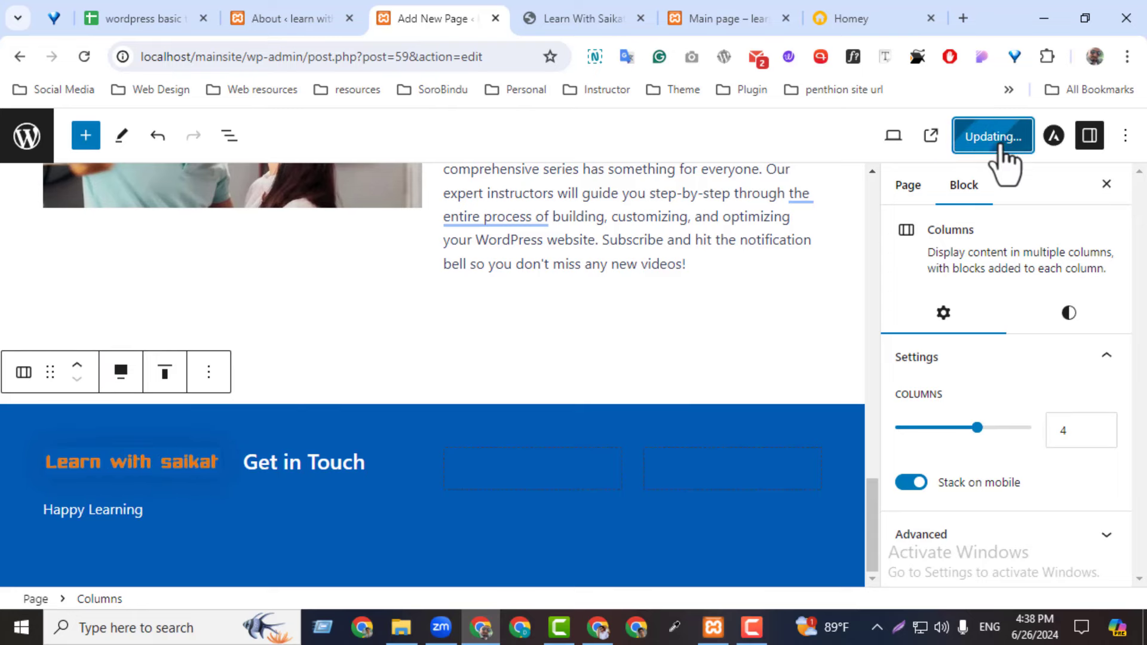
click(697, 25)
click(86, 49)
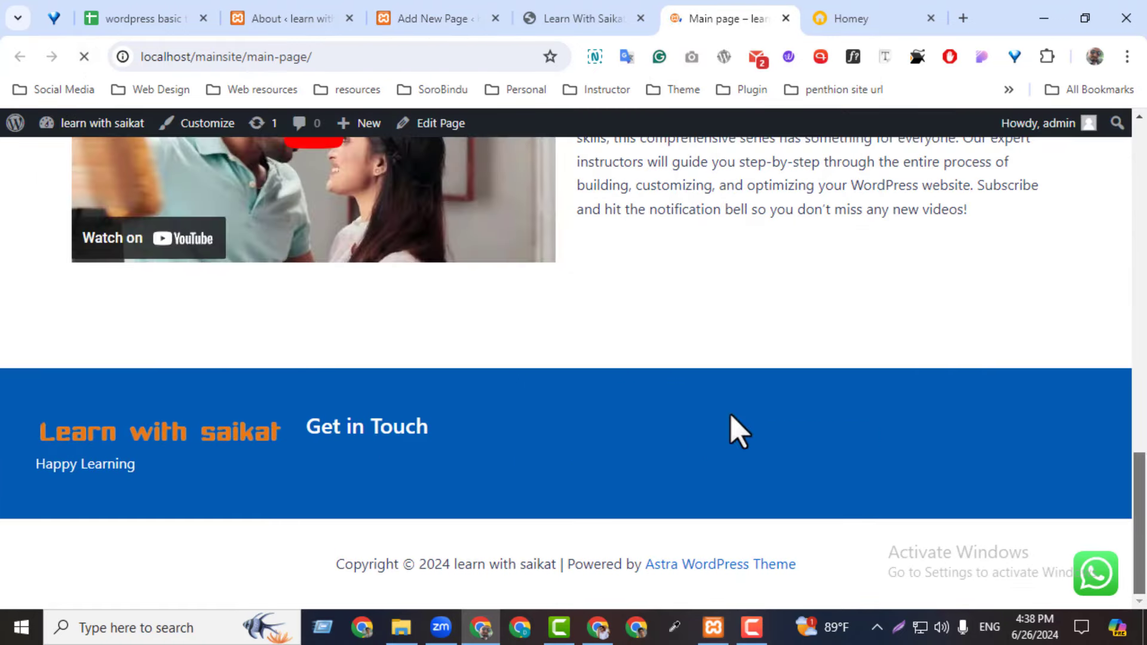
- Consult the footer on devtoolsbd.xyz and add a Social Icons block below "Happy Learning" in the first footer column
click(535, 24)
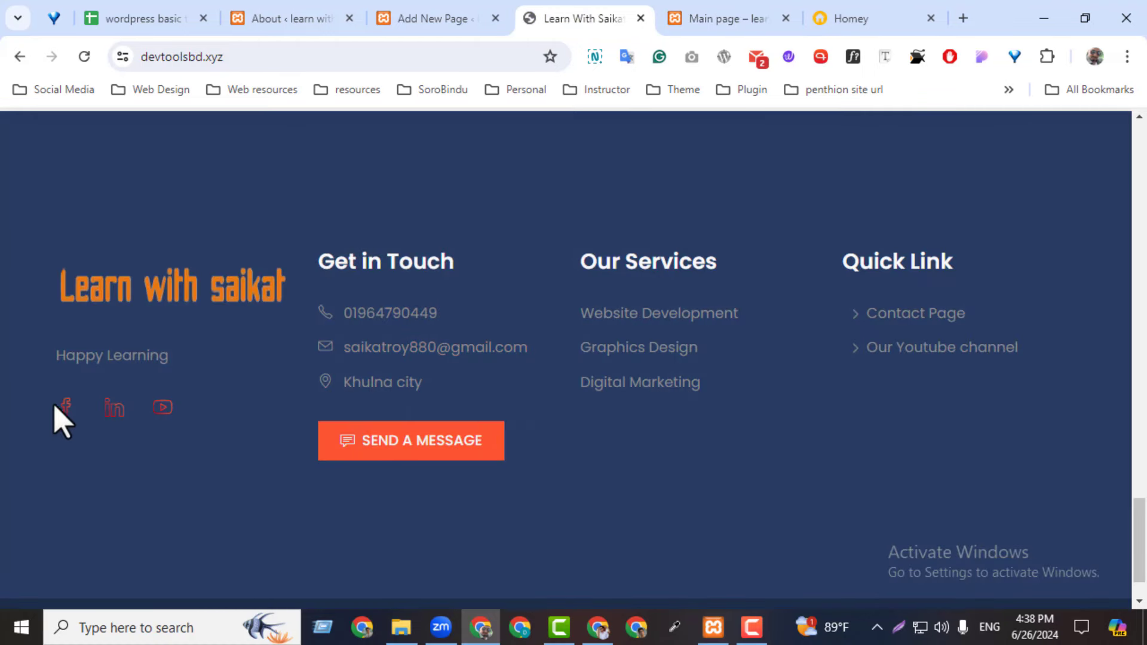
click(464, 12)
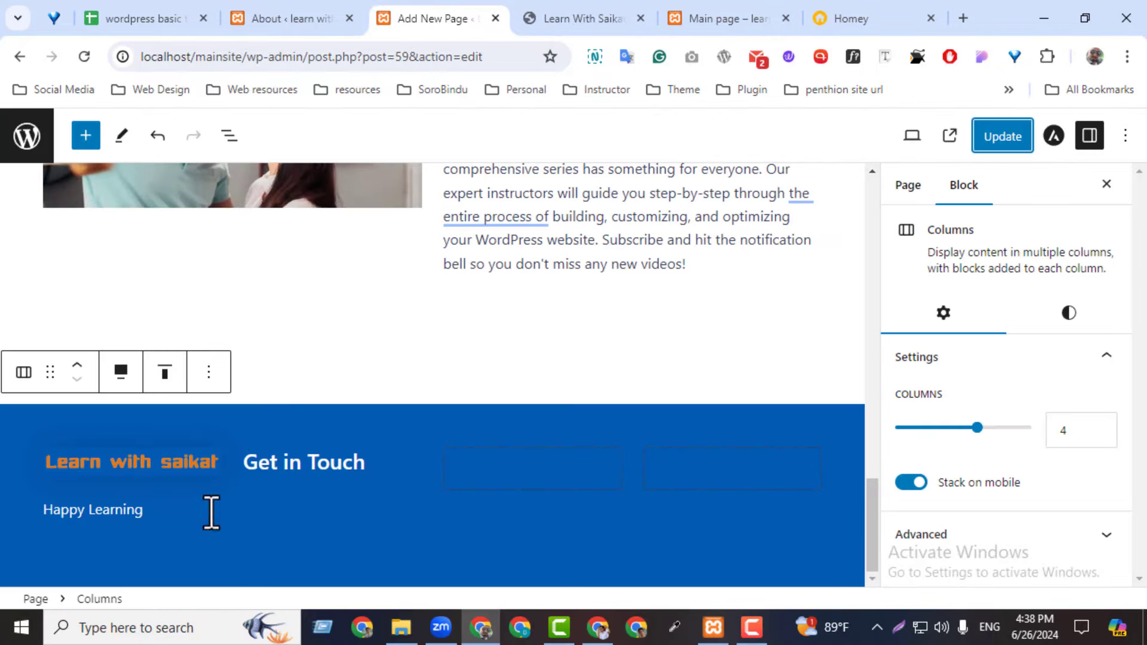
click(171, 523)
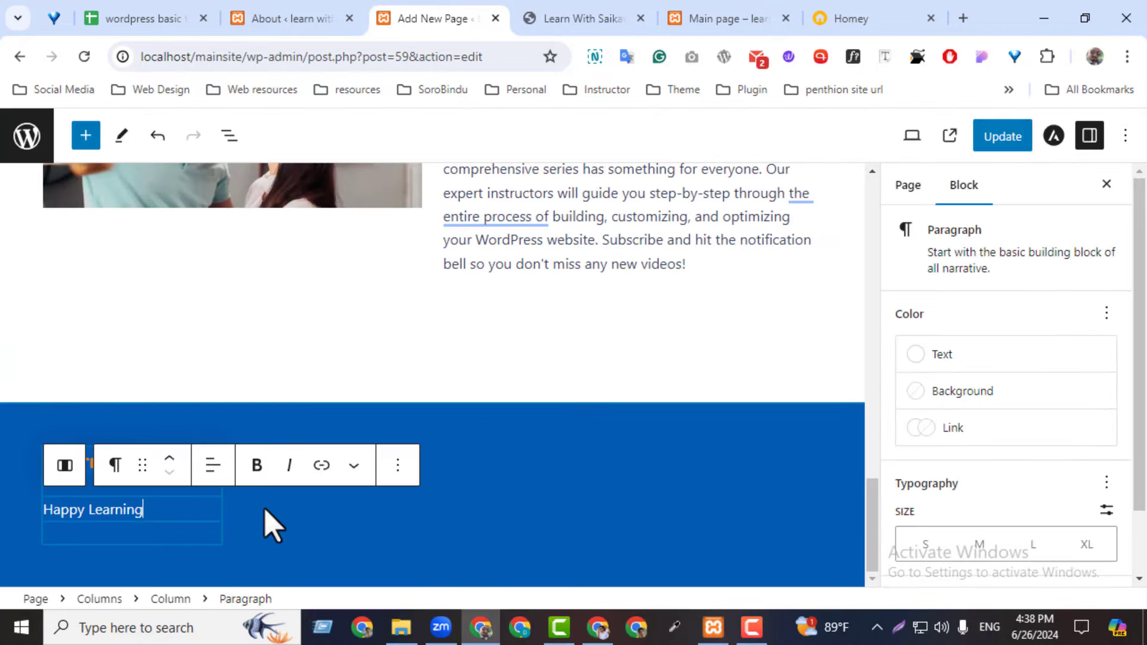
click(398, 469)
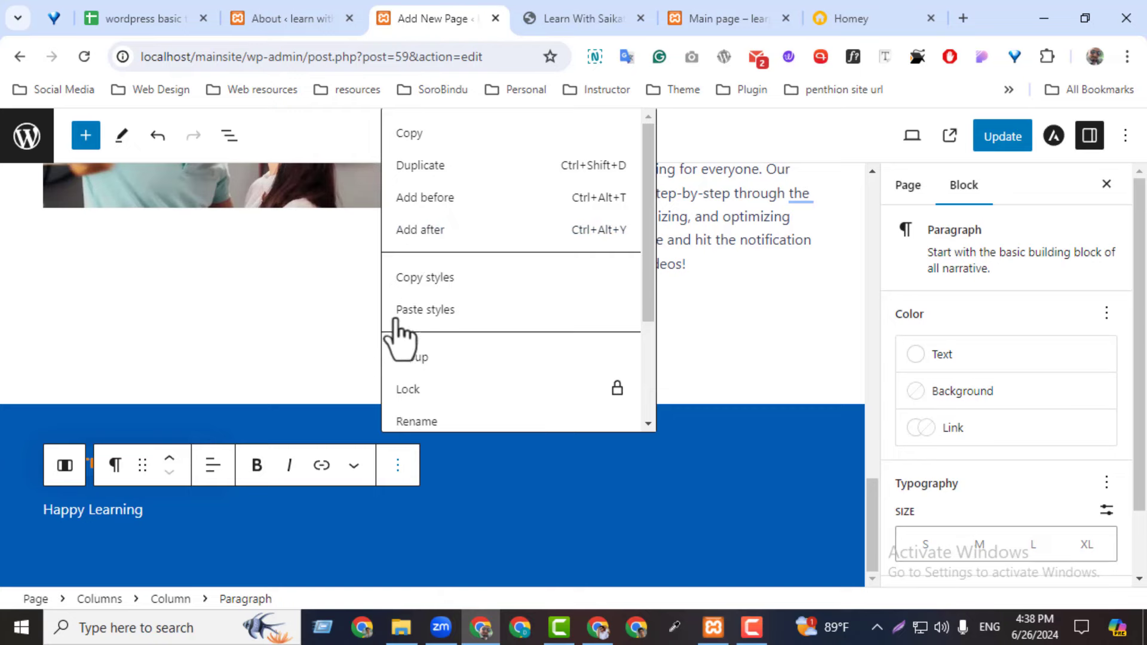
key(ctrl+alt+y)
click(211, 555)
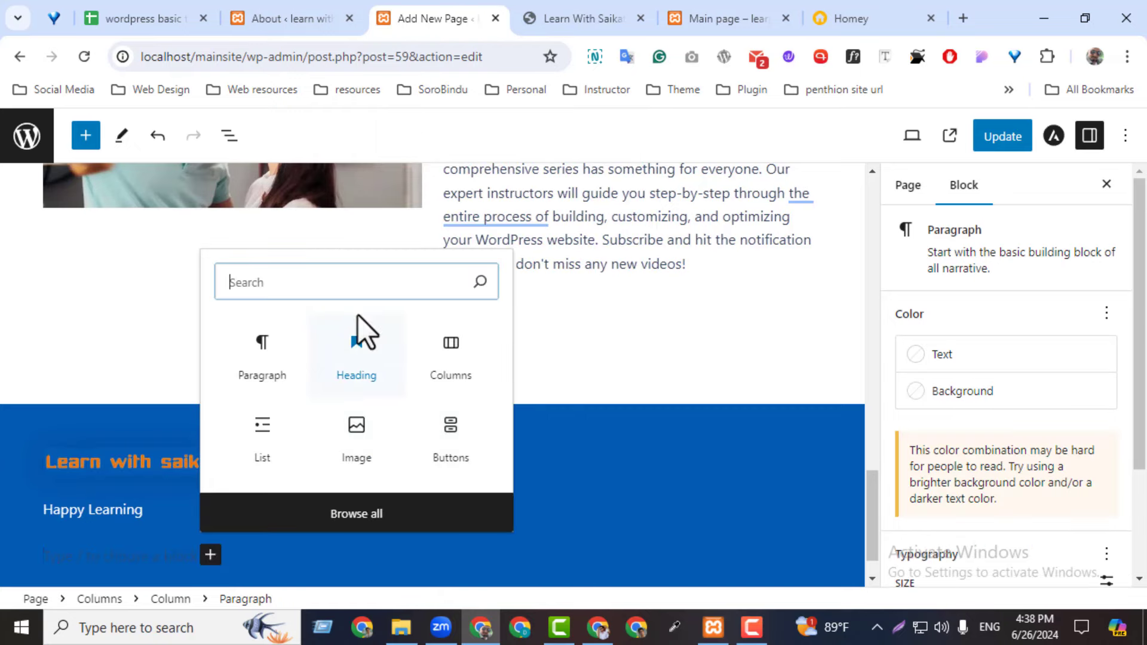
text(so)
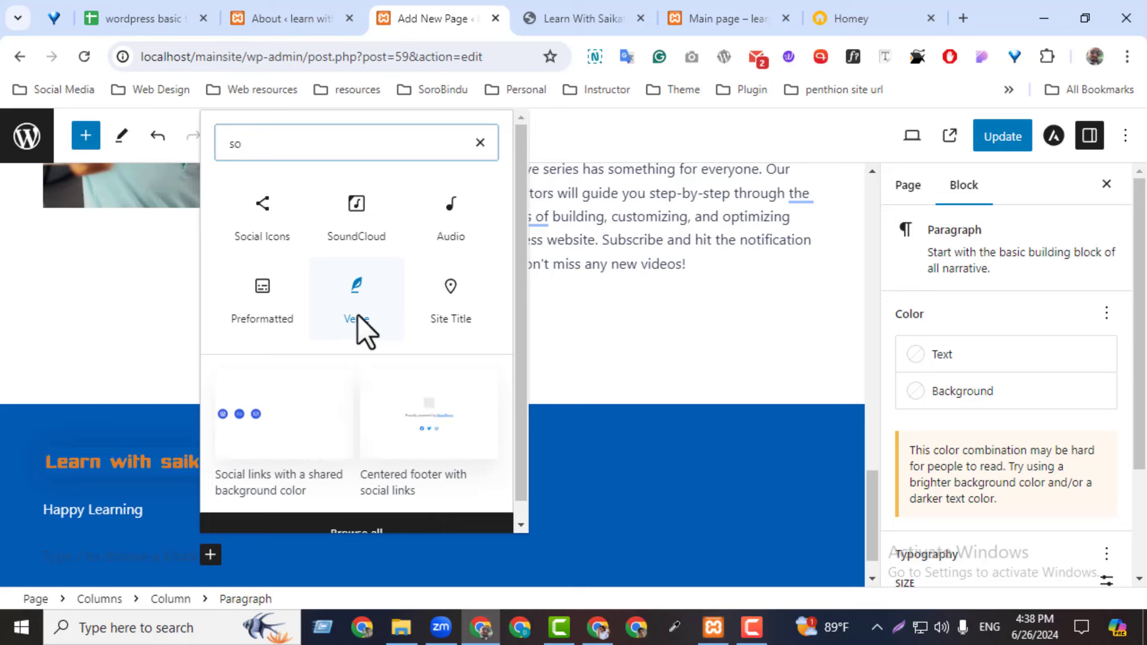
click(266, 246)
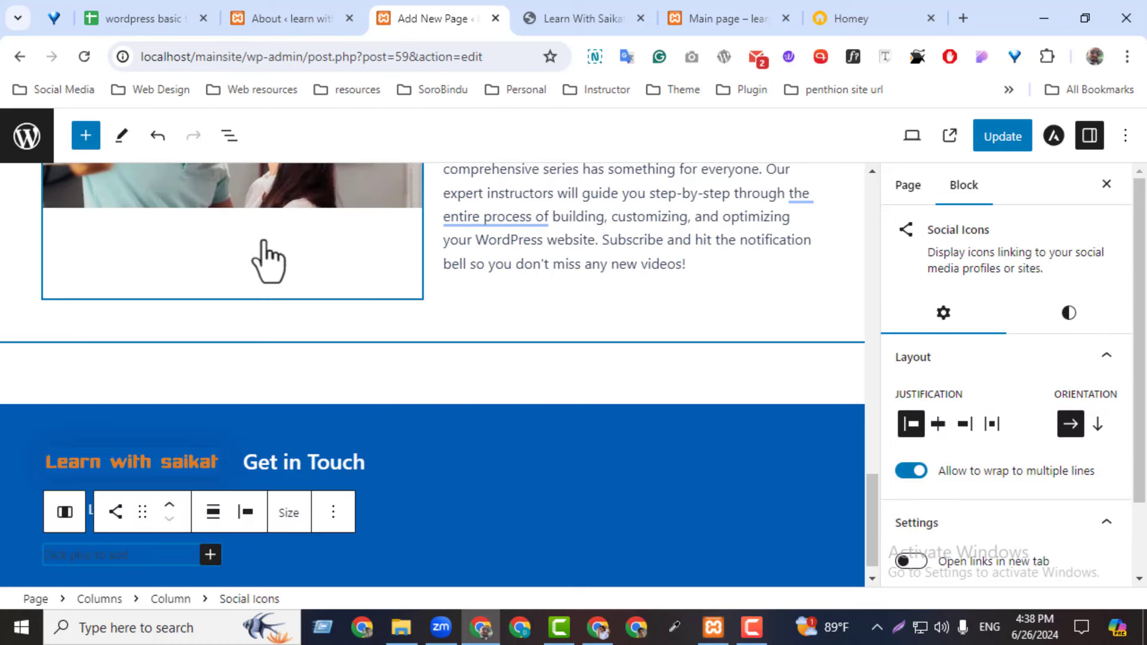
- Add Facebook, Instagram and WordPress icons to the Social Icons block in the footer
click(210, 555)
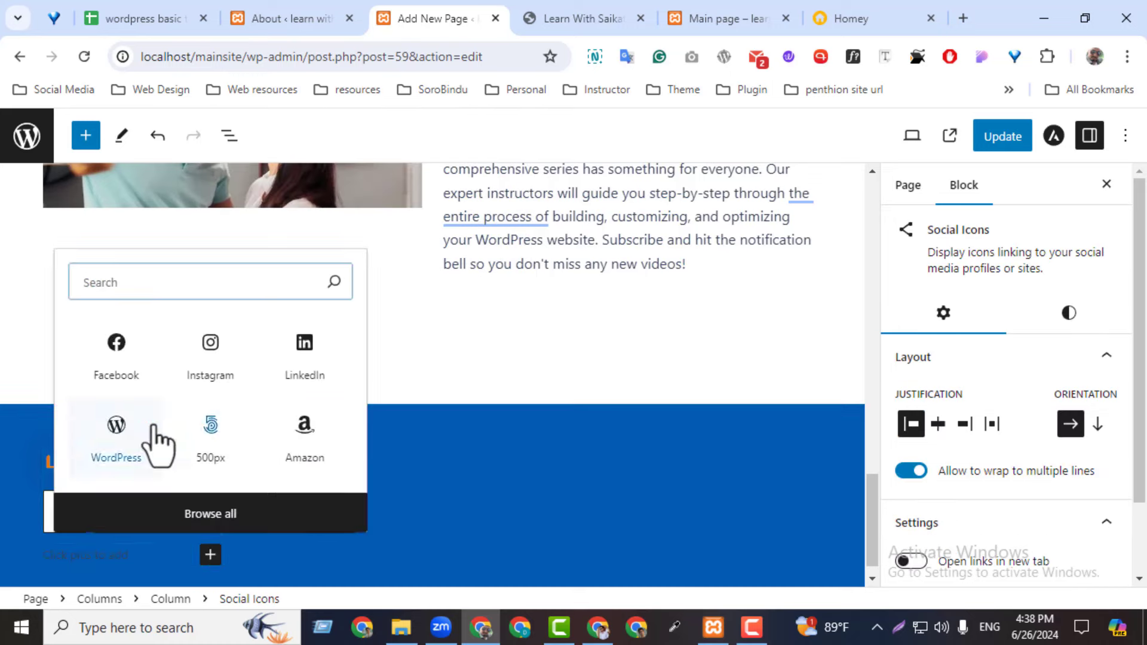
click(116, 353)
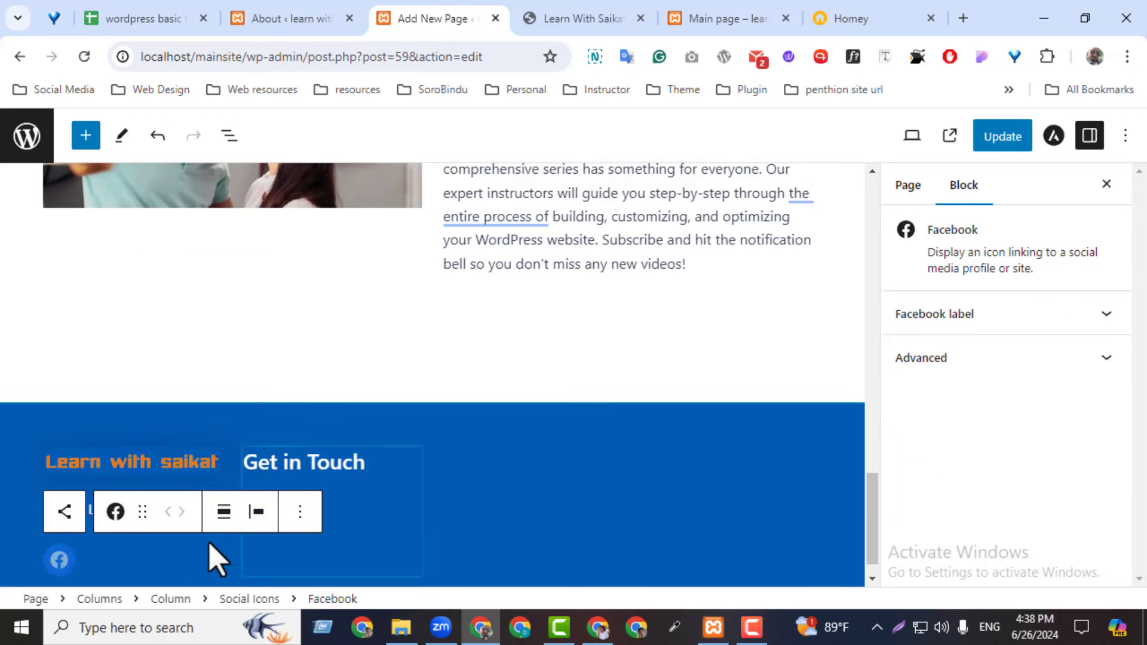
click(195, 566)
click(209, 565)
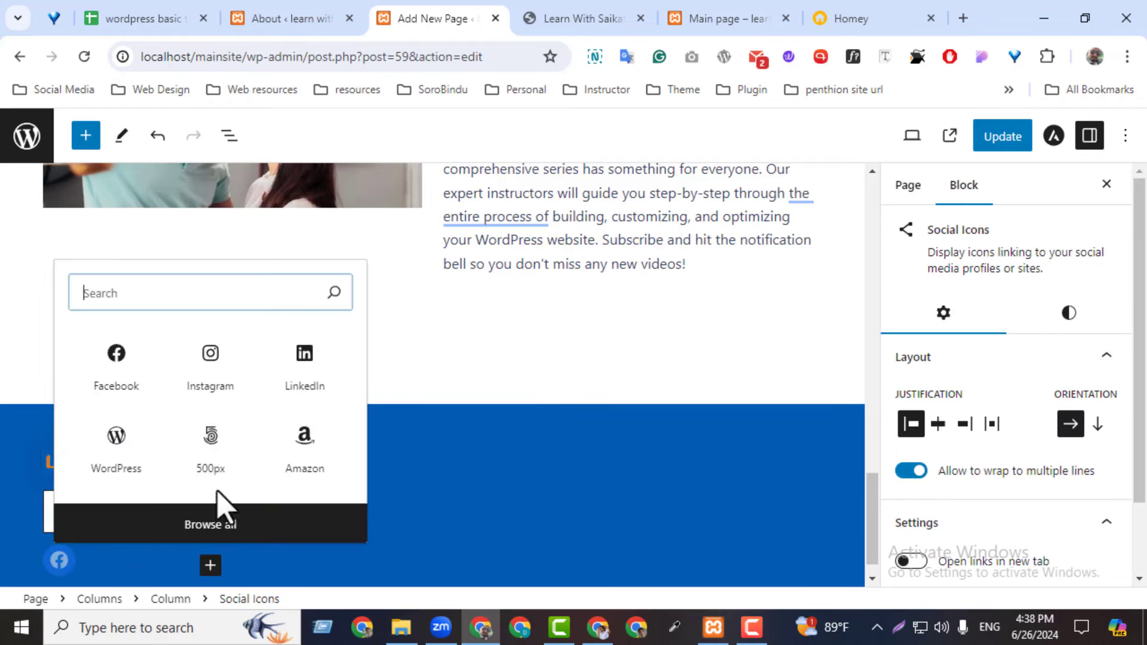
click(211, 358)
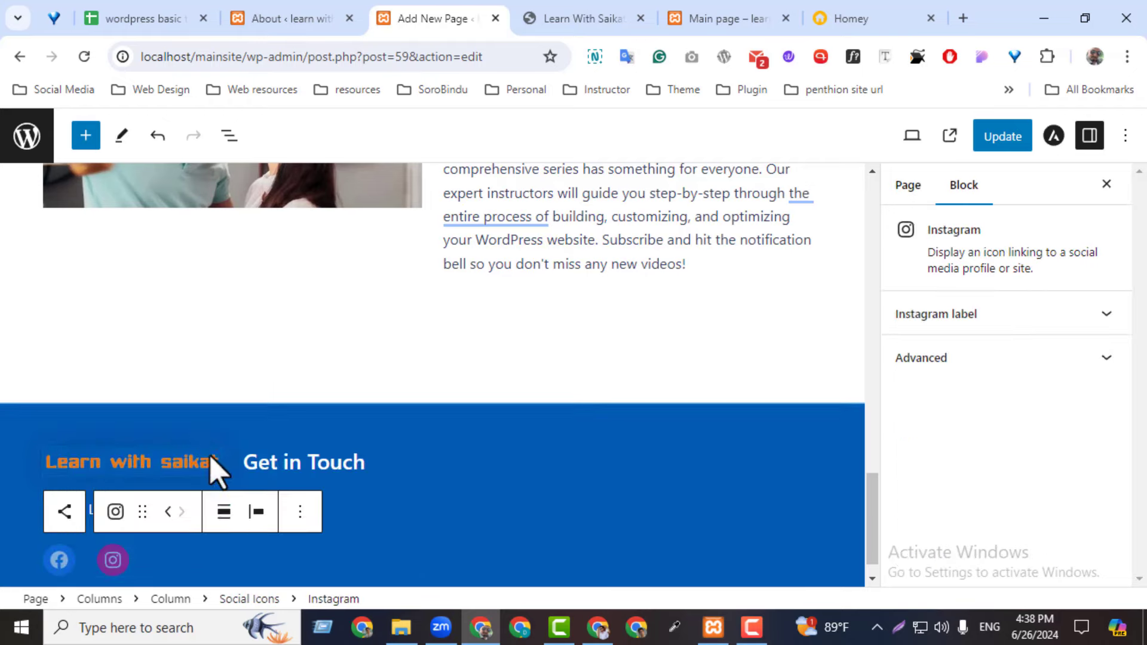
click(206, 570)
click(210, 566)
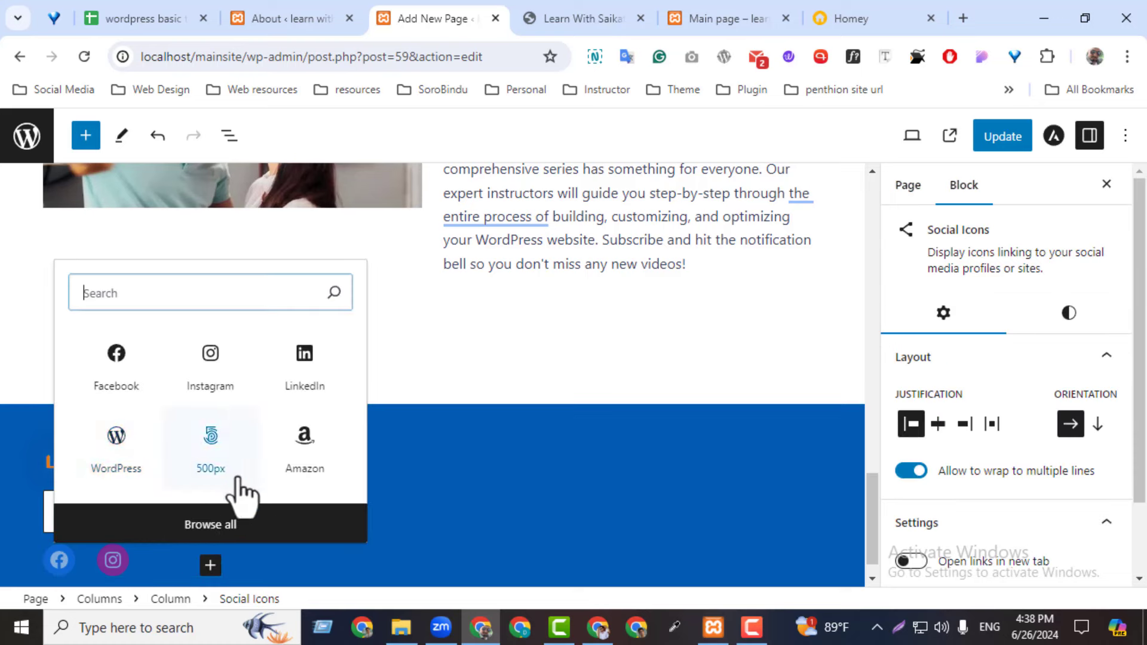
click(131, 451)
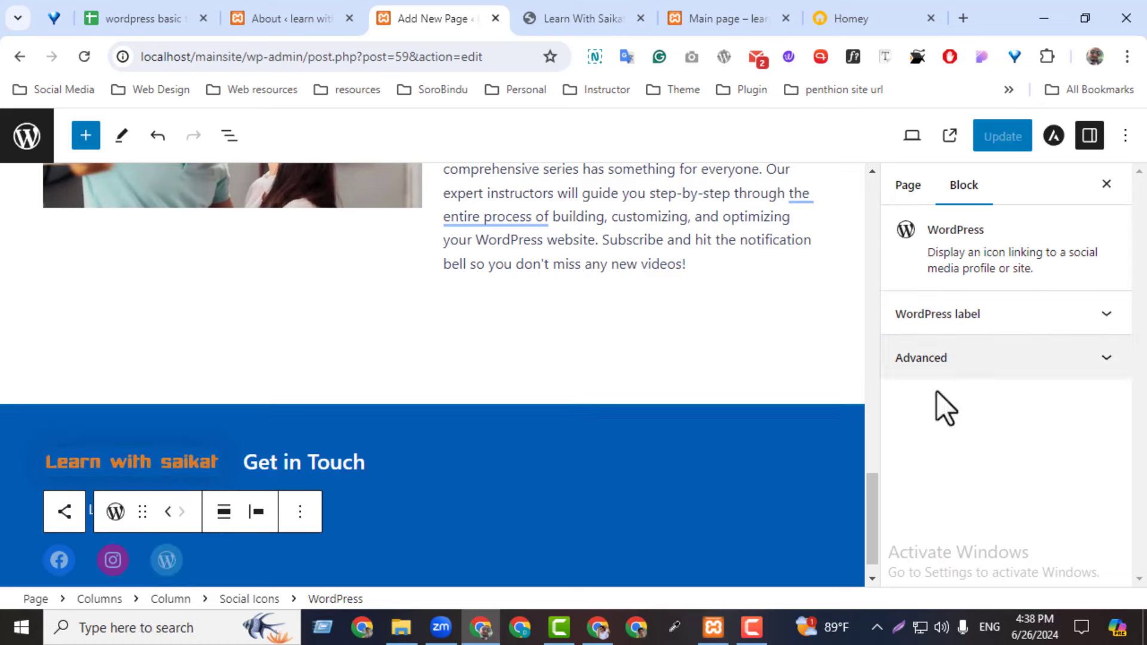
- Examine the Facebook icon's link label and advanced settings
click(58, 561)
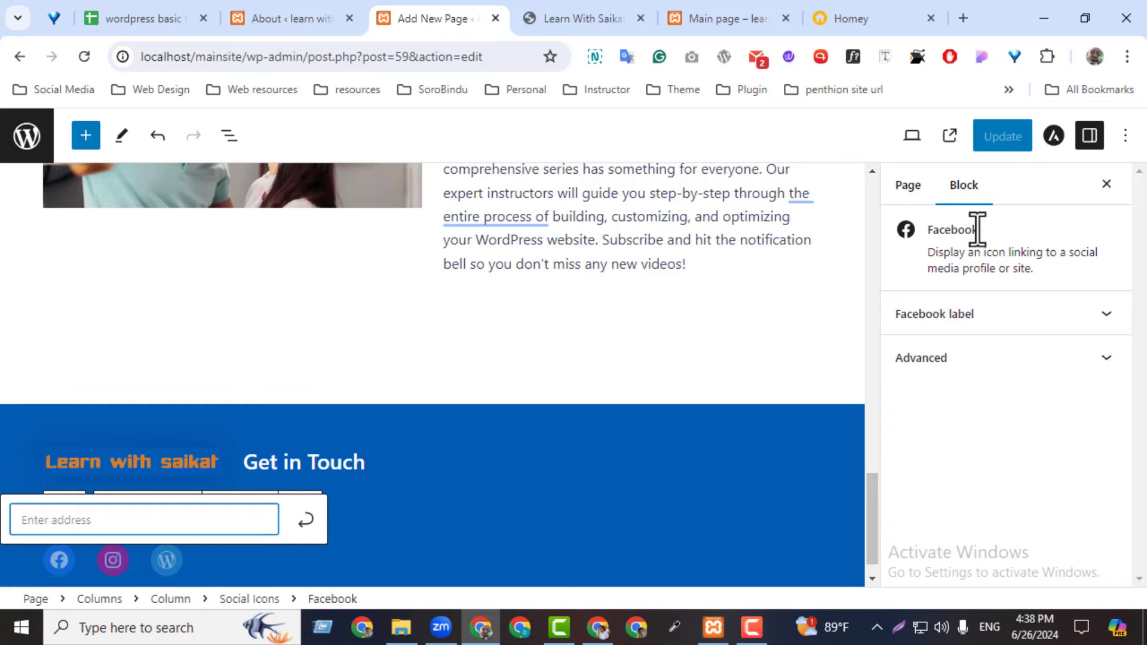
click(959, 320)
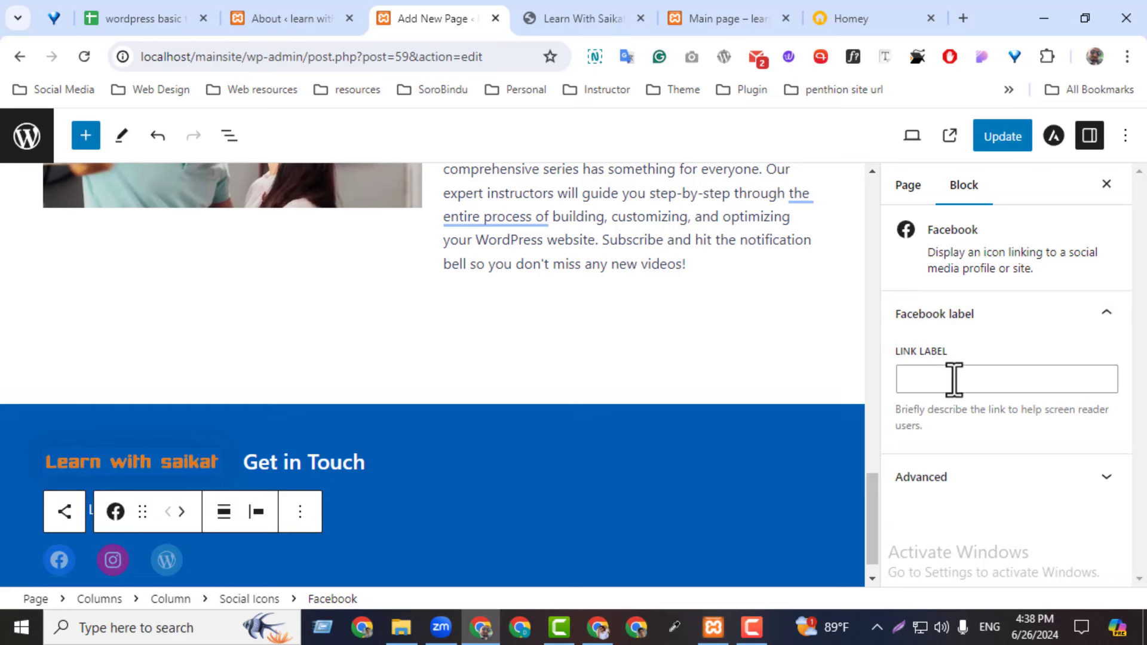
click(949, 475)
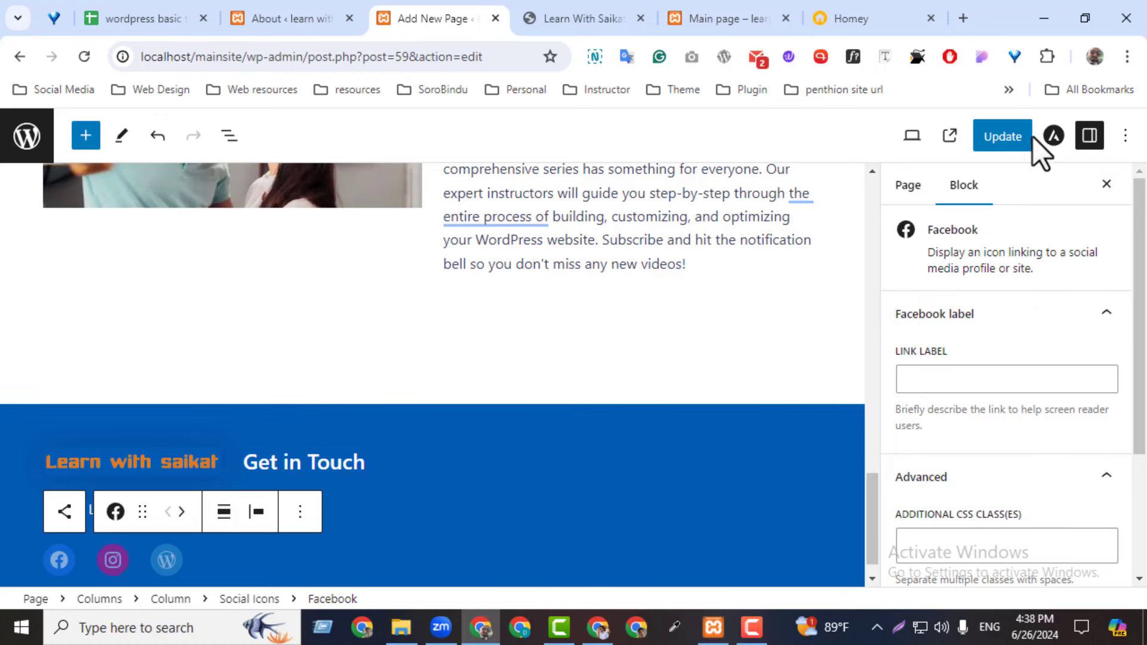
- Update the page and return to the published Main page
click(1009, 138)
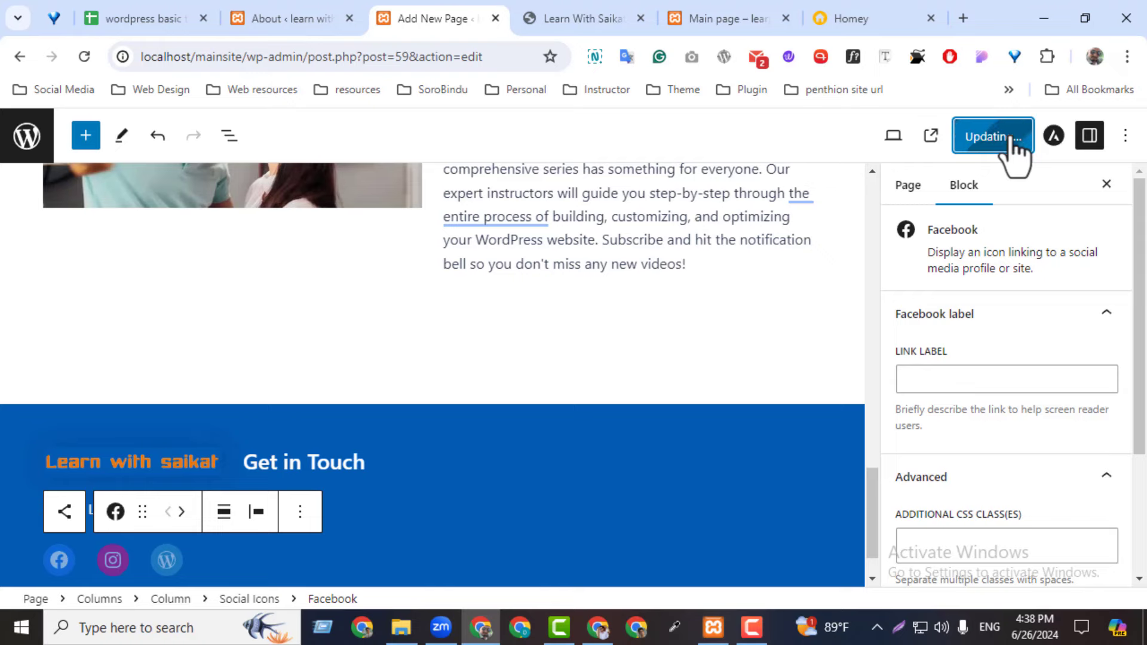
click(722, 18)
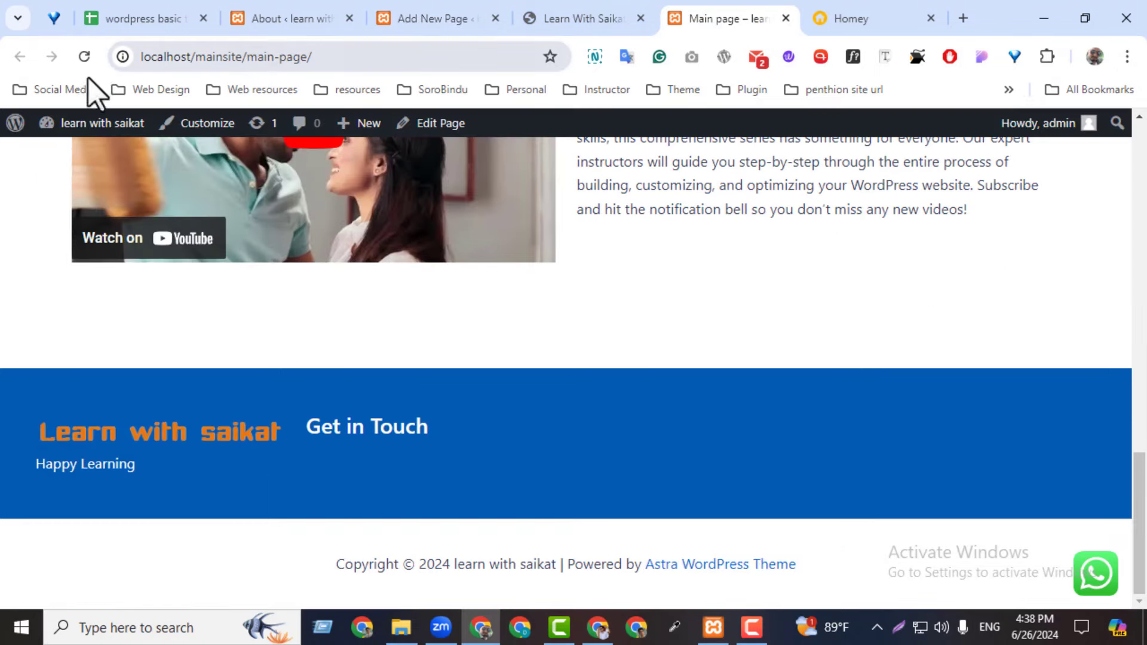